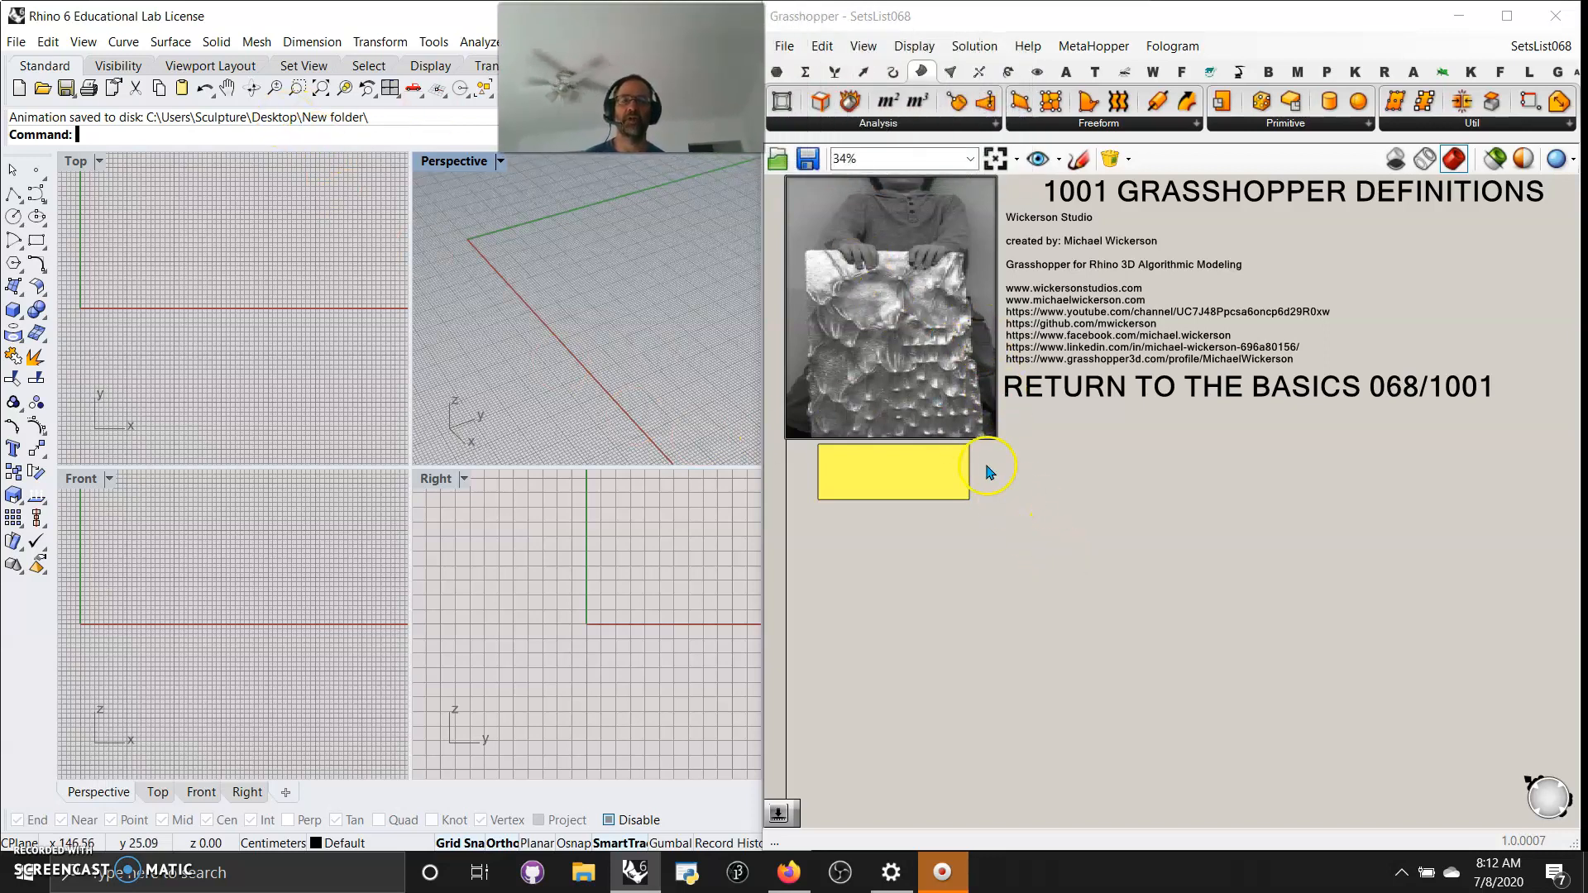
right_click_drag(568, 306, 545, 263)
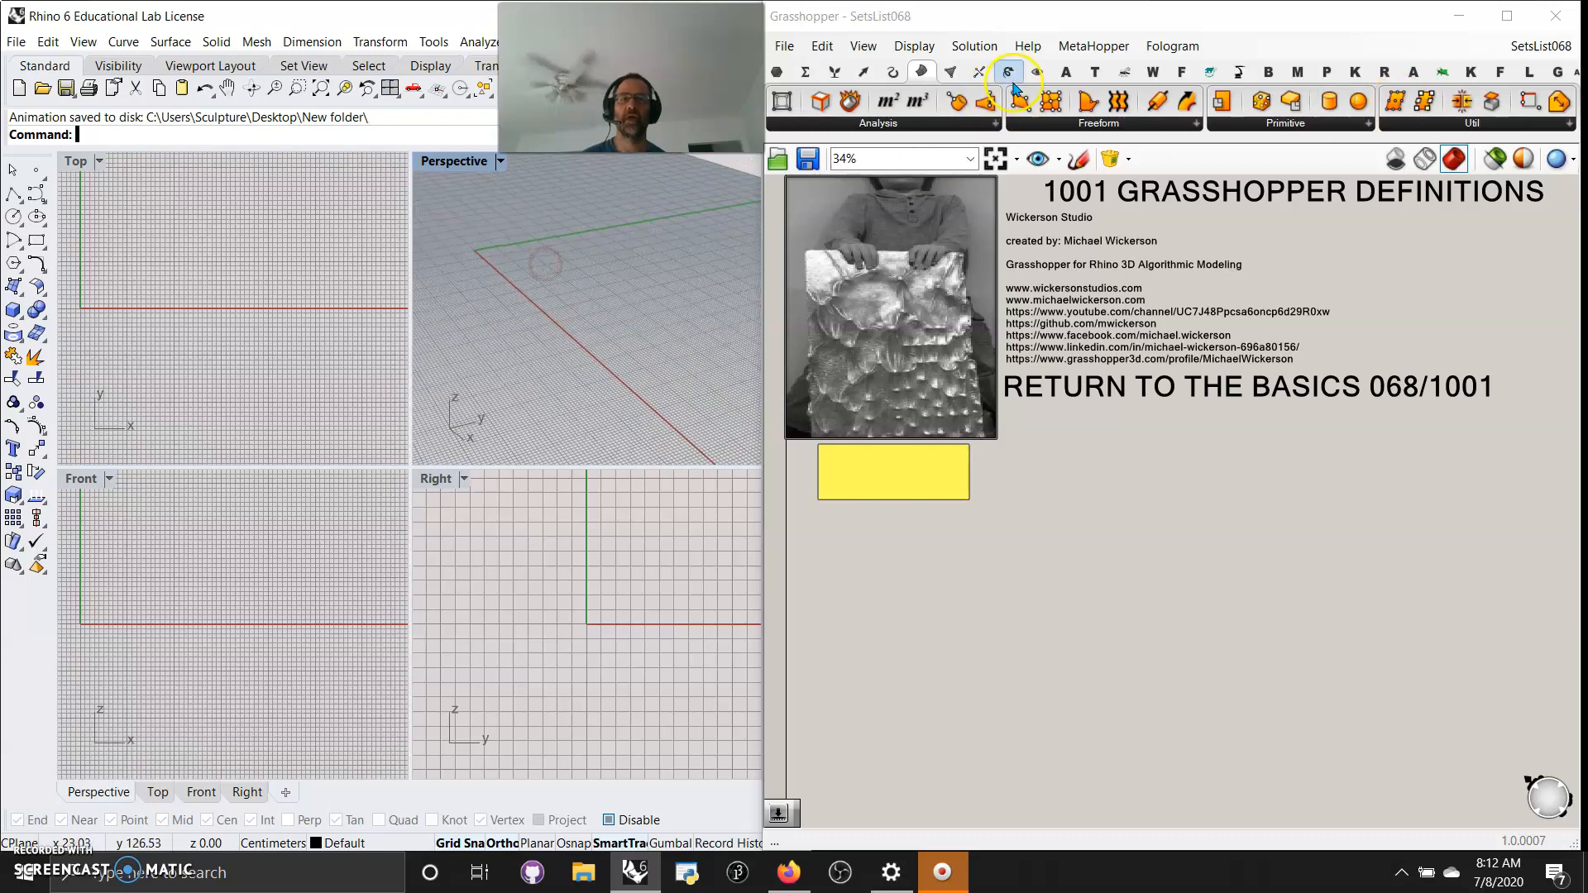
left_click(982, 72)
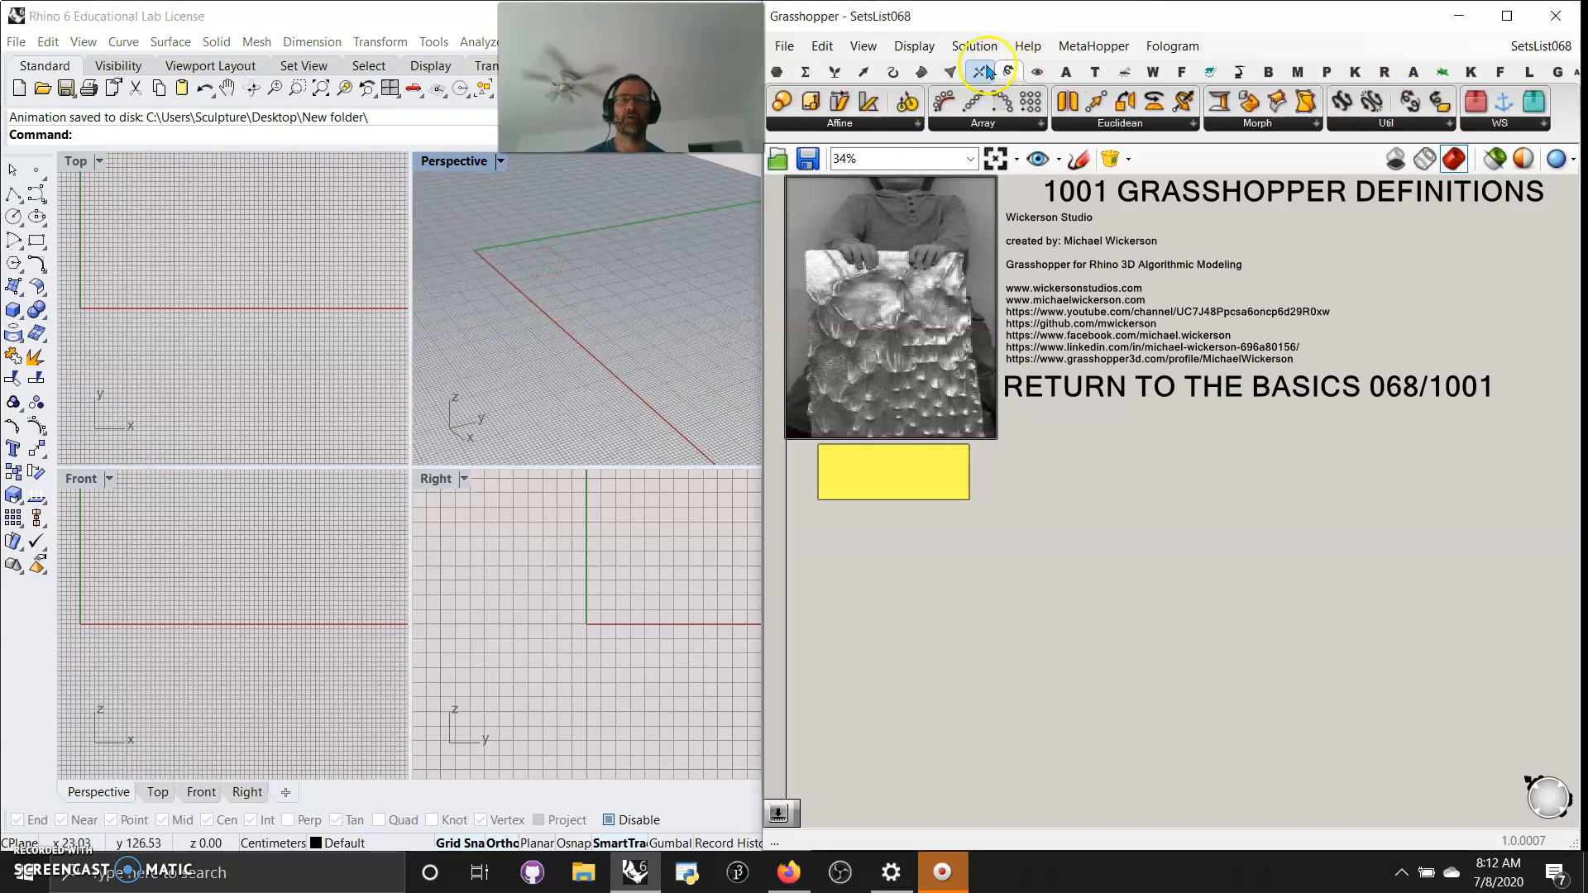
left_click(949, 72)
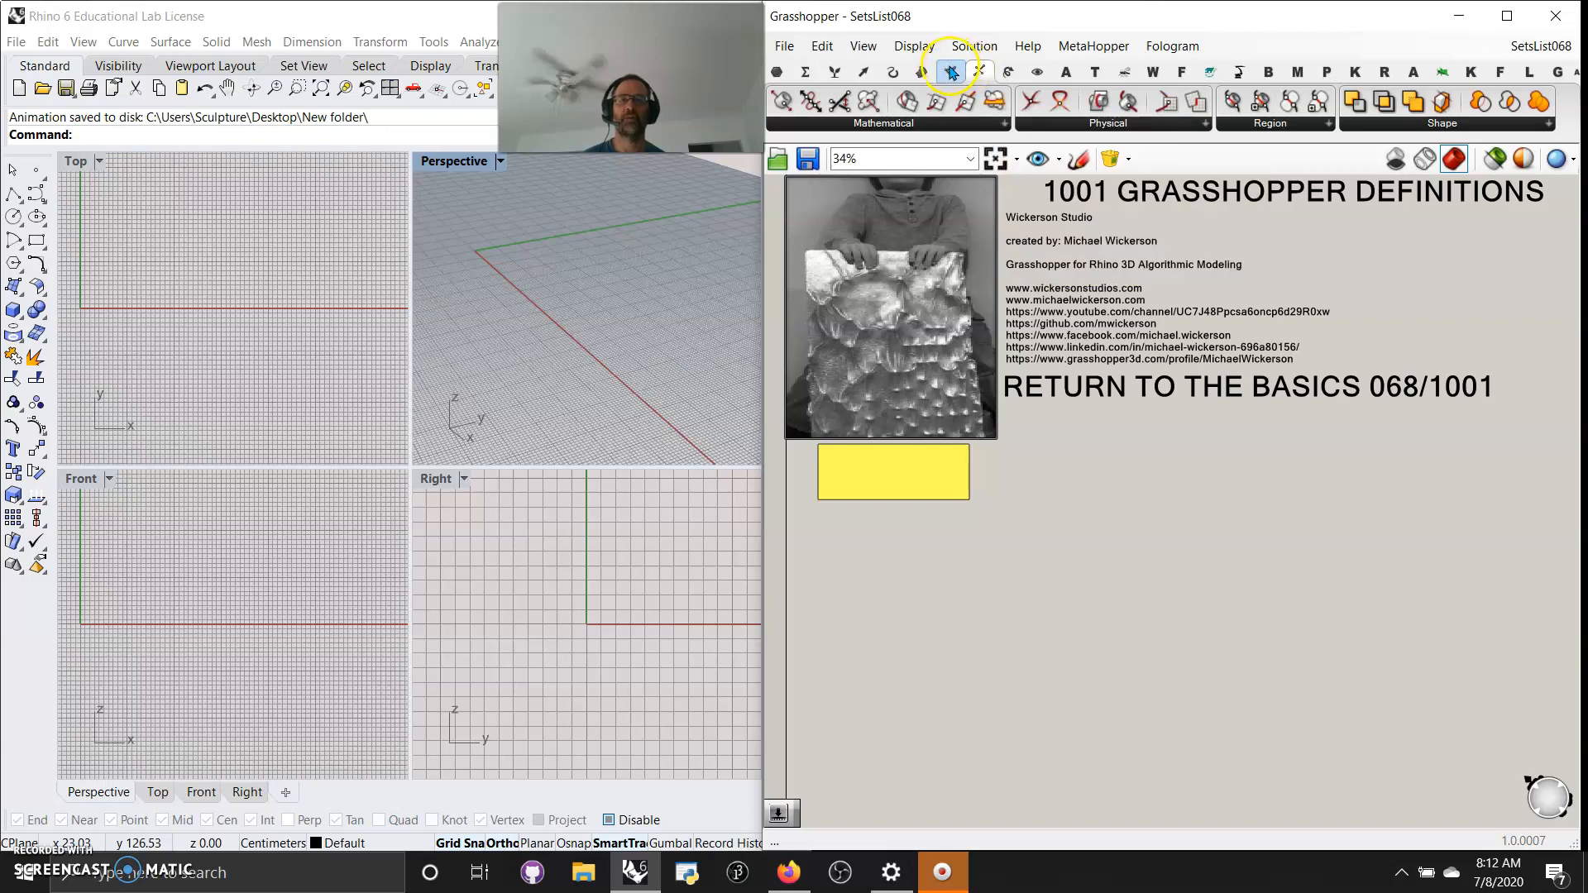
left_click(922, 72)
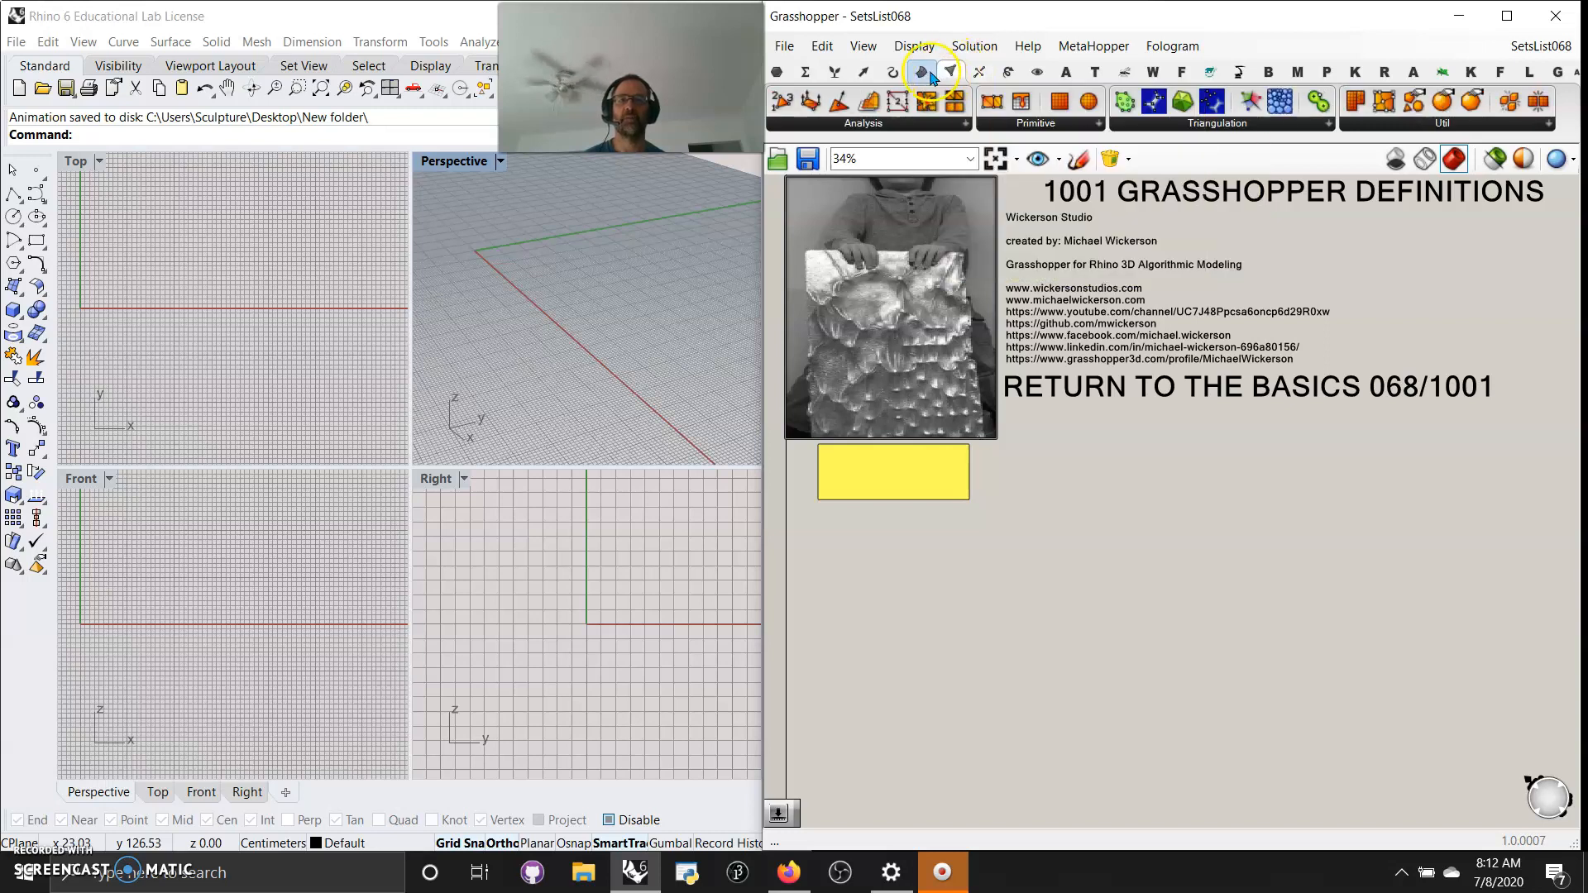
left_click(893, 72)
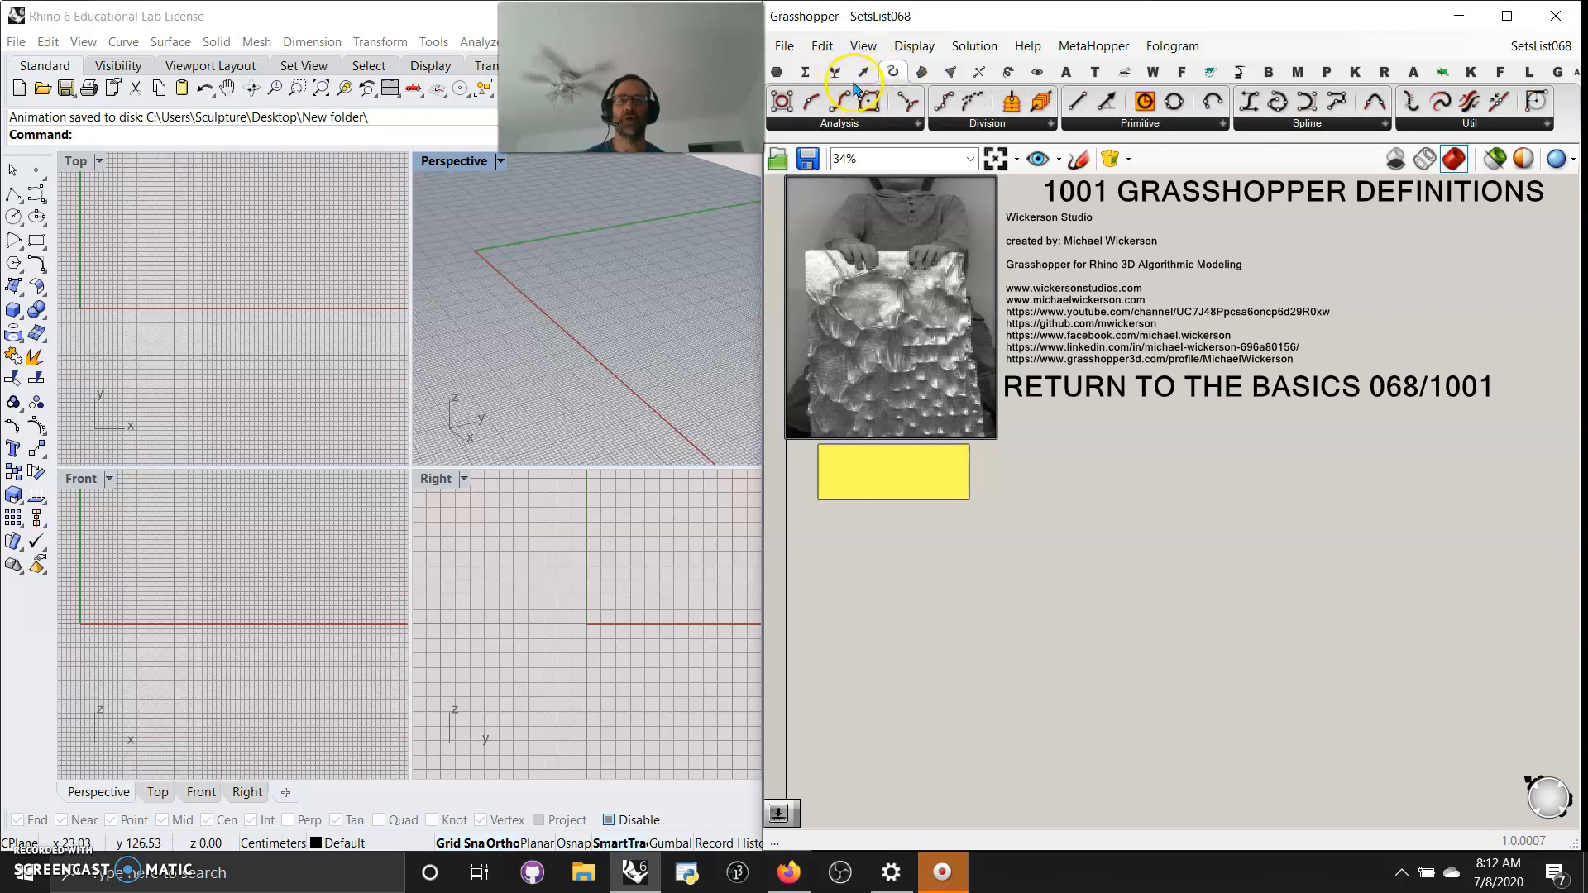
left_click(863, 72)
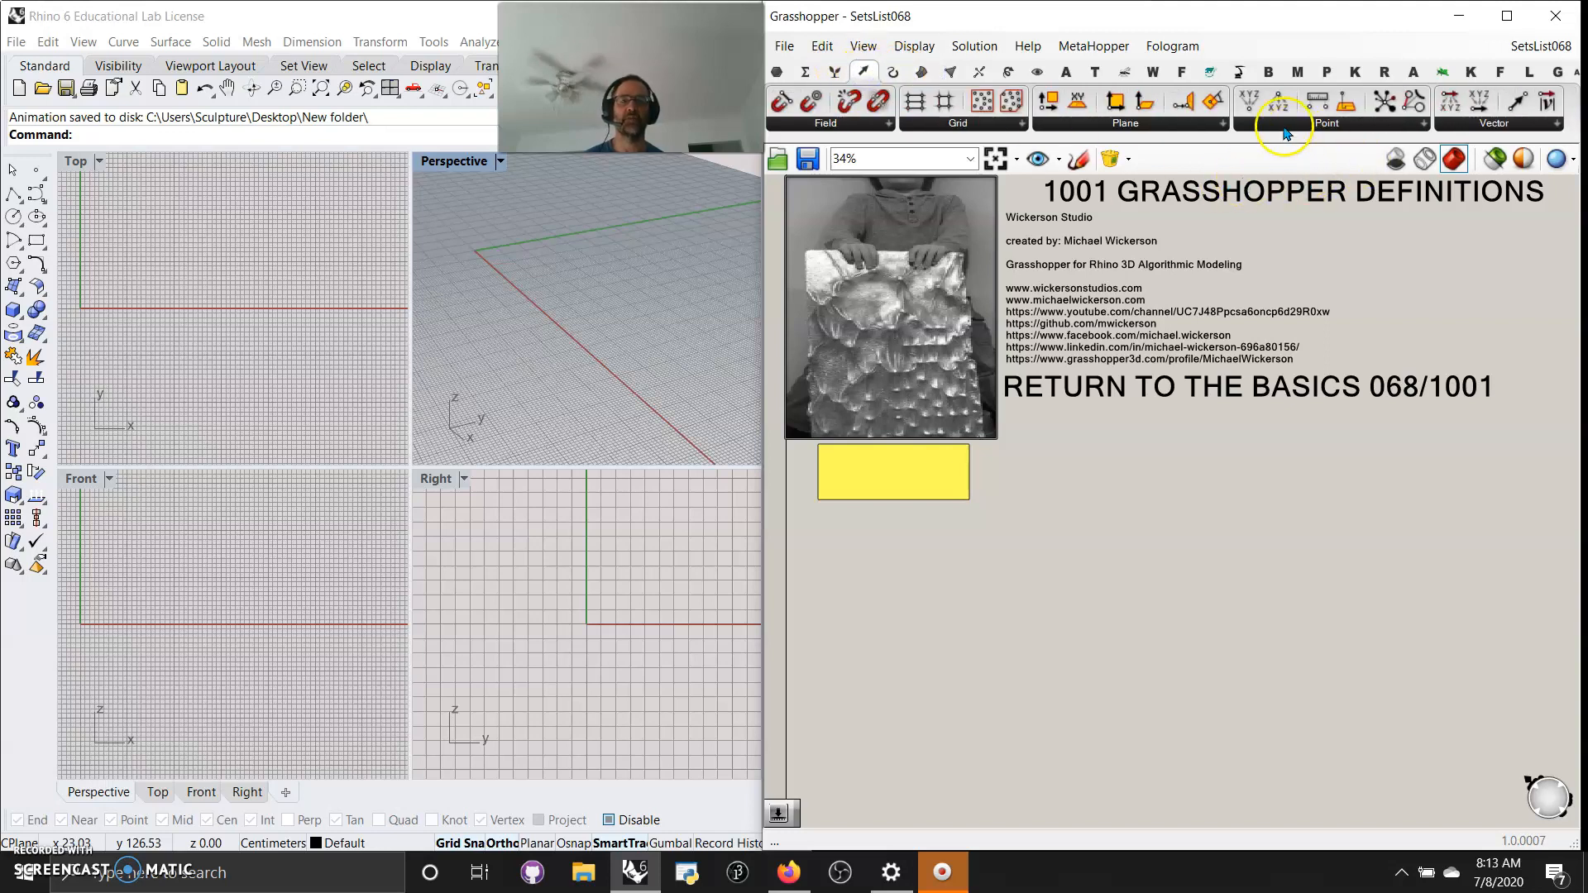
left_click_drag(1248, 100, 1314, 395)
scroll(1275, 574, "up", 5)
scroll(1312, 390, "down", 3)
right_click_drag(1280, 427, 1276, 478)
left_click_drag(1287, 433, 1244, 489)
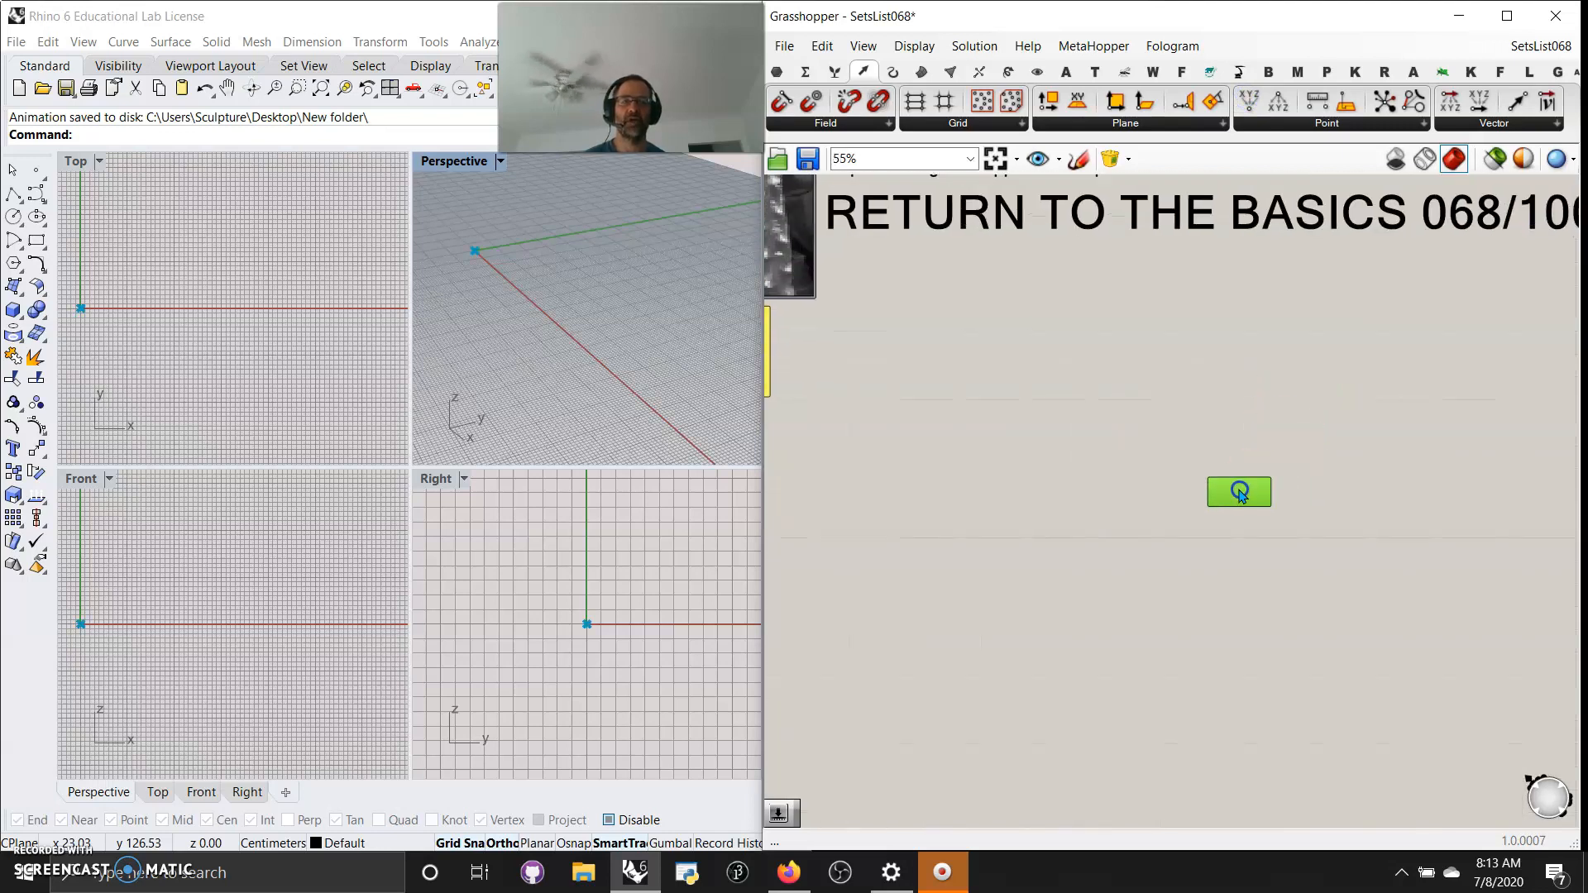
scroll(1245, 489, "up", 5)
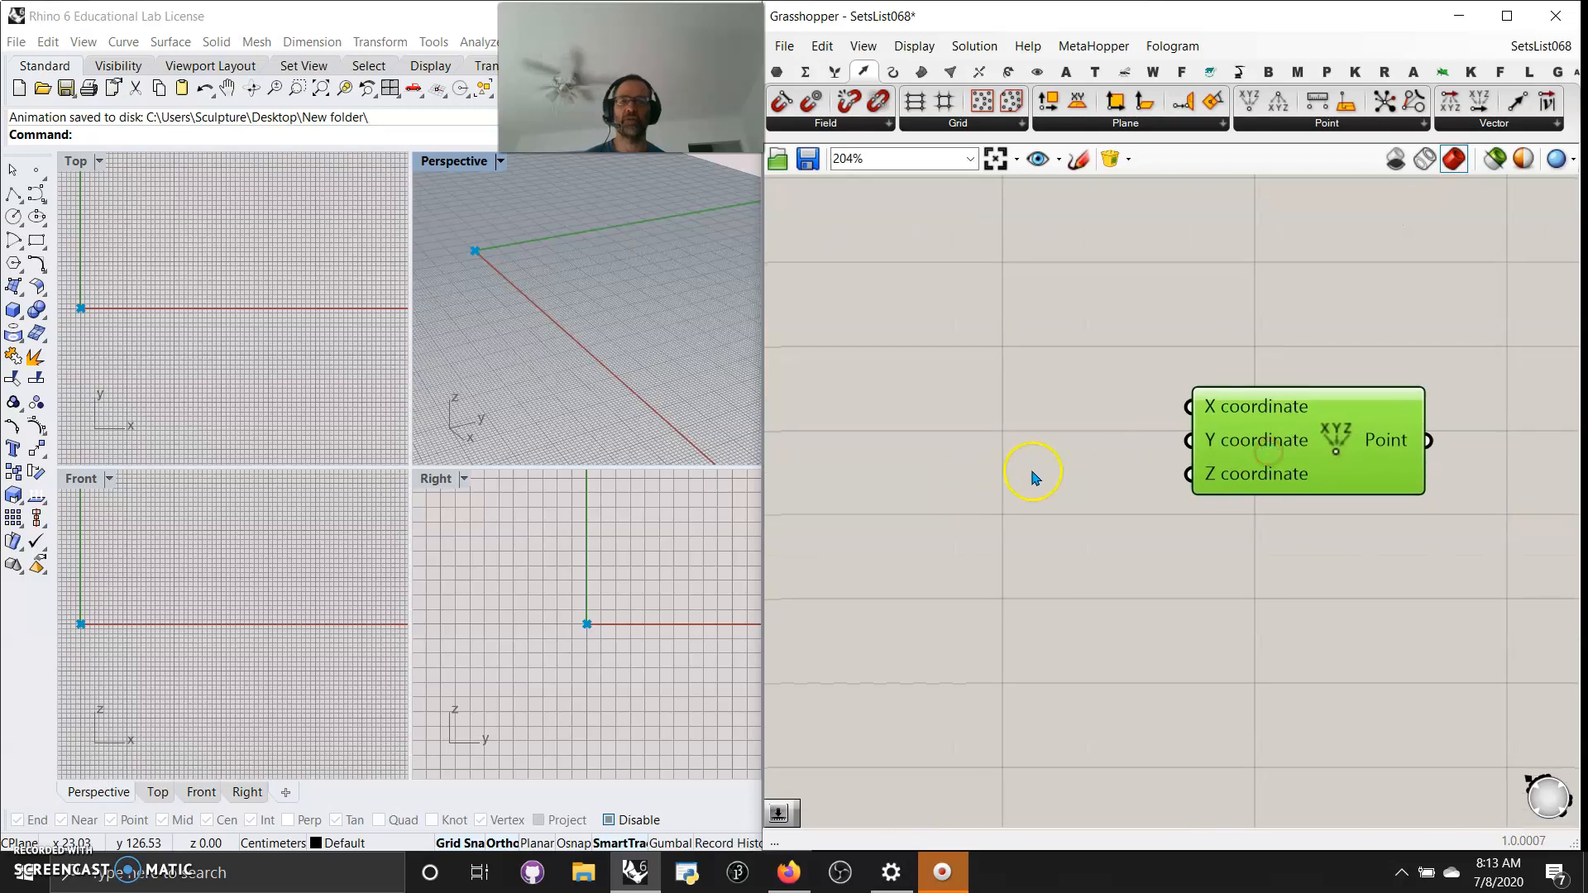
scroll(1125, 500, "down", 2)
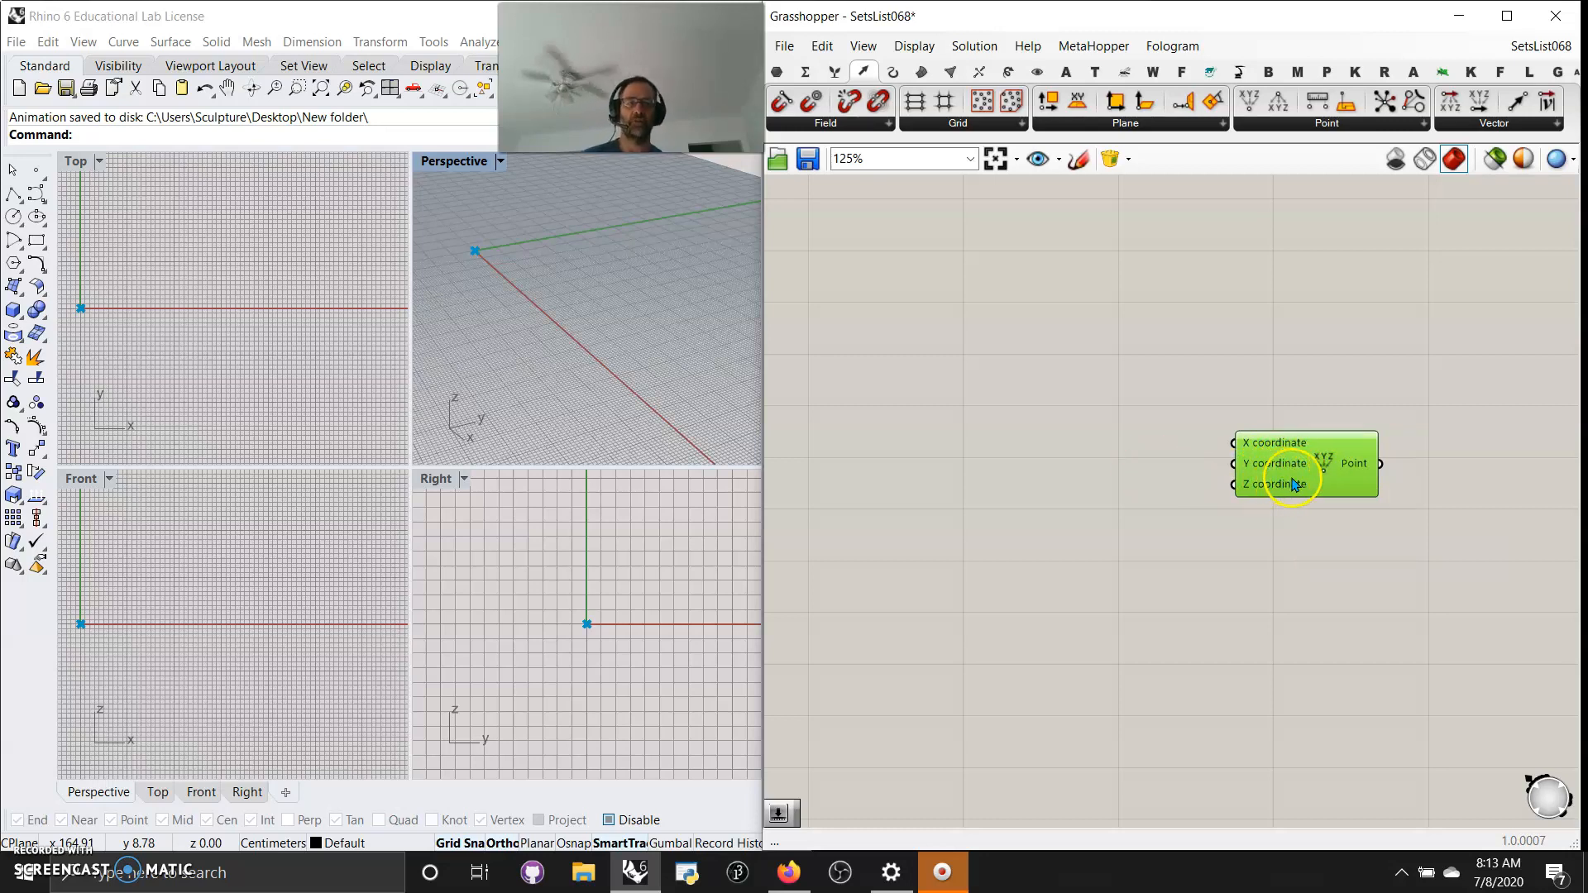
key("Delete")
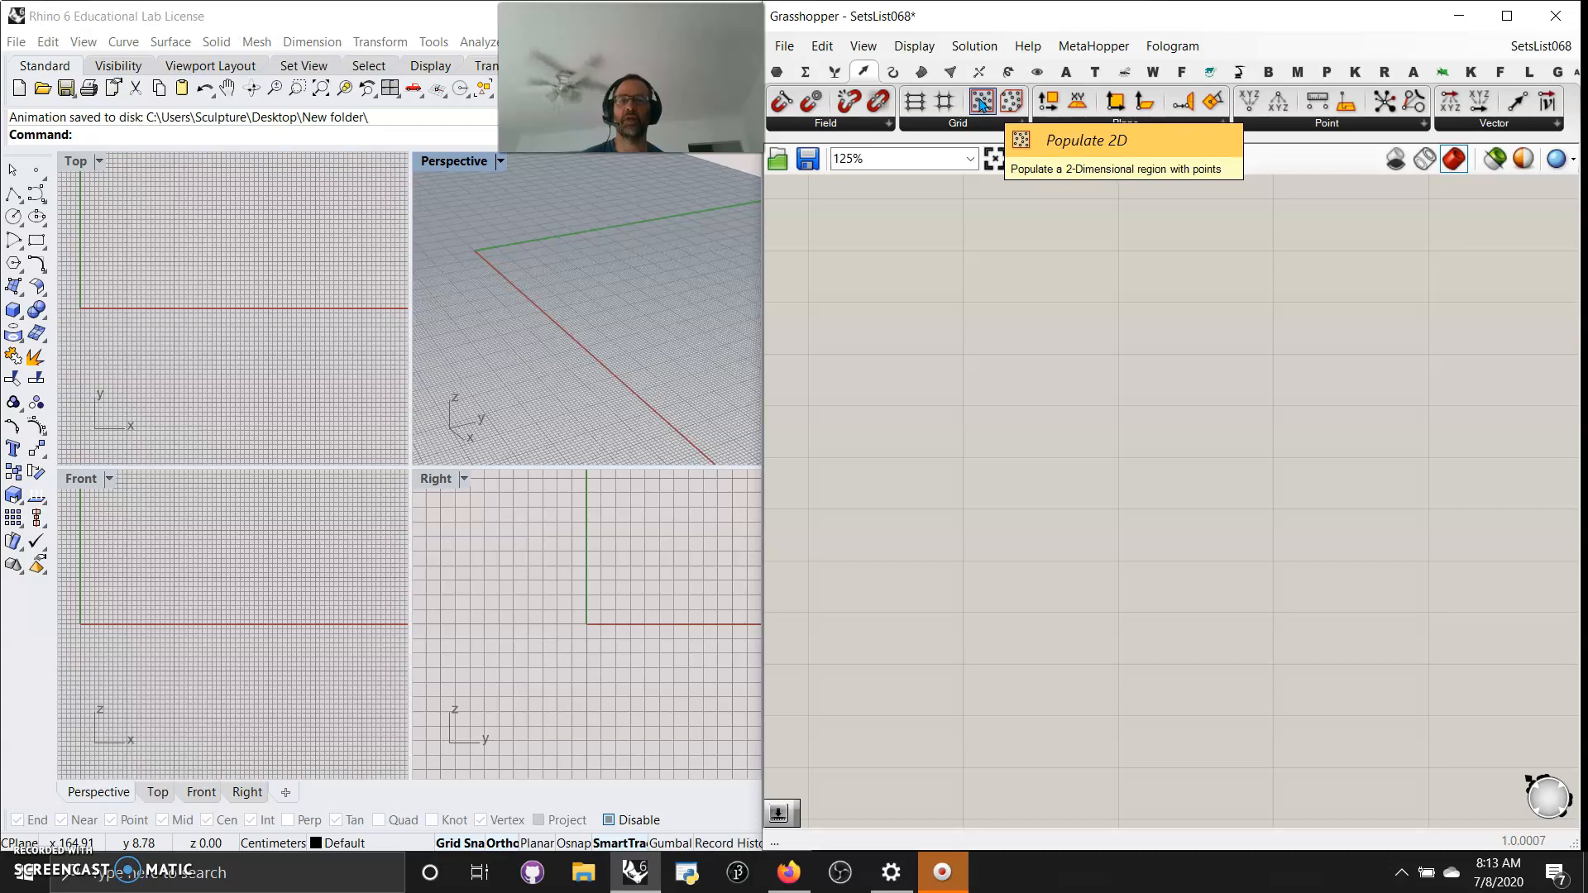
Place a Radial grid component on the canvas and frame its preview in a maximised Perspective viewport.
left_click(960, 124)
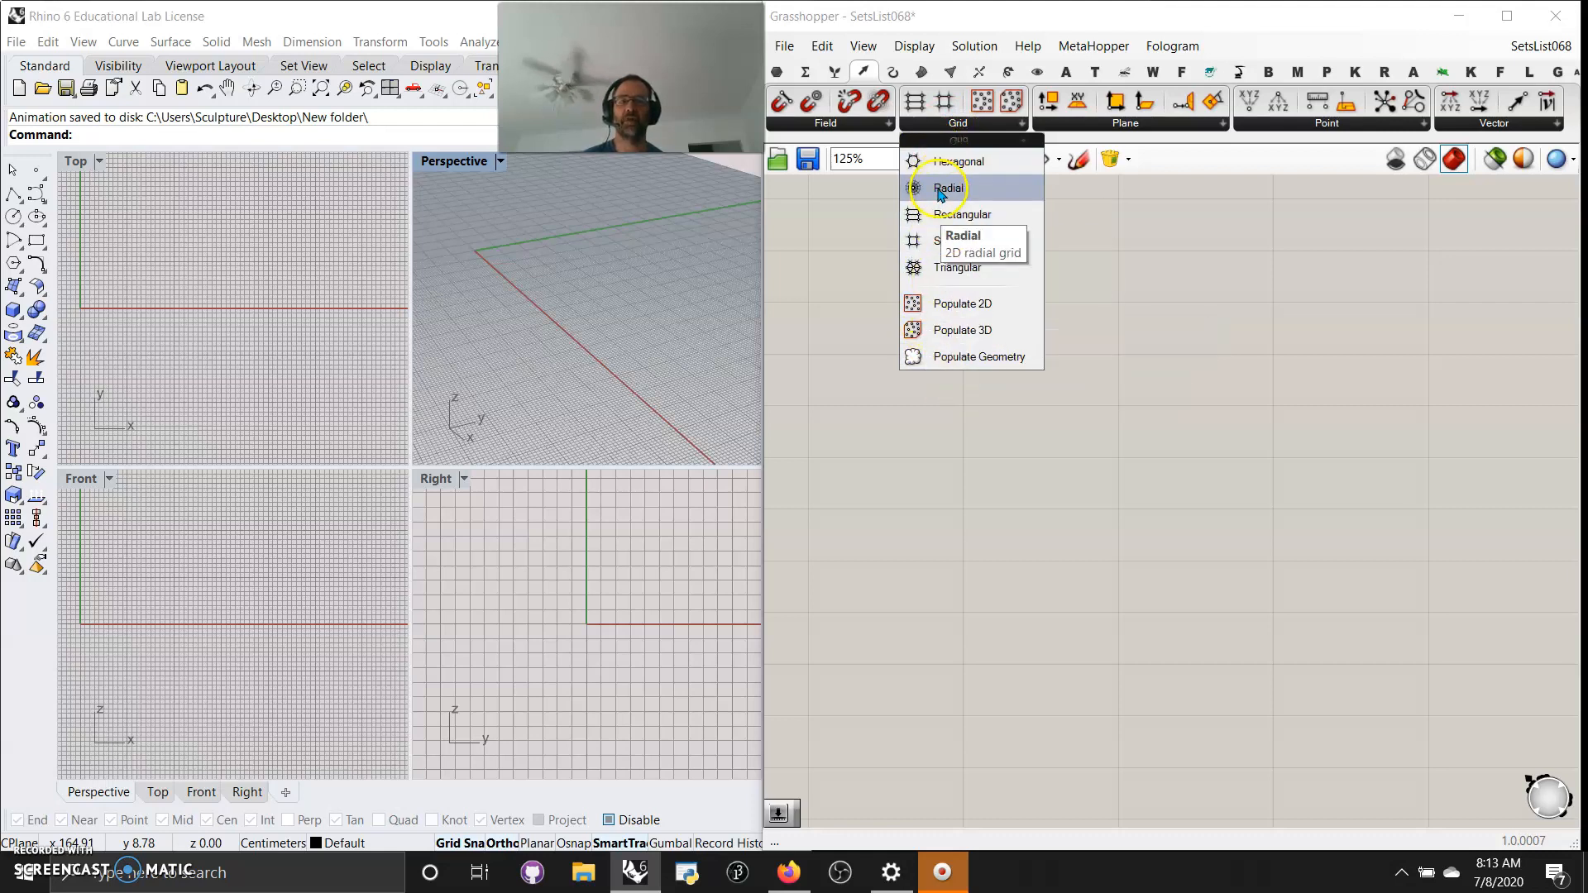
left_click_drag(941, 195, 1071, 389)
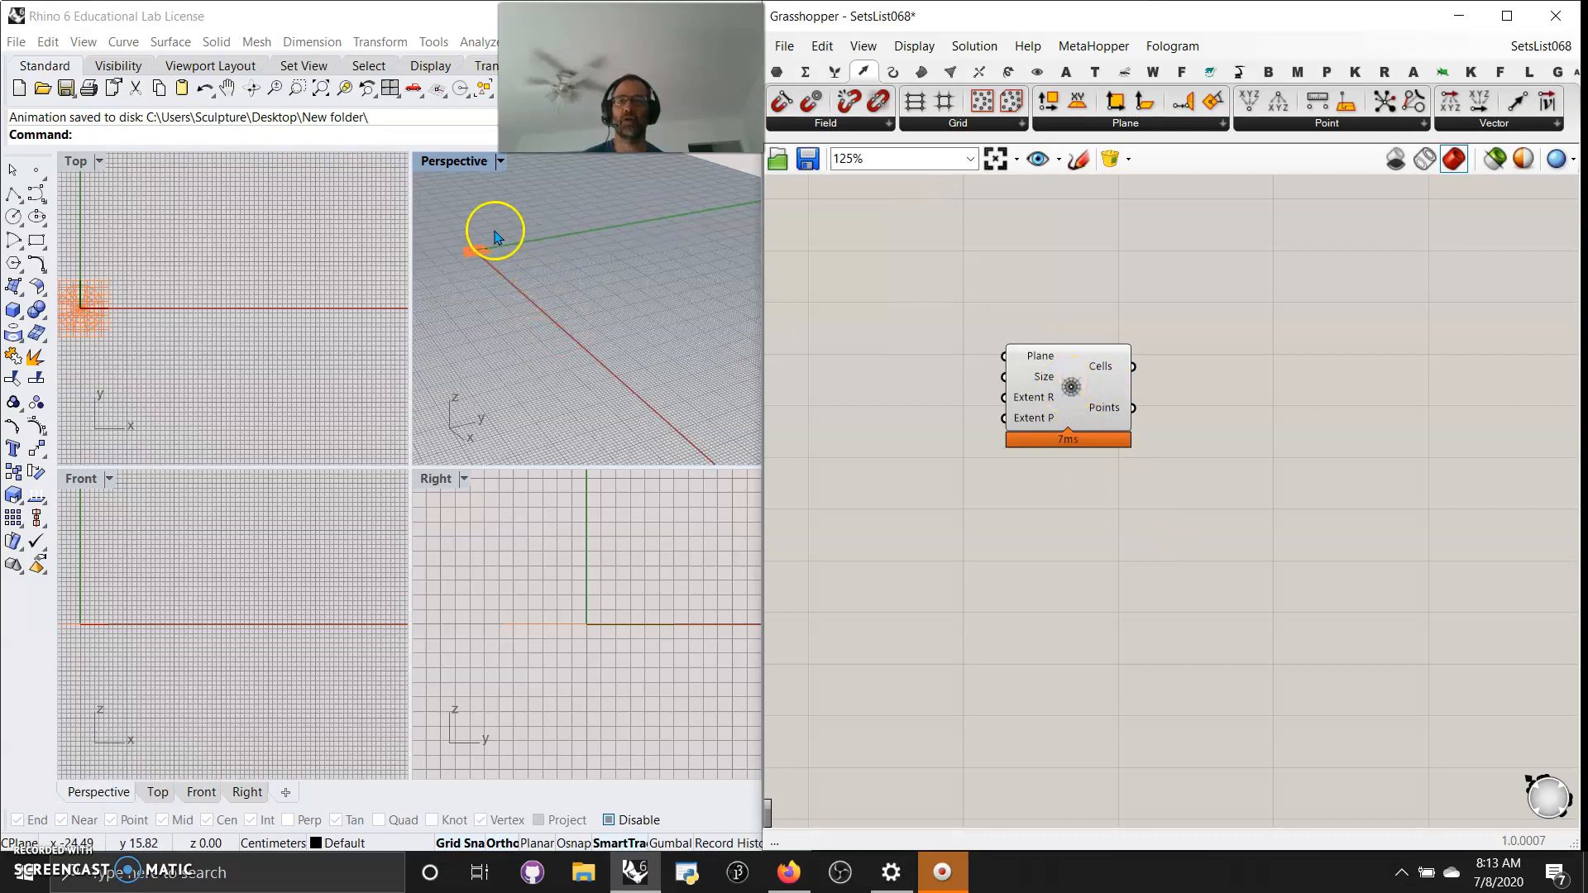
right_click(321, 88)
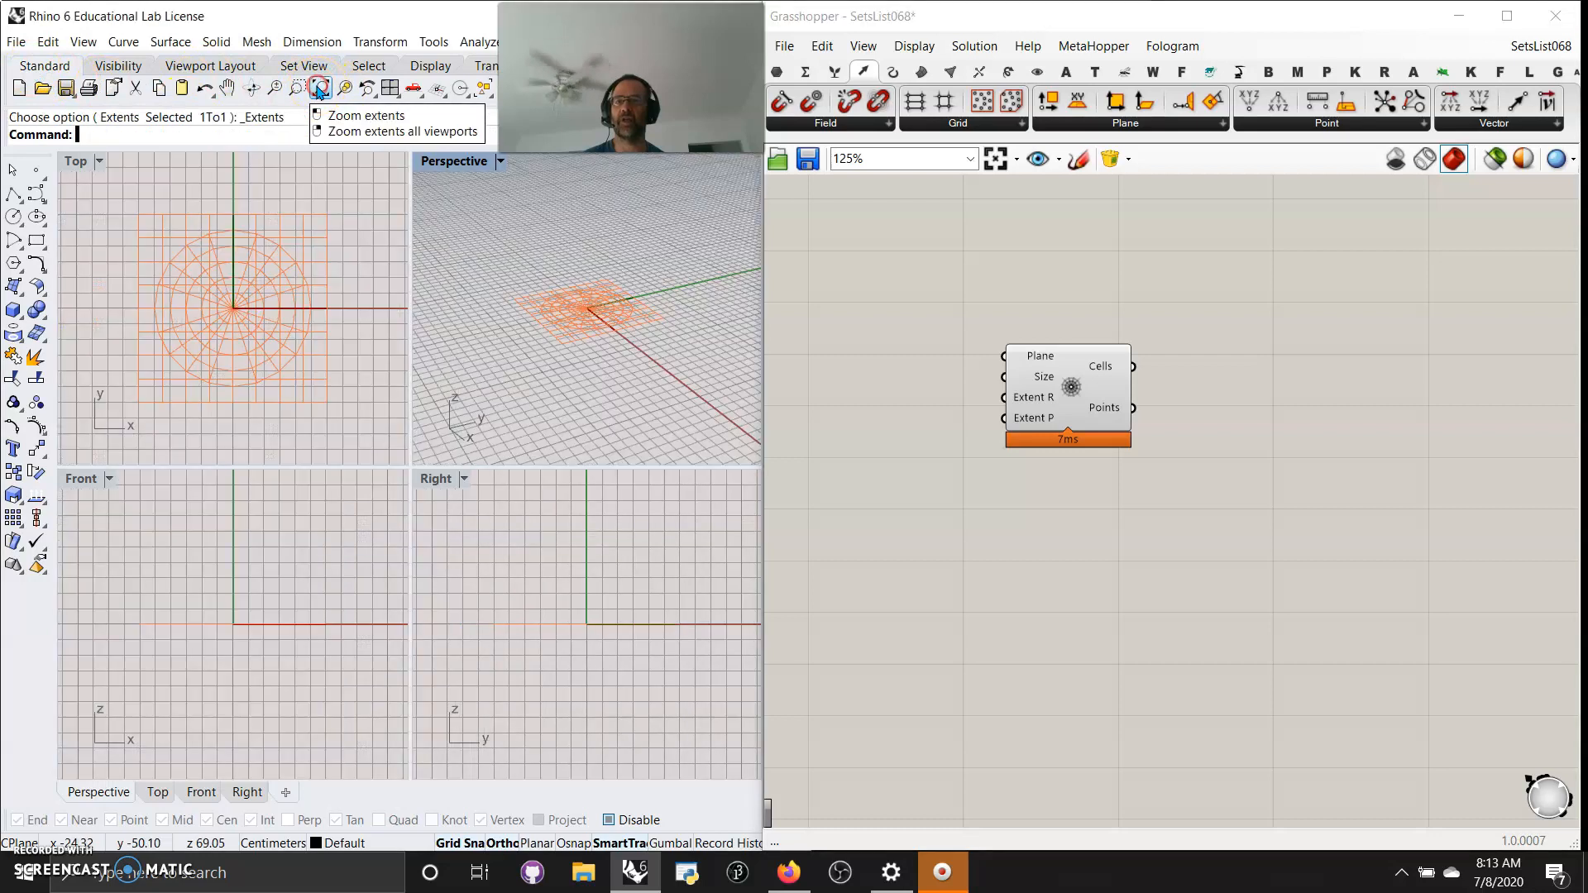
double_click(447, 162)
right_click_drag(390, 369, 482, 549)
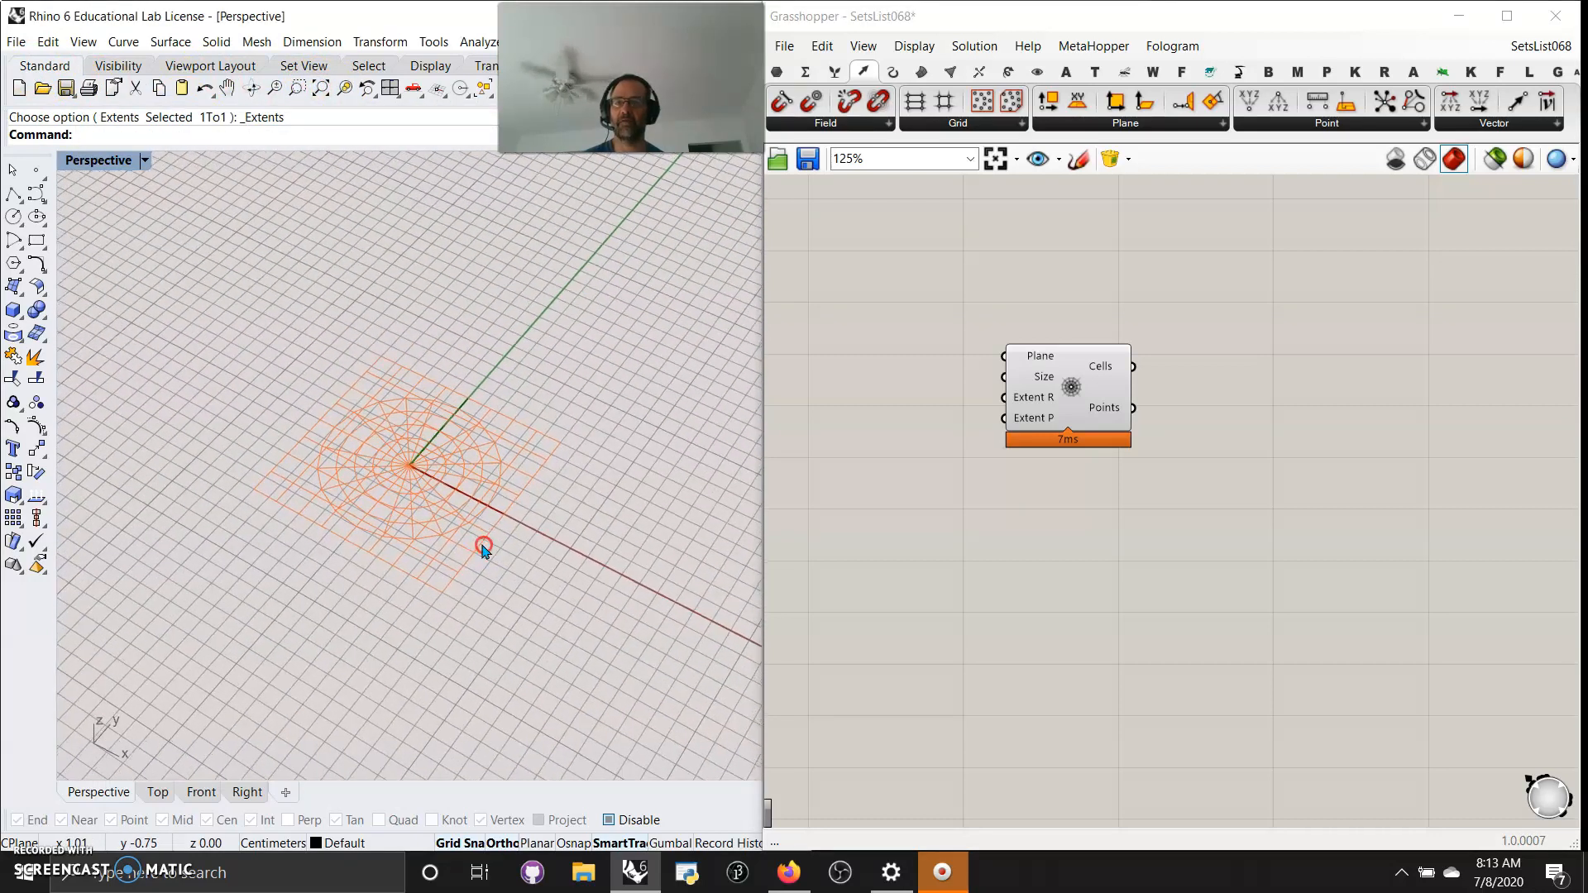
Add a Curve parameter beside the radial grid and feed it from the grid's Cells output.
left_click(778, 71)
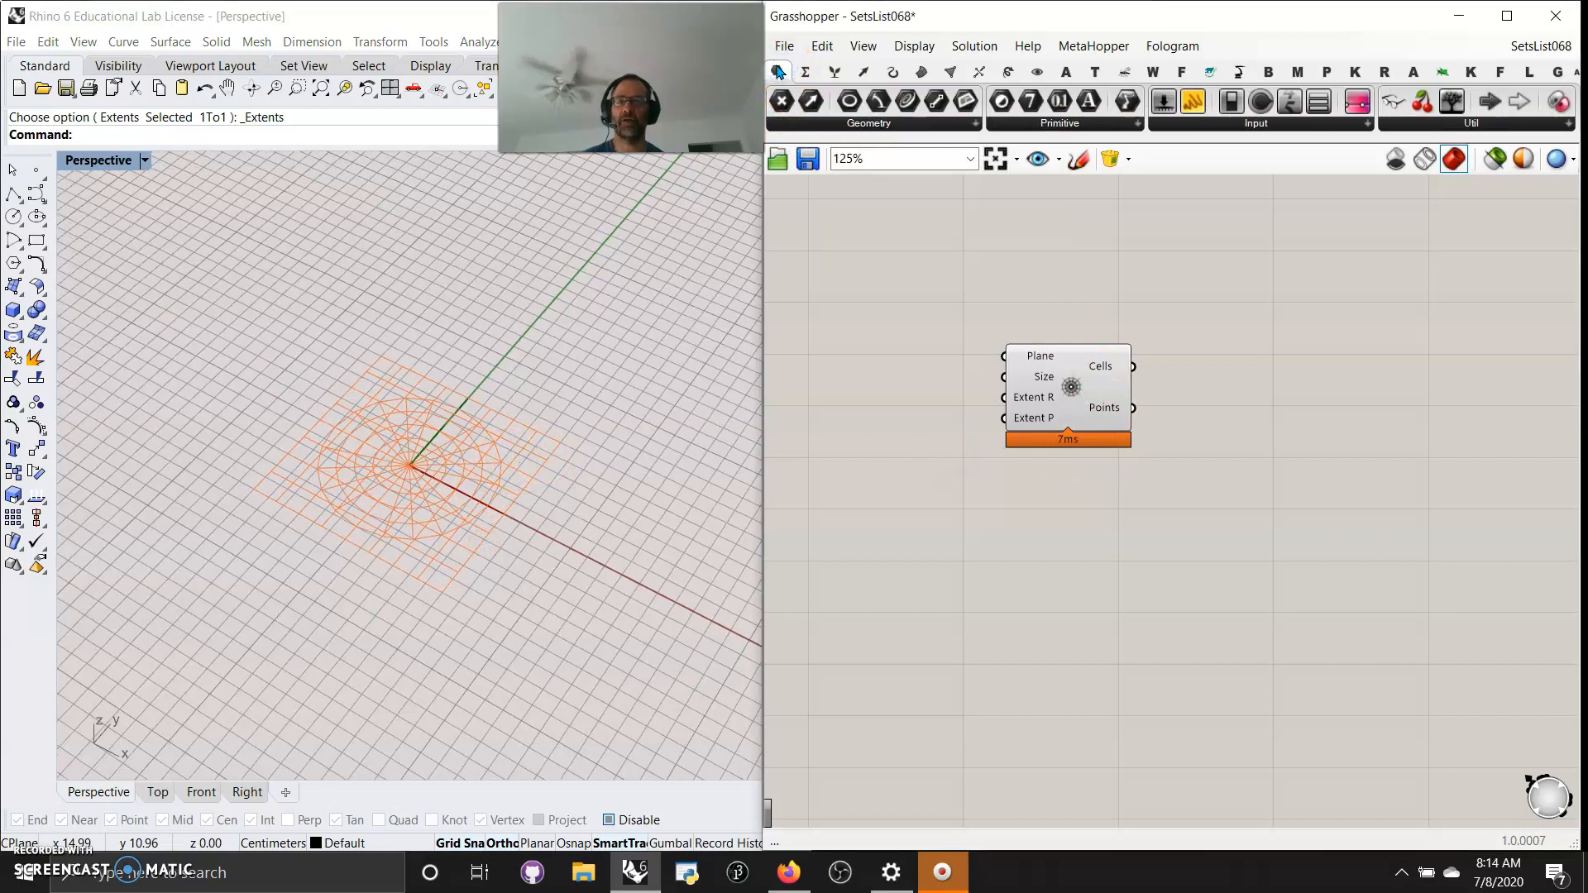
left_click(908, 102)
left_click(1223, 333)
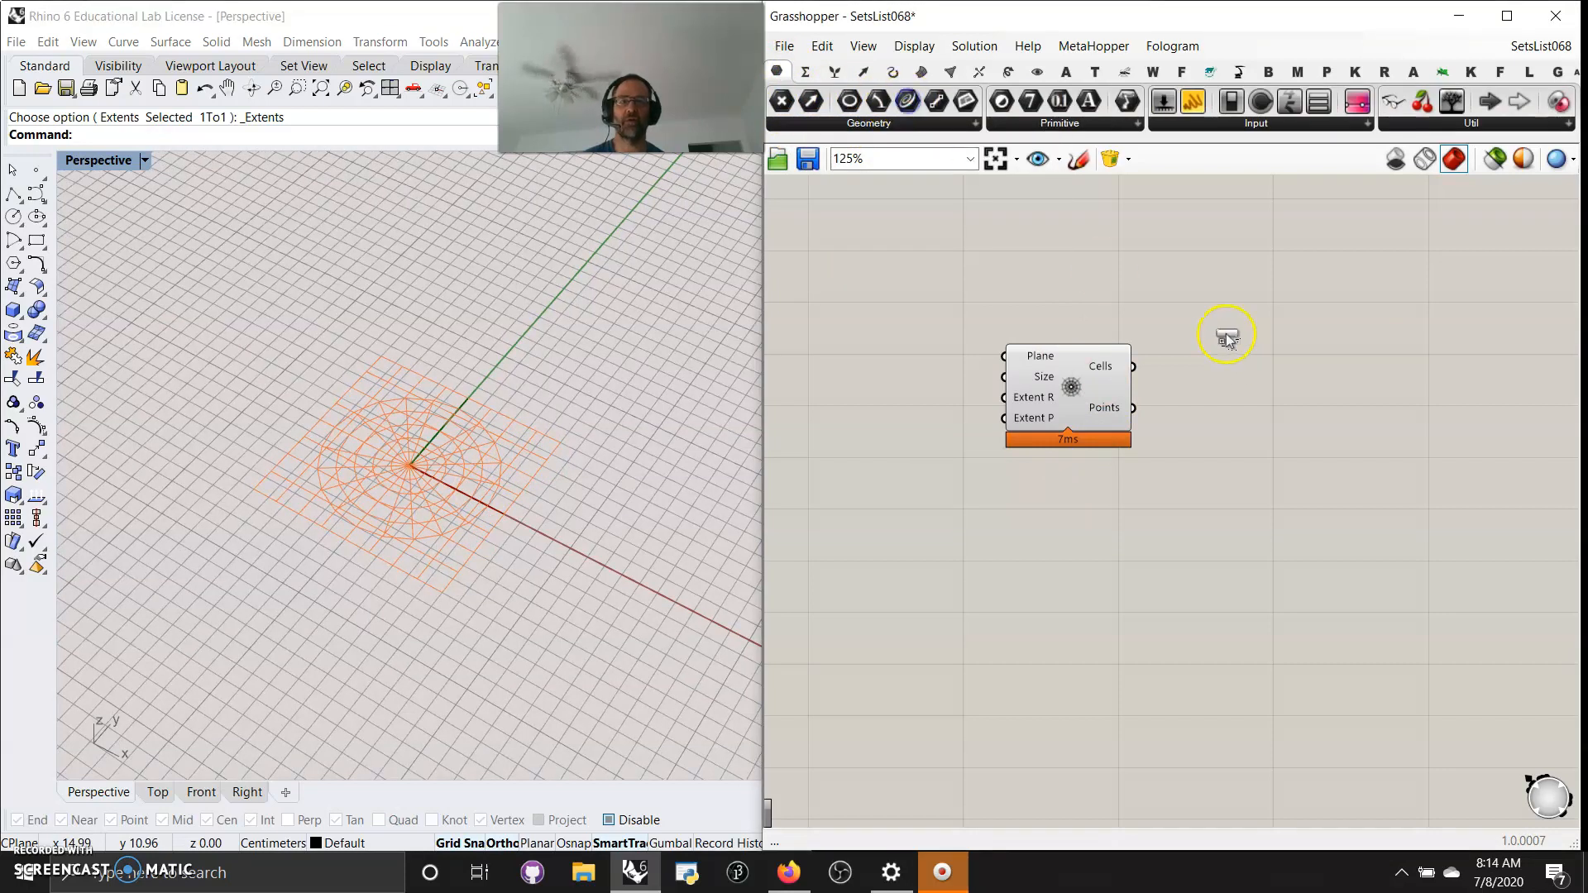
left_click(1147, 366)
left_click_drag(1127, 368, 1217, 346)
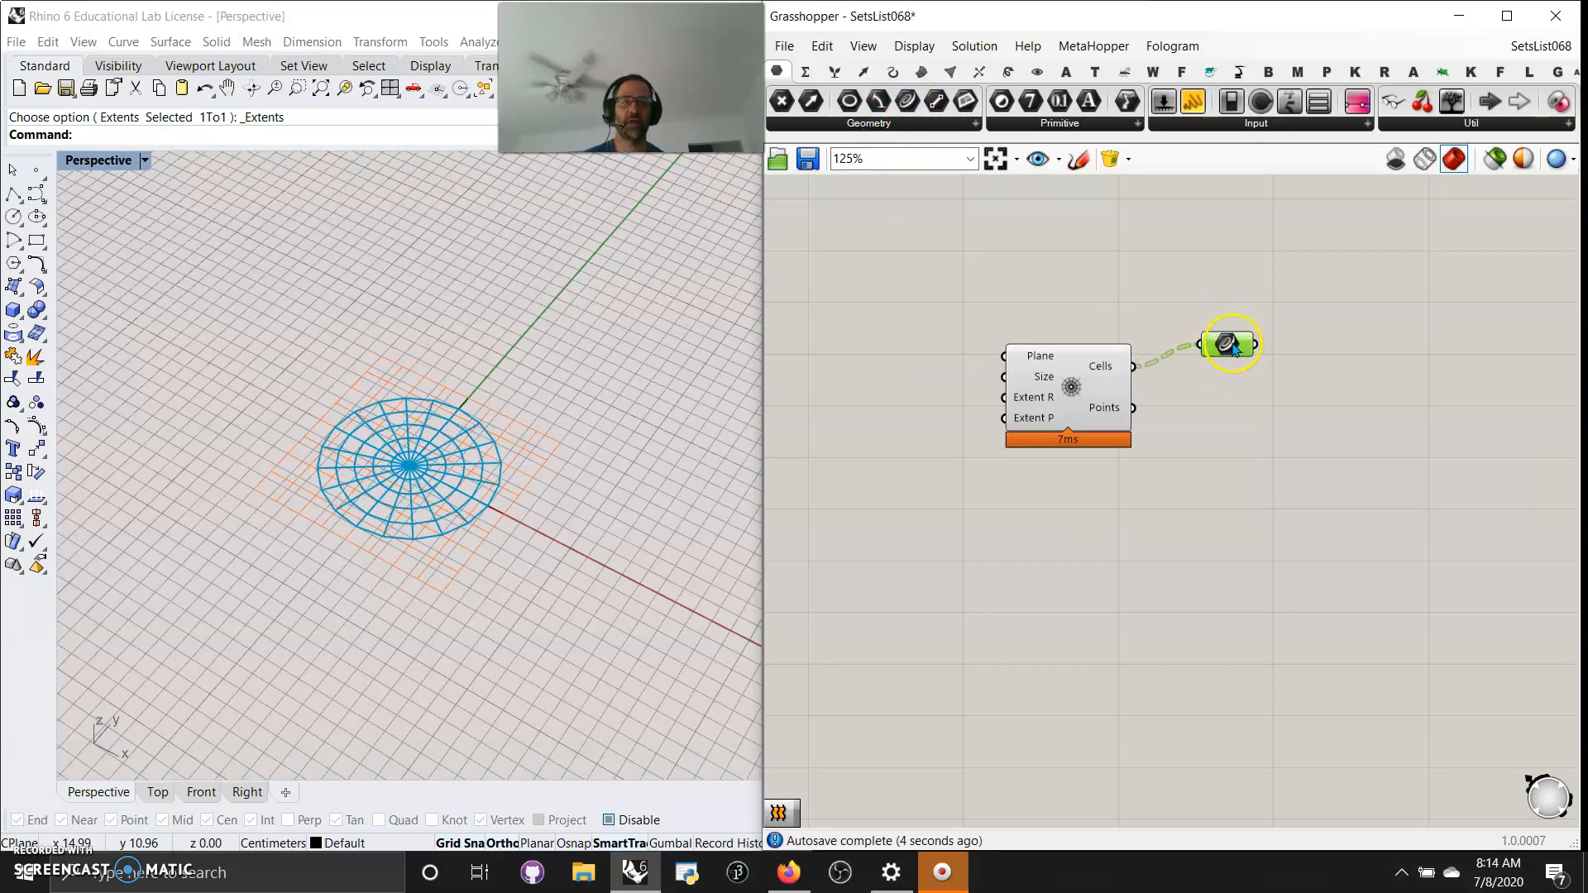
mouse_move(1230, 346)
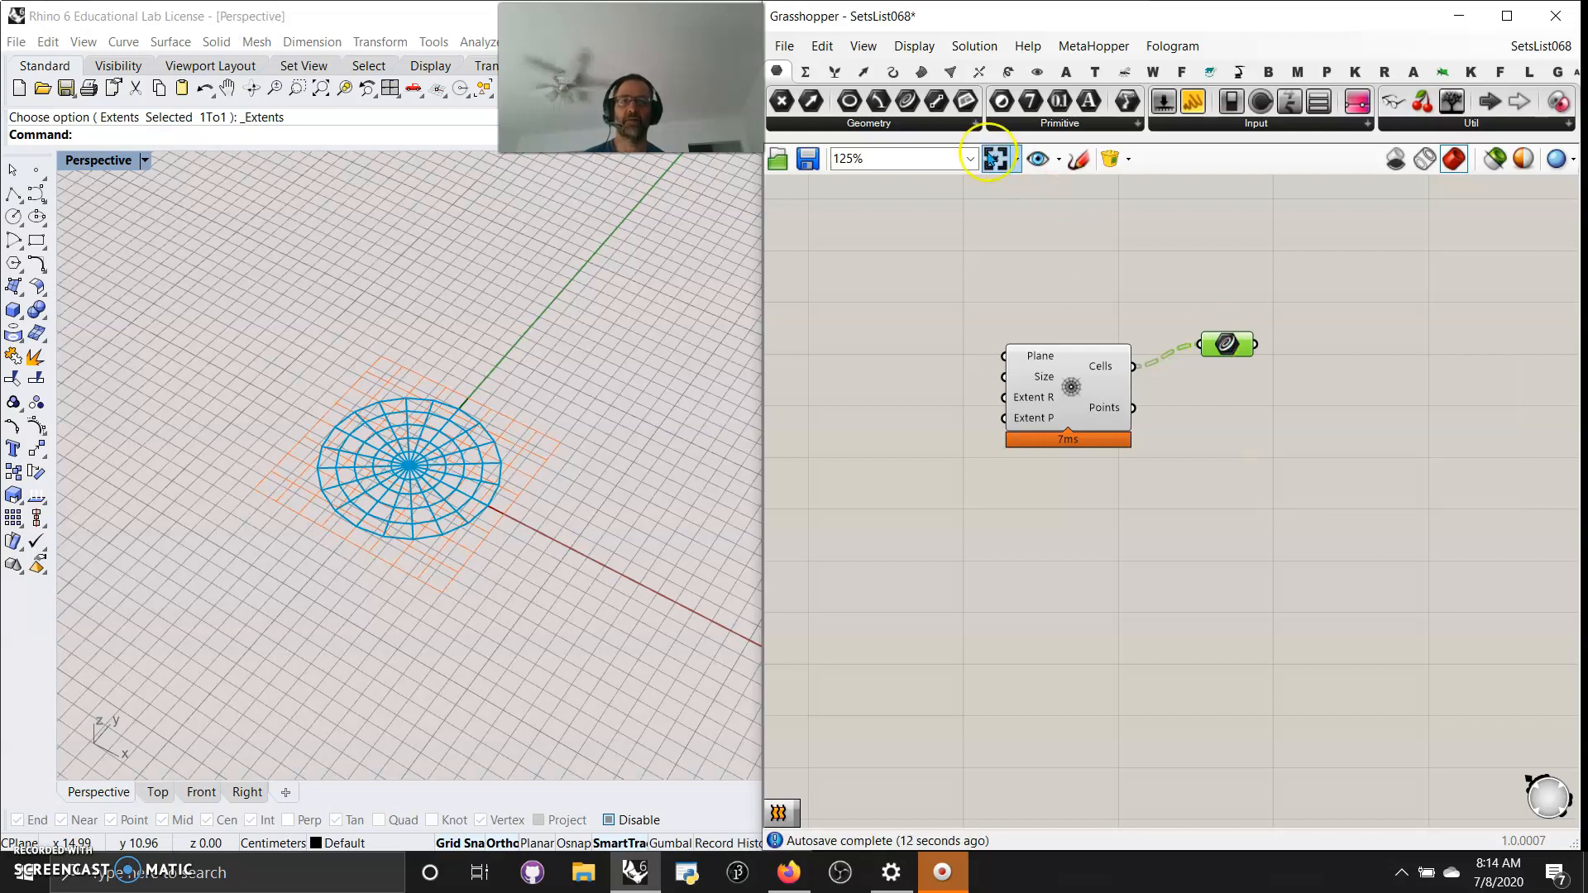
Add a Point parameter fed by the radial grid's Points output, and shift the Curve parameter above it.
left_click_drag(810, 100, 1208, 449)
left_click_drag(1133, 408, 1227, 445)
left_click_drag(1227, 344, 1228, 298)
Add an Area component and connect the Curve parameter to its Geometry input, examining the centroids up close.
left_click(804, 71)
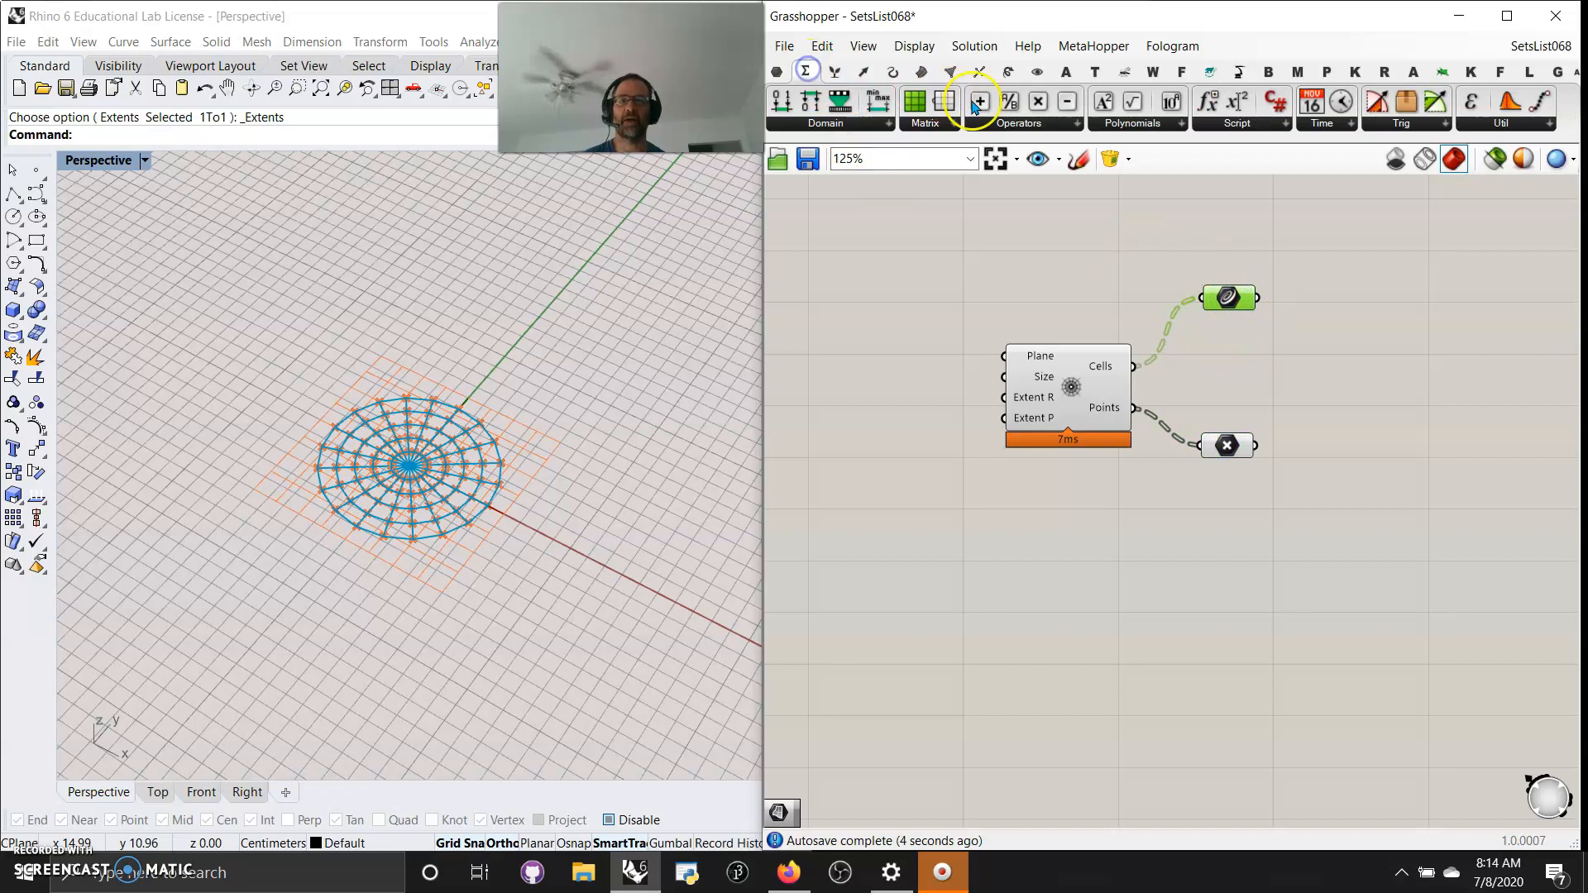
left_click(921, 72)
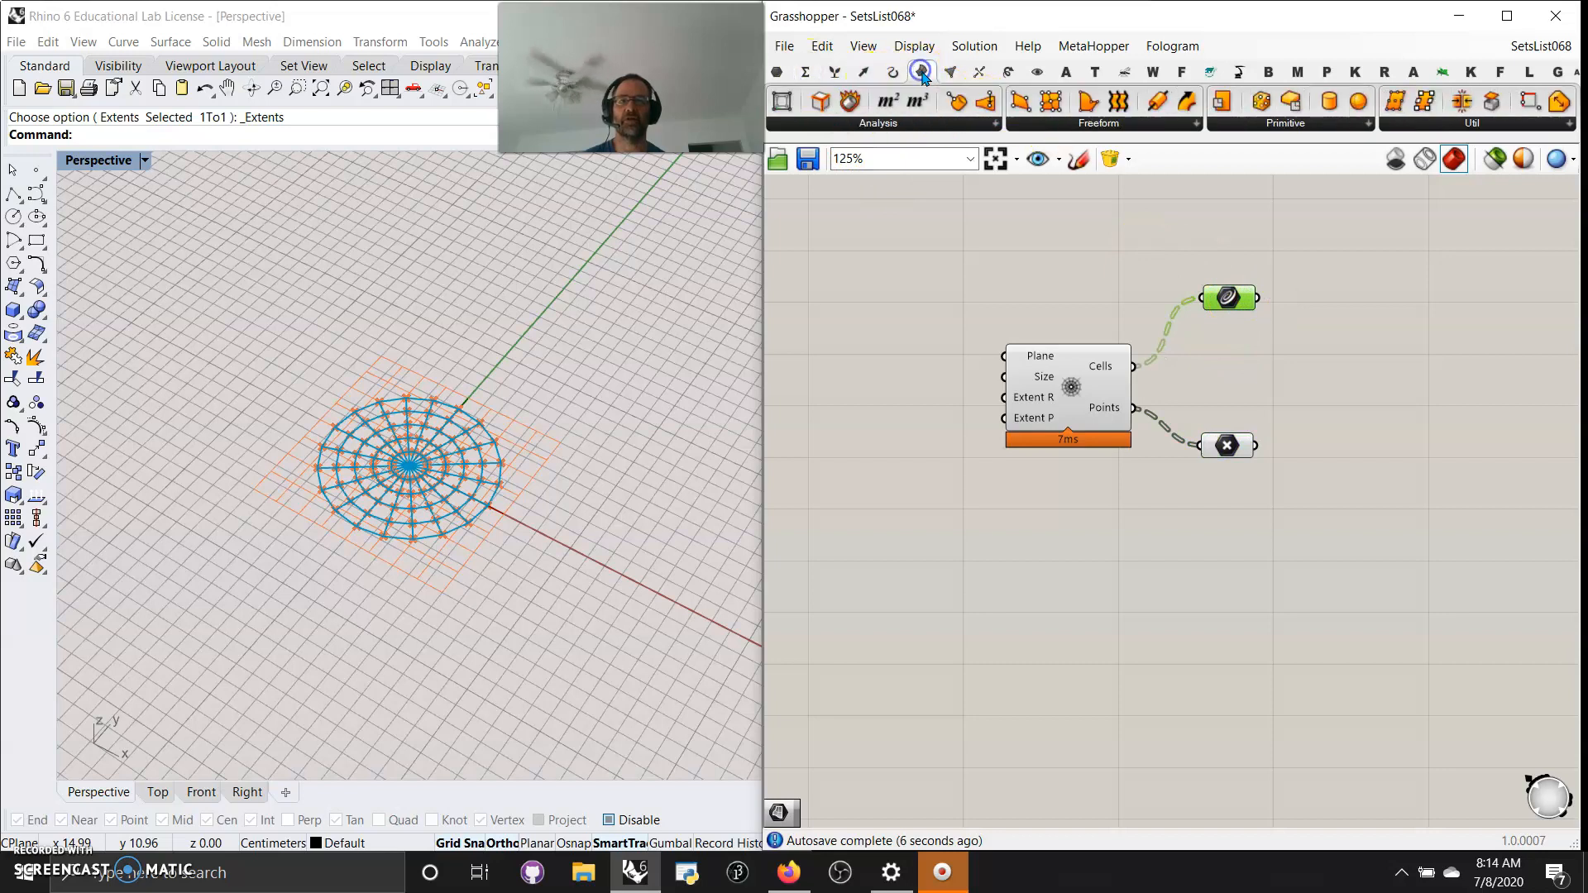
left_click_drag(883, 101, 1411, 320)
left_click_drag(1257, 298, 1371, 307)
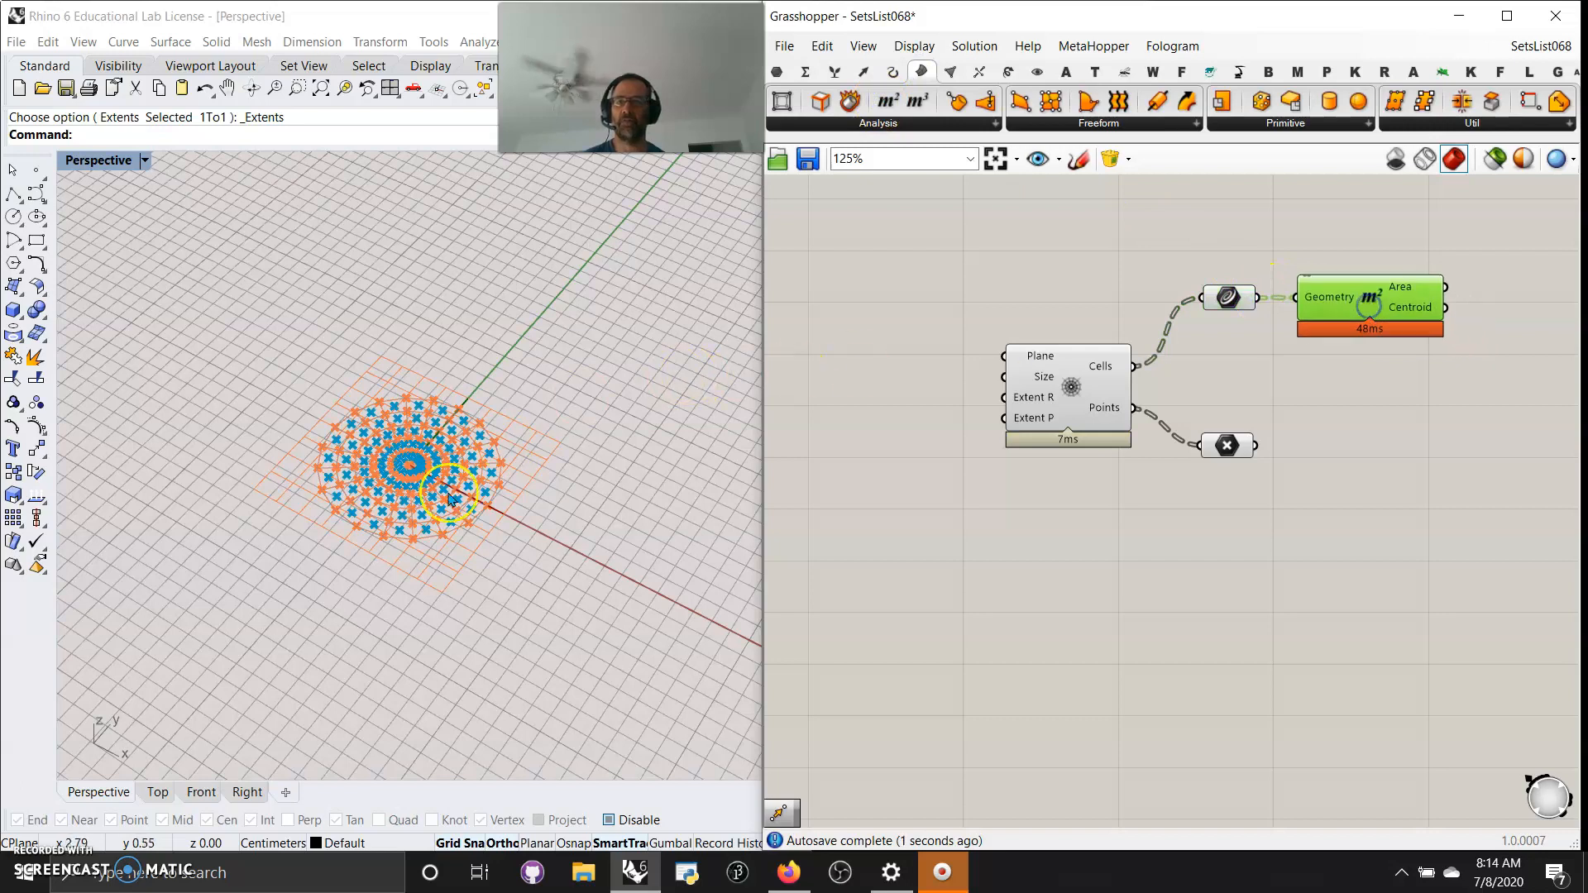
scroll(418, 528, "up", 8)
Rearrange the grid component, the Curve and Point parameters and the Area component into a tidier, more compact layout.
left_click(1231, 461)
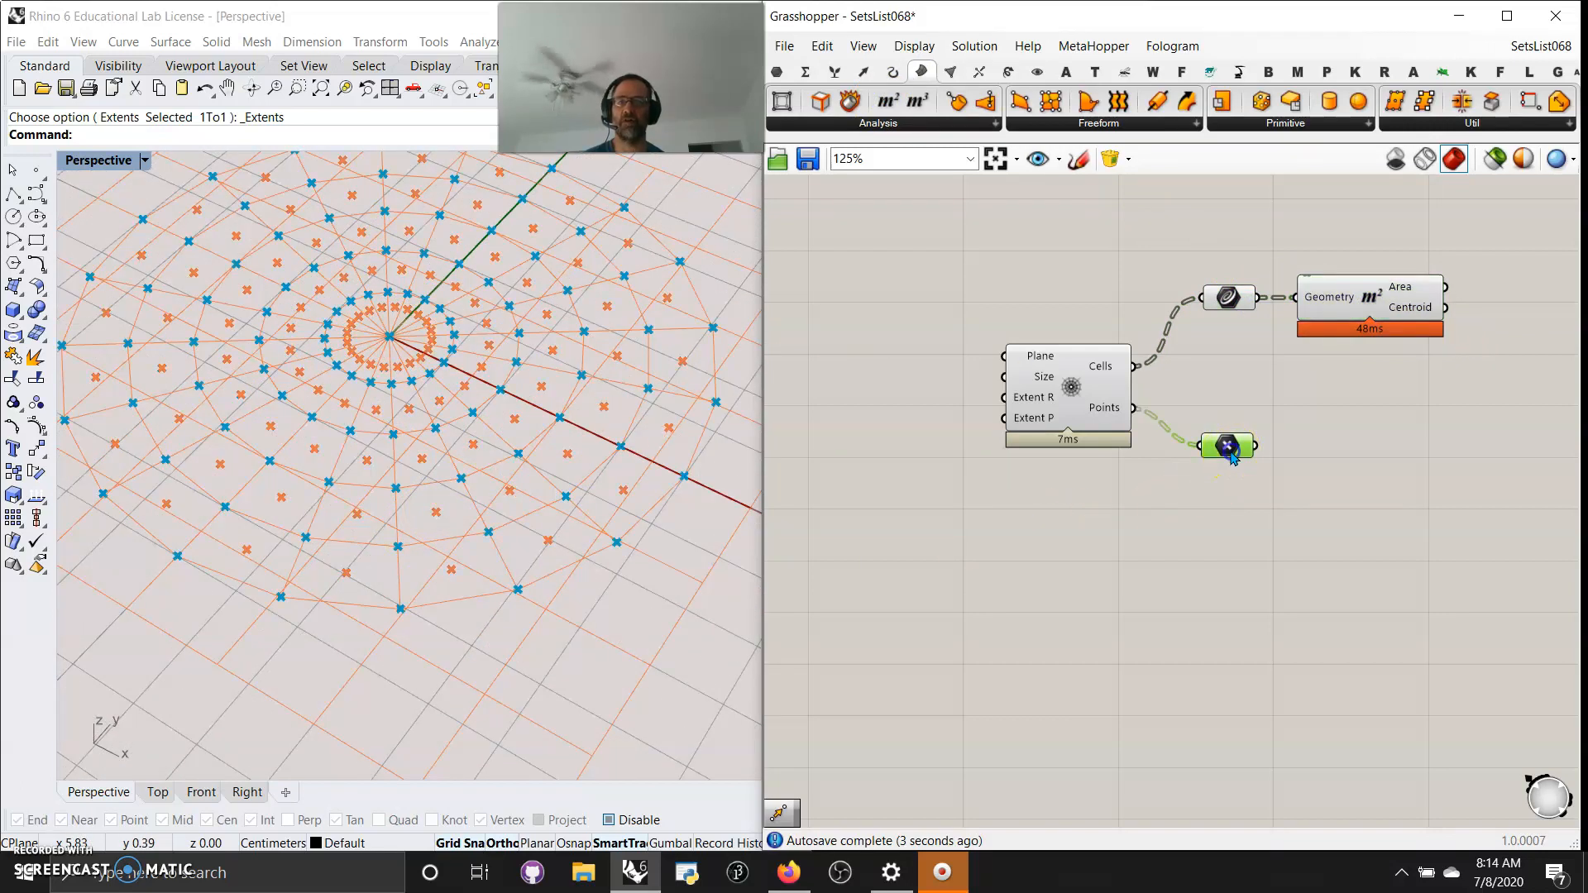
left_click_drag(1226, 453, 1217, 507)
left_click_drag(1080, 418, 873, 409)
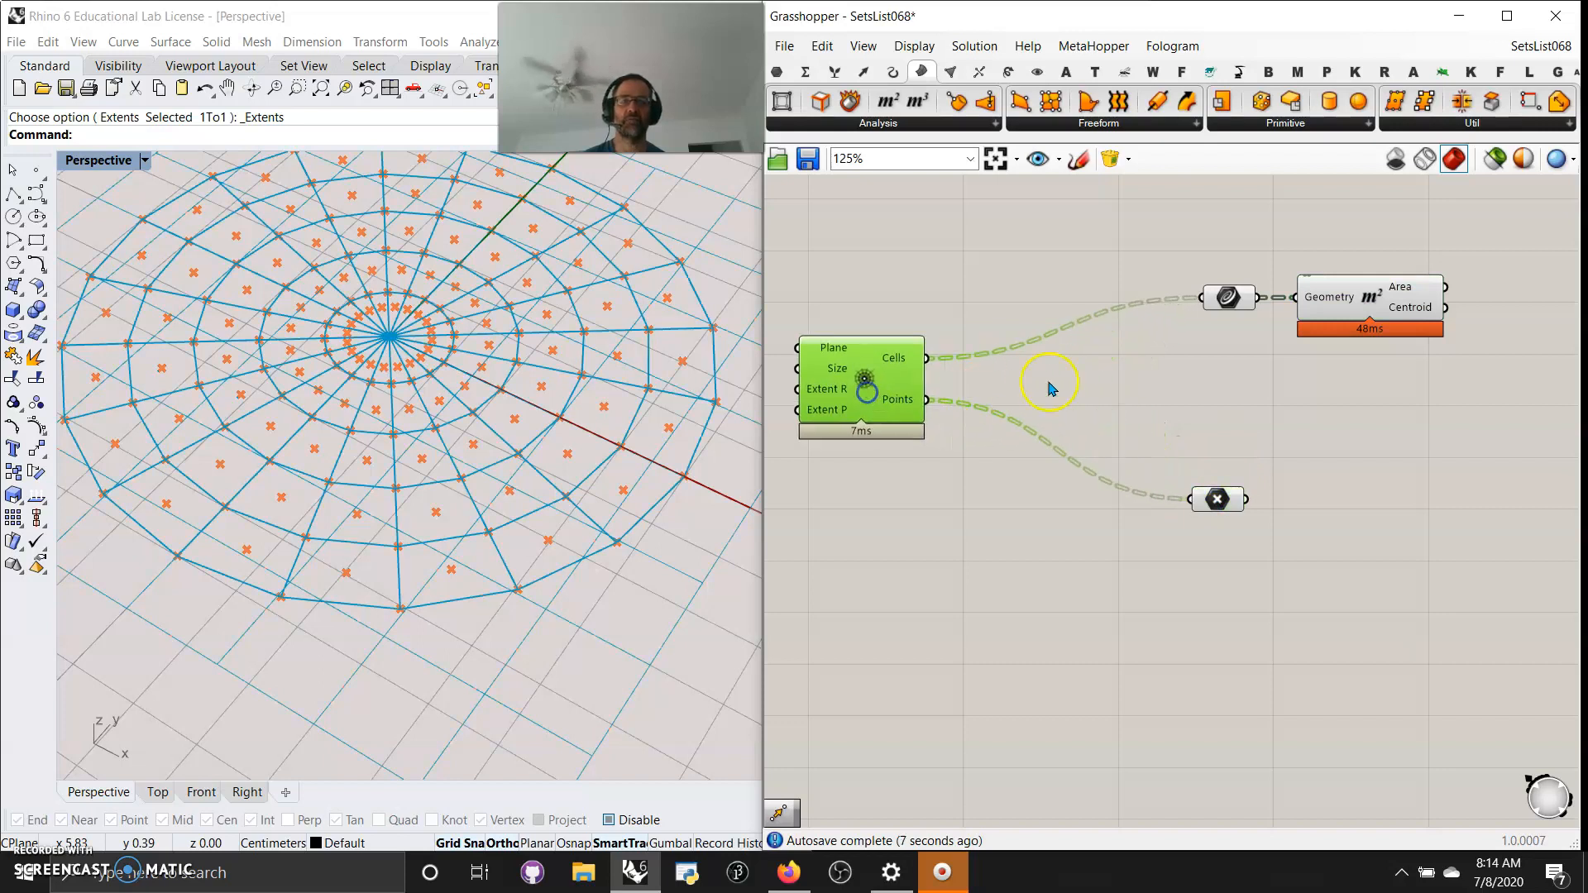
left_click_drag(1228, 297, 1075, 288)
left_click_drag(1217, 500, 1074, 468)
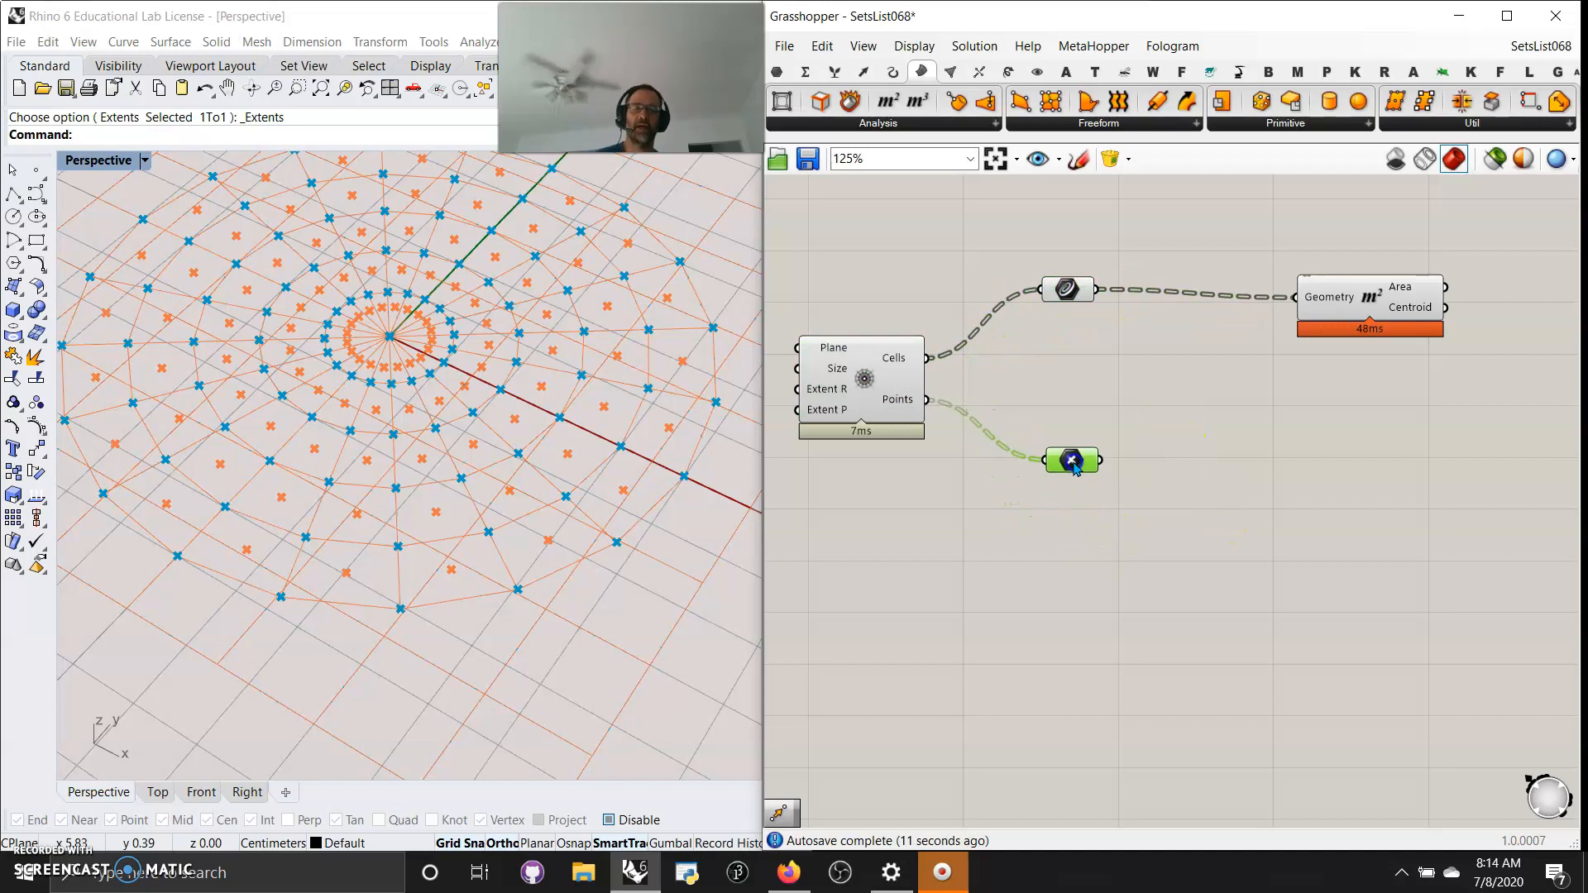
left_click_drag(1365, 311, 1305, 303)
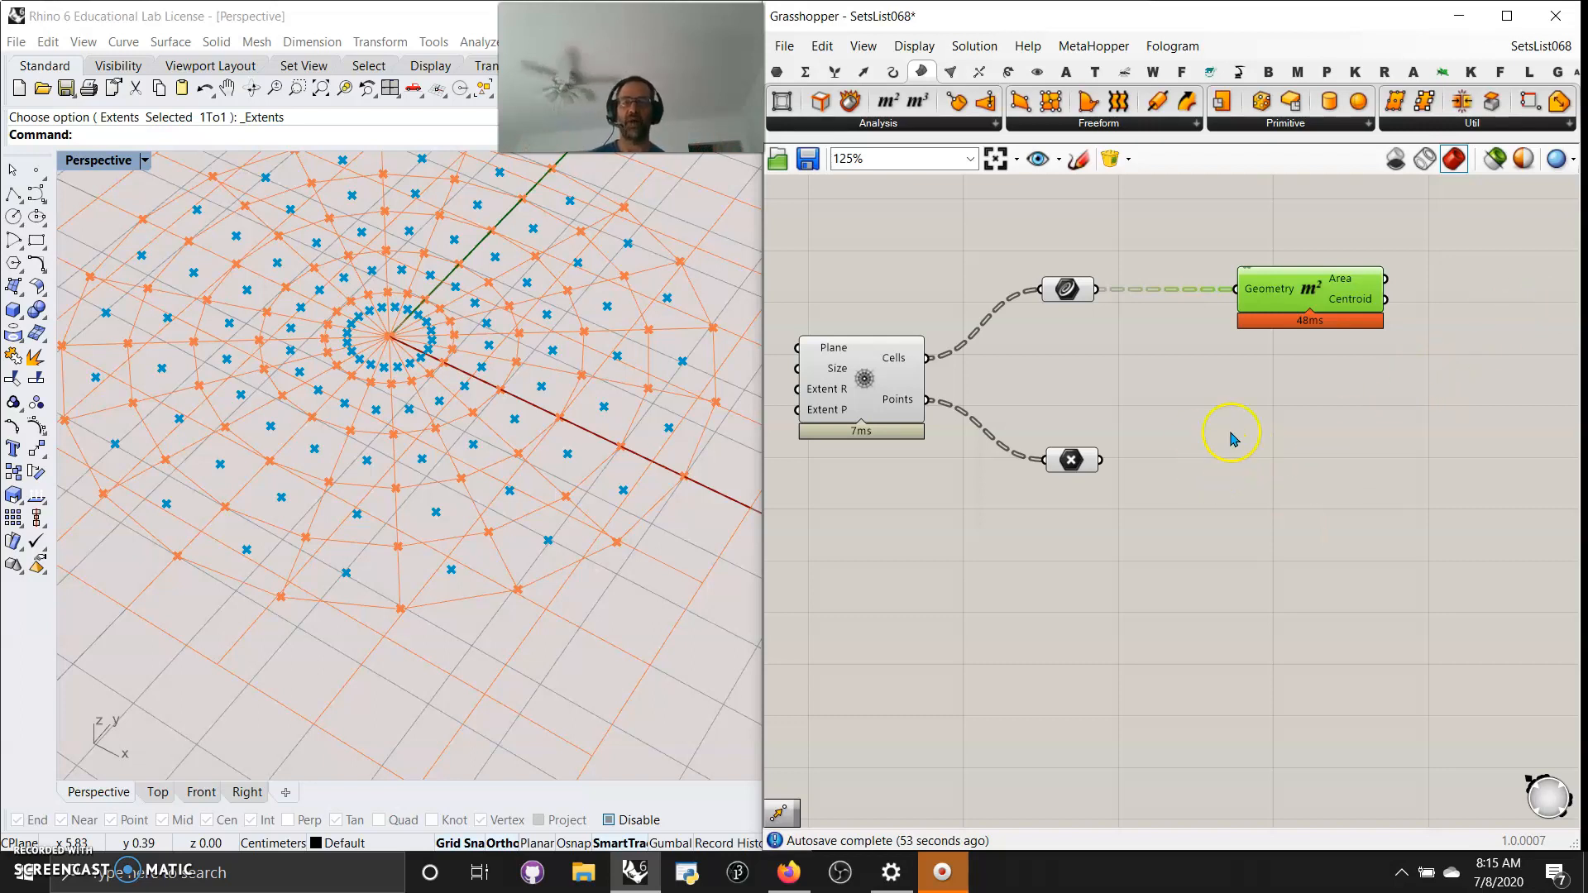
Place a Line component with start and end point inputs below the Area component.
mouse_move(1075, 471)
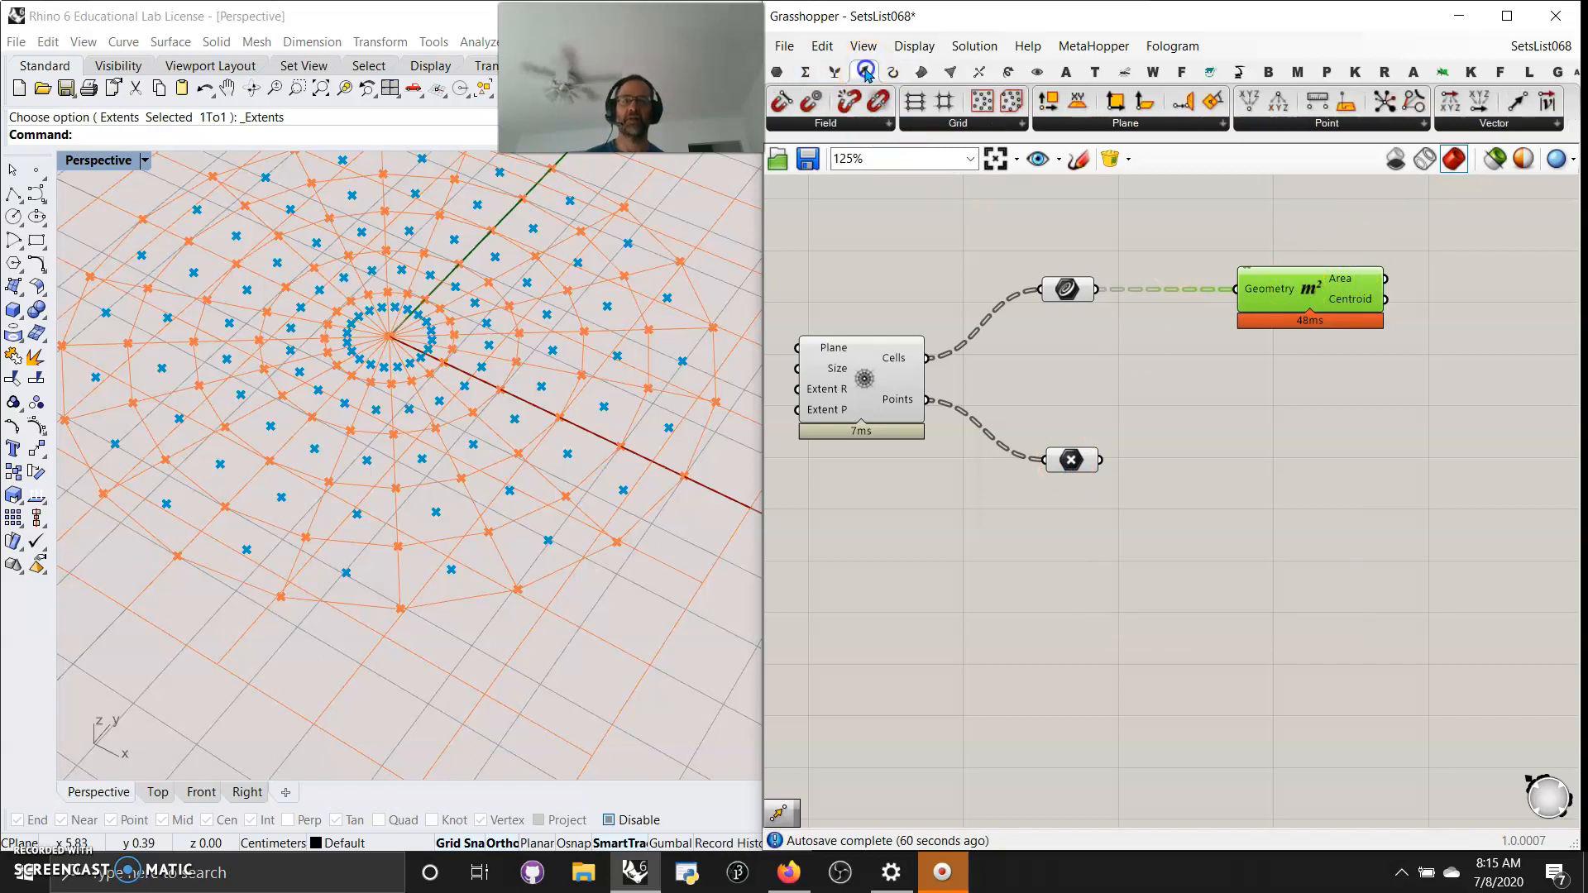
left_click(893, 72)
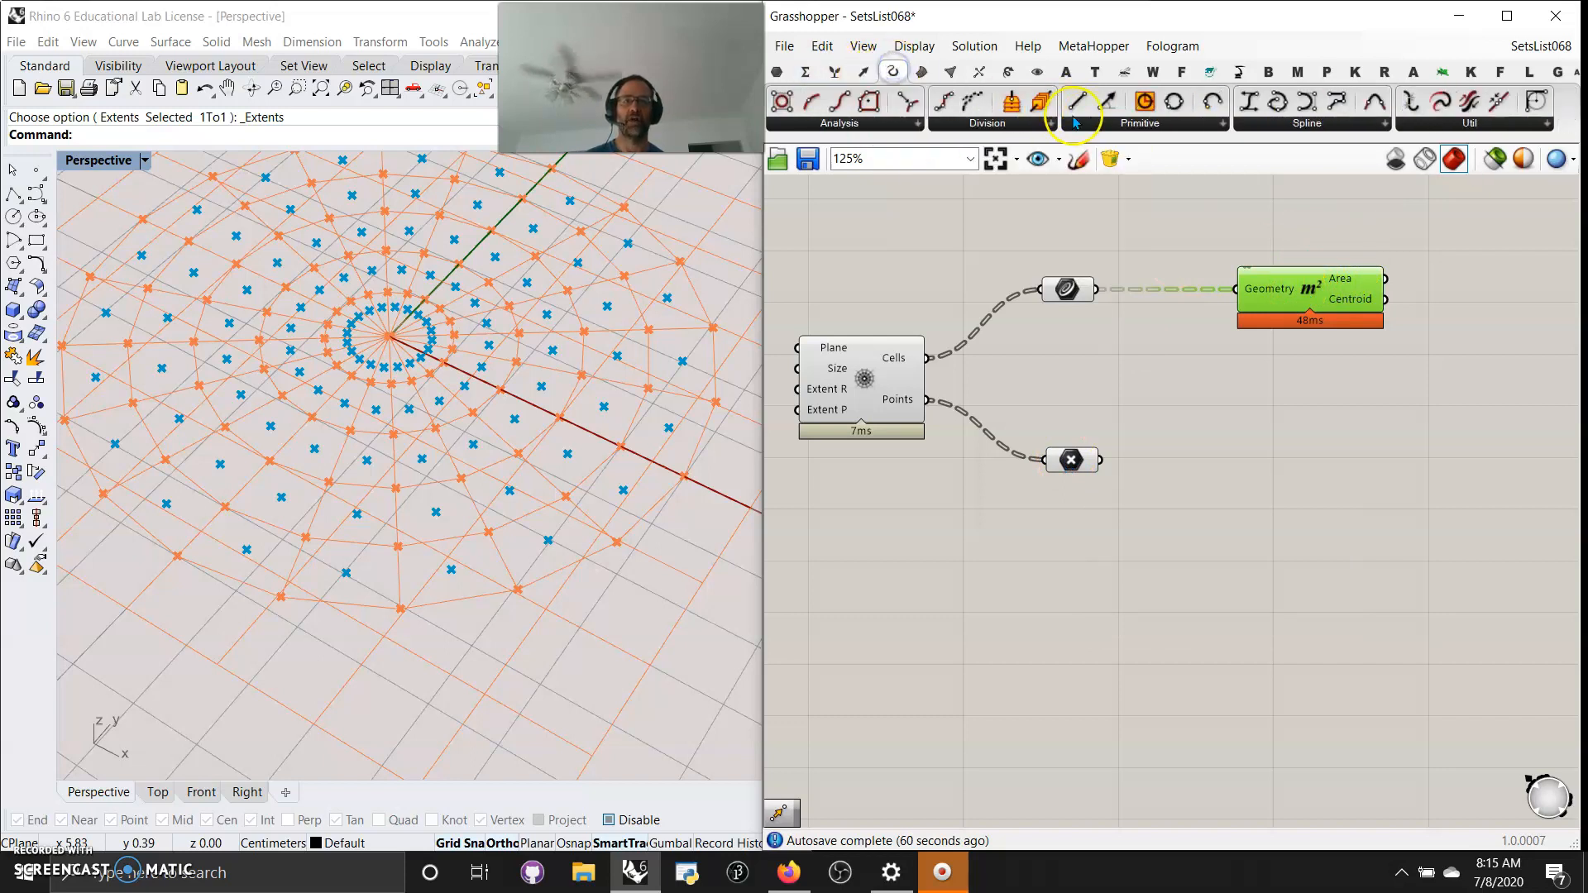
left_click_drag(1076, 101, 1314, 459)
Add a Panel below the Line component, connect the Curve parameter to it, and enlarge it to read the listed data.
left_click(775, 72)
left_click_drag(1192, 101, 1271, 619)
left_click_drag(1093, 296, 1188, 578)
left_click_drag(1323, 617, 1366, 783)
scroll(1290, 703, "down", 3)
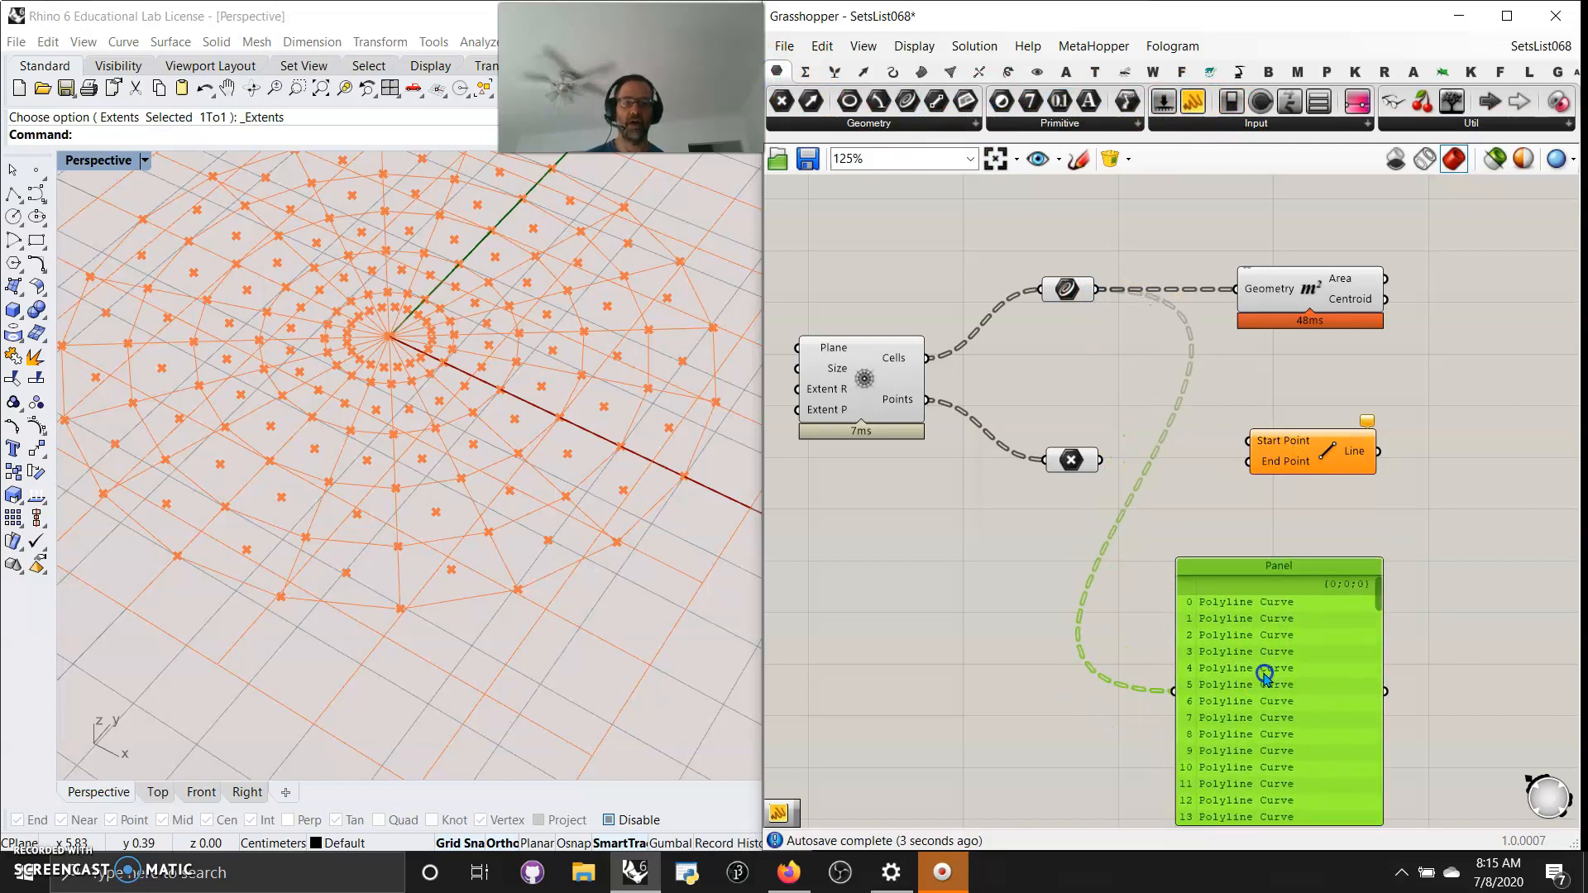
left_click_drag(1349, 605, 1312, 668)
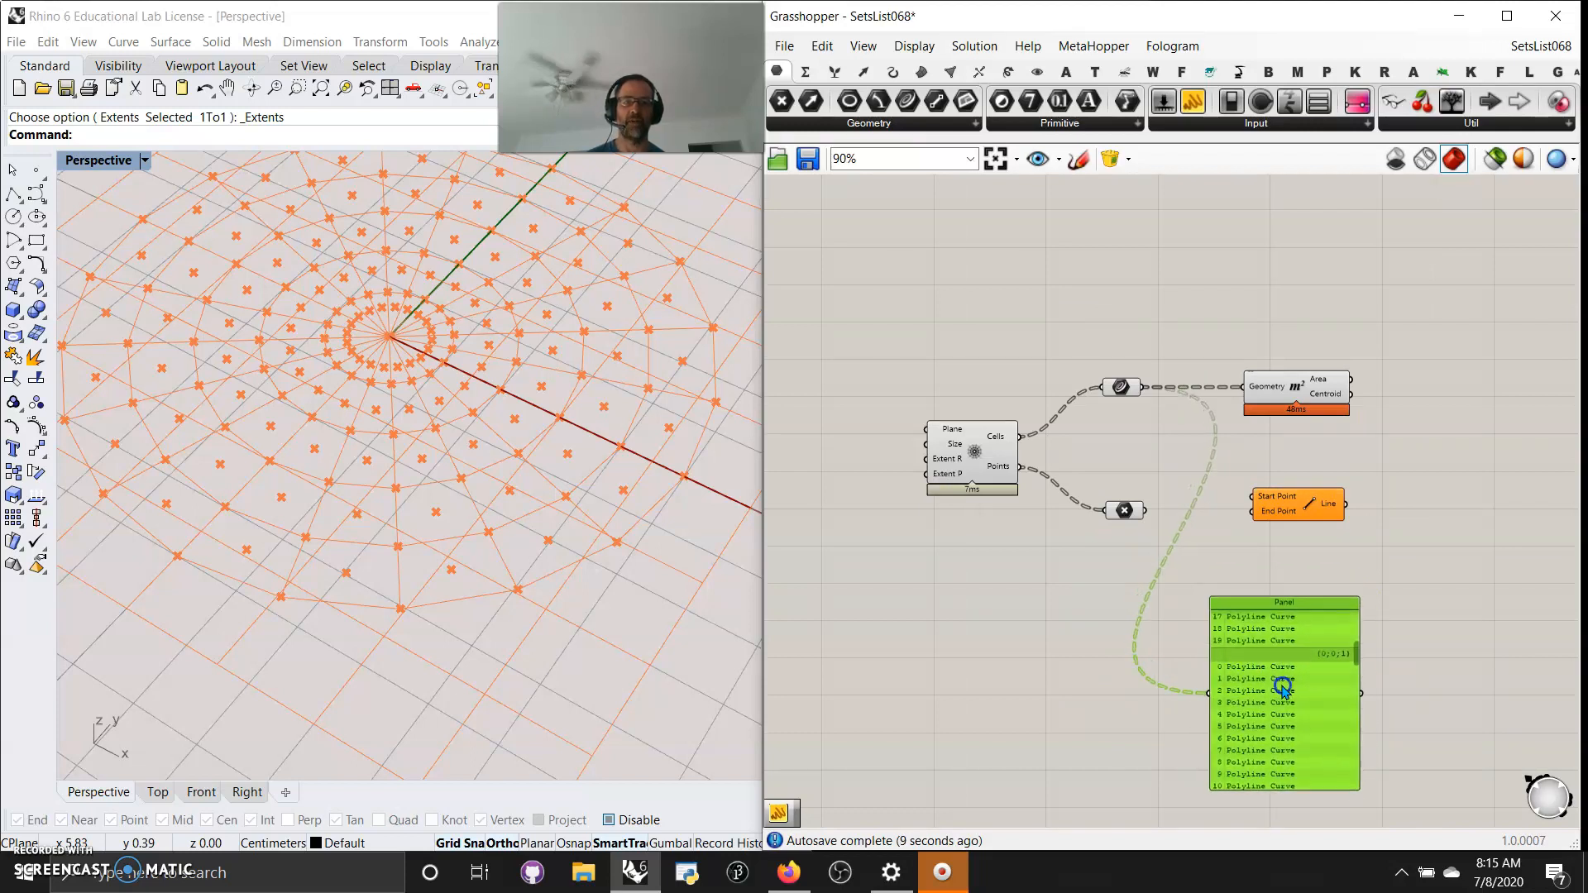
Add a Param Viewer fed by the Curve parameter and enlarge it to examine the data tree's branches.
left_click_drag(1453, 101, 1355, 673)
left_click_drag(1309, 586, 1341, 625)
left_click_drag(1143, 386, 1424, 269)
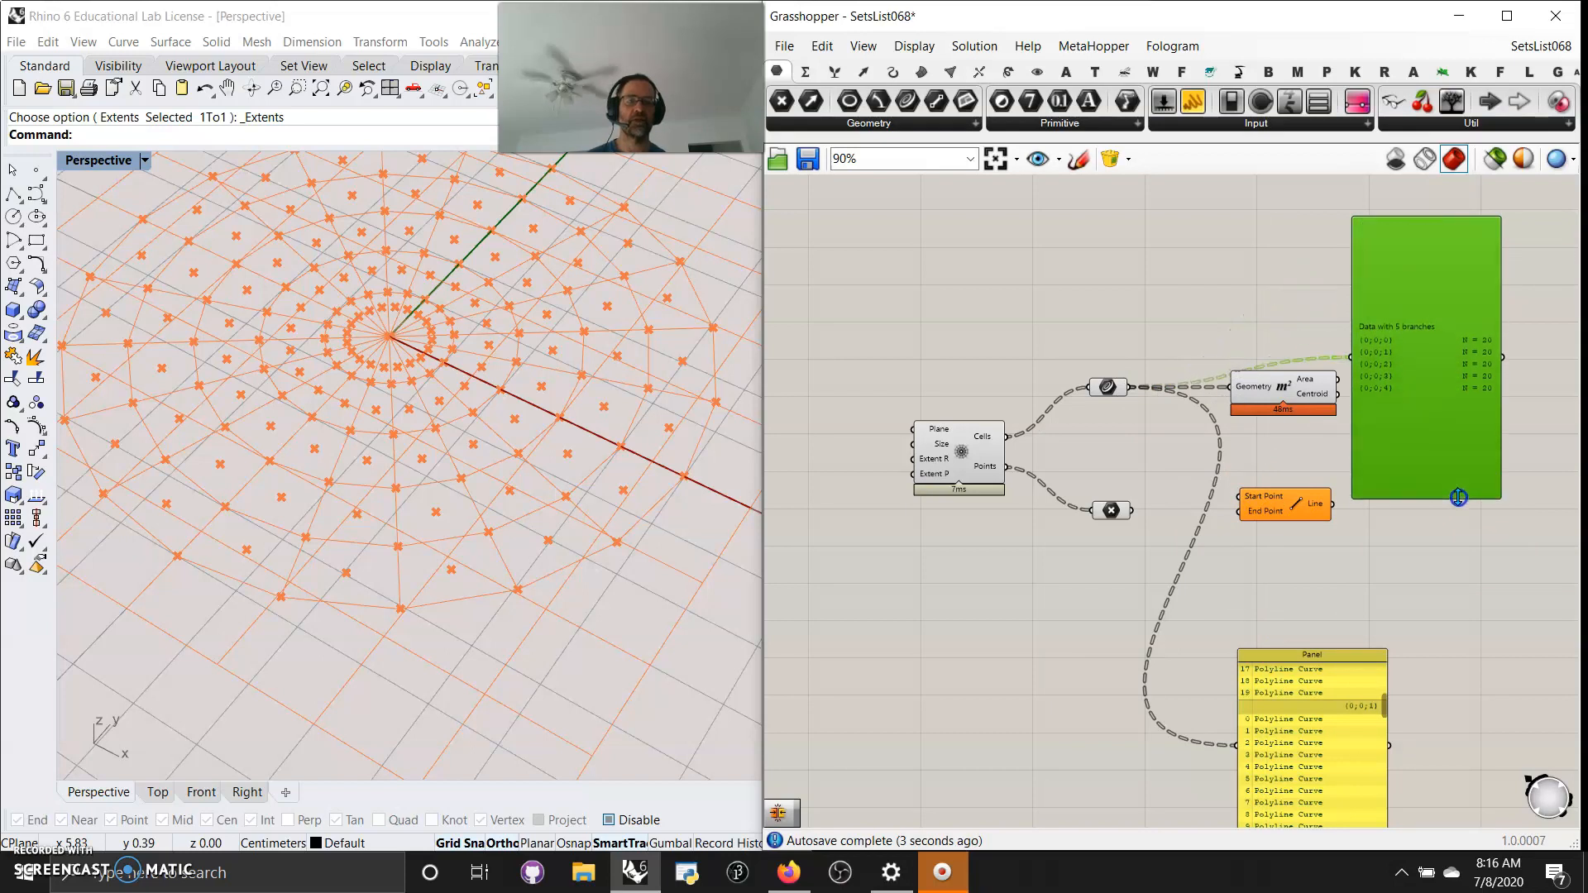
scroll(1410, 397, "up", 4)
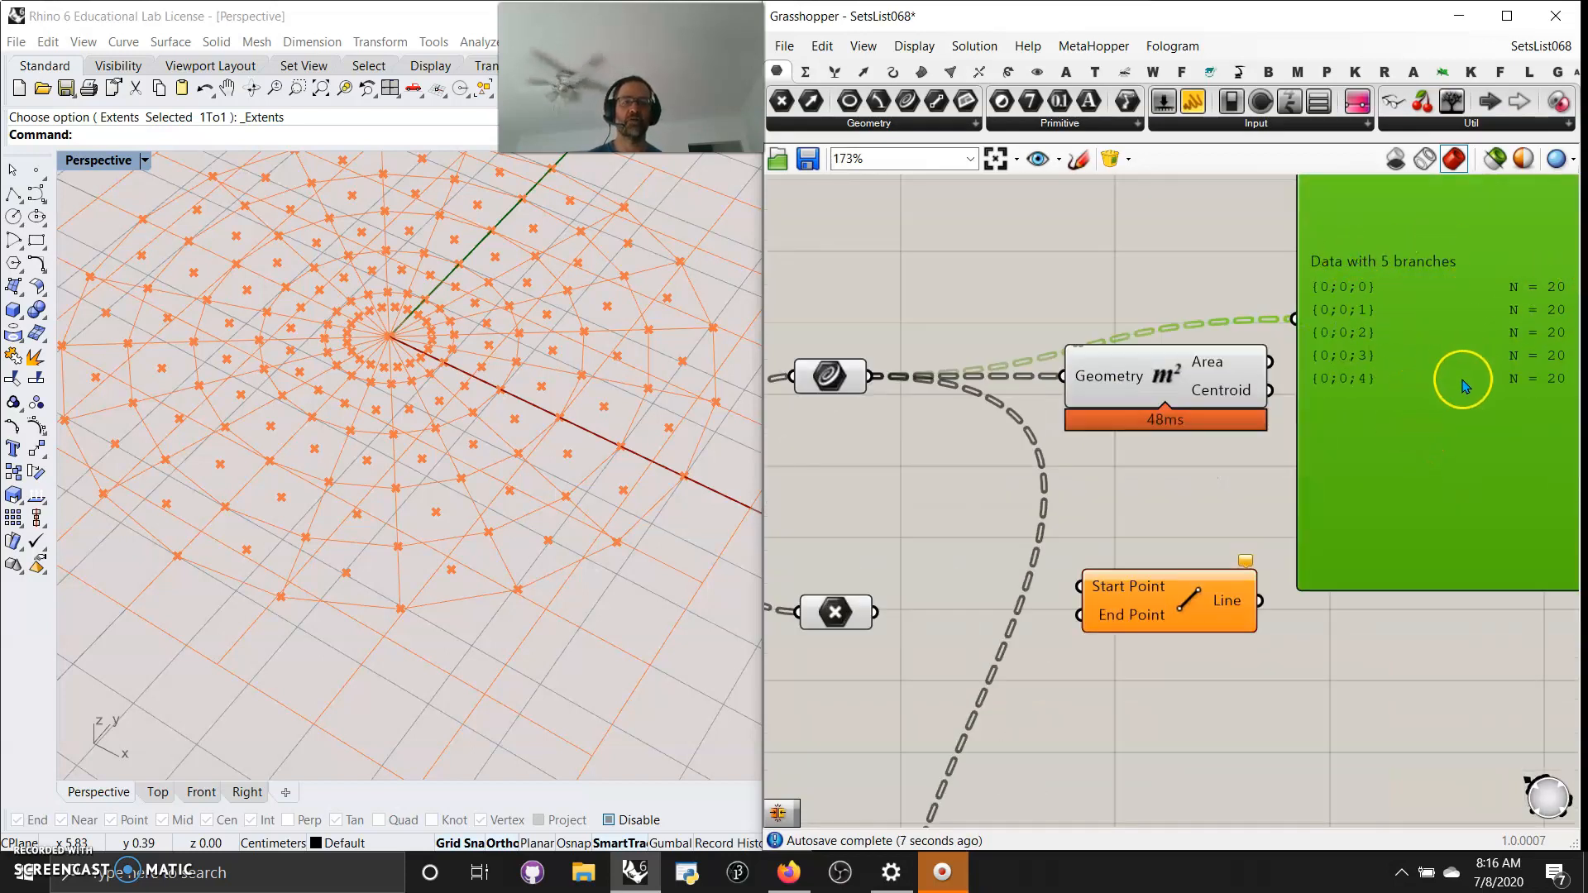
scroll(1443, 401, "down", 2)
mouse_move(1441, 411)
left_mouse_down()
mouse_move(1453, 431)
mouse_move(1462, 406)
left_mouse_up()
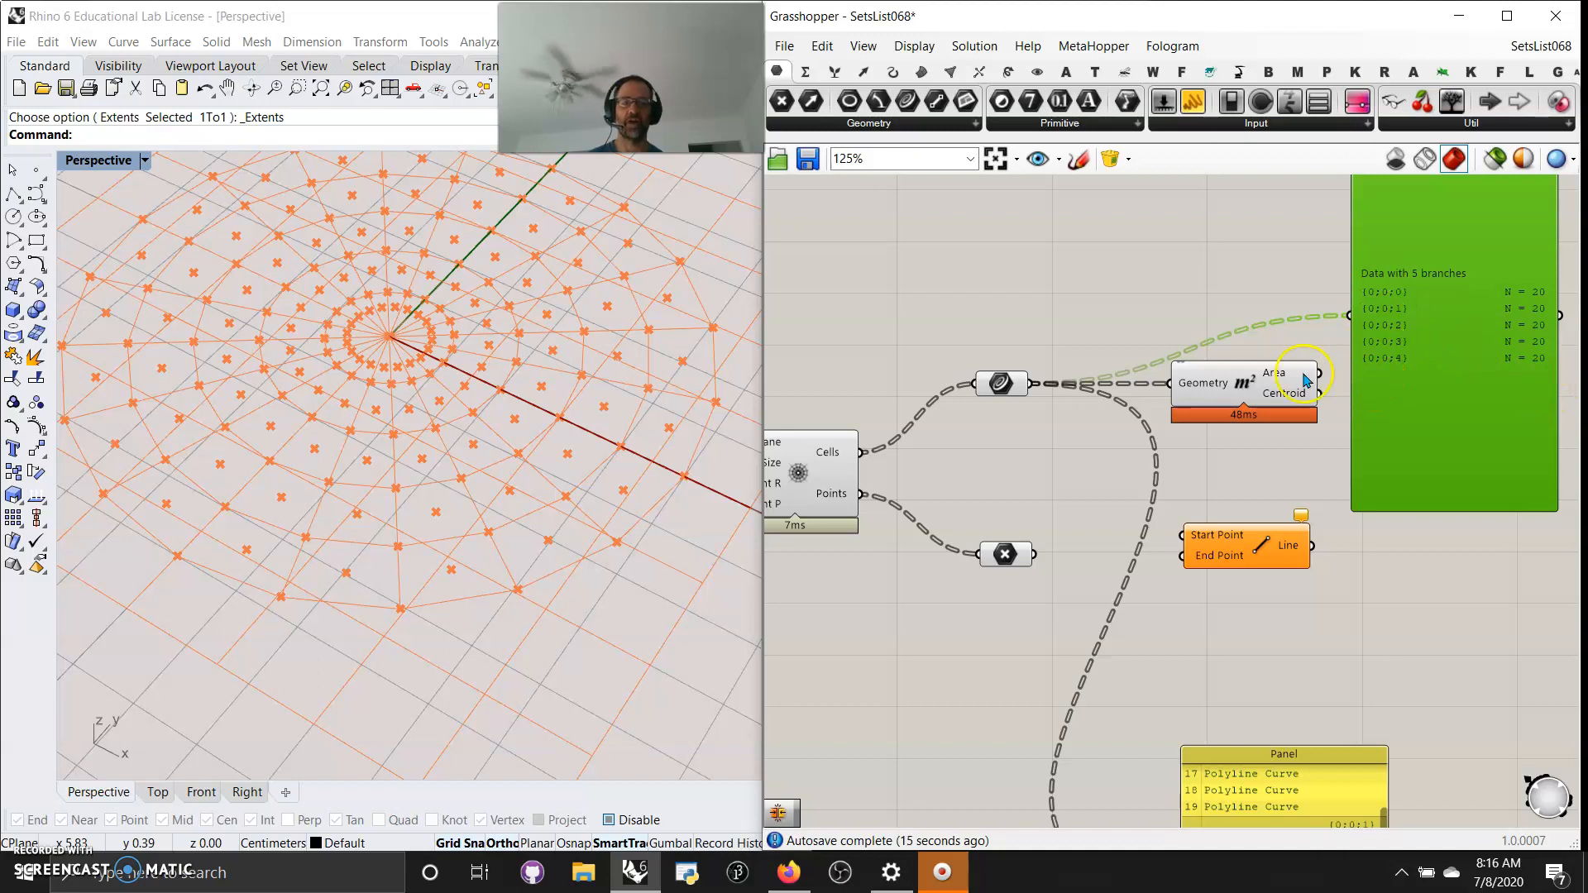
Move the Area component and the Panel to clear space around the wires, and flatten the Curve parameter's data.
left_click_drag(1242, 390, 1248, 410)
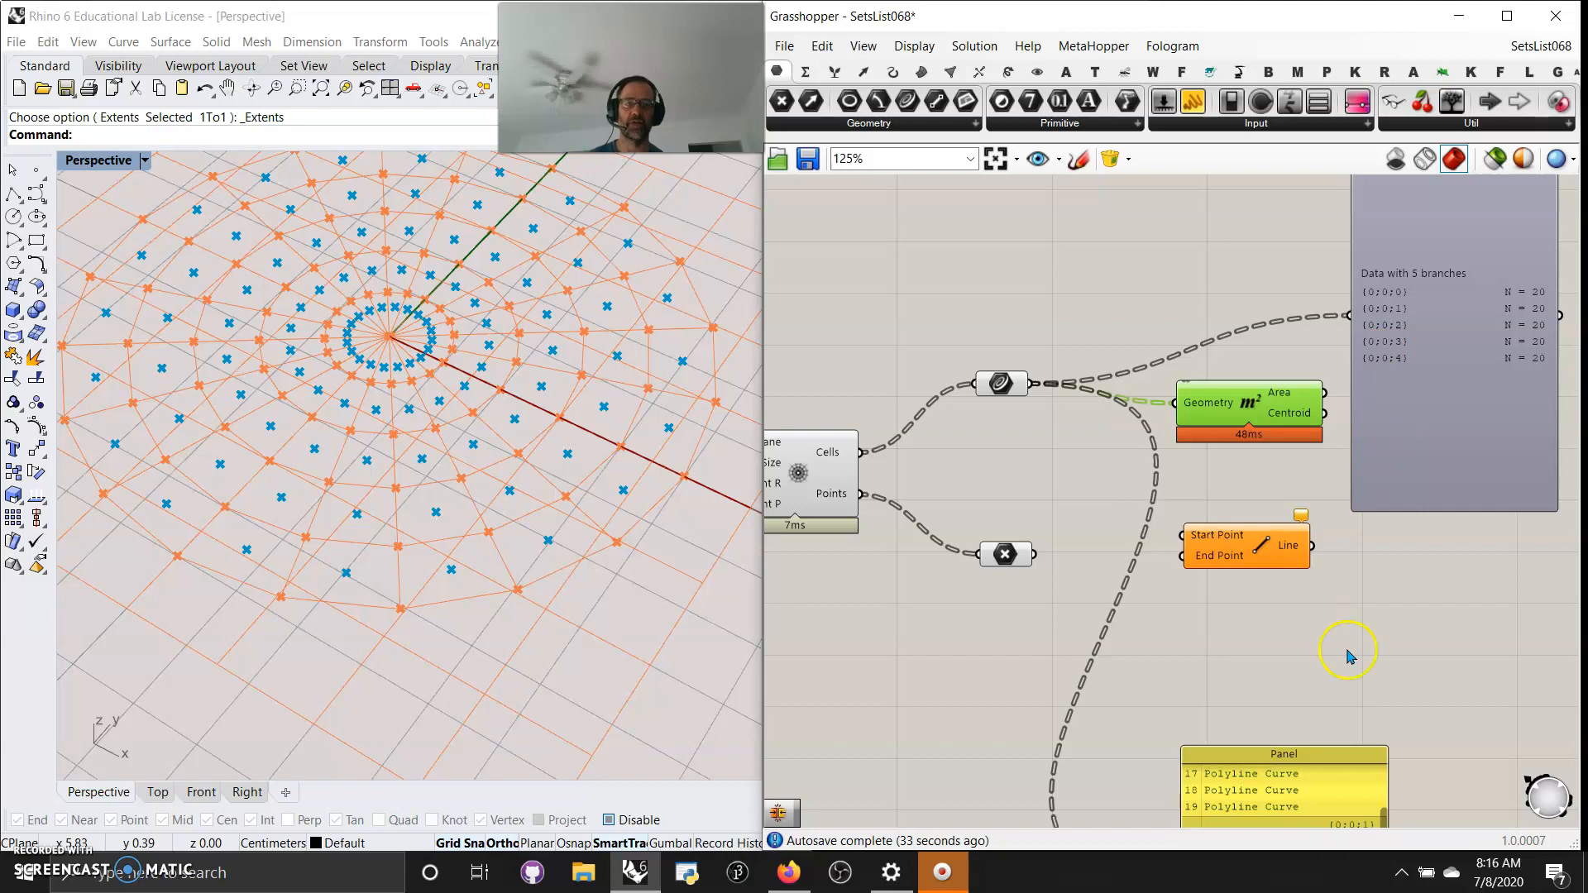
left_click_drag(1329, 748, 1497, 533)
right_click(1007, 385)
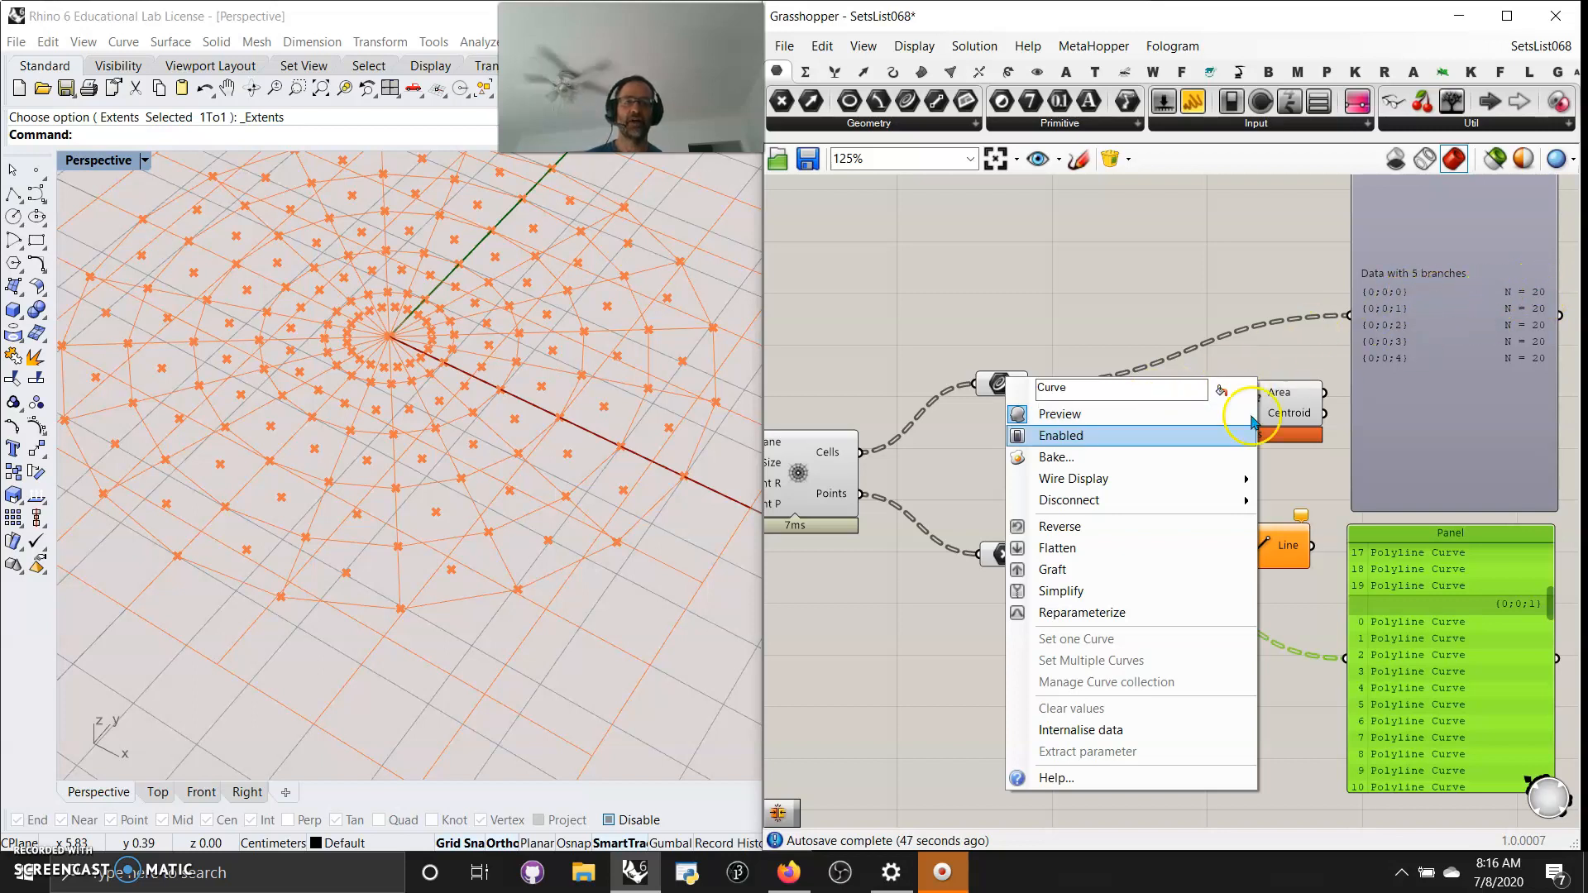
left_click(1067, 547)
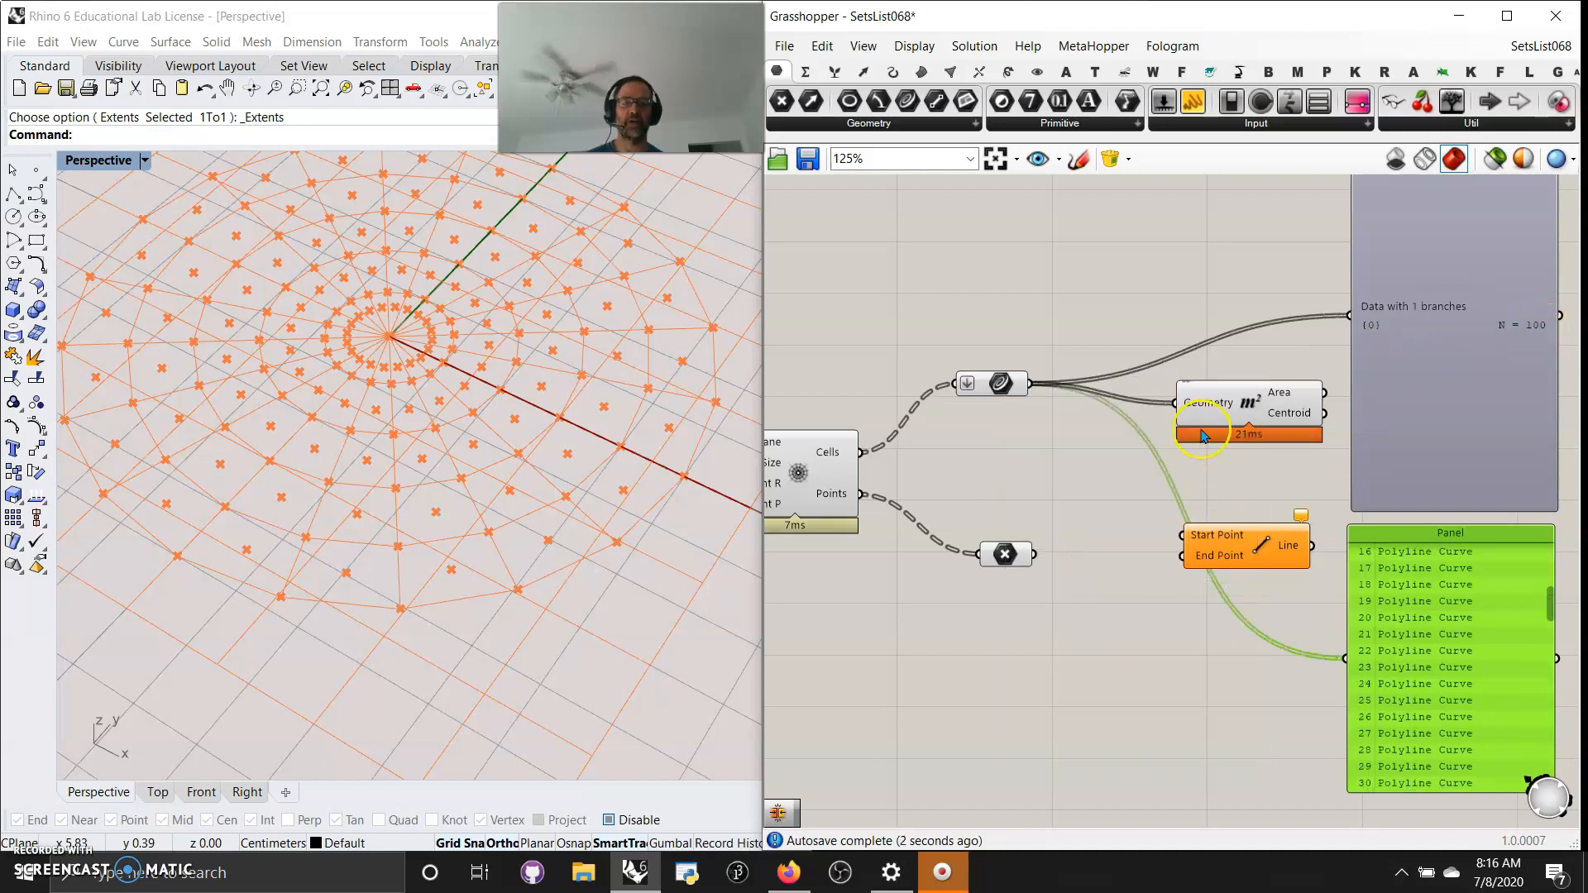
Remove the flattening from the Curve parameter's data and graft it instead.
right_click(1006, 392)
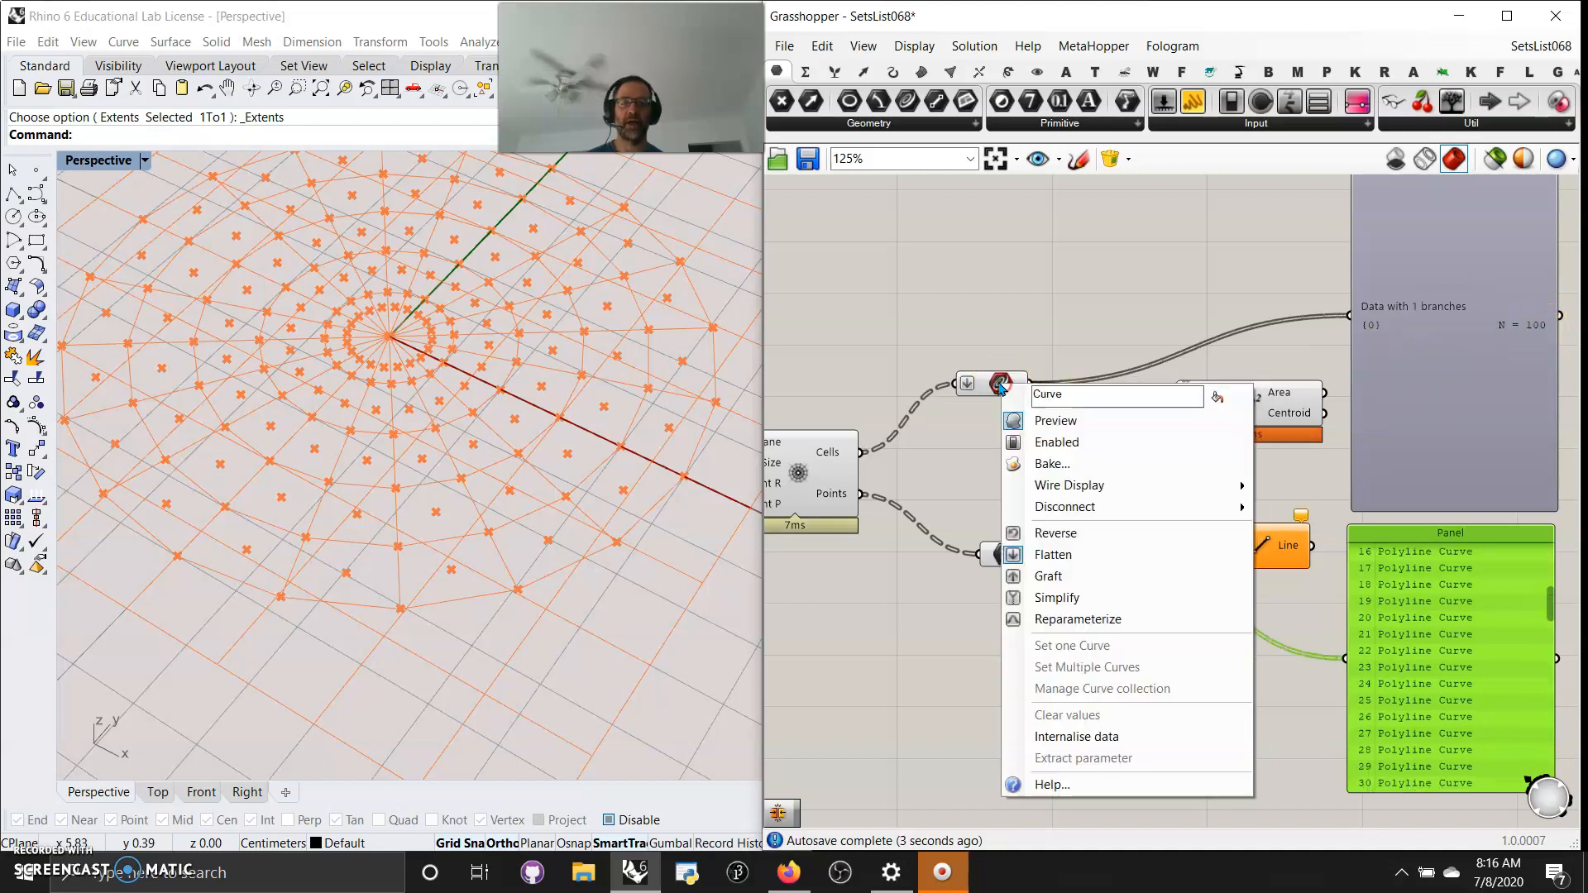
left_click(1049, 577)
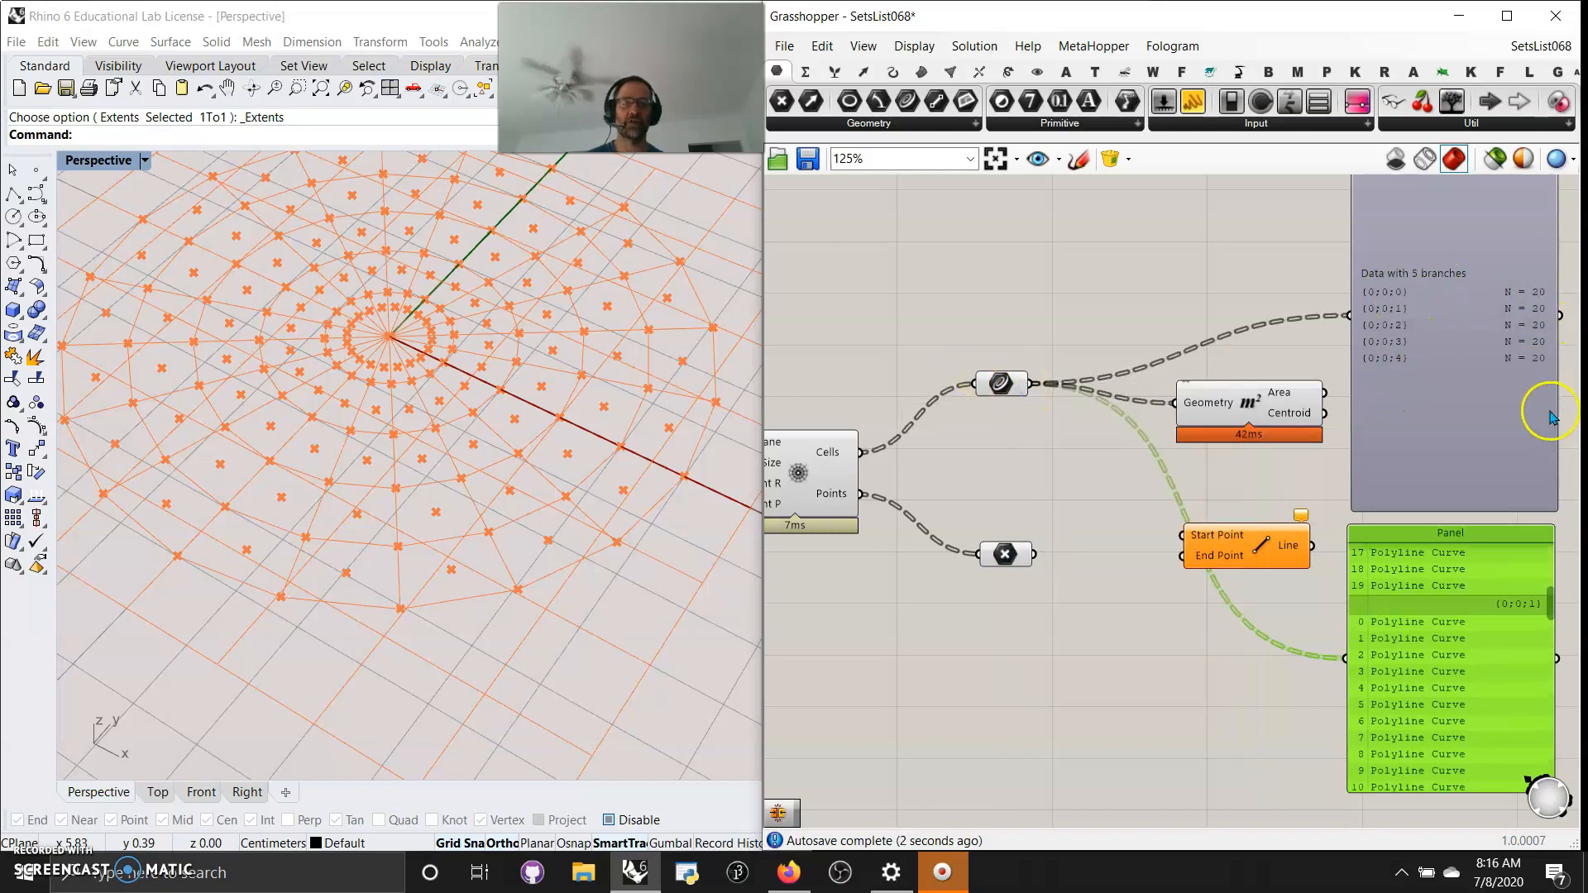
right_click(1000, 386)
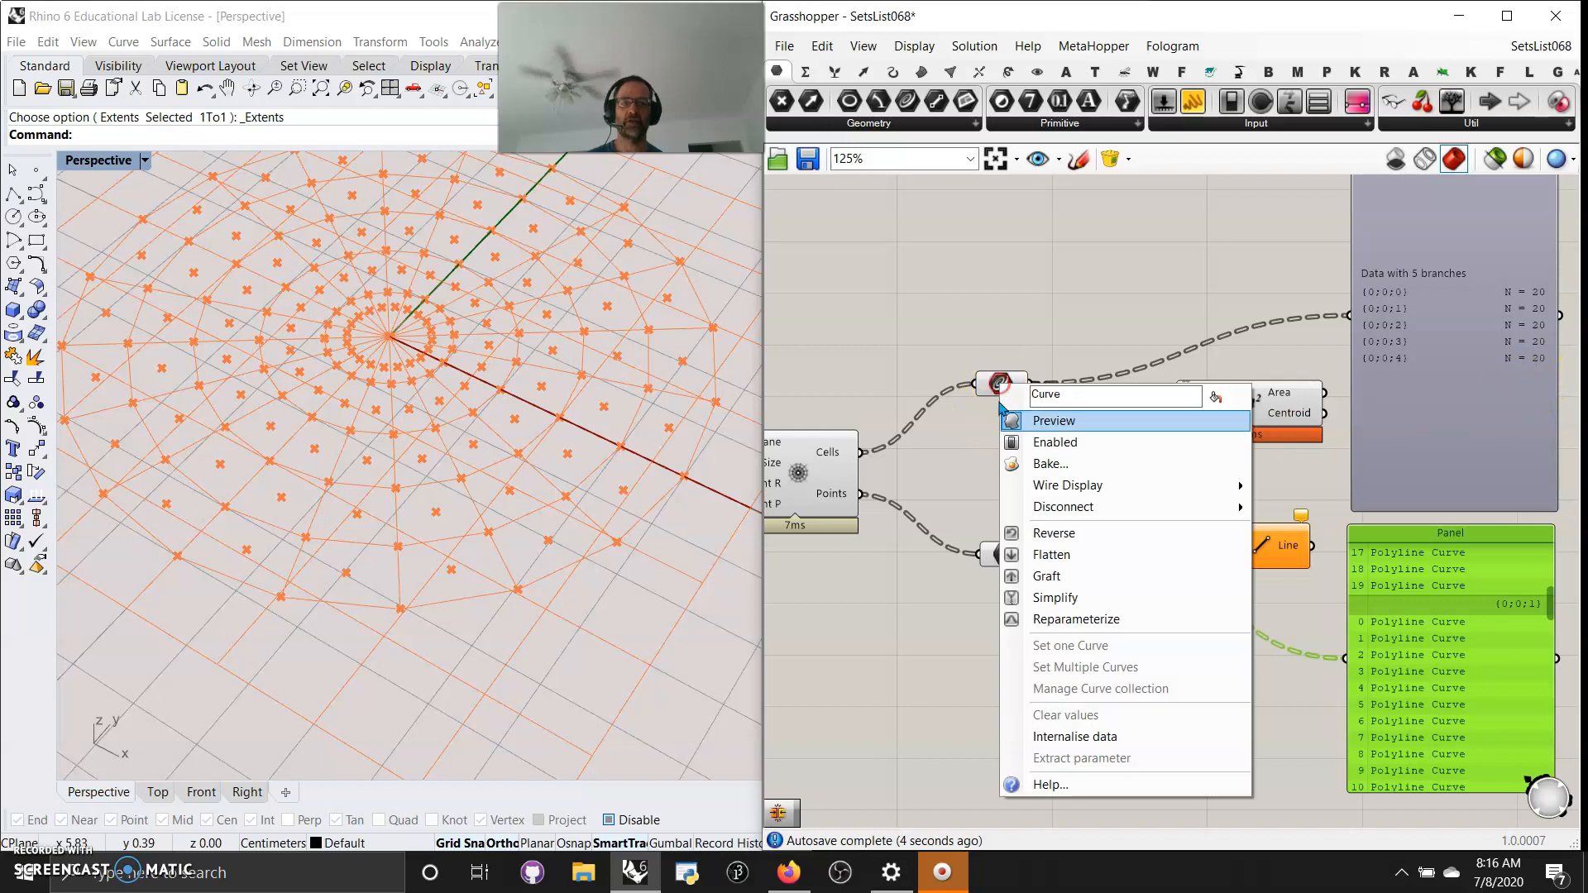
left_click(1046, 576)
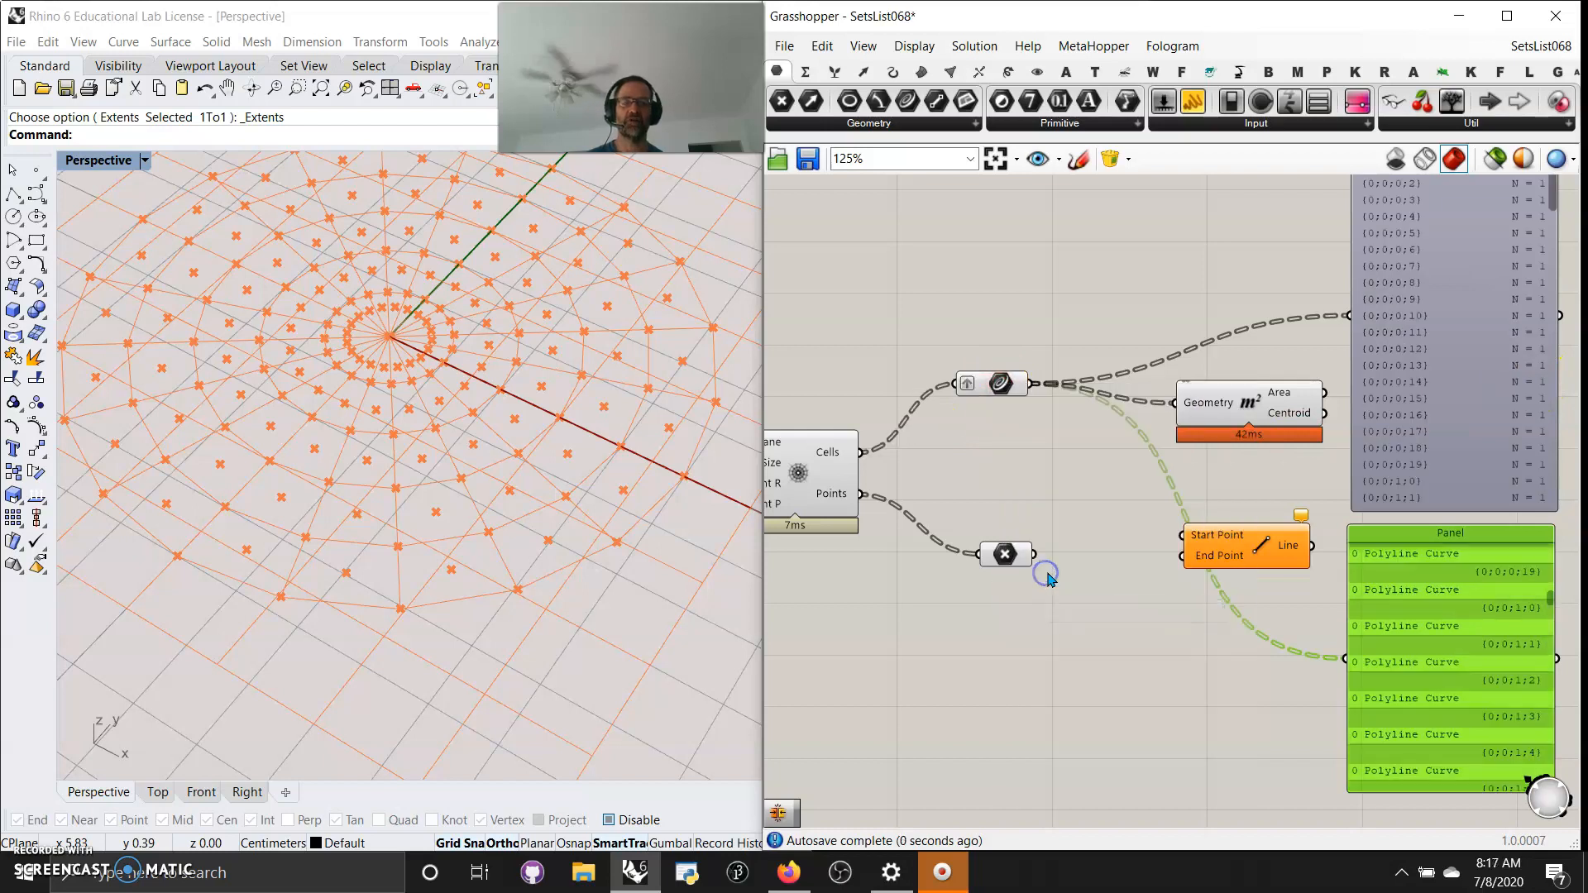
Reposition the Param Viewer and the Panel so that both listings of the grafted curves can be read.
left_click_drag(1457, 335, 1461, 394)
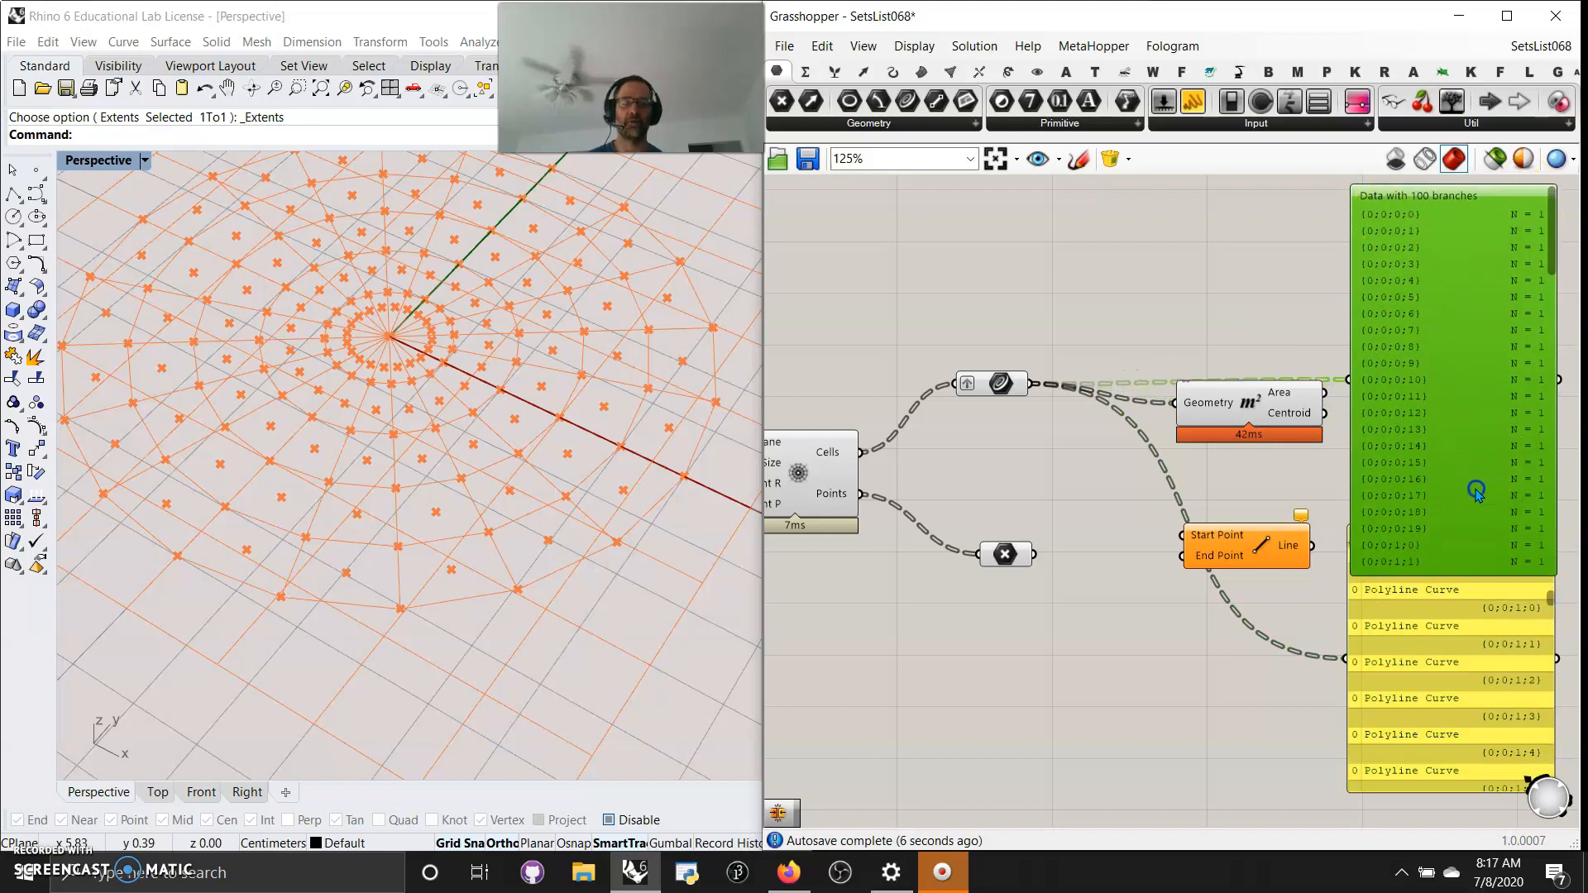
left_click_drag(1493, 501, 1471, 401)
left_click_drag(1464, 542, 1461, 510)
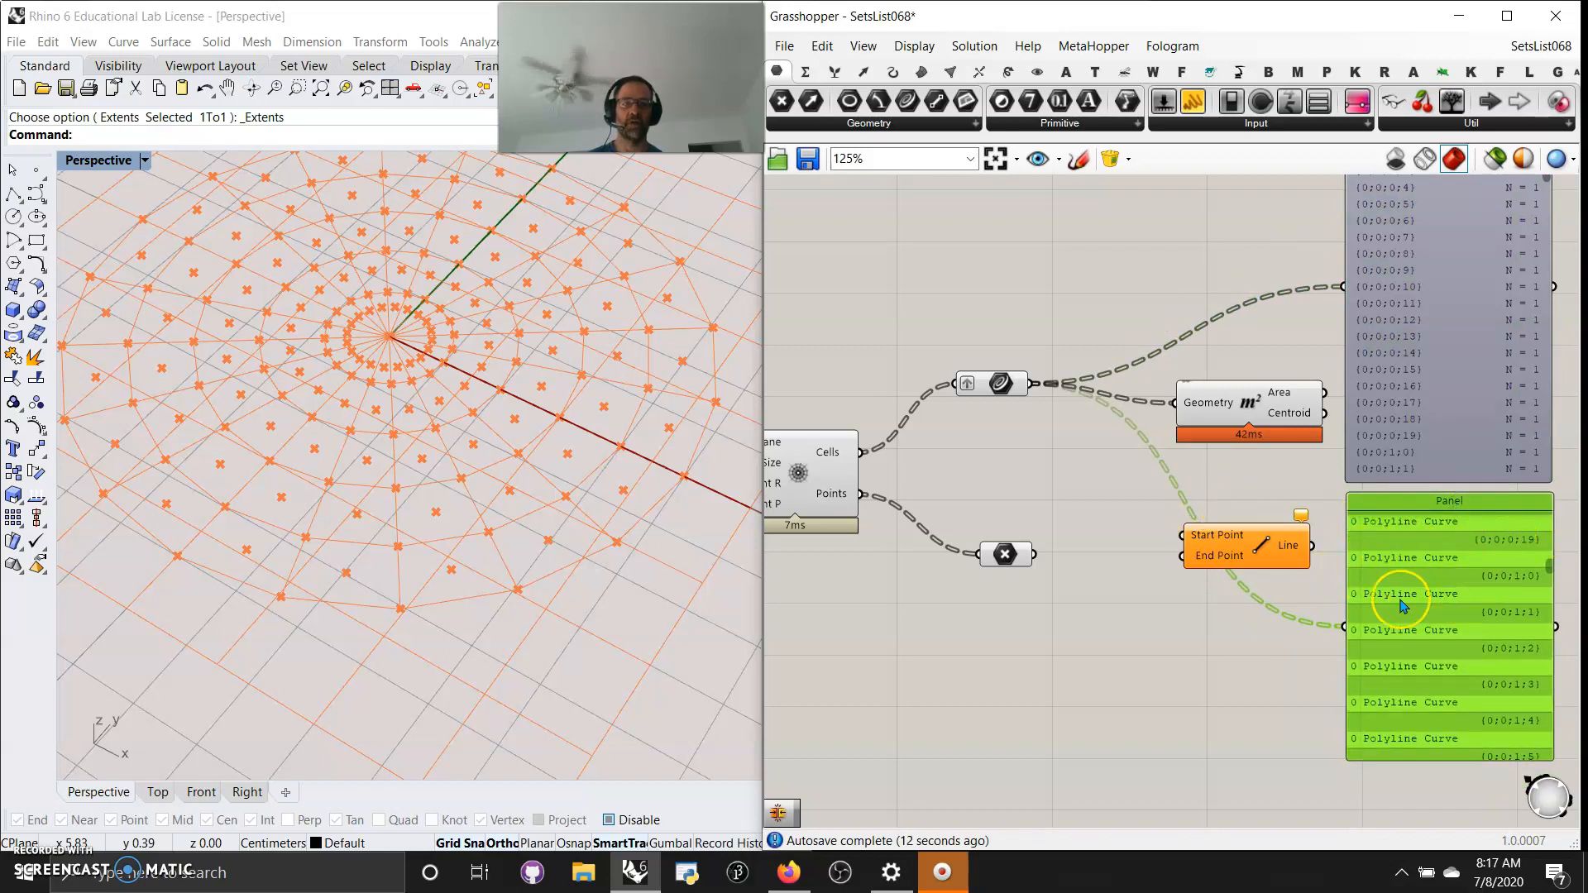
right_click(1001, 383)
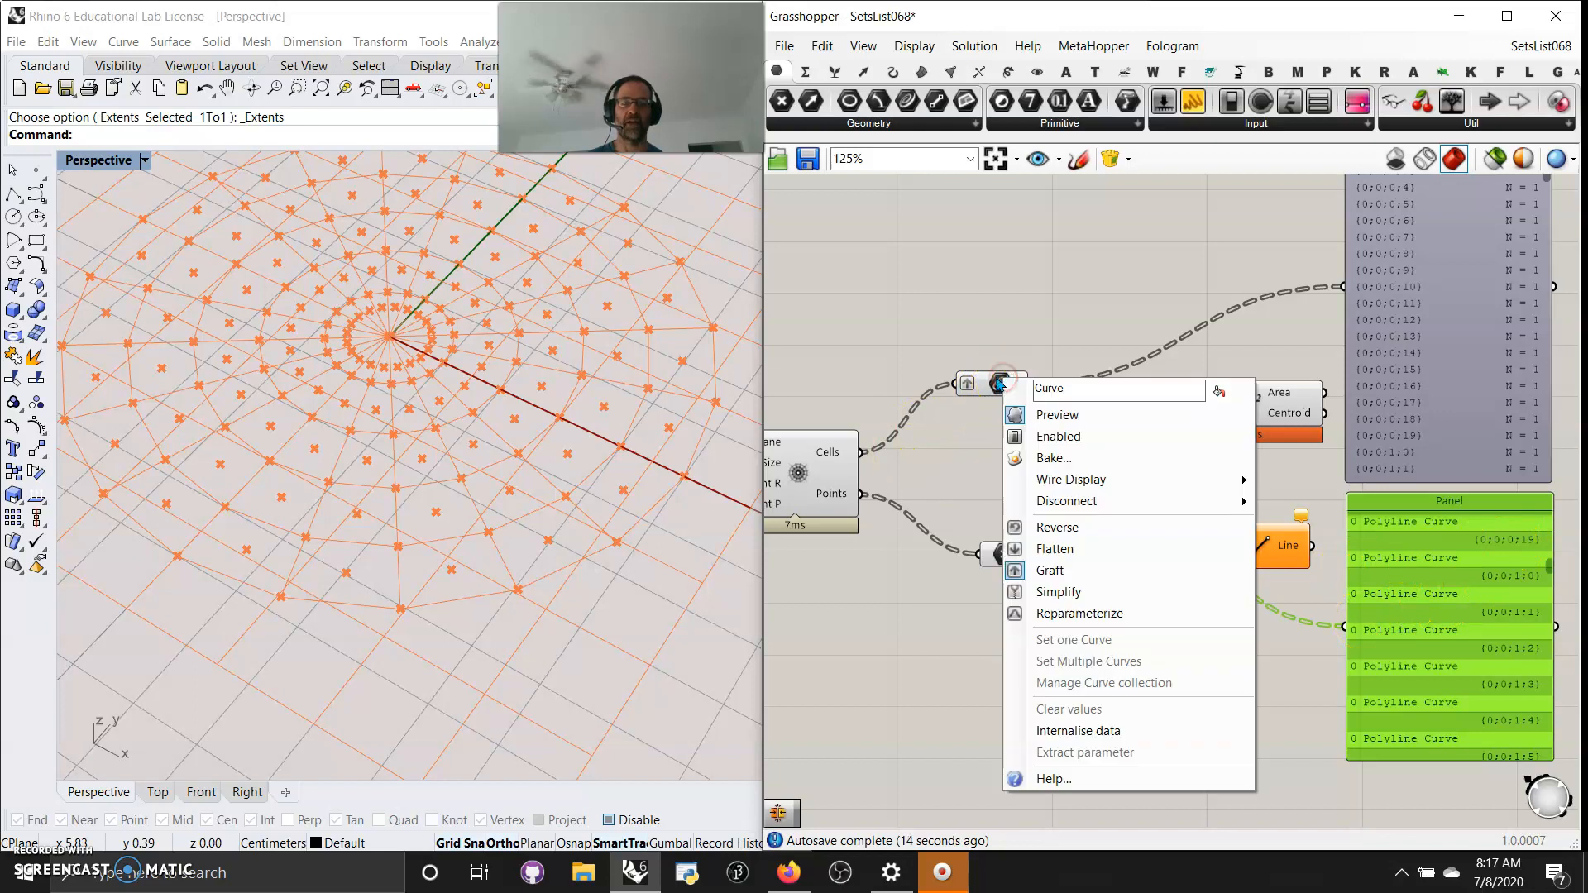
left_click(1251, 252)
Switch the Param Viewer to the Draw Tree display to see the grafted curves' branch structure as a diagram.
right_click_drag(1276, 321, 1249, 436)
right_click_drag(1437, 430, 1431, 429)
right_click(1415, 472)
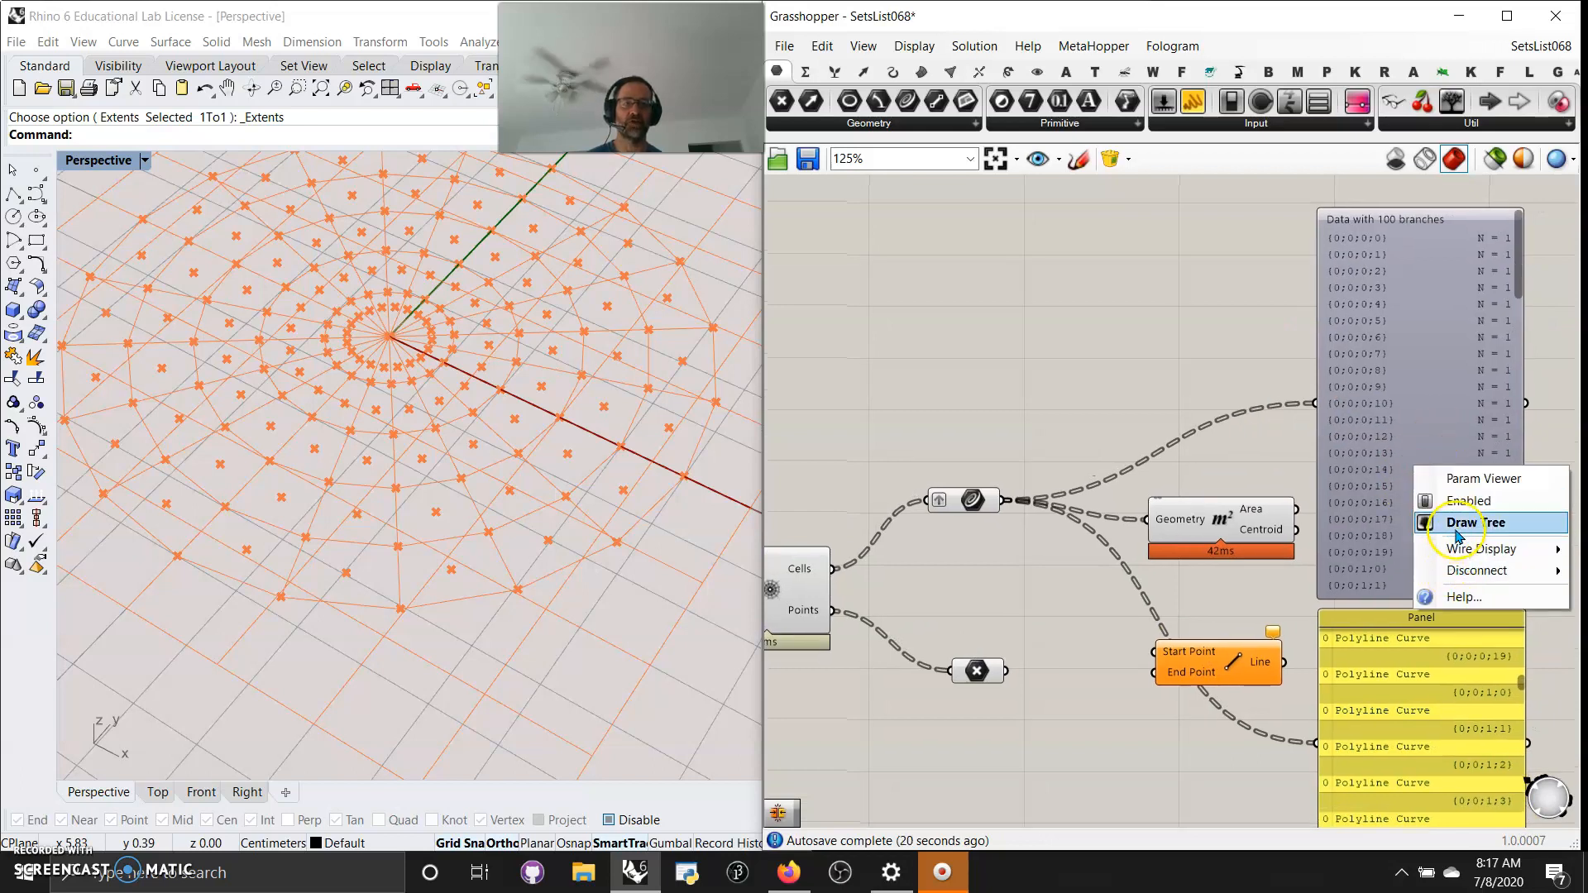
left_click(1462, 524)
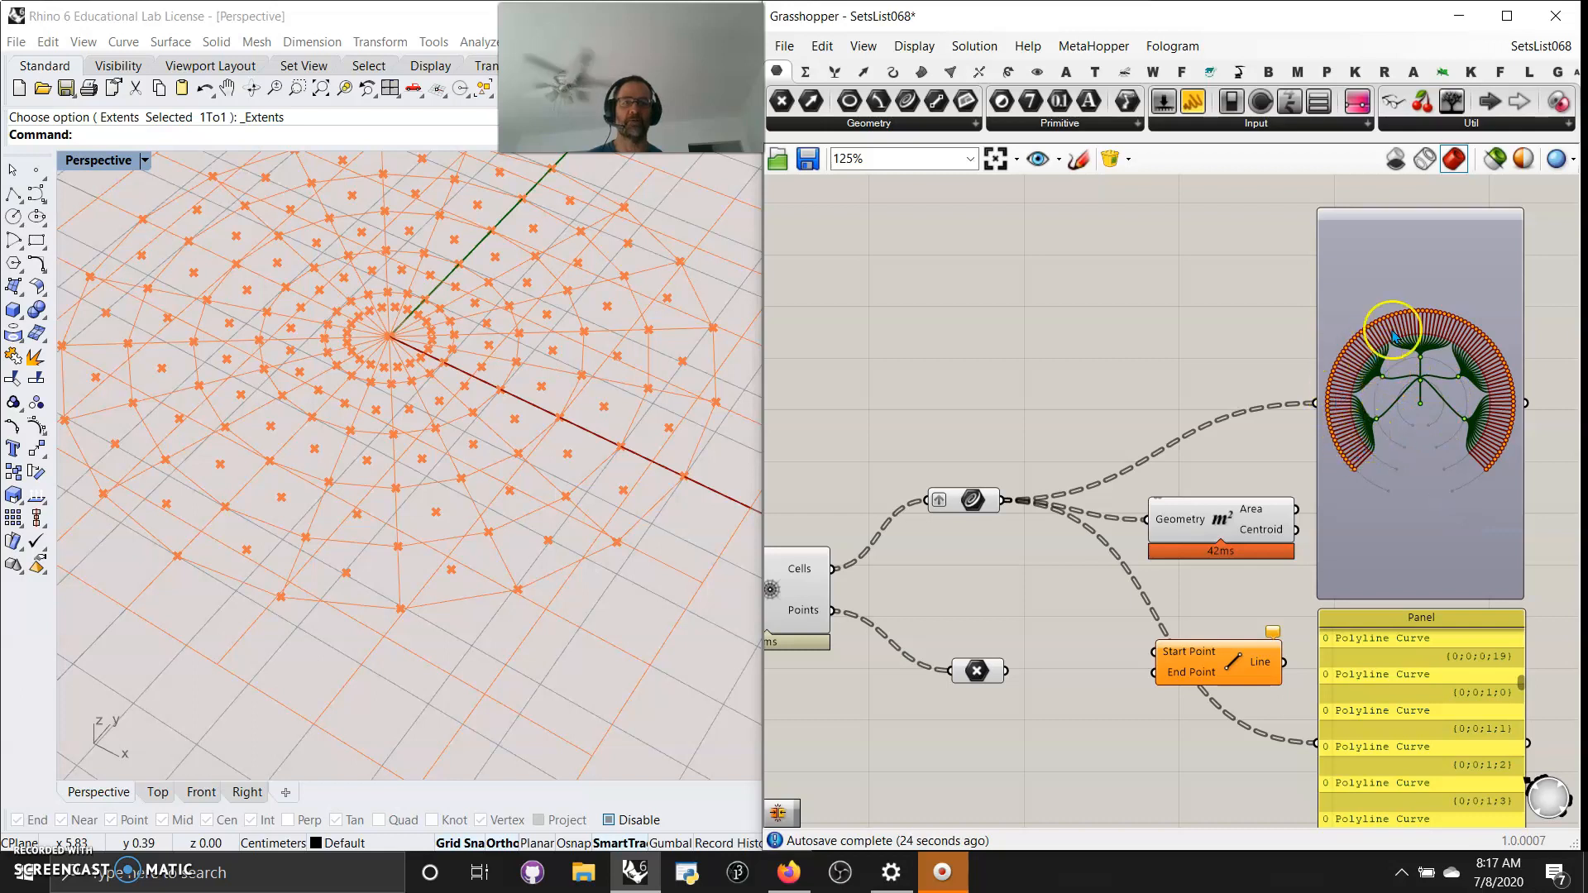
Remove the graft from the Curve parameter and flatten its data to compare the tree diagrams.
right_click(971, 502)
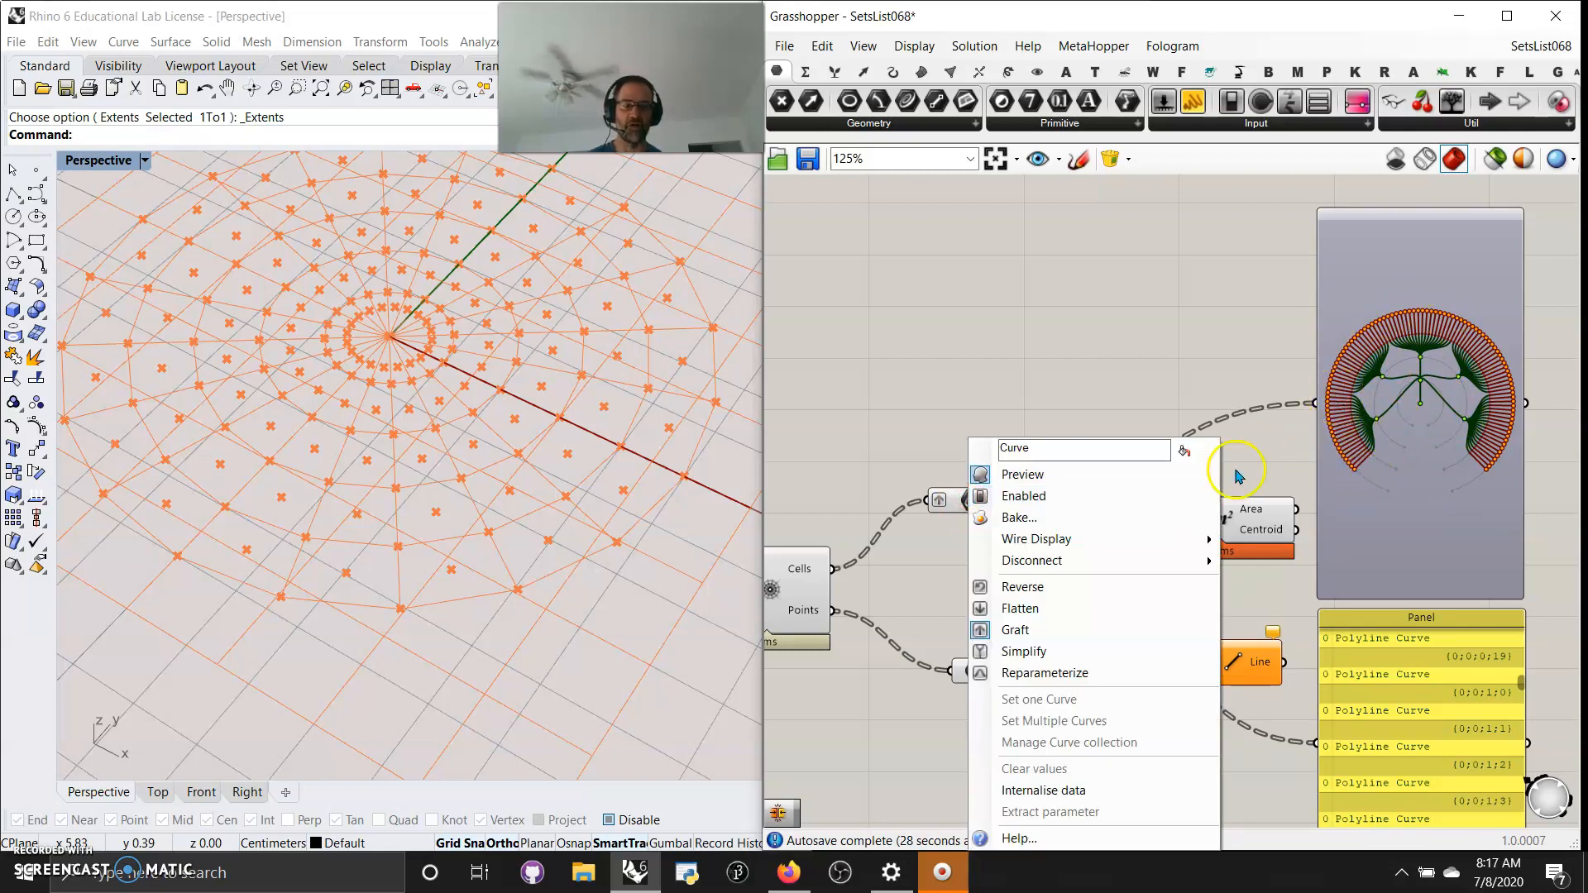
right_click(958, 501)
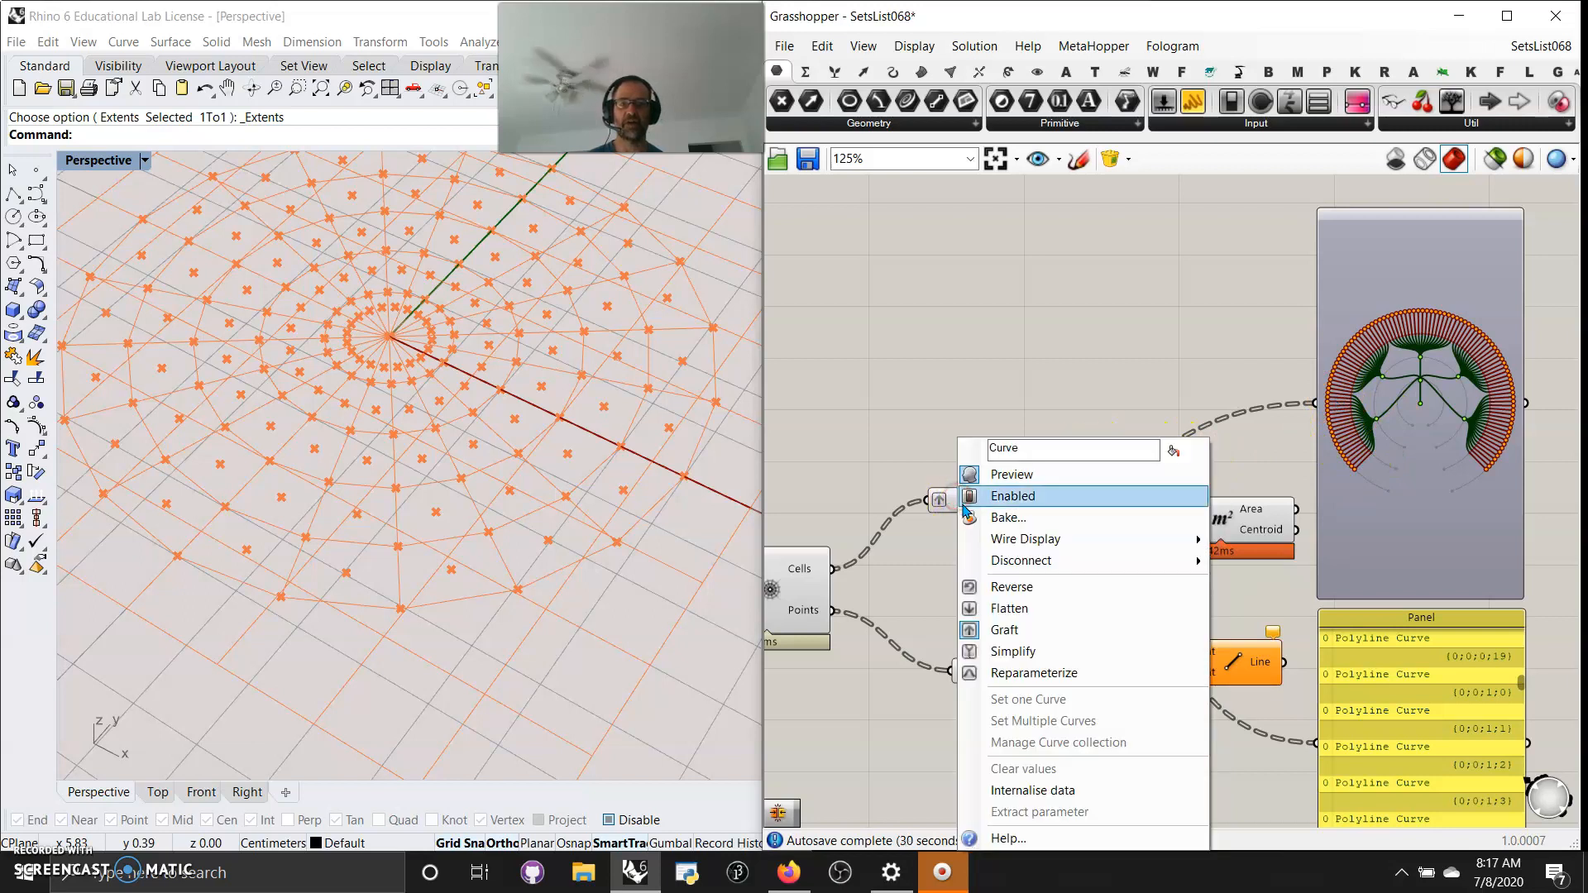
left_click(1017, 631)
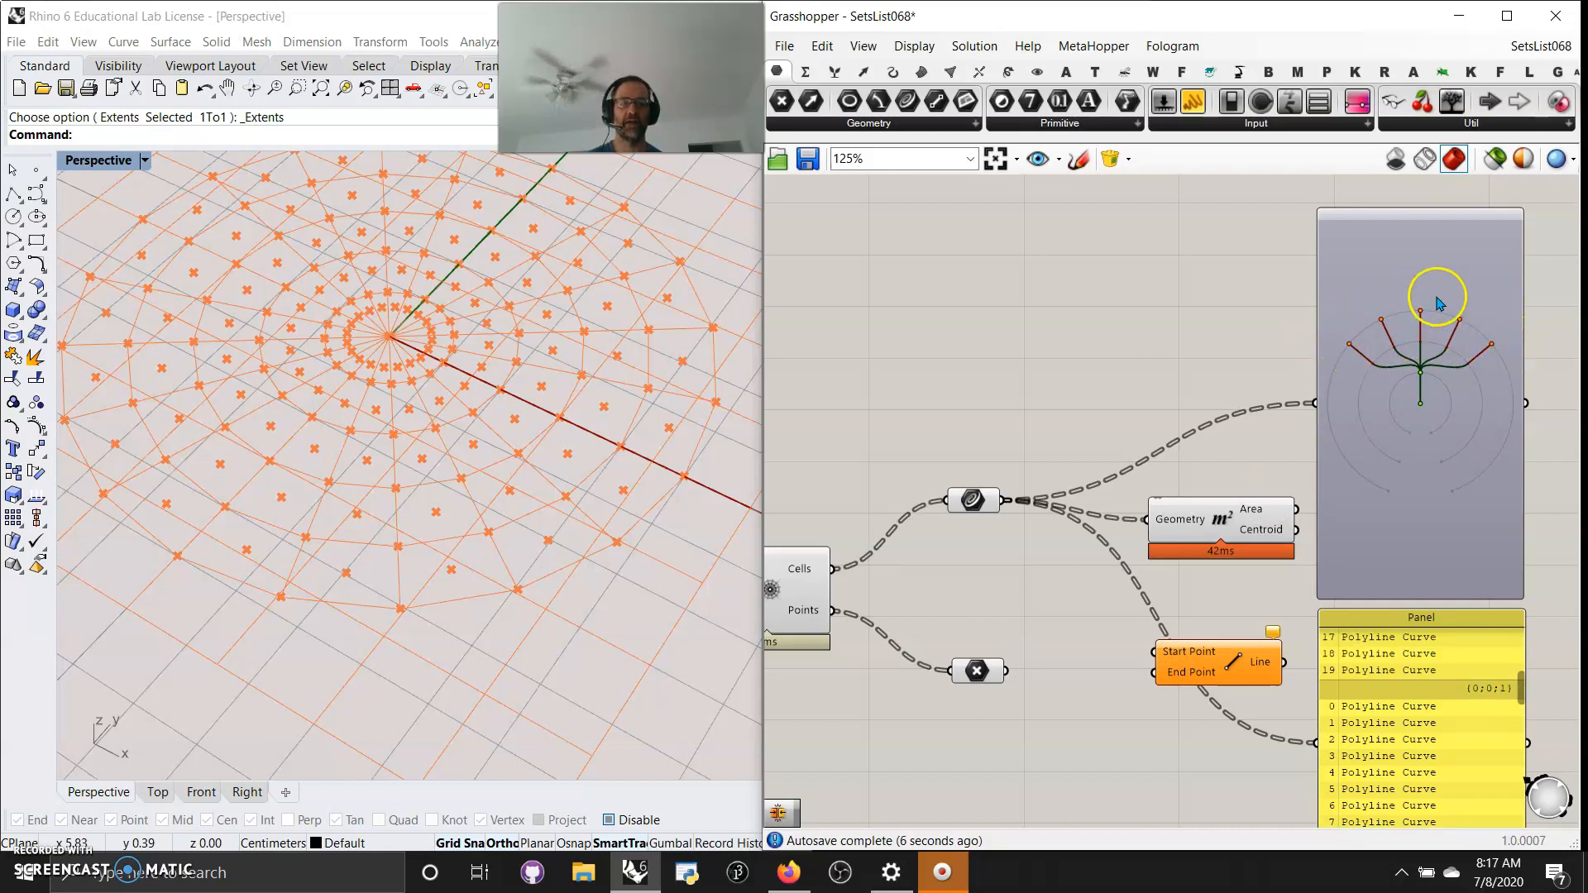
right_click_drag(980, 494, 971, 494)
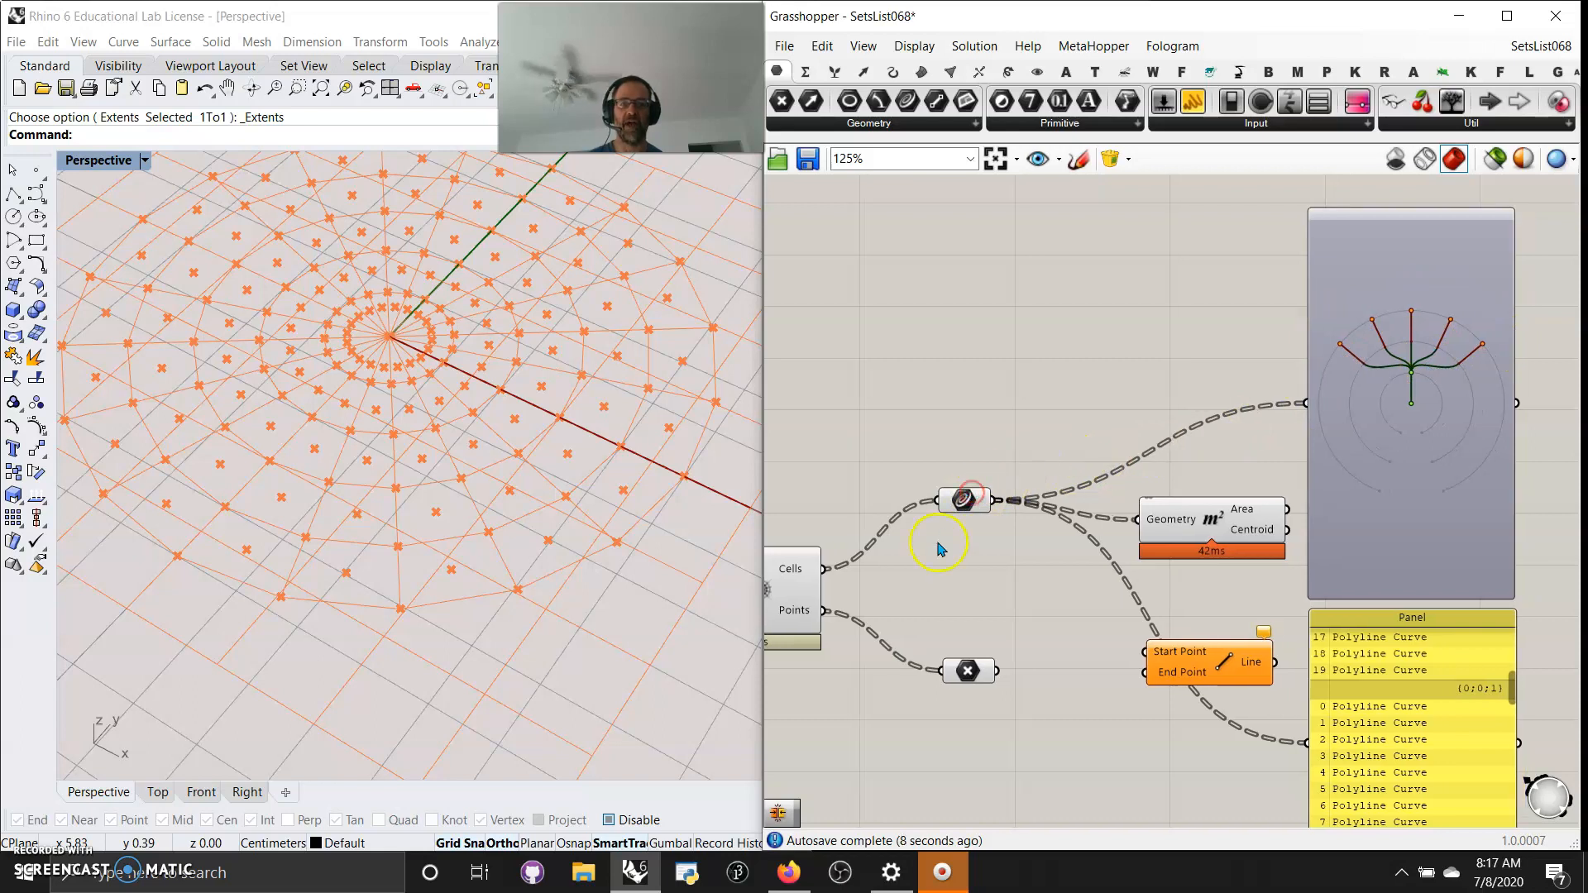
right_click(964, 501)
left_click(1015, 606)
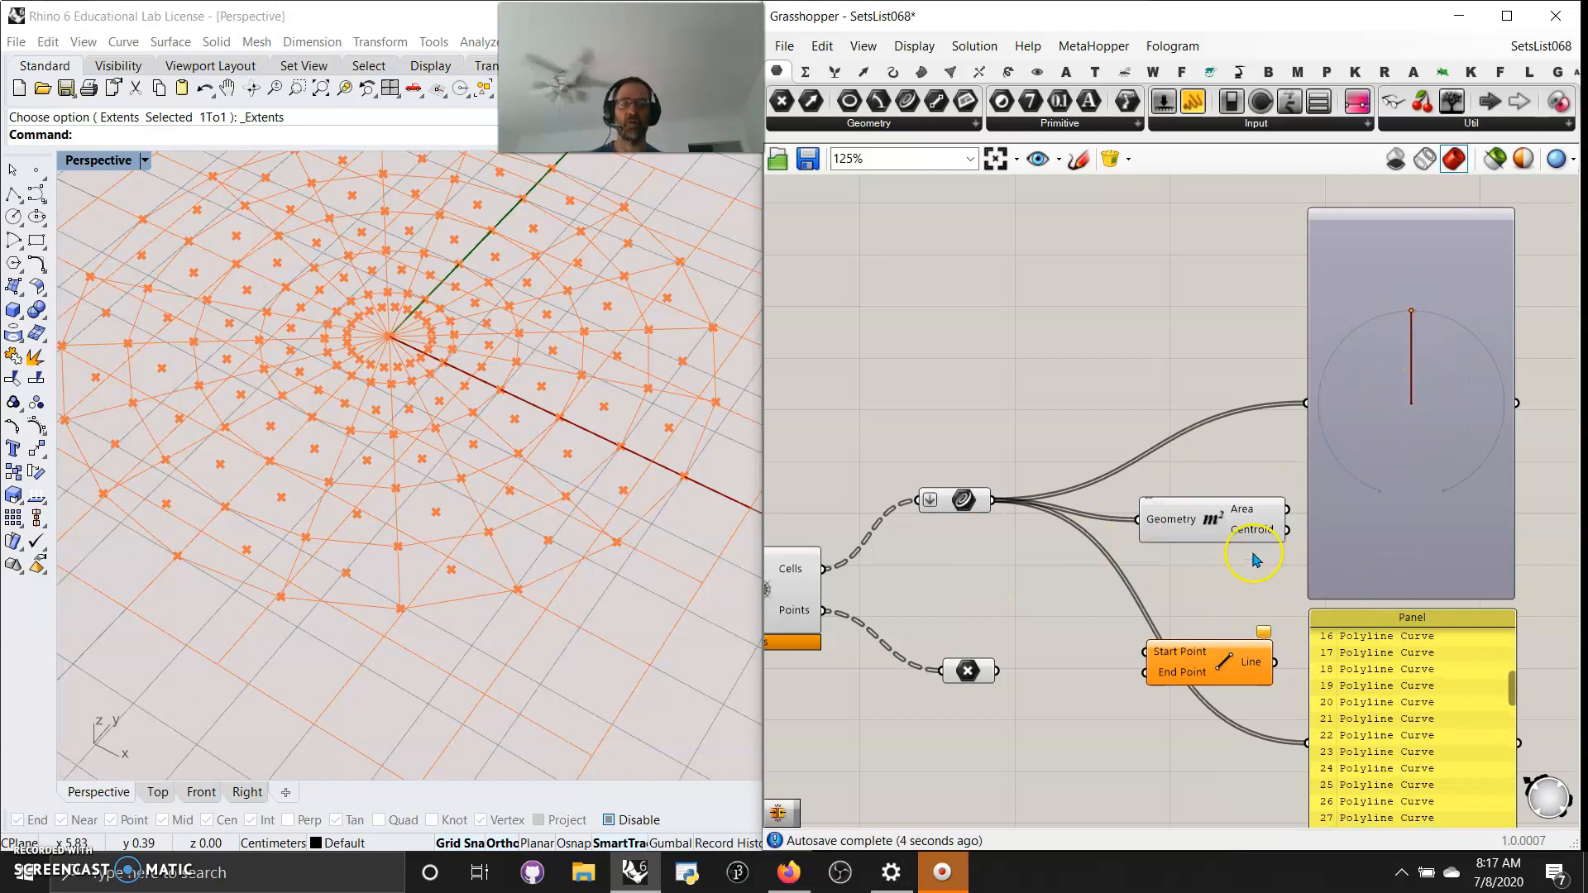
Enlarge the Panel and go to the start of its list to examine the flattened curve data.
right_click_drag(1178, 594, 984, 334)
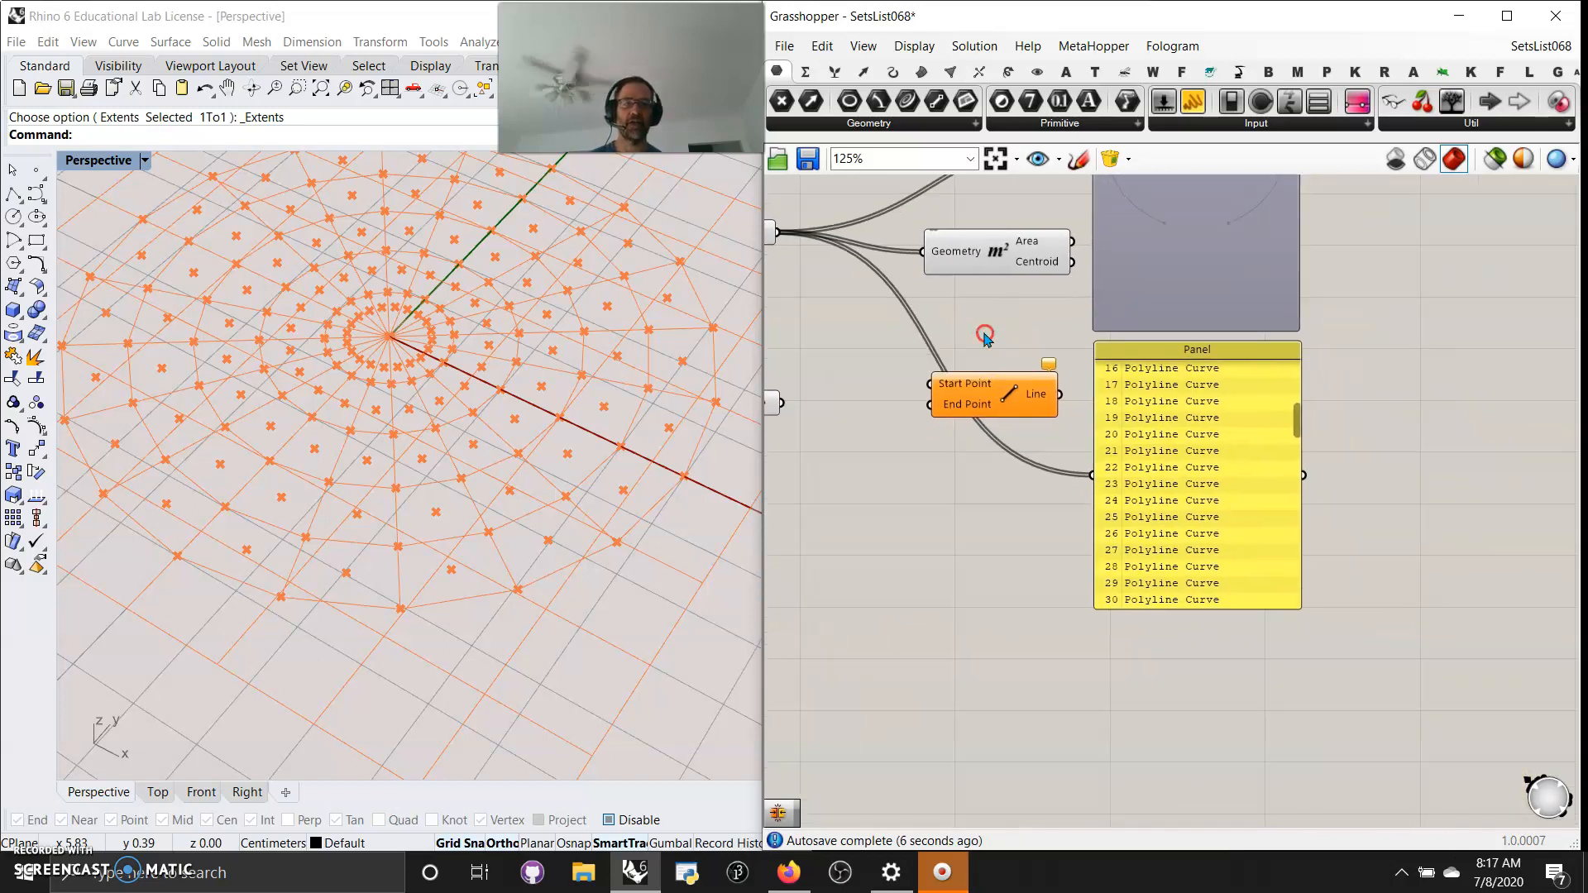
left_click_drag(1294, 605, 1453, 787)
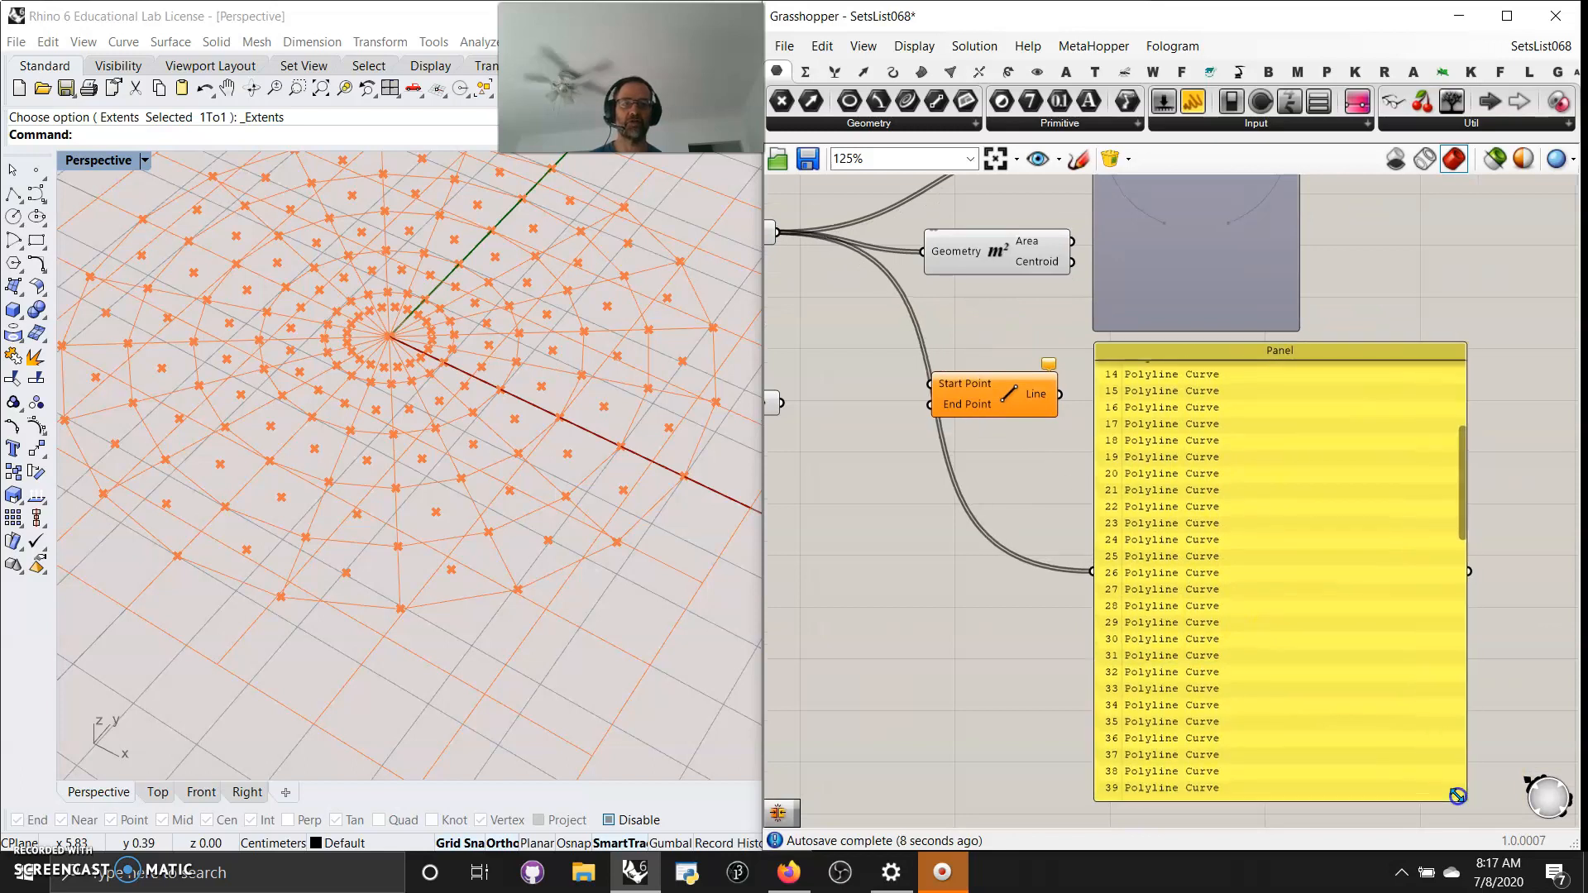
scroll(1333, 585, "up", 5)
scroll(1332, 585, "down", 7)
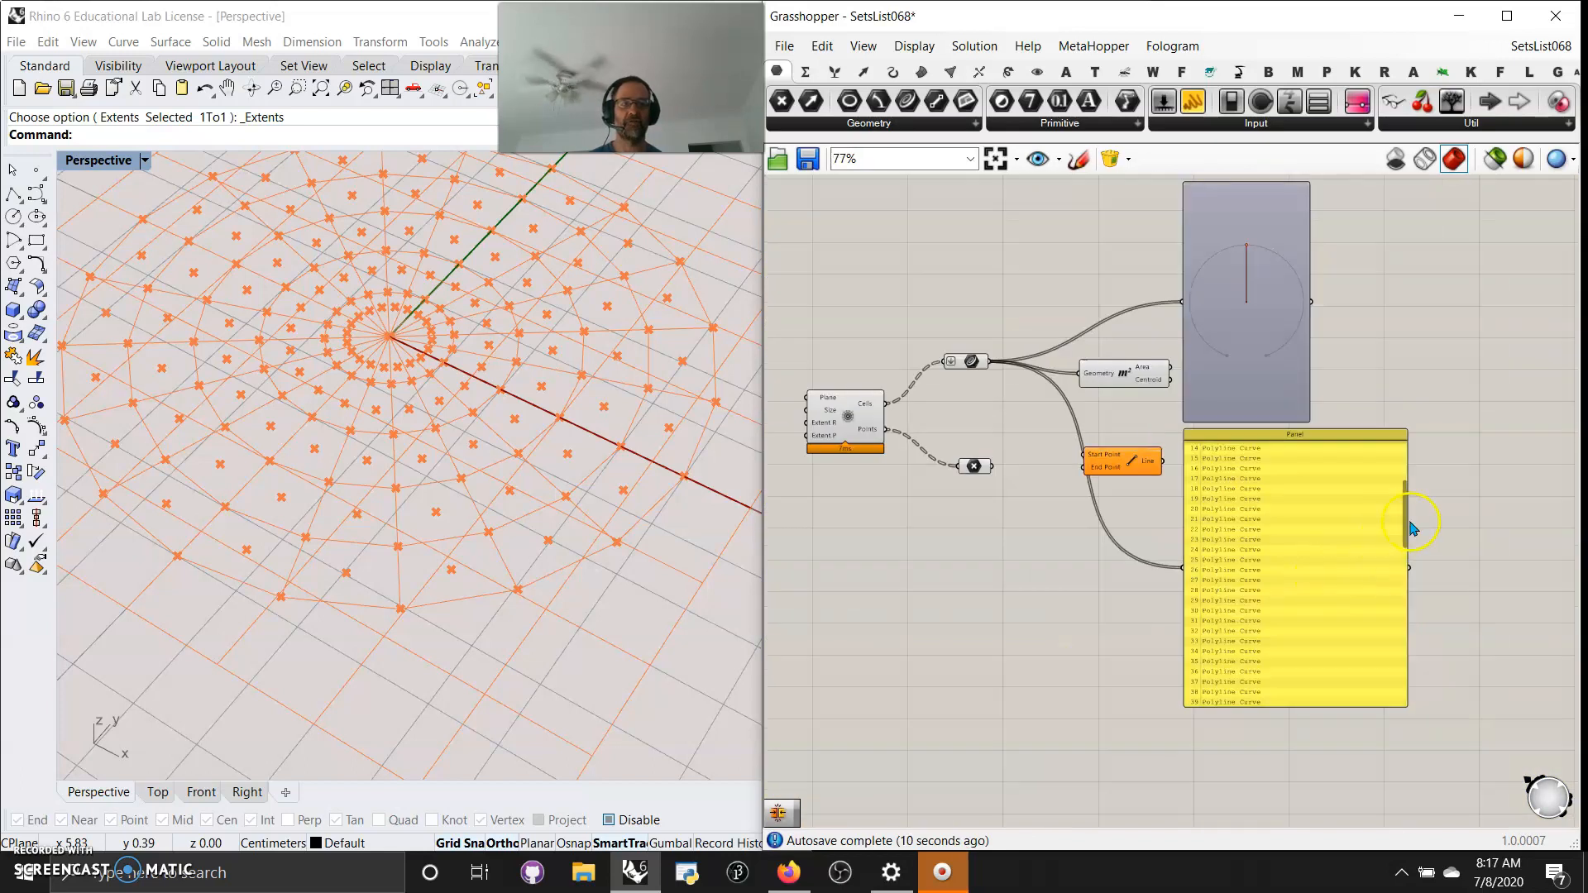
left_click_drag(1404, 527, 1414, 435)
scroll(1204, 479, "up", 3)
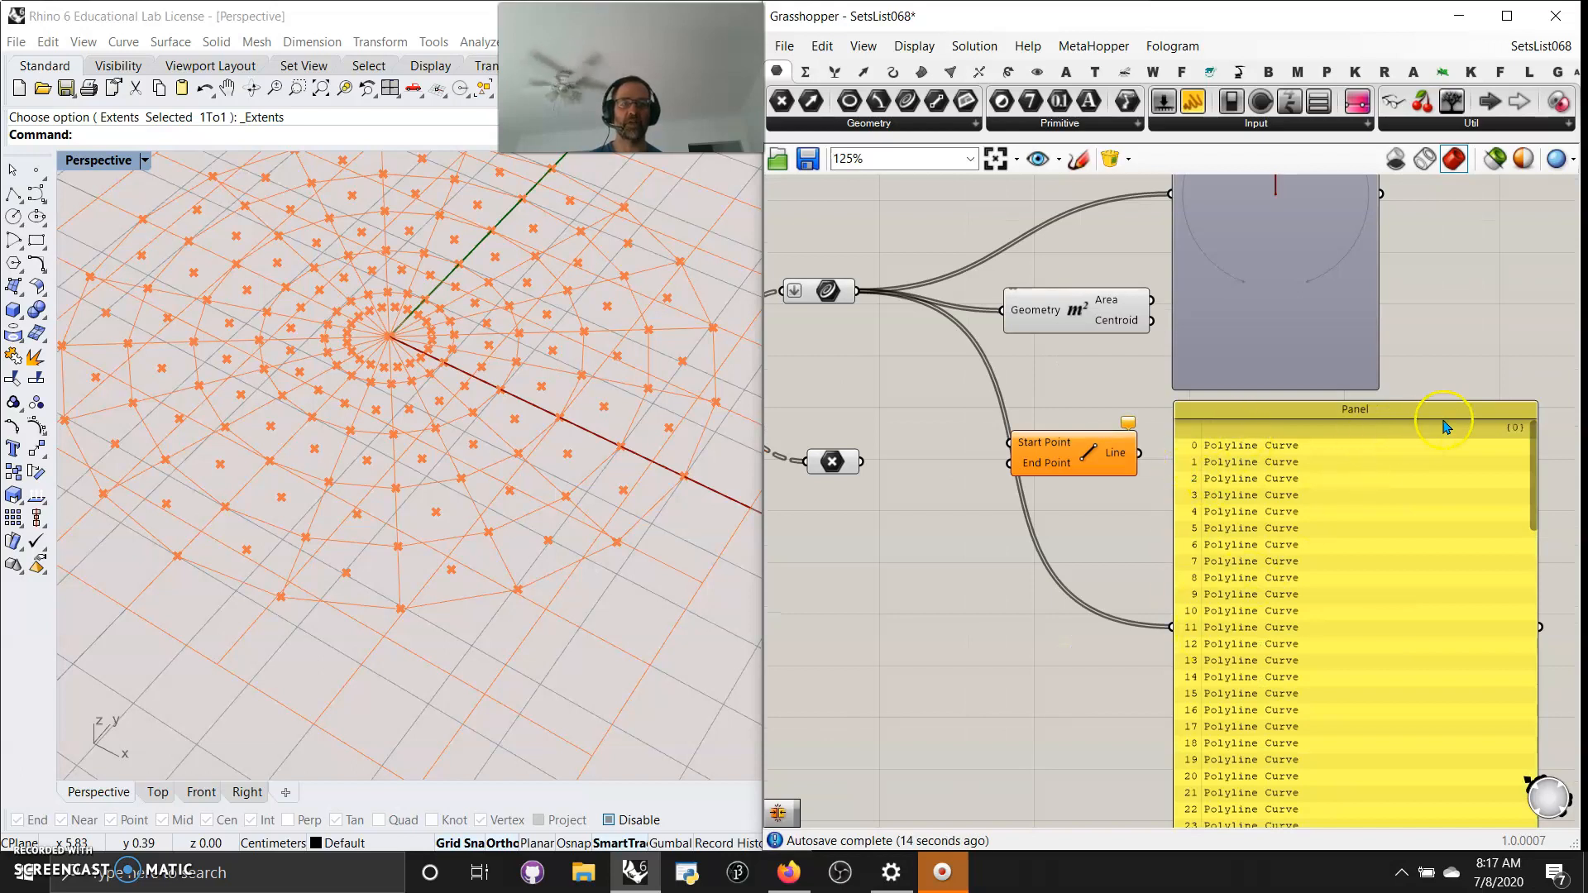
left_click_drag(1534, 447, 1520, 389)
Turn off flattening on the Curve parameter and graft its data again to compare the branch paths in the Panel.
right_click(827, 291)
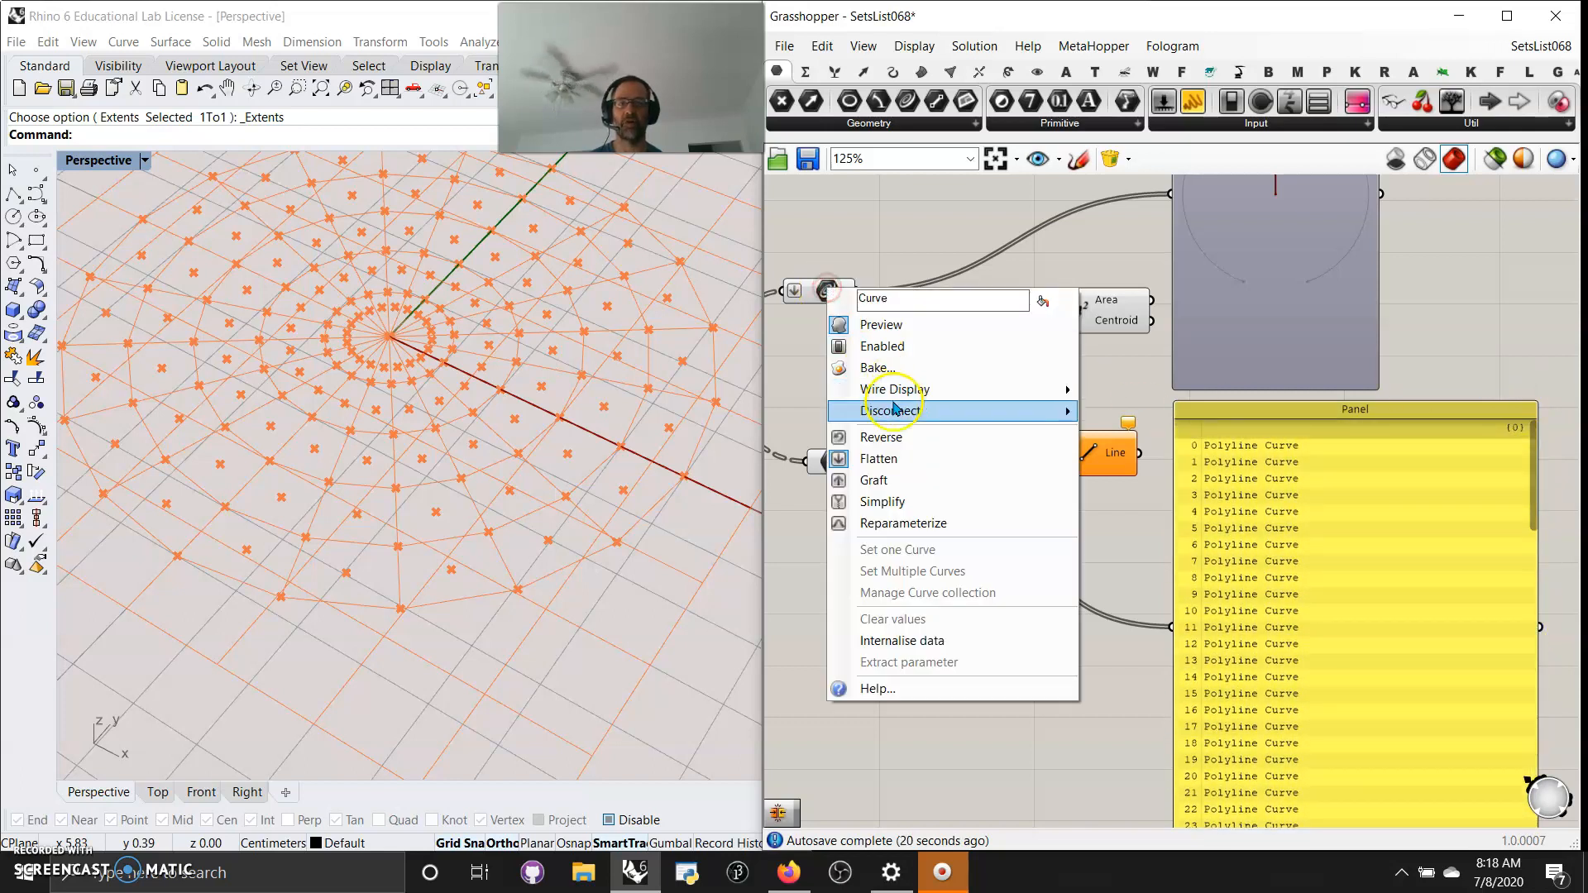
left_click(872, 460)
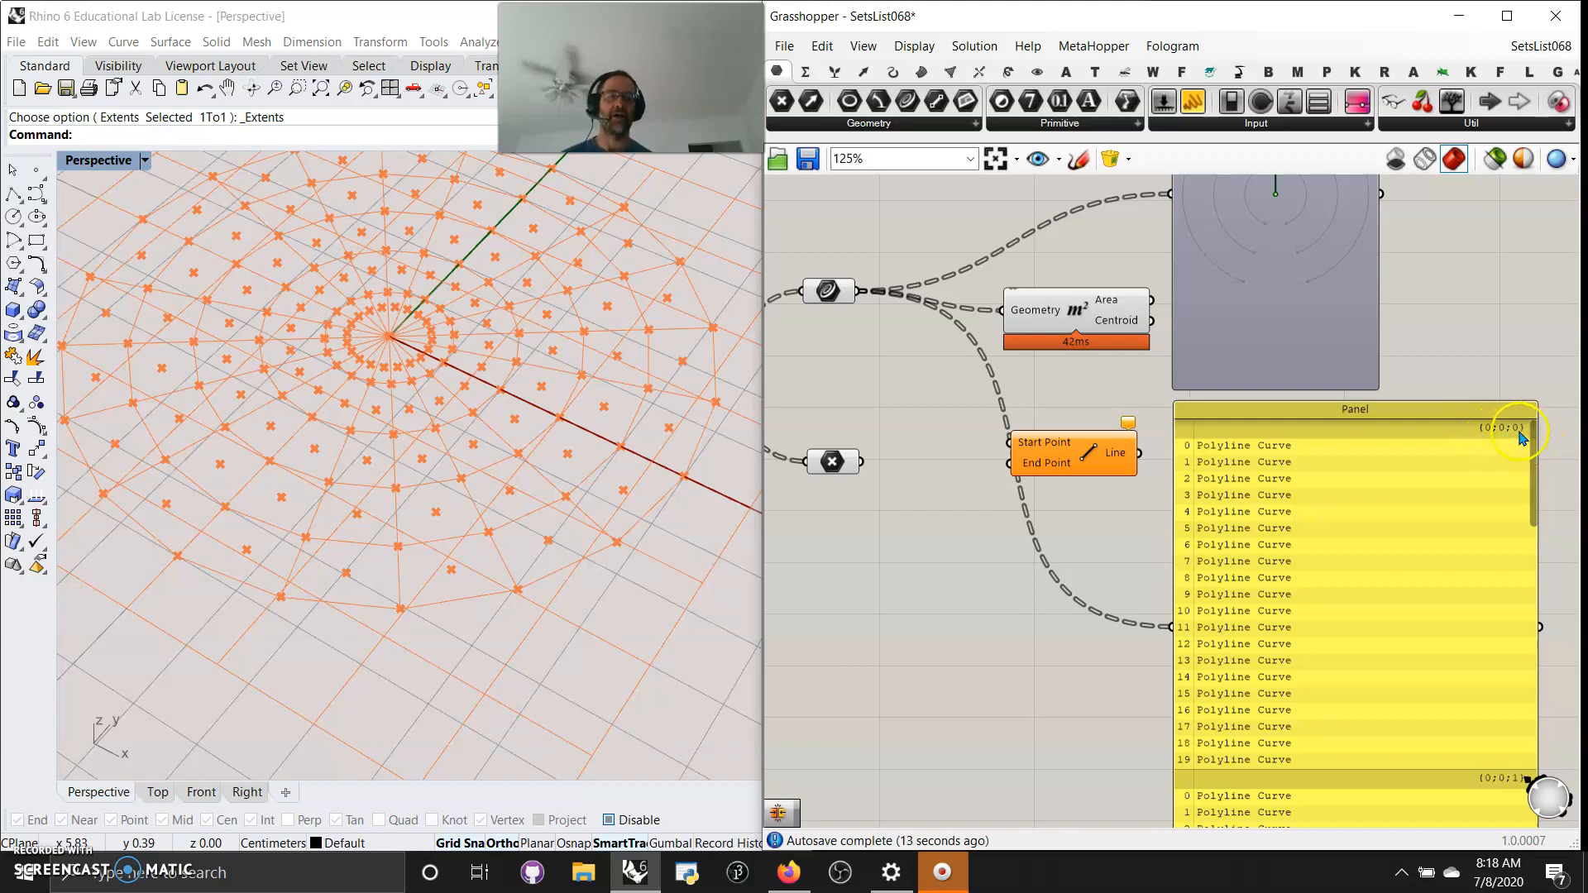
right_click(825, 291)
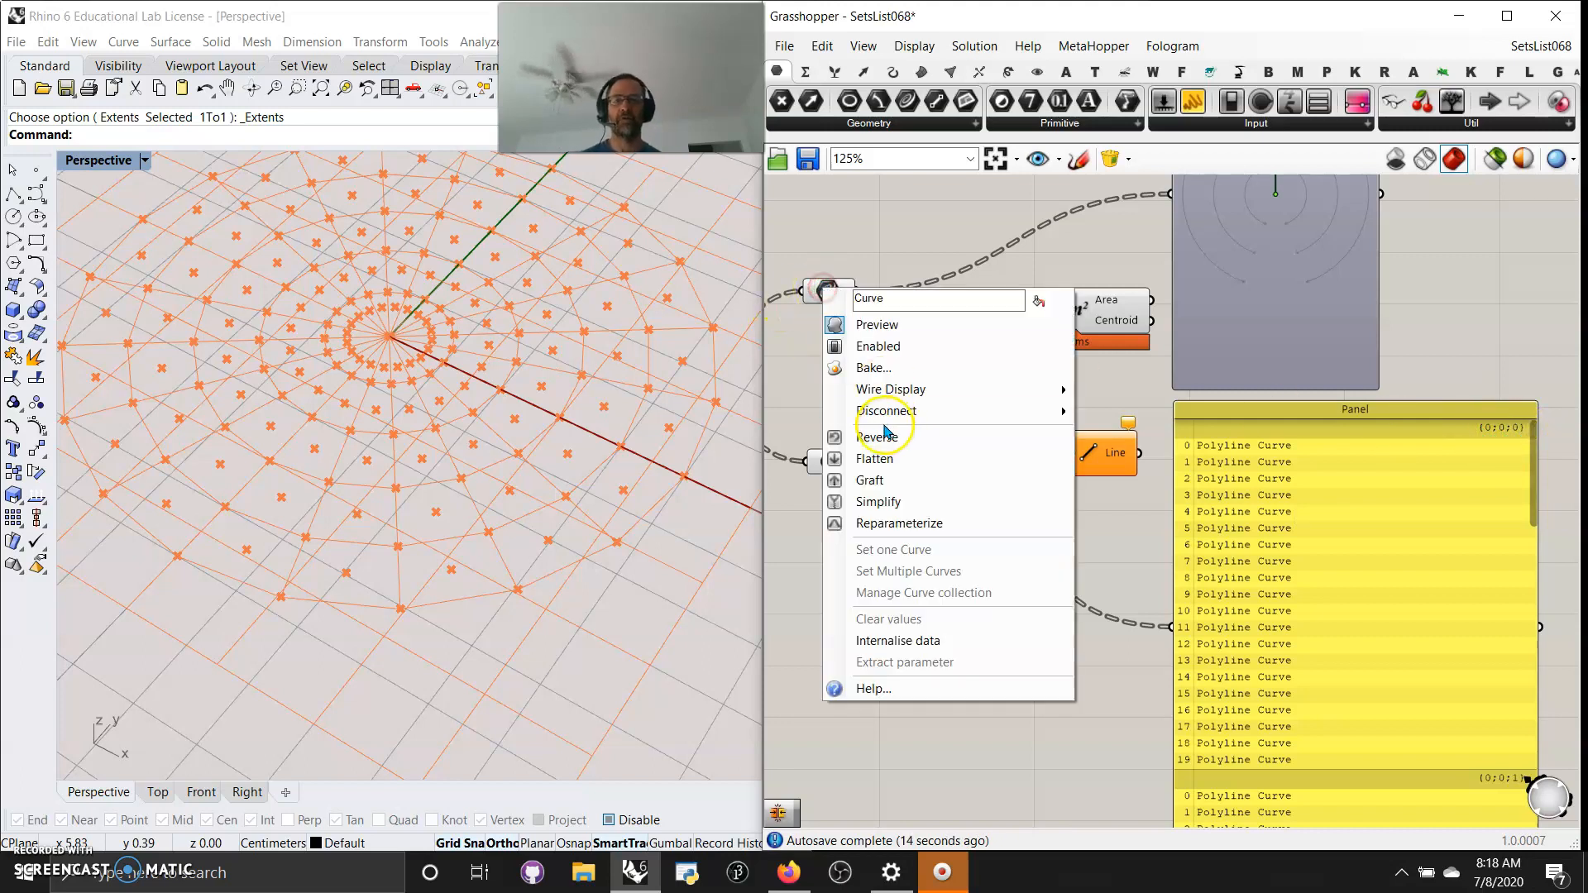
left_click(874, 477)
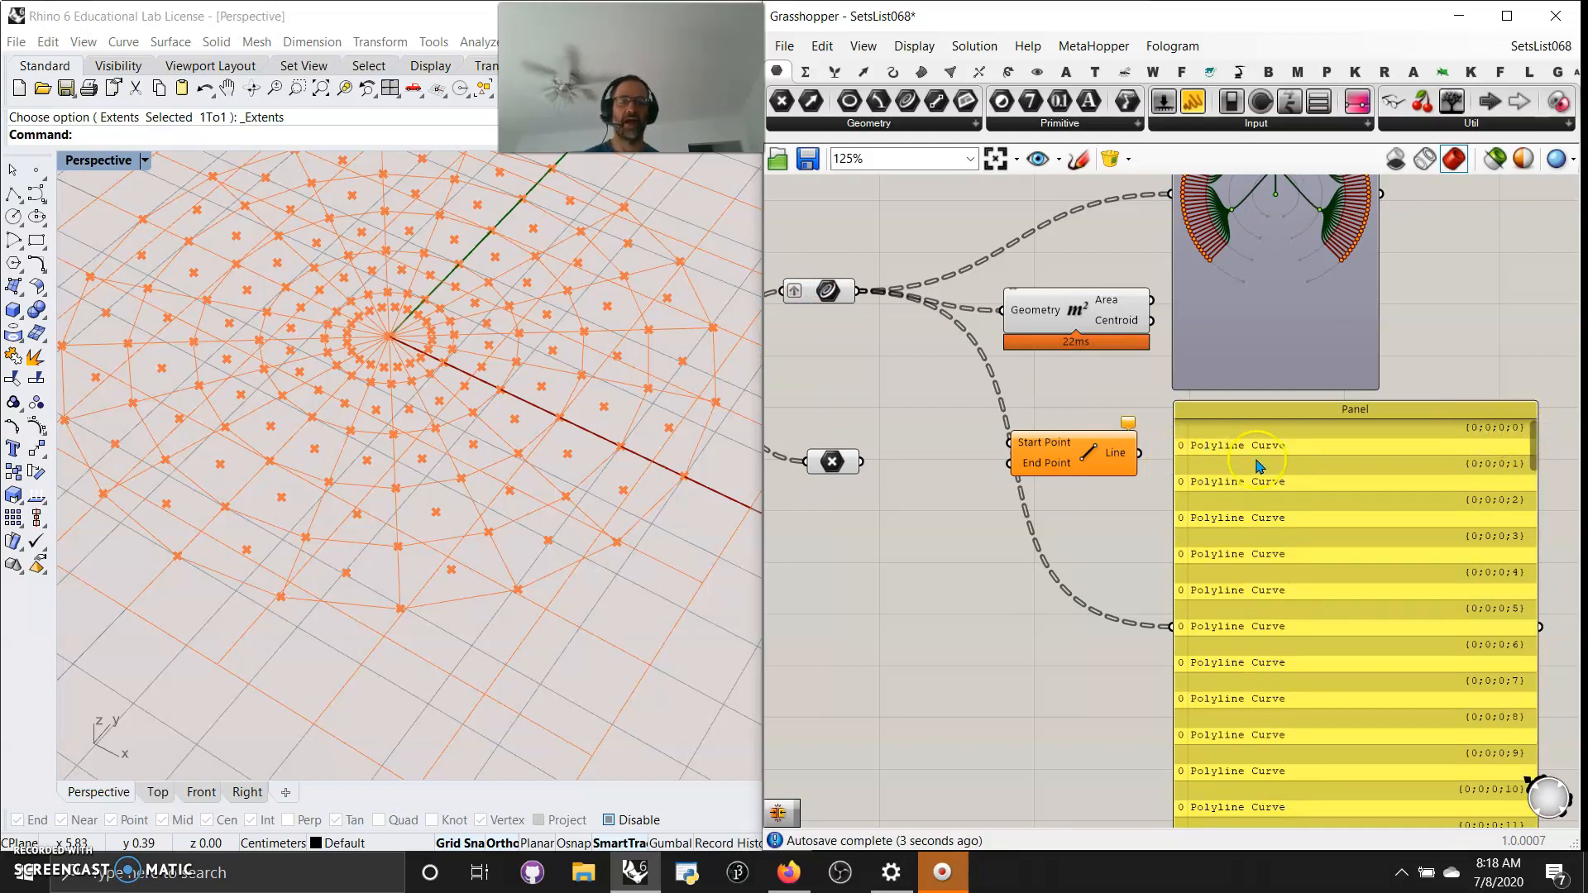
Delete the Param Viewer and the Panel fed by the Curve parameter.
scroll(947, 562, "down", 2)
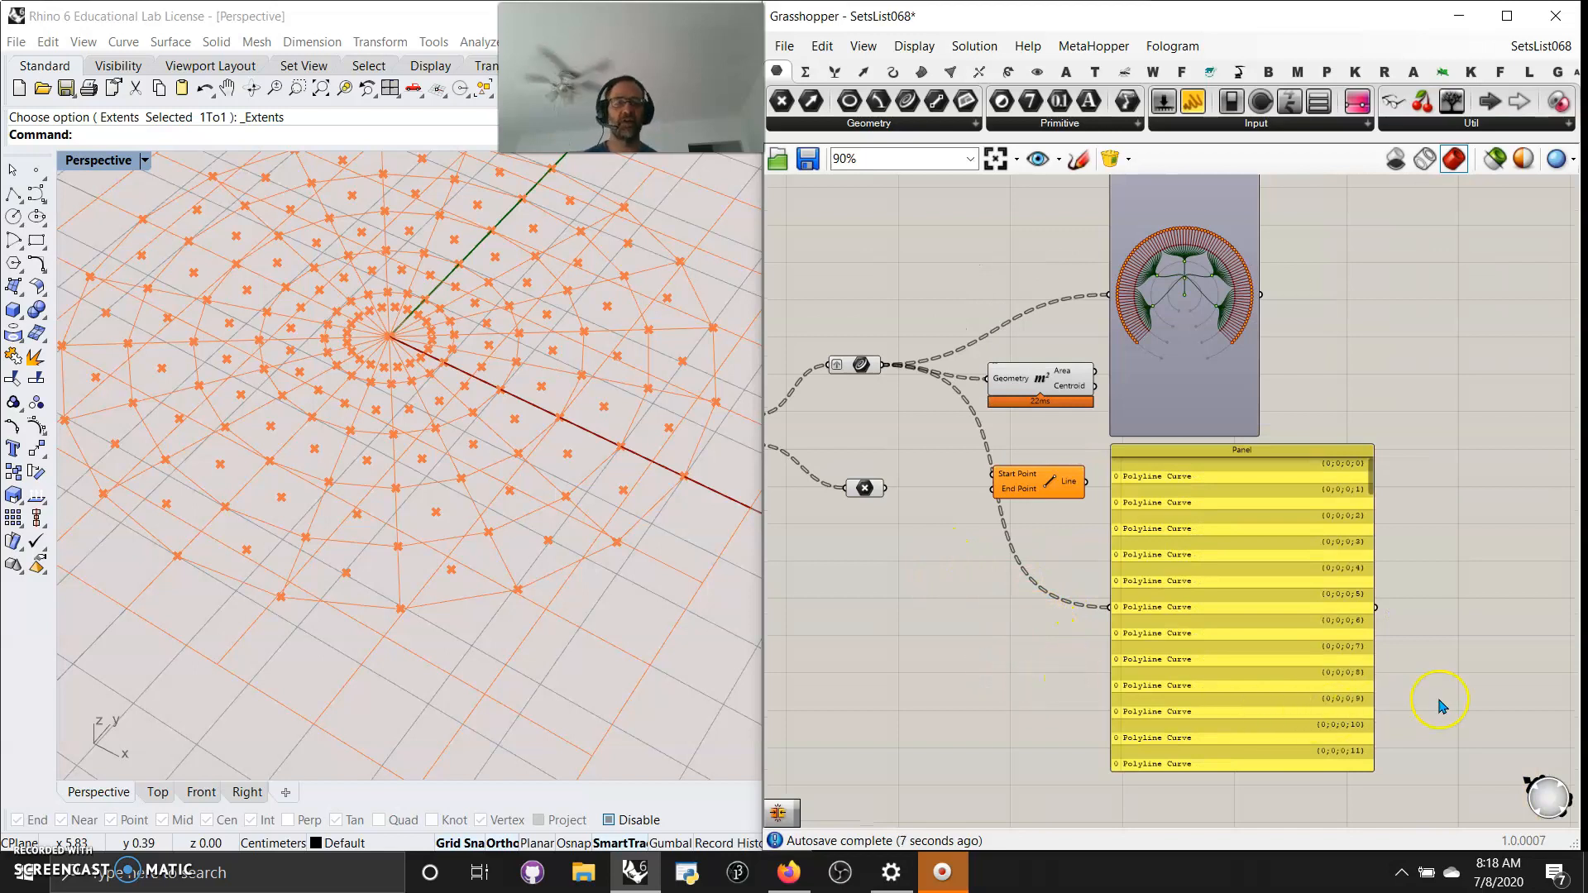
scroll(1440, 705, "down", 1)
left_click_drag(1427, 779, 1248, 343)
key("Delete")
scroll(943, 417, "up", 4)
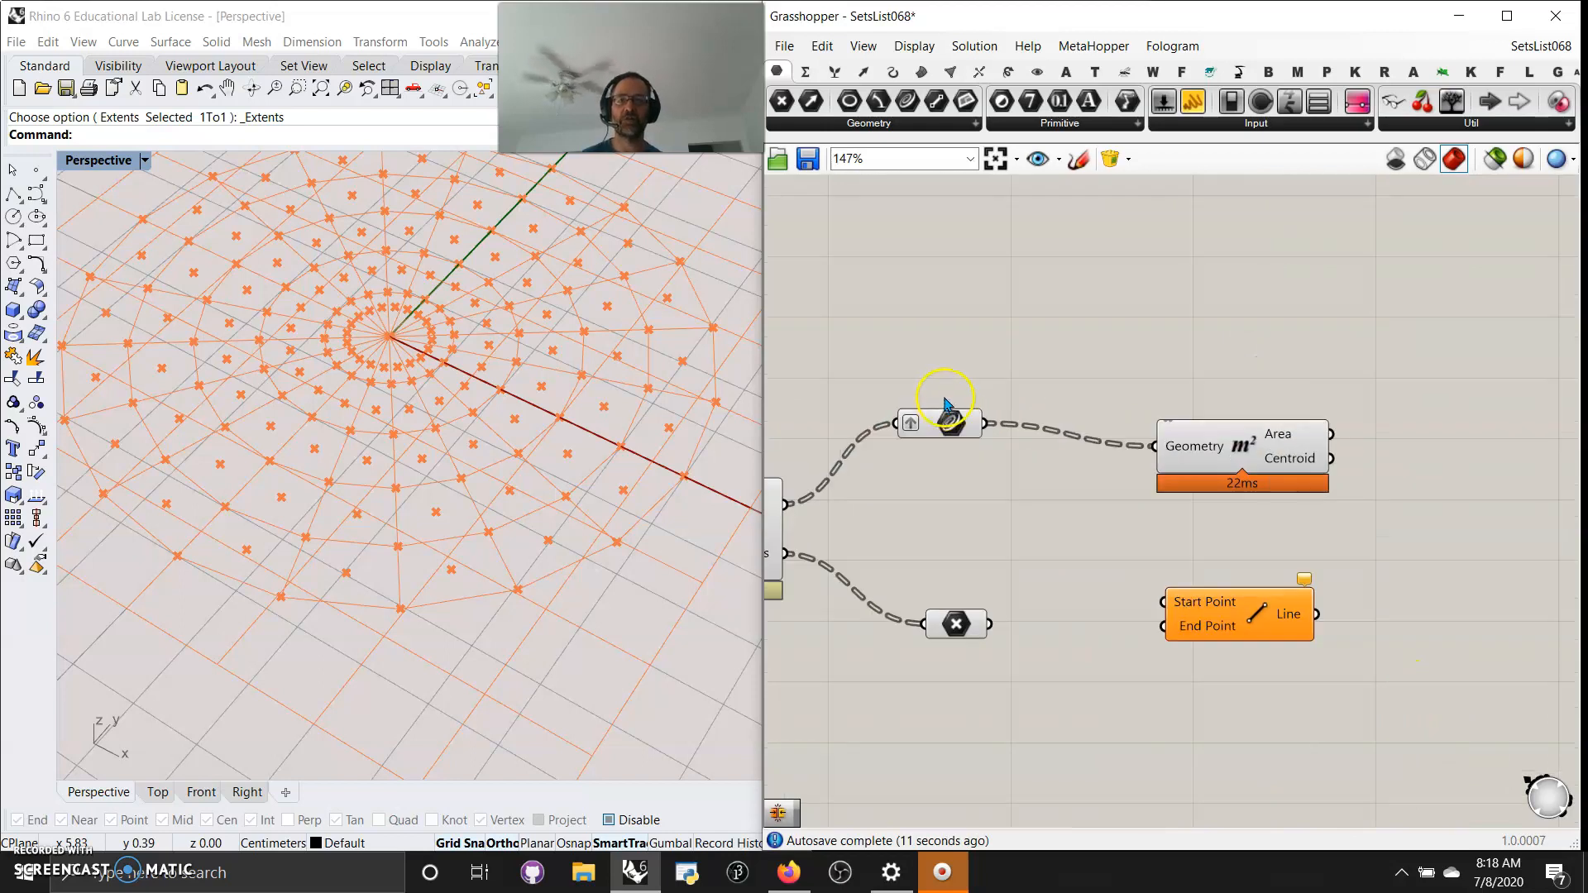
Extract the radial grid's Plane input as a separate parameter, move it aside, and feed it into a new Panel.
right_click_drag(921, 532, 1154, 501)
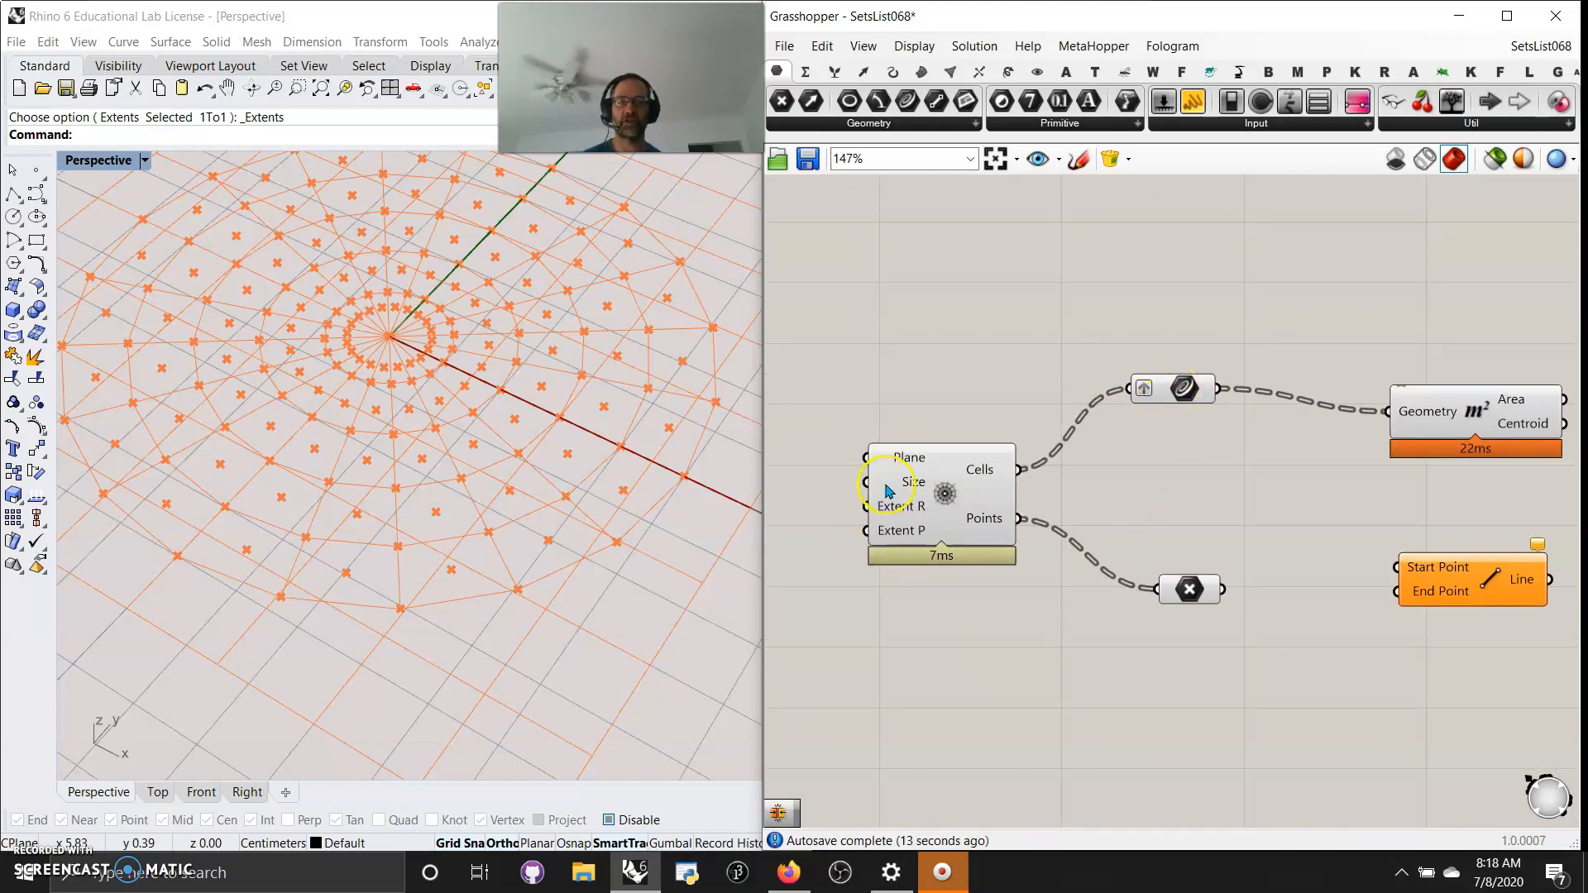
right_click_drag(927, 643, 1216, 595)
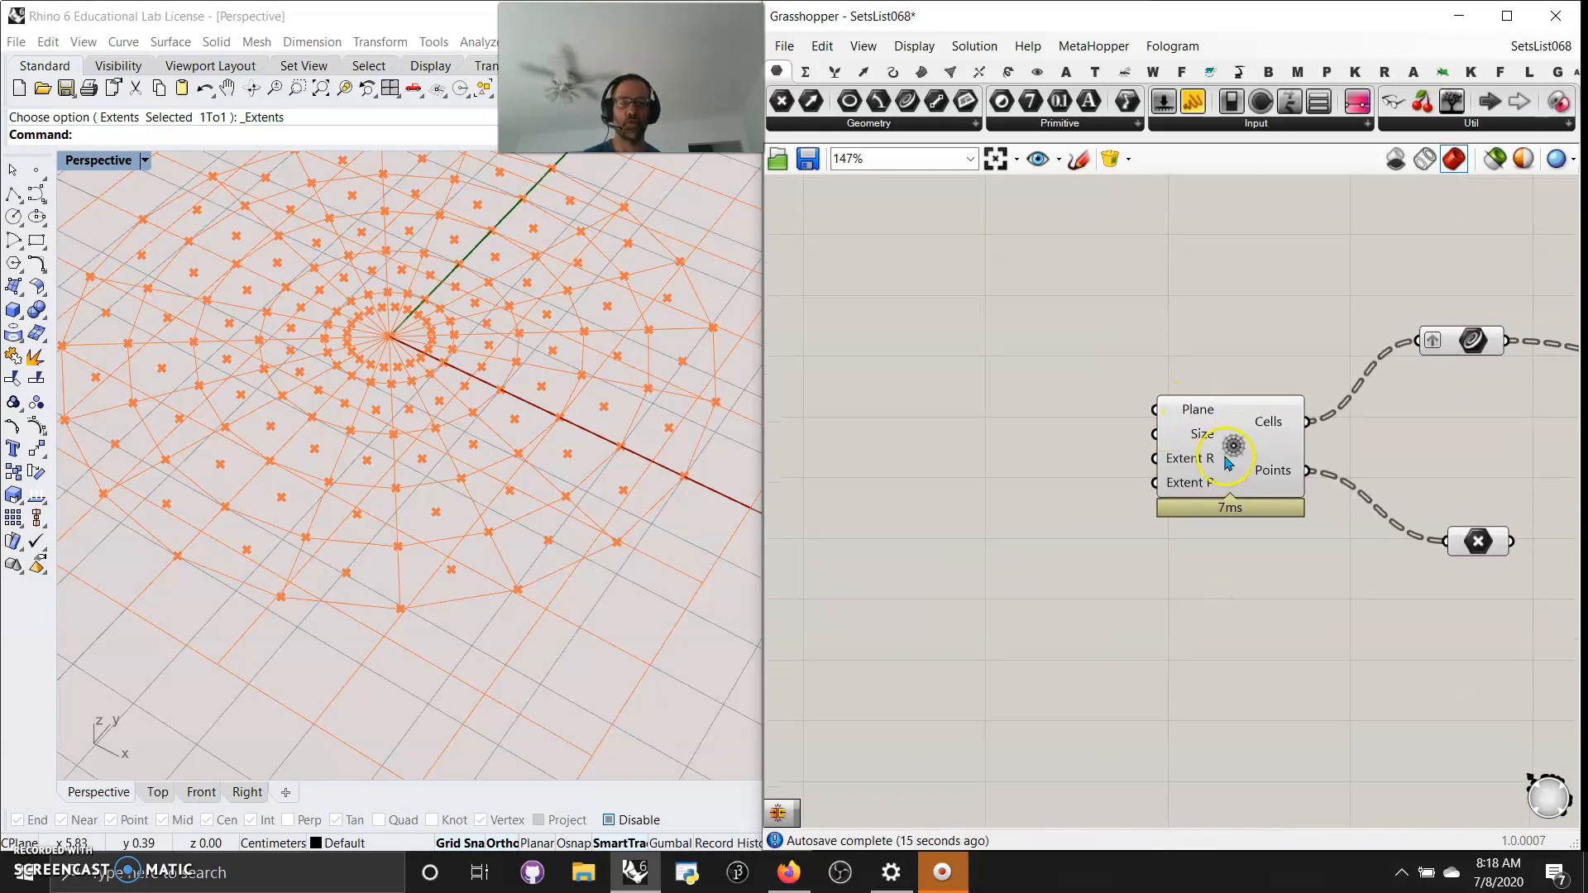
right_click(1182, 407)
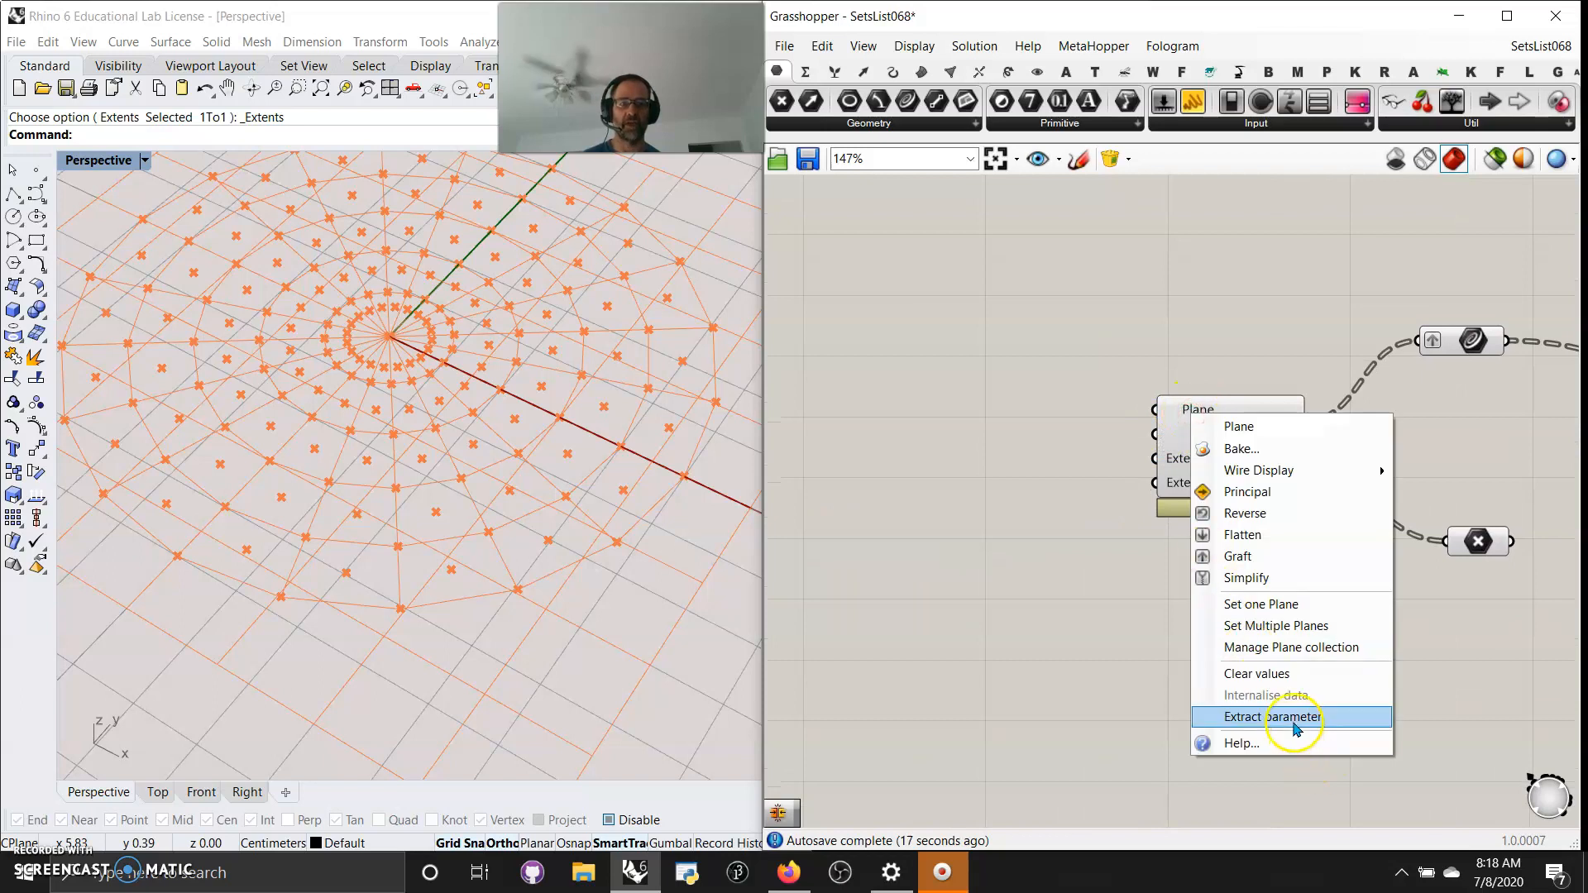
left_click(1294, 722)
left_click_drag(1052, 415, 1137, 281)
left_click(1176, 99)
left_click(1092, 275)
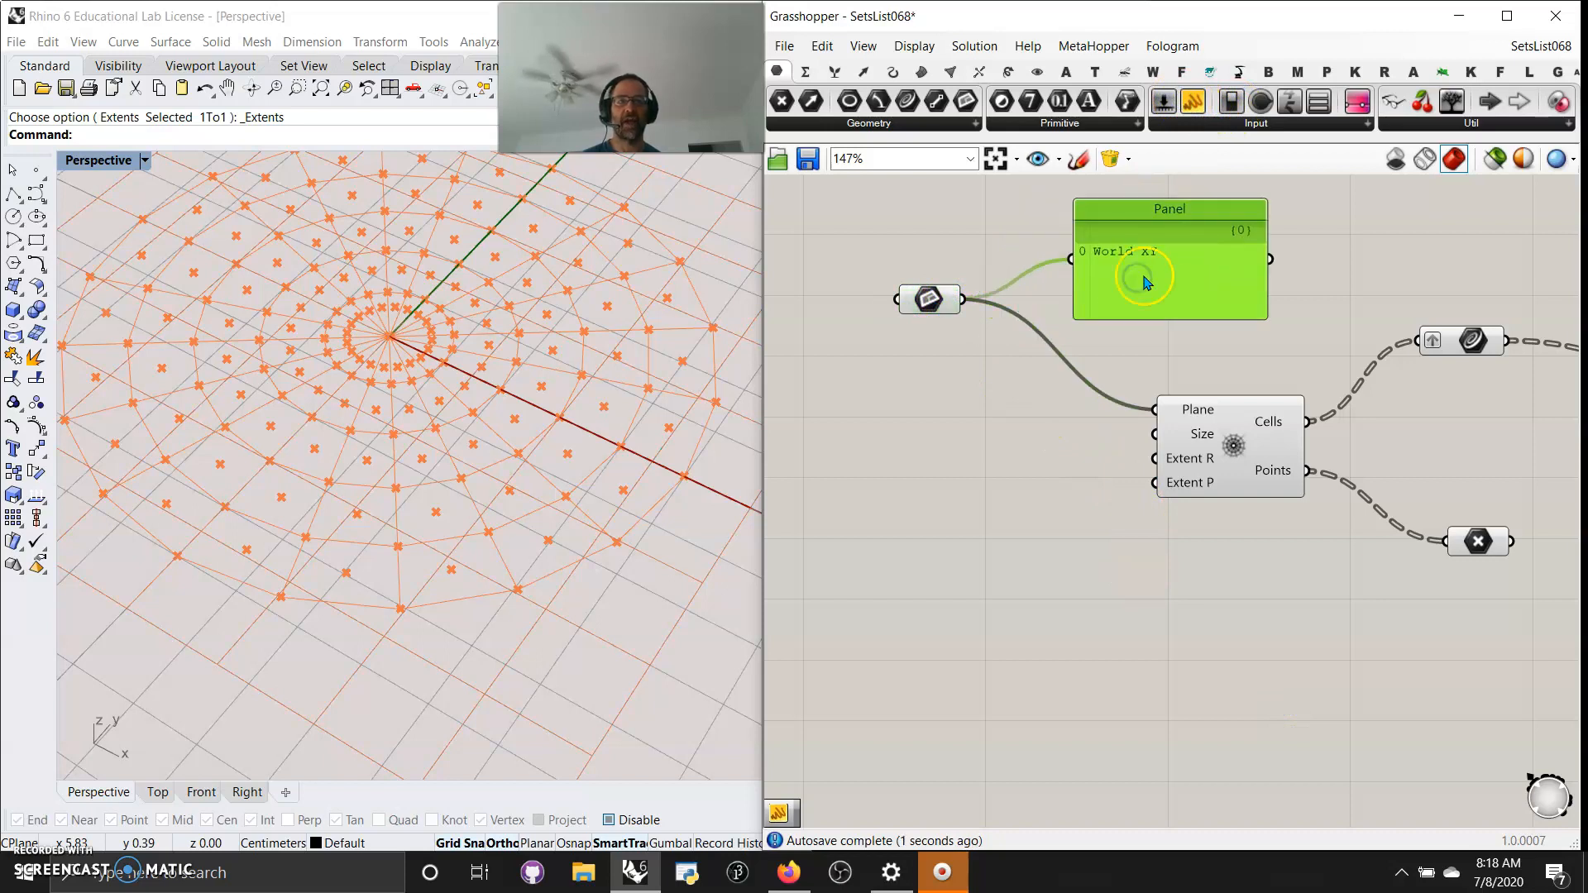
Connect a new YZ Plane component to the radial grid's Plane input, and delete the extracted Plane parameter and its Panel.
left_click(863, 71)
left_click(1170, 133)
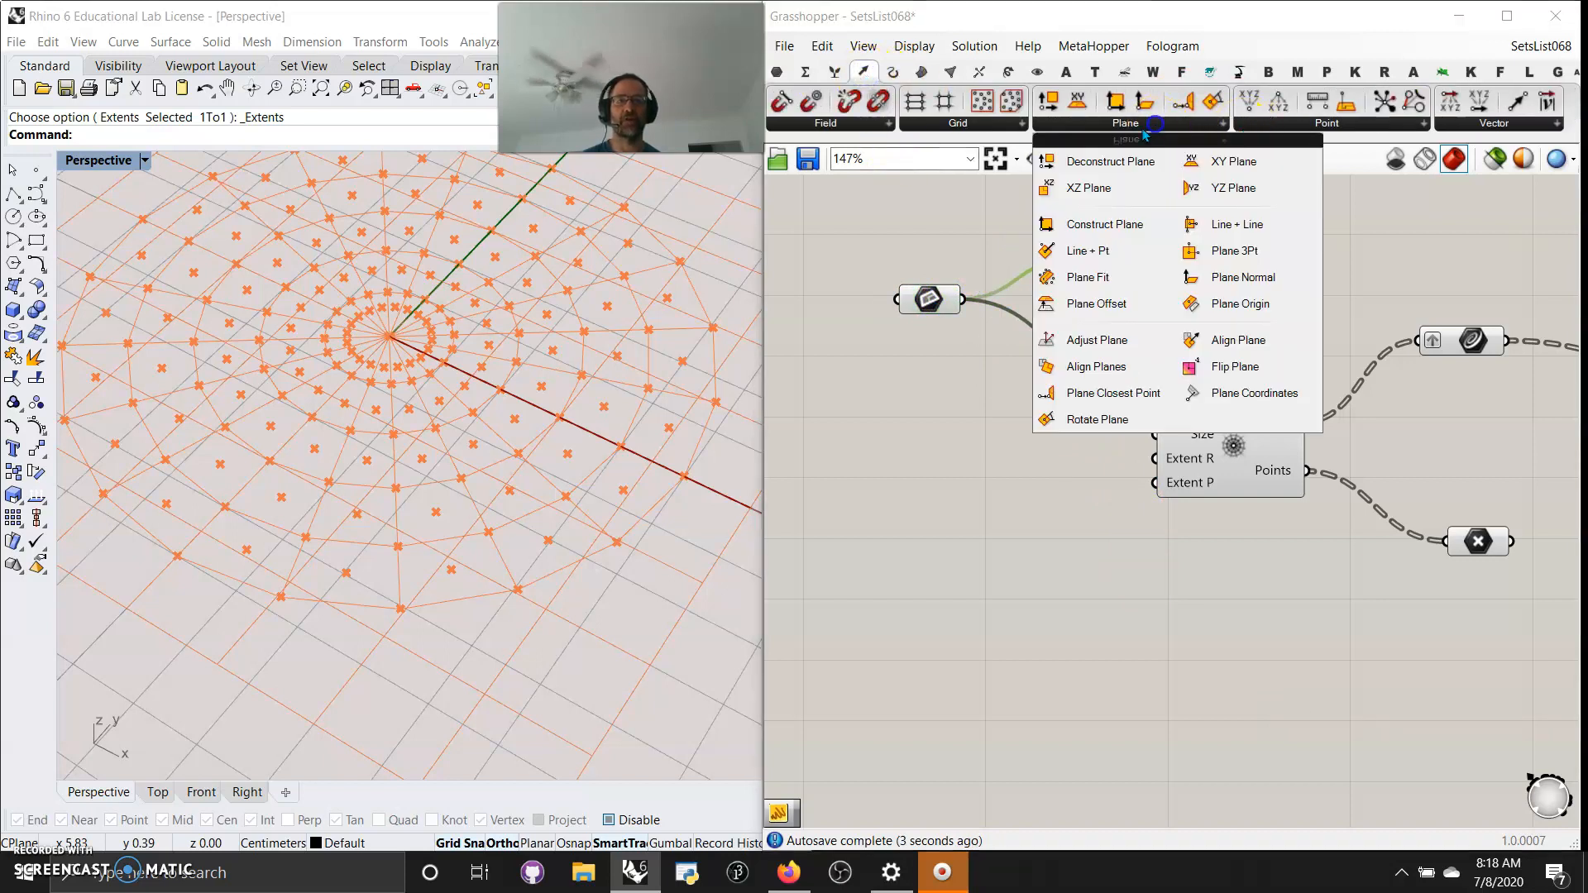
left_click(1225, 187)
left_click(964, 395)
left_click_drag(1029, 391, 1155, 410)
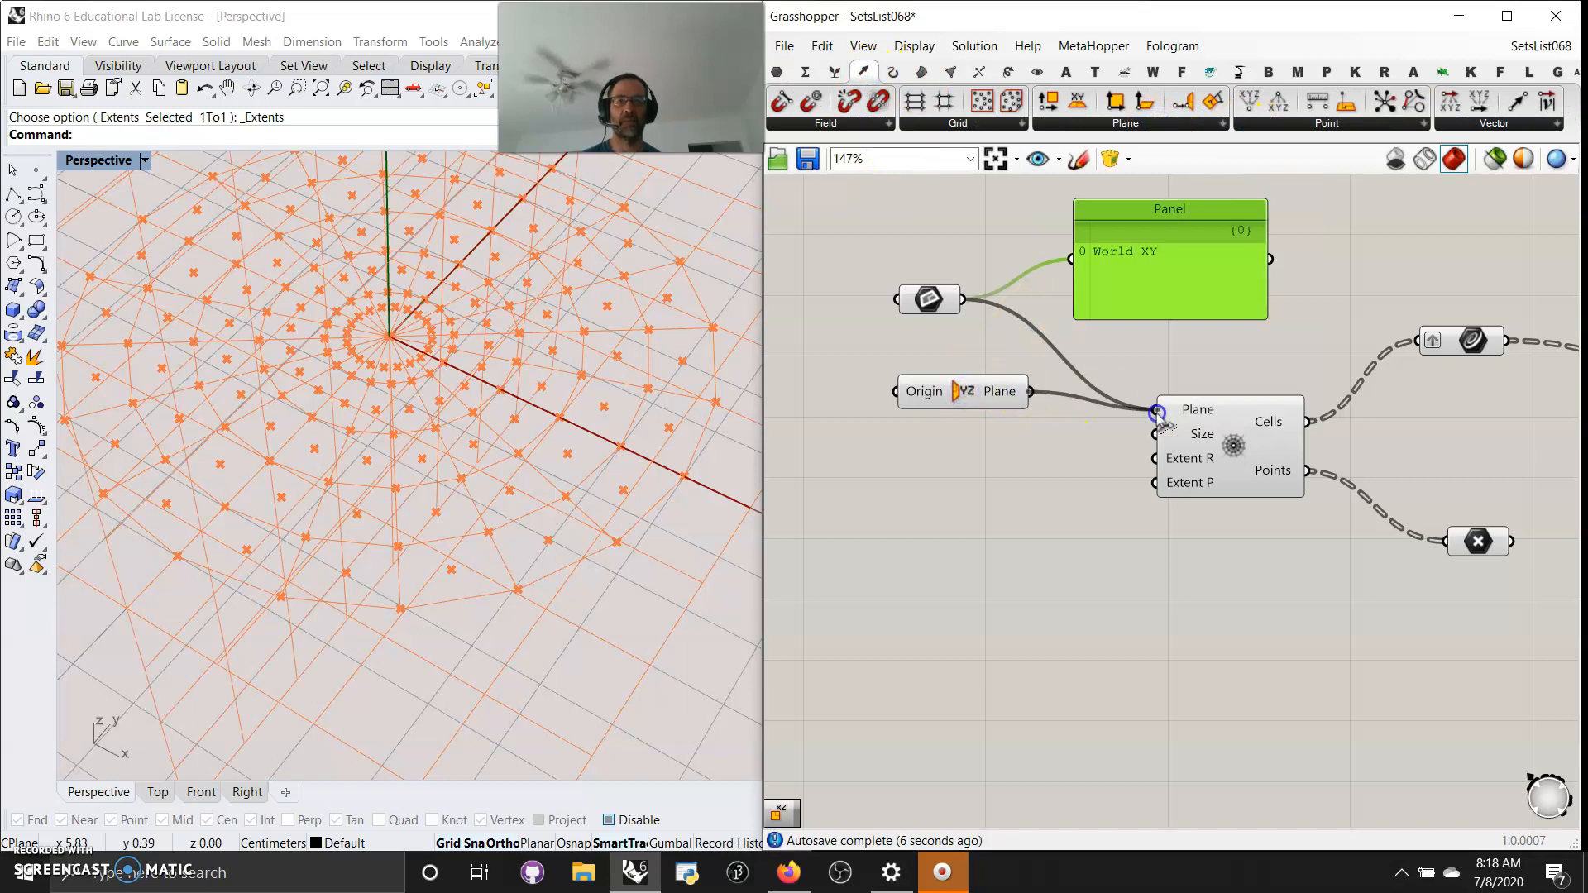
right_click_drag(709, 365, 450, 474)
left_click_drag(1150, 327, 804, 269)
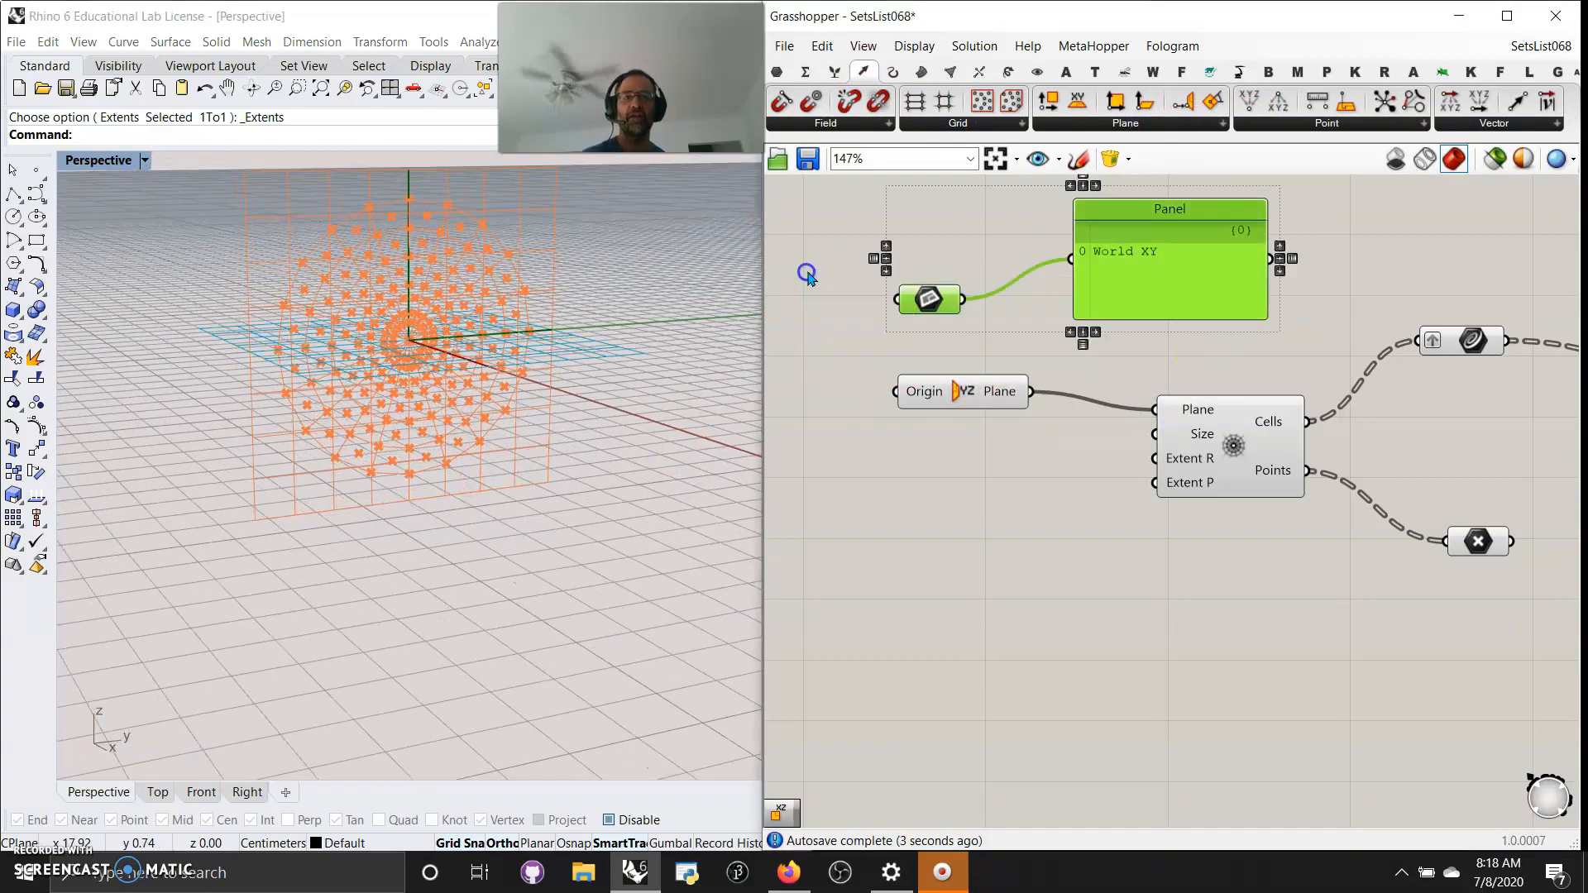
key("Delete")
Extract the radial grid's Size input as a number parameter and place it below the YZ Plane component.
right_click(1200, 439)
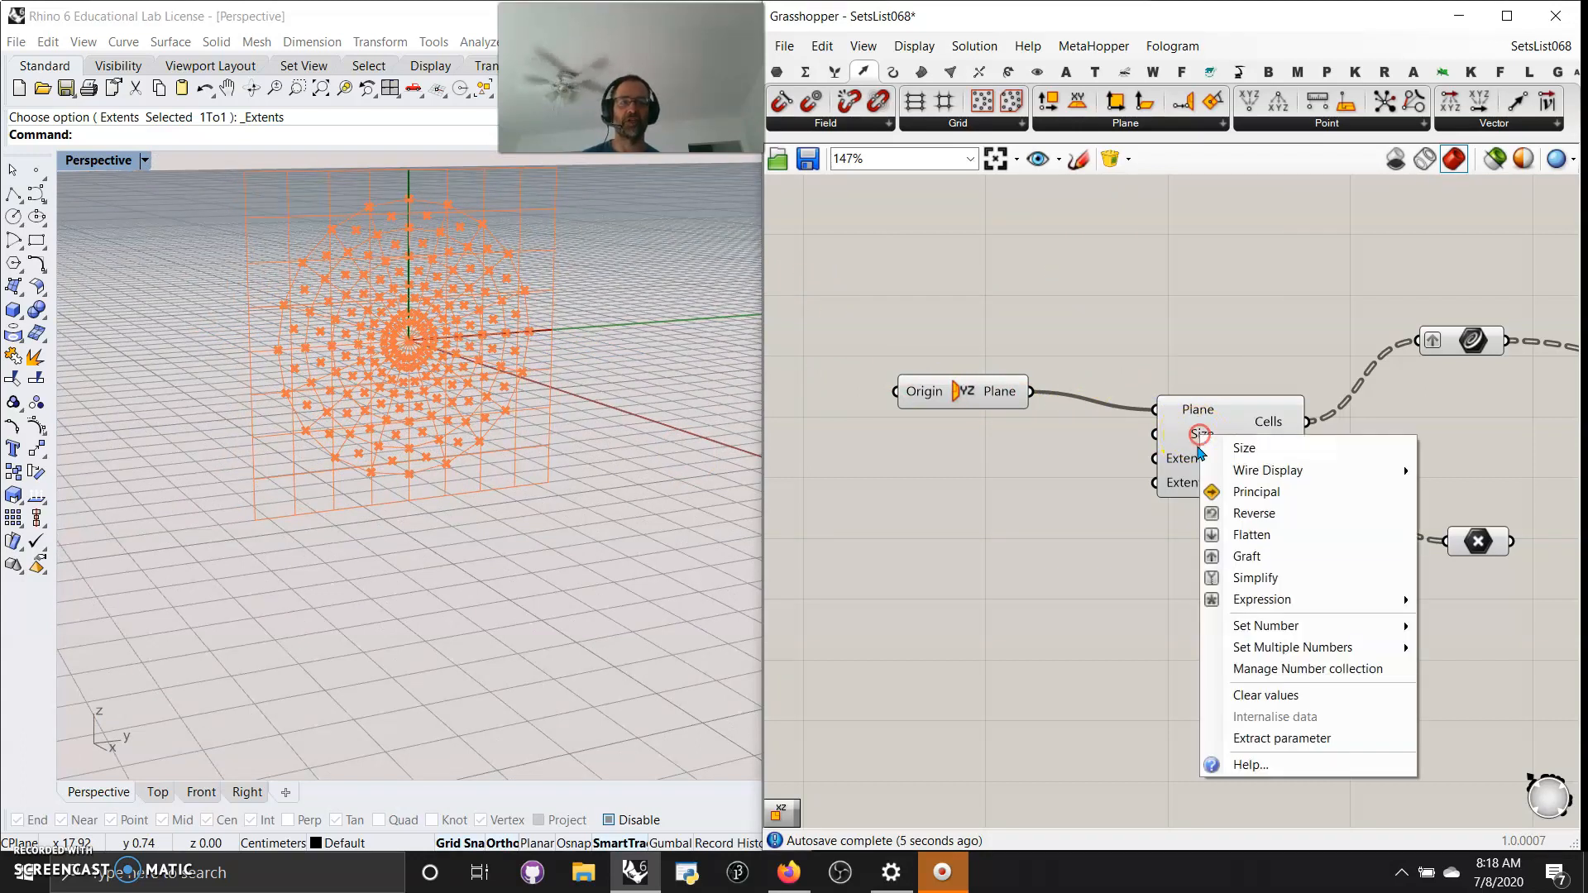
left_click(1267, 736)
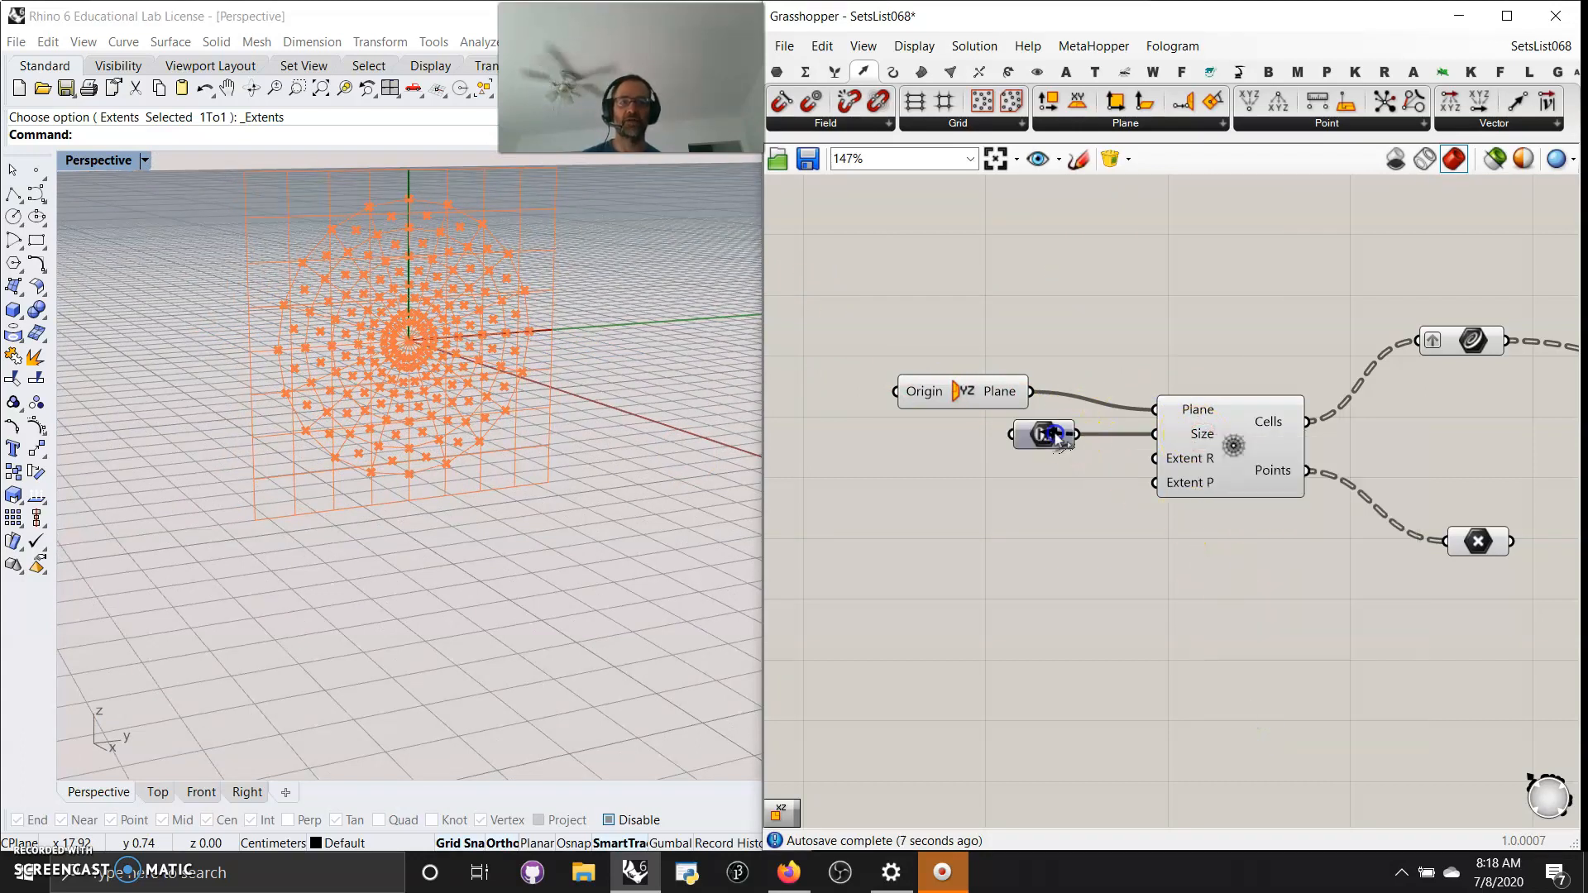
left_click_drag(1043, 434, 833, 445)
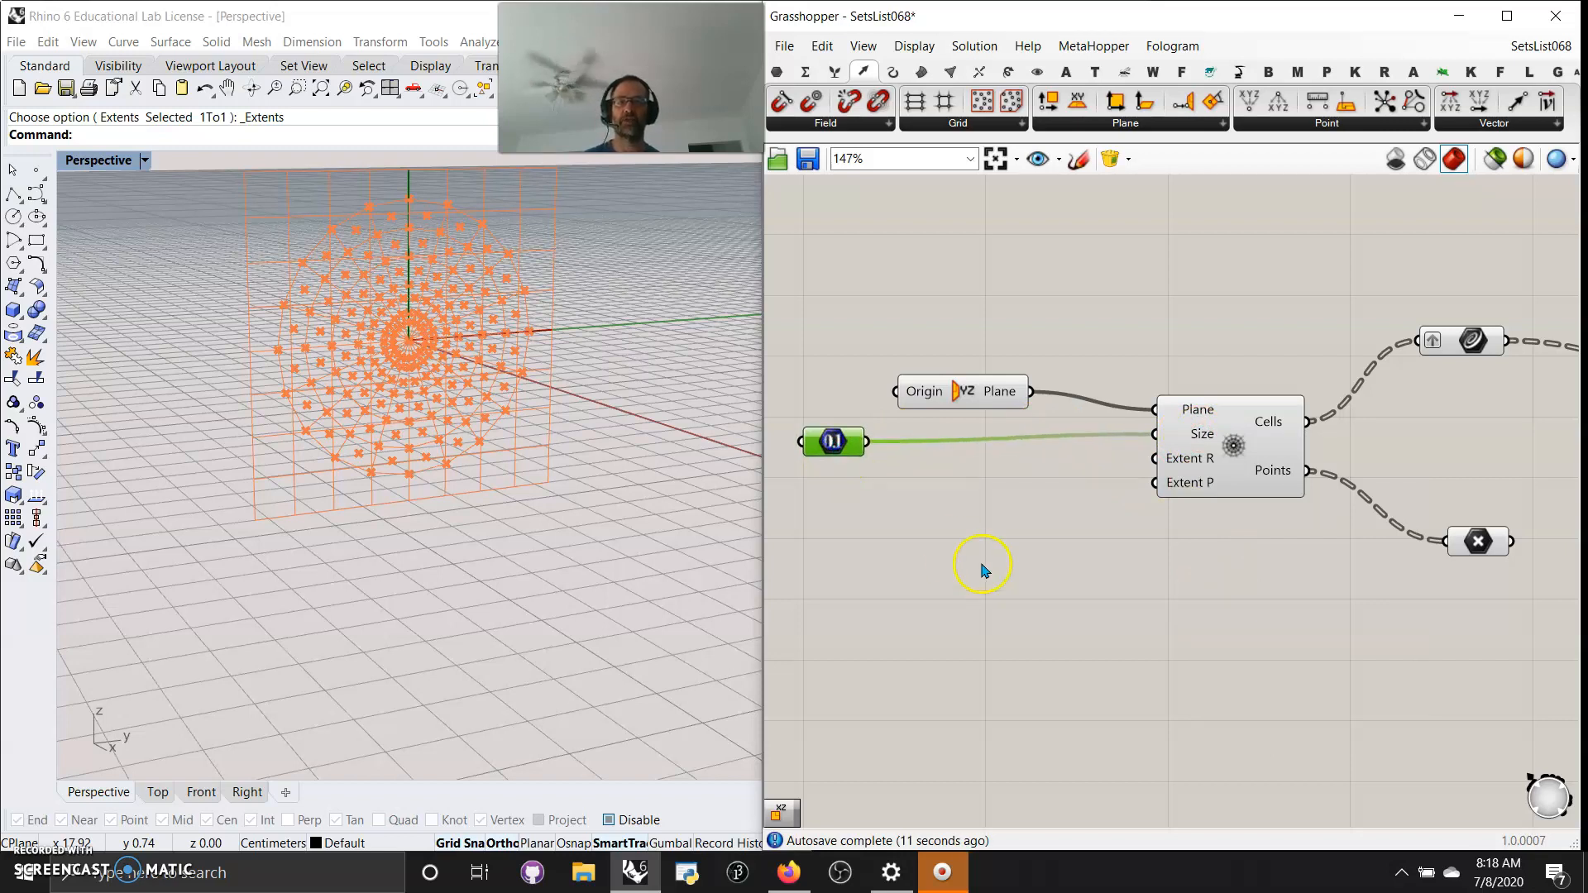
Create a number slider from 0..12.0 and connect it to the radial grid's Size input in place of the Number parameter.
double_click(913, 519)
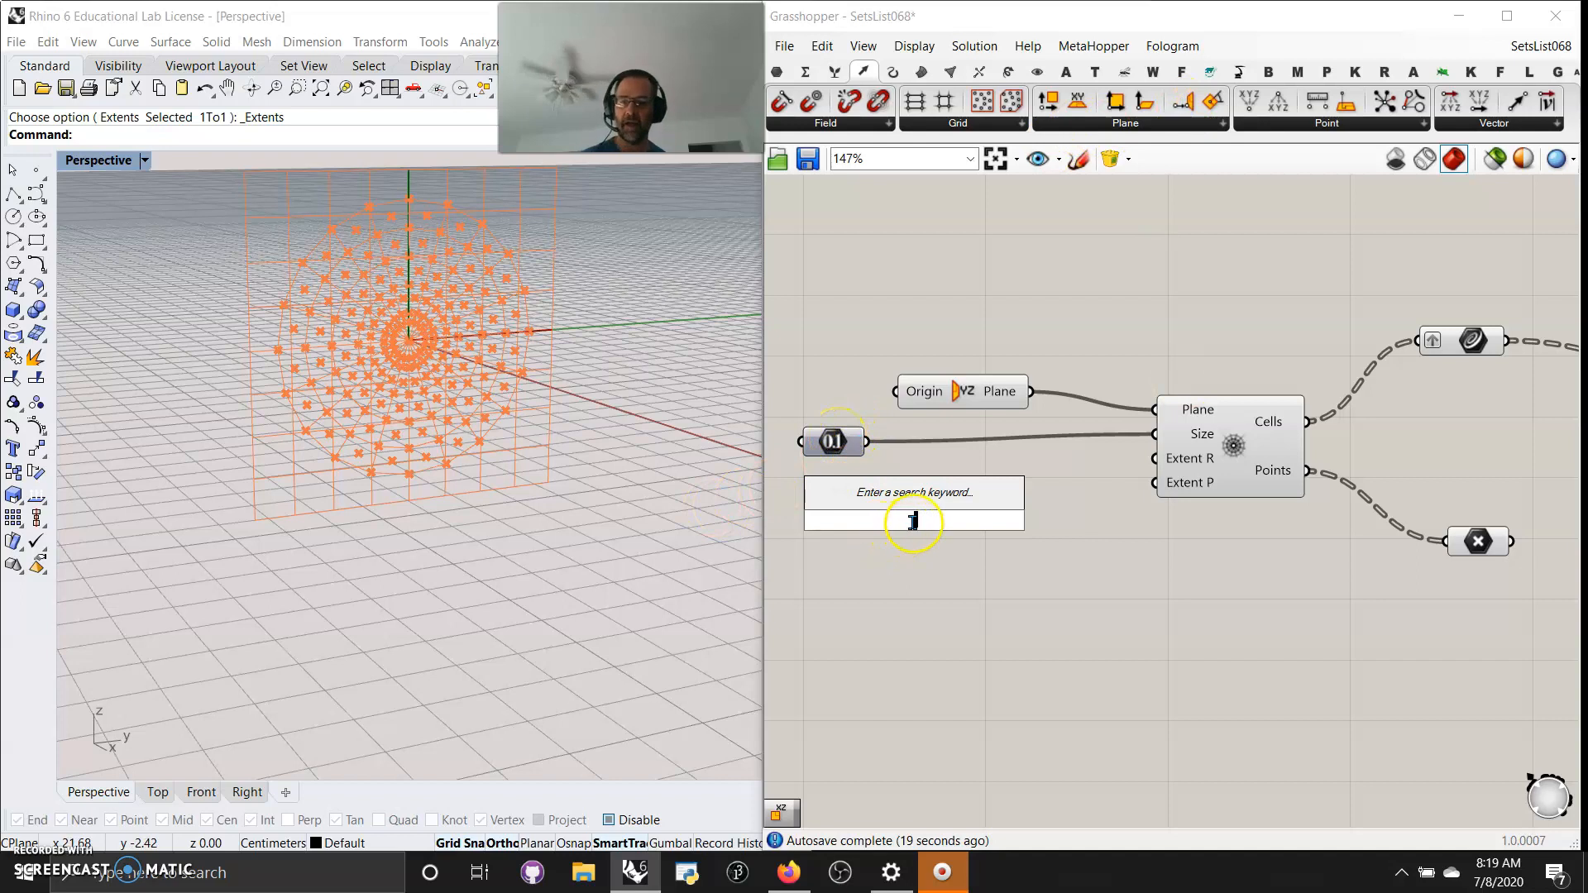
type("12.0")
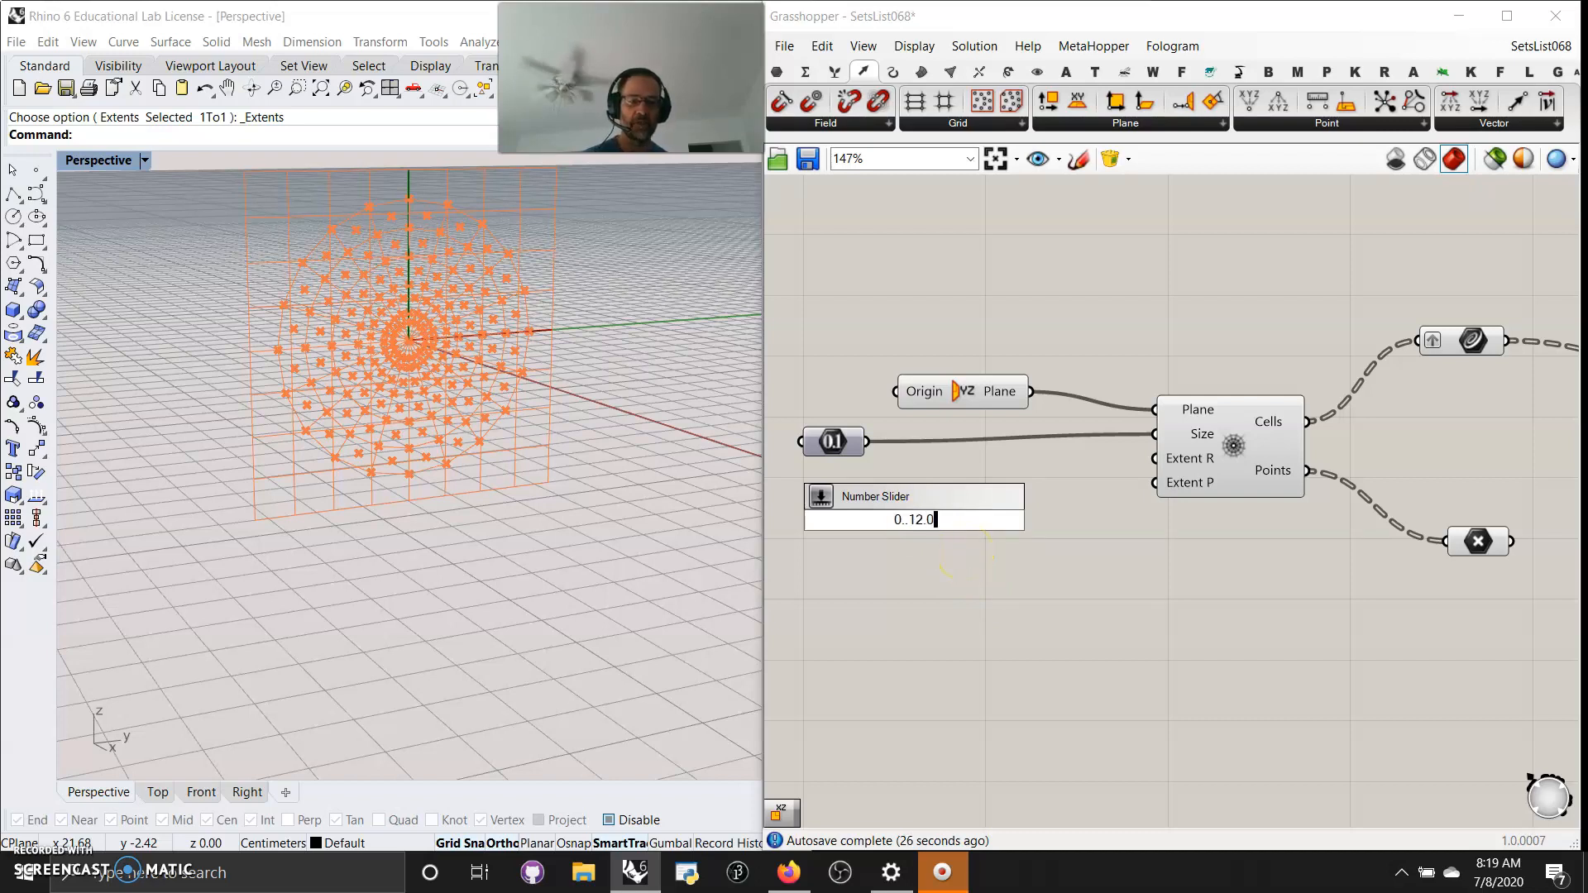
key("Return")
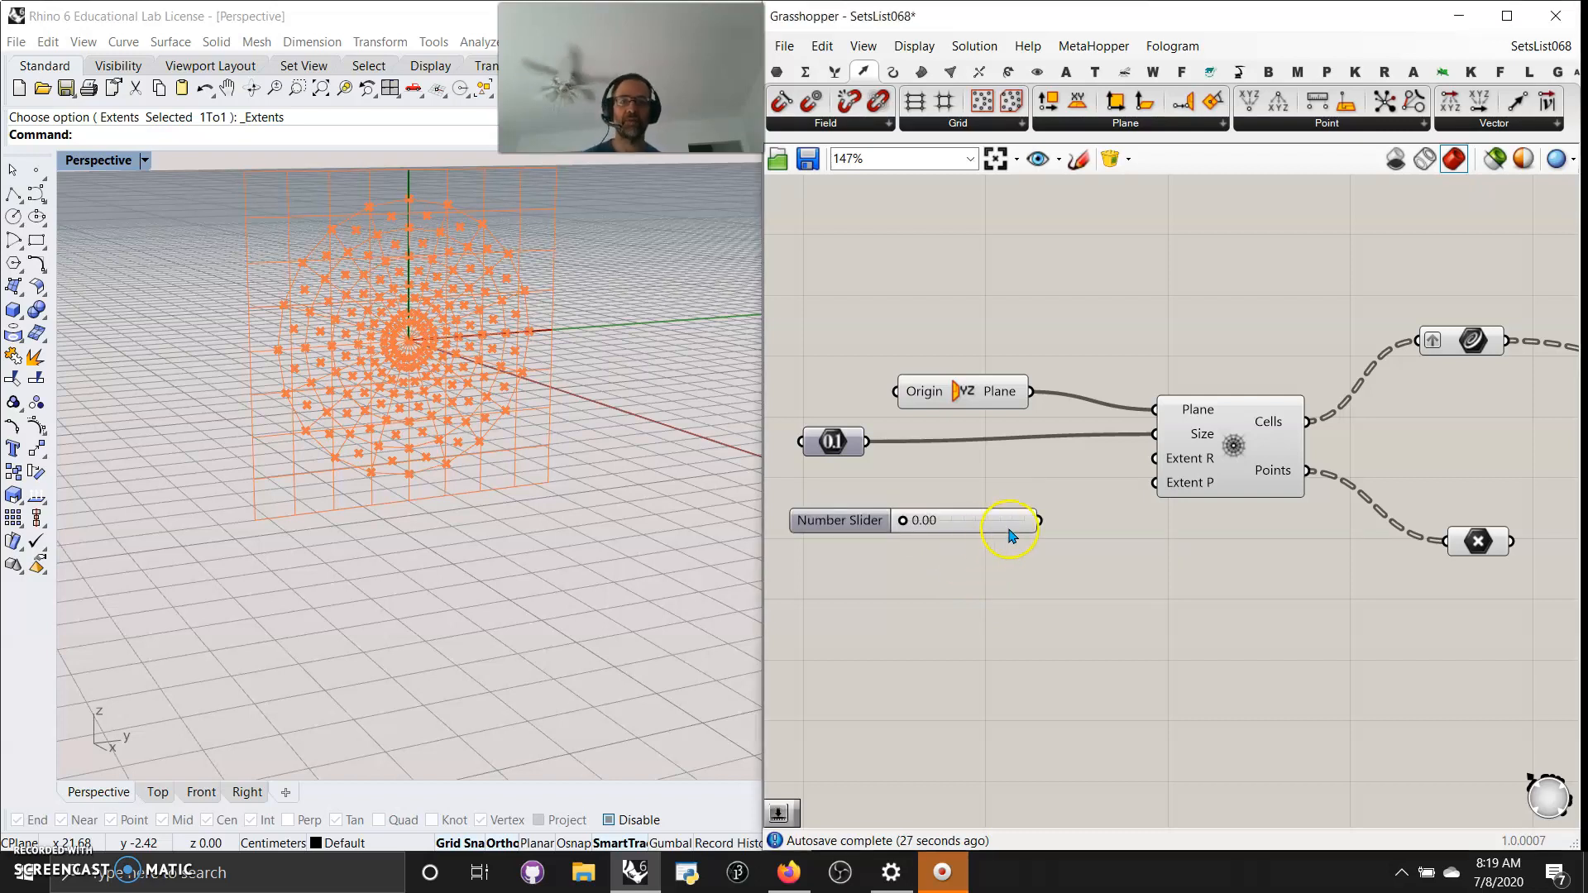
left_click_drag(1034, 521, 1156, 434)
left_click_drag(972, 521, 974, 499)
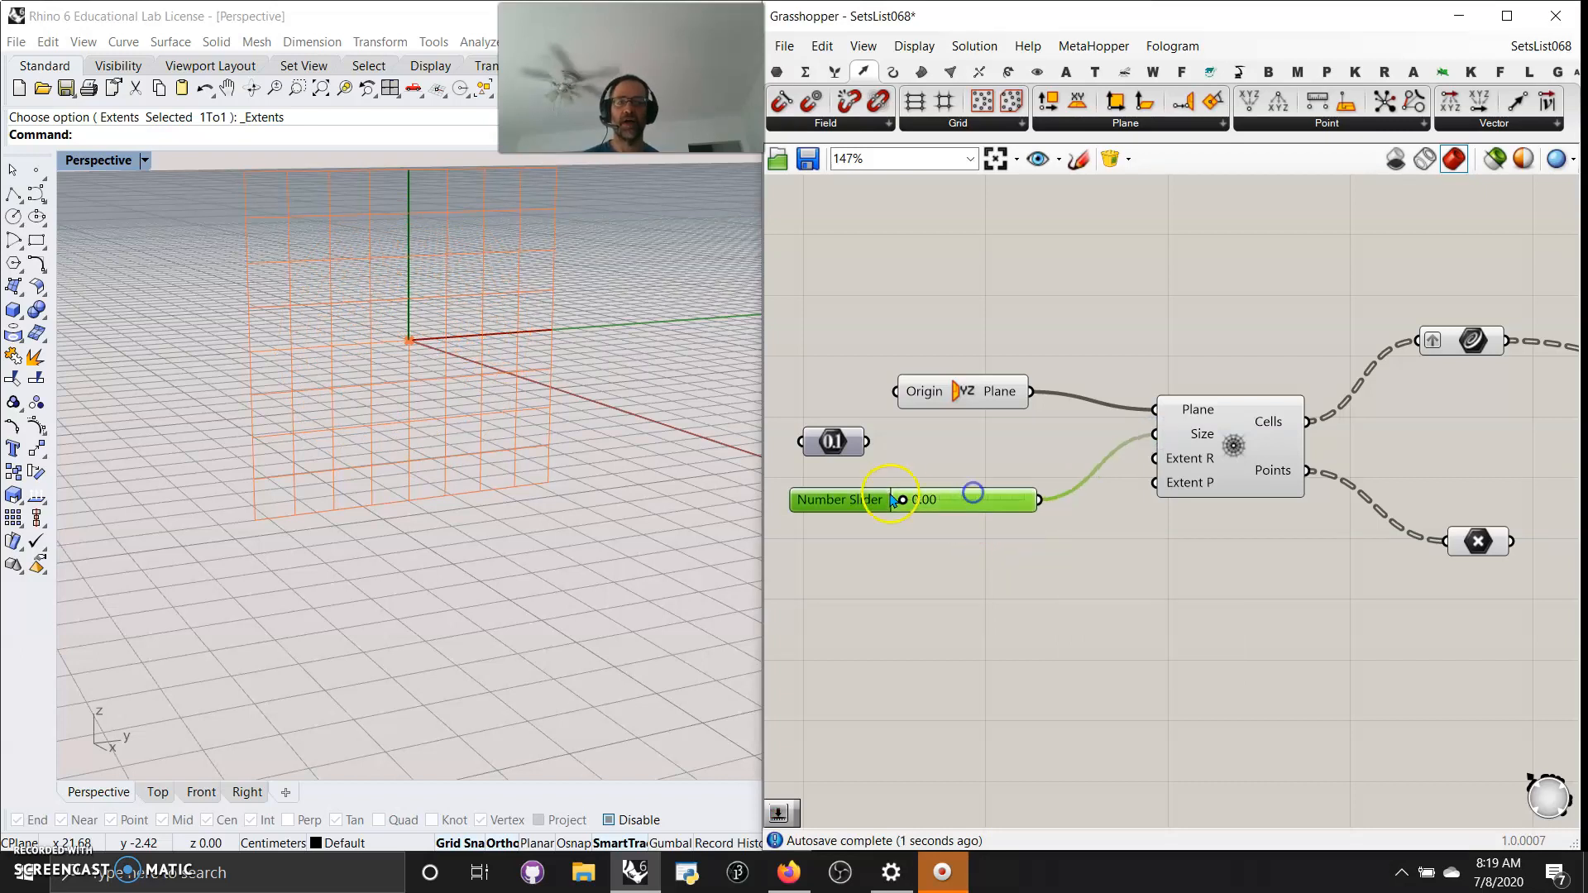
Select the radial grid and set the slider driving its Size to 1.71.
left_click(1271, 427)
left_click_drag(908, 504, 917, 506)
left_click_drag(920, 502, 922, 502)
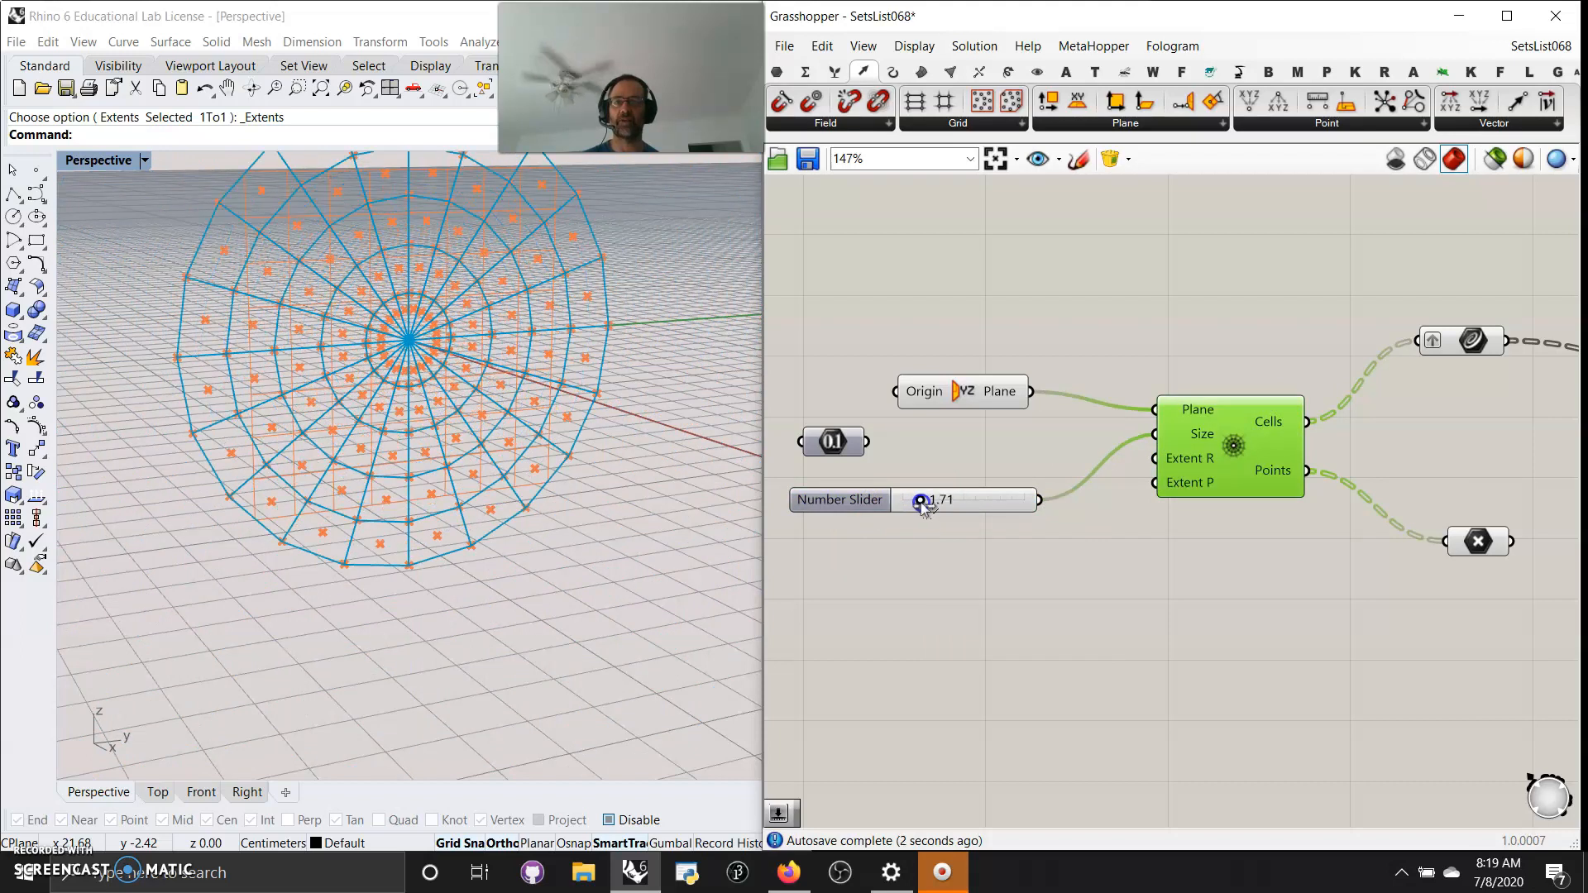
right_click_drag(637, 515, 639, 496)
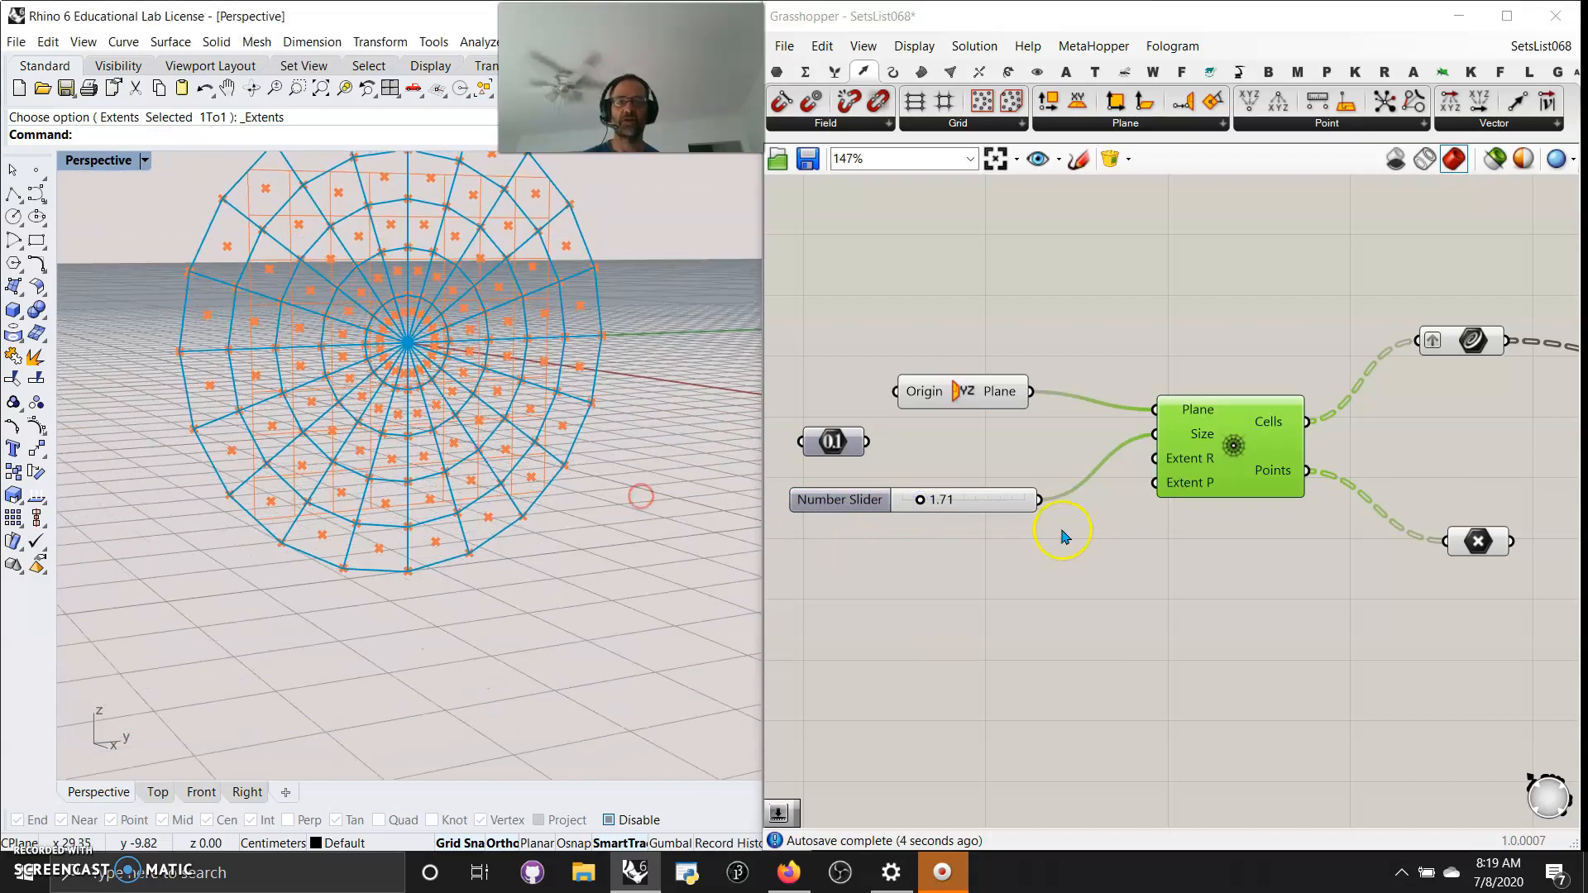
Delete the unused Number parameter and move the Size slider into its place beneath the YZ Plane component.
left_click(800, 460)
key("Delete")
left_click_drag(947, 497, 957, 436)
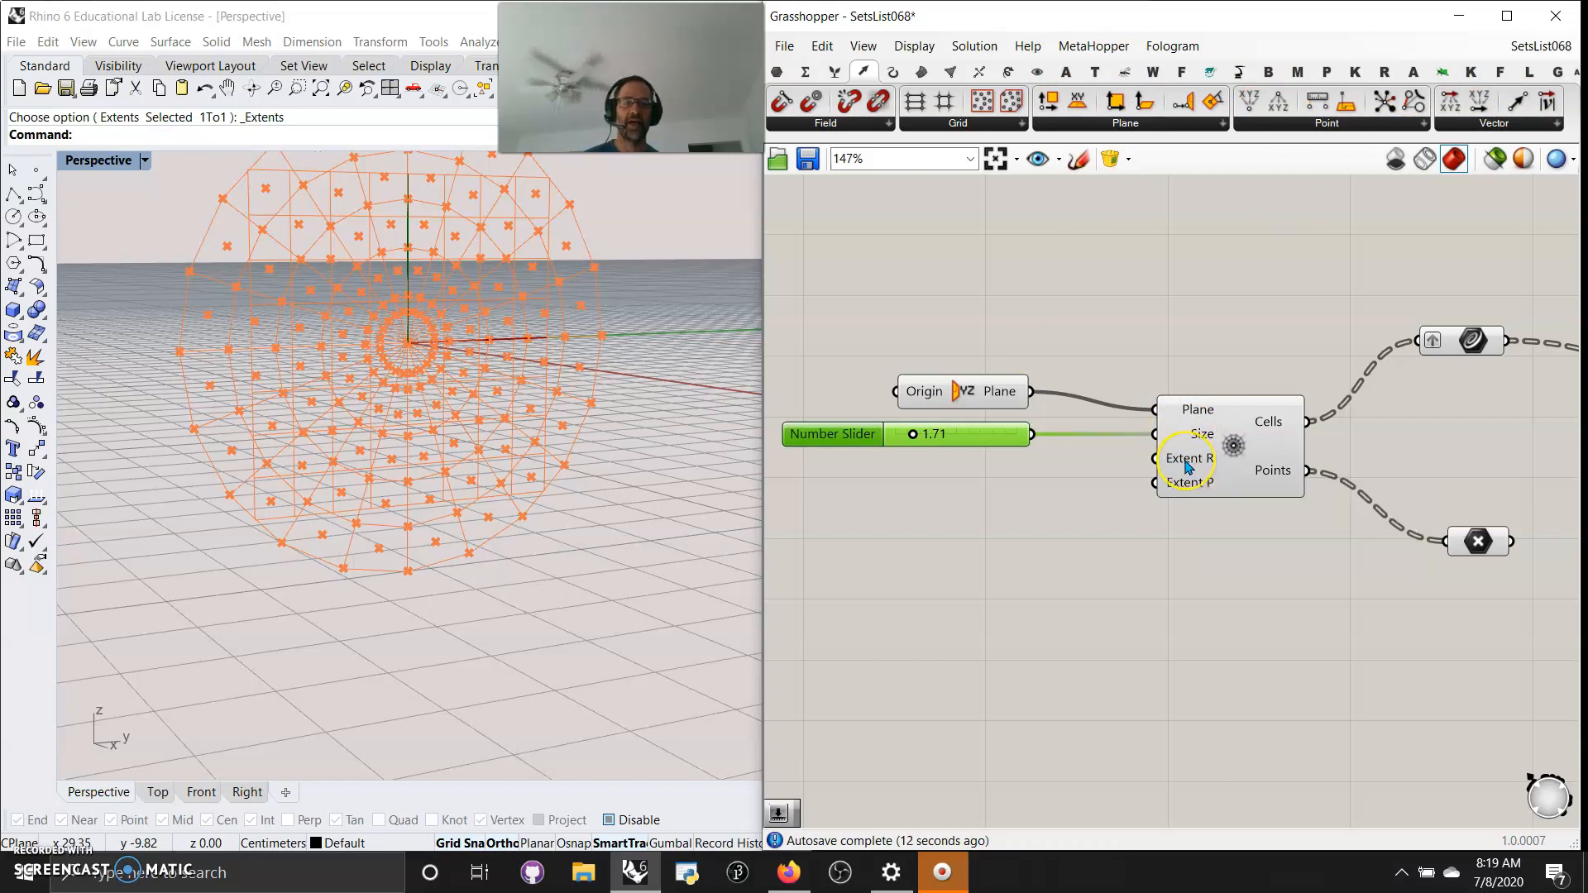
Add a number slider set to 12 and connect it to both the Extent R and Extent P inputs of the radial grid.
mouse_move(1193, 493)
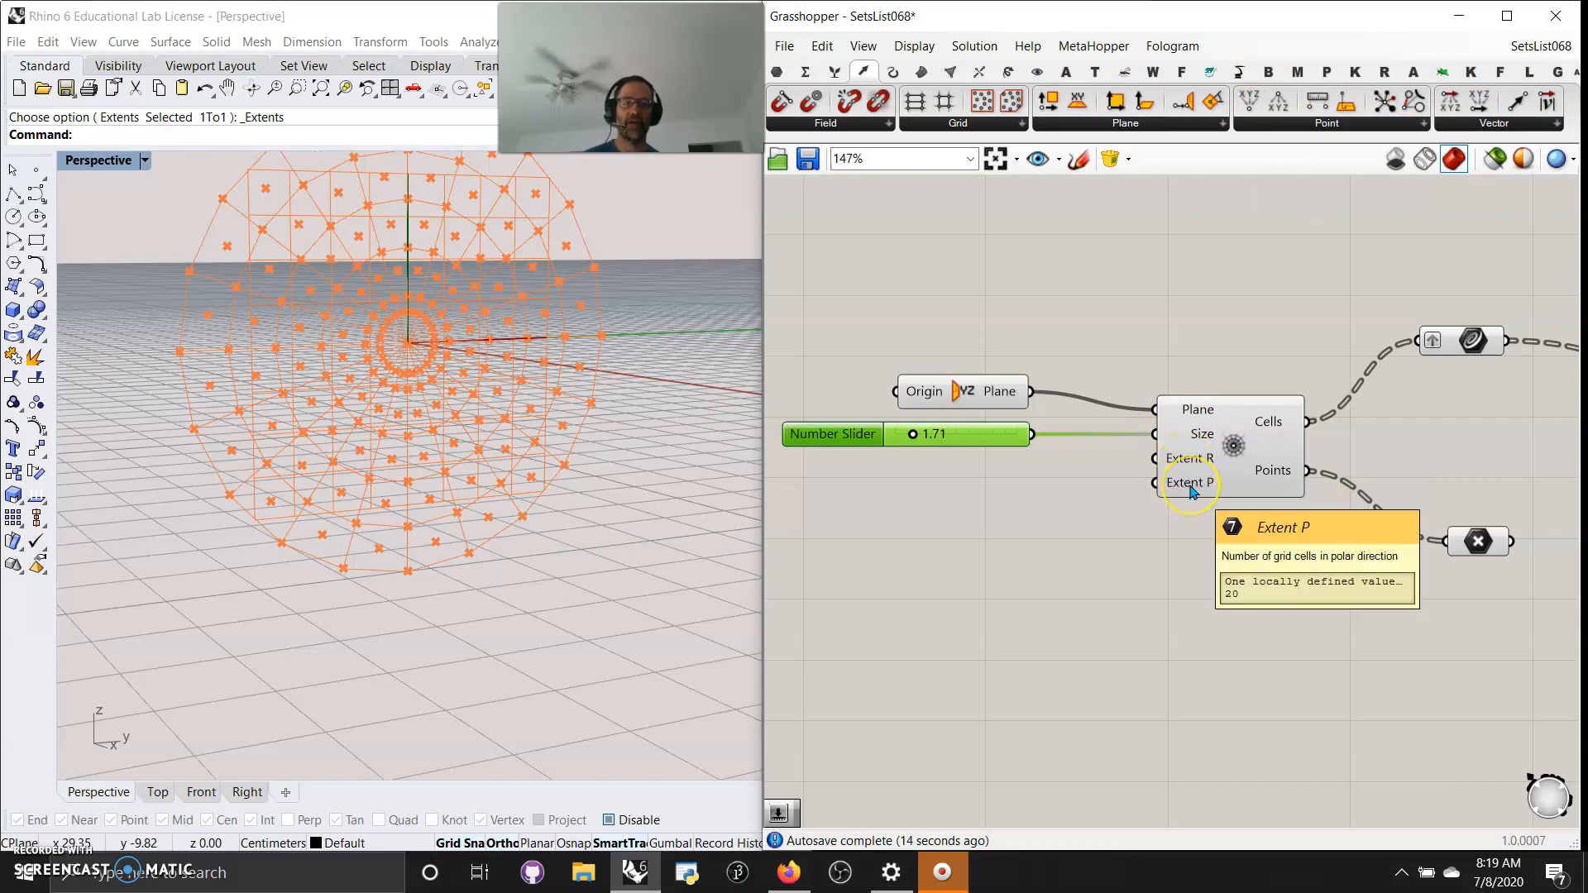
left_click(920, 513)
double_click(923, 510)
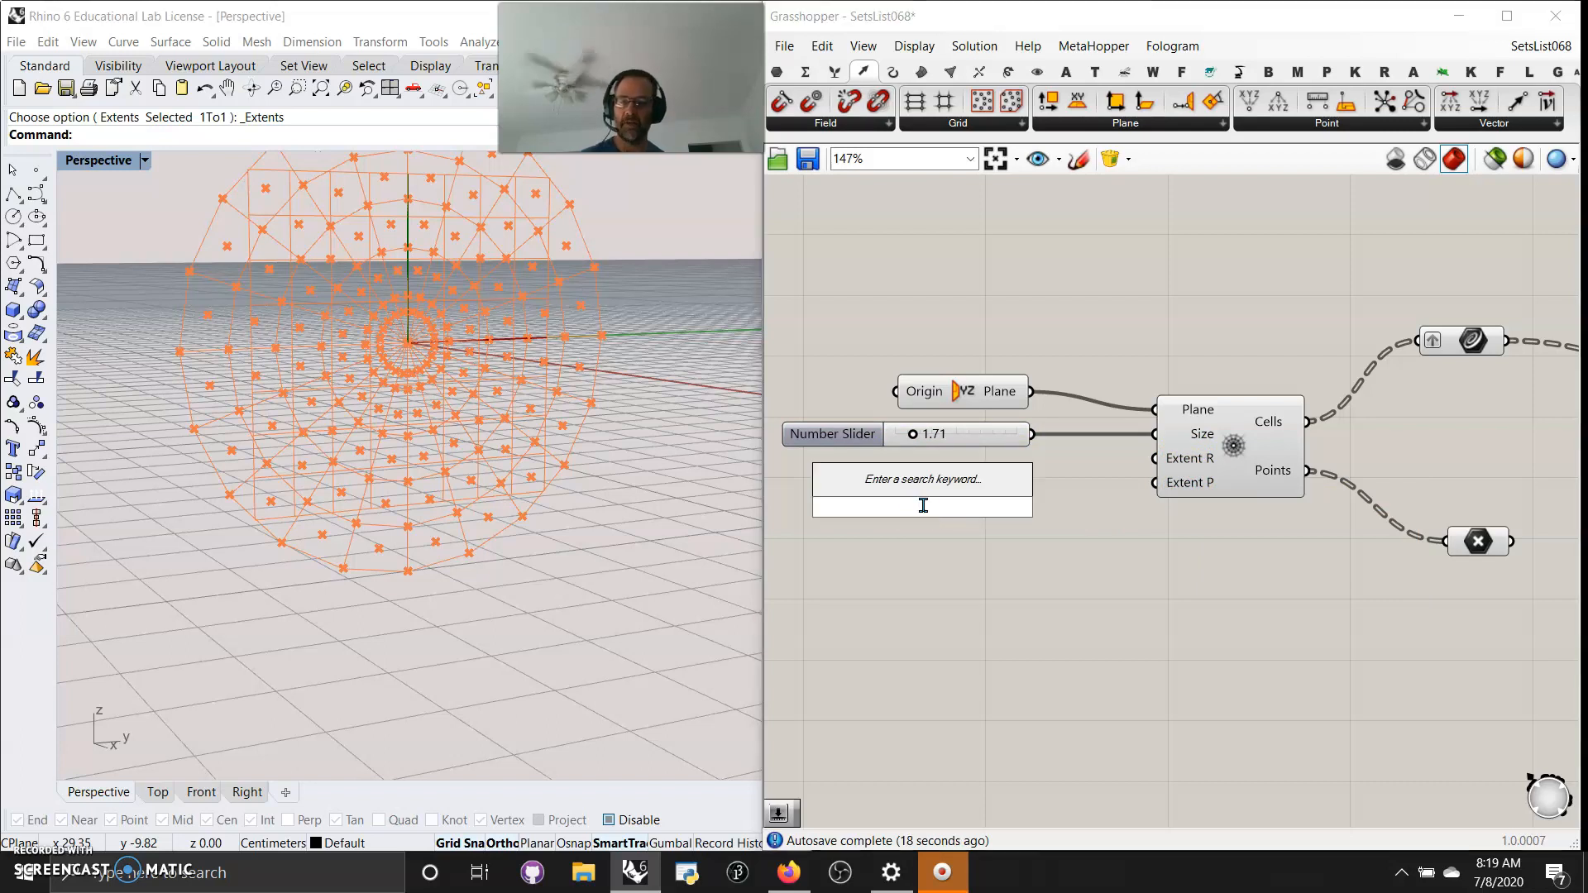
type("12")
key("Return")
left_click_drag(1054, 517, 1155, 483)
mouse_move(425, 524)
right_mouse_down()
mouse_move(428, 549)
mouse_move(358, 510)
mouse_move(411, 571)
mouse_move(429, 549)
mouse_move(416, 554)
right_mouse_up()
right_click_drag(578, 383, 630, 449)
Move the Area component up and closer to the Curve parameter that feeds it.
right_click_drag(1486, 449, 1079, 406)
left_click(1080, 302)
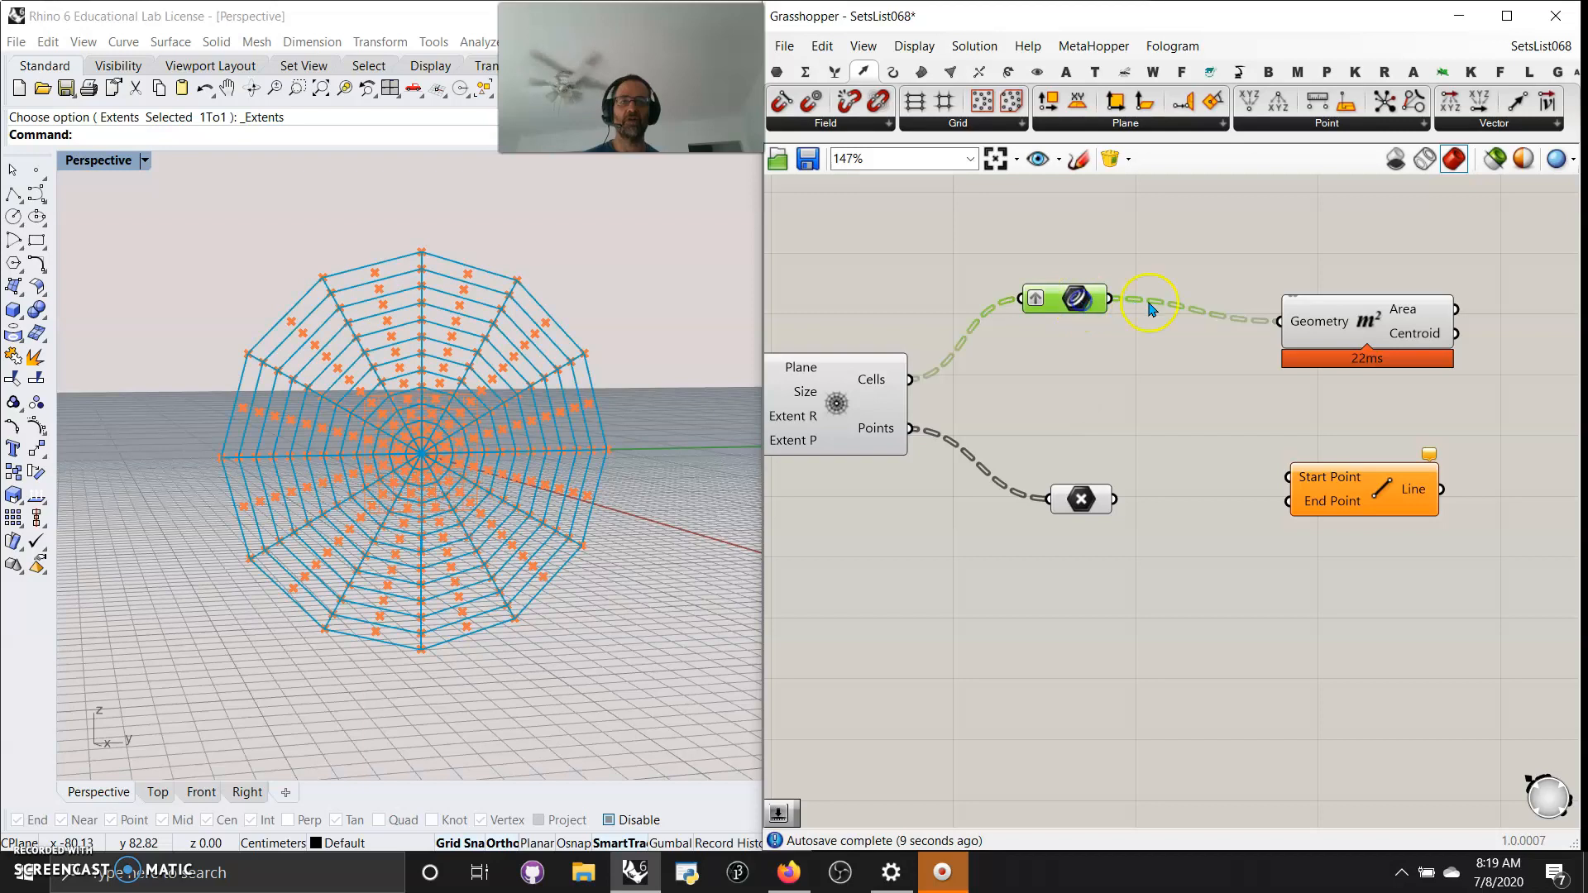
left_click_drag(1400, 323, 1274, 251)
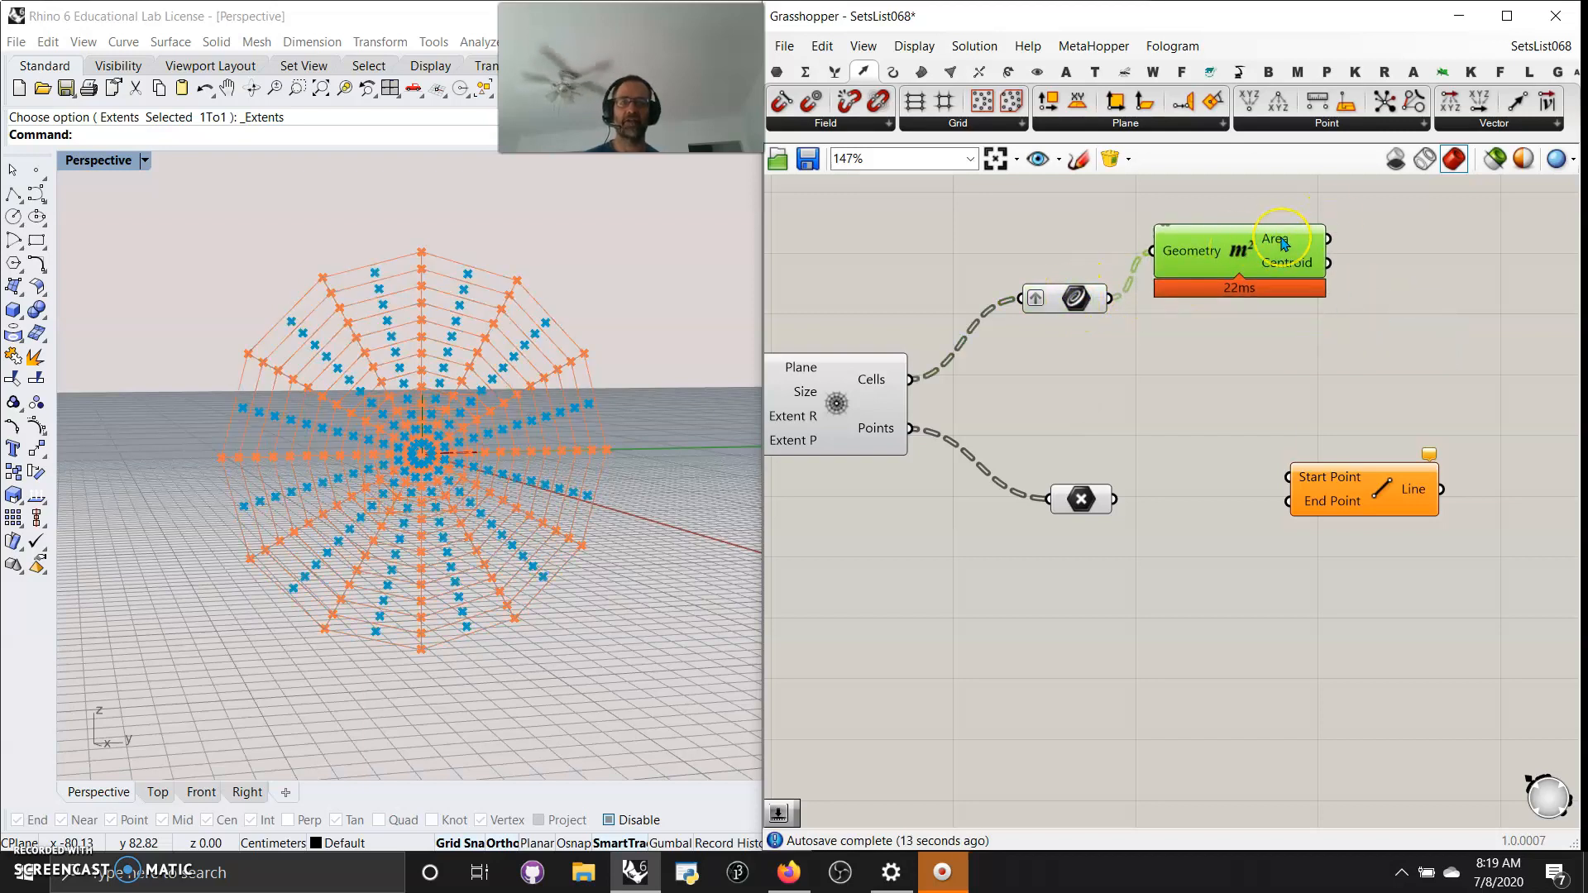
Add a Panel beside the Area component and feed it with the Area output.
mouse_move(1283, 244)
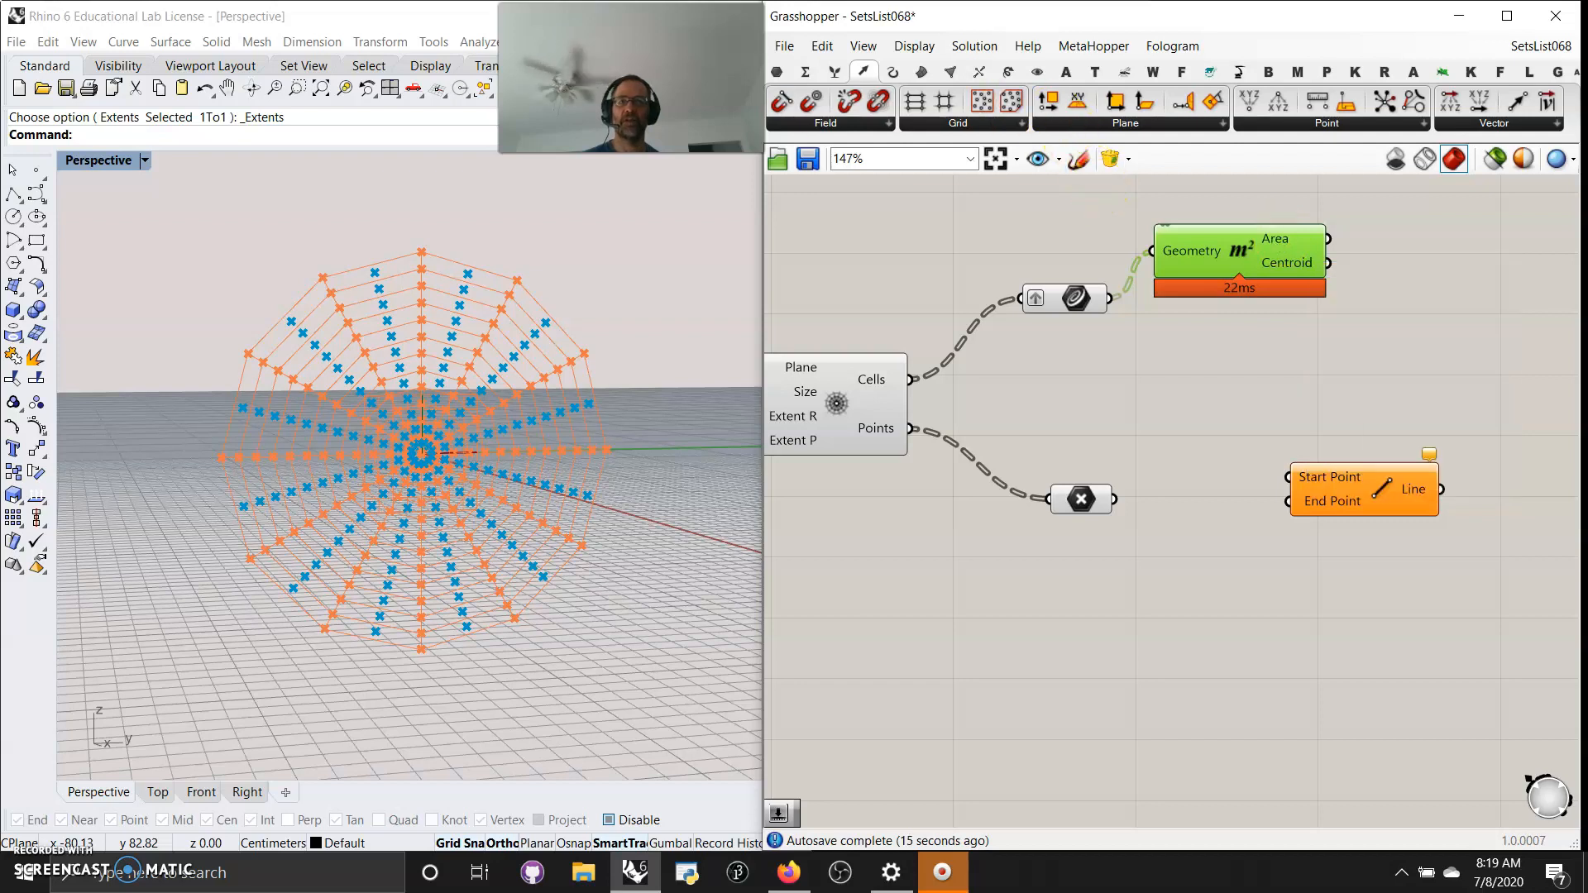
left_click(778, 72)
left_click_drag(1329, 212, 1416, 205)
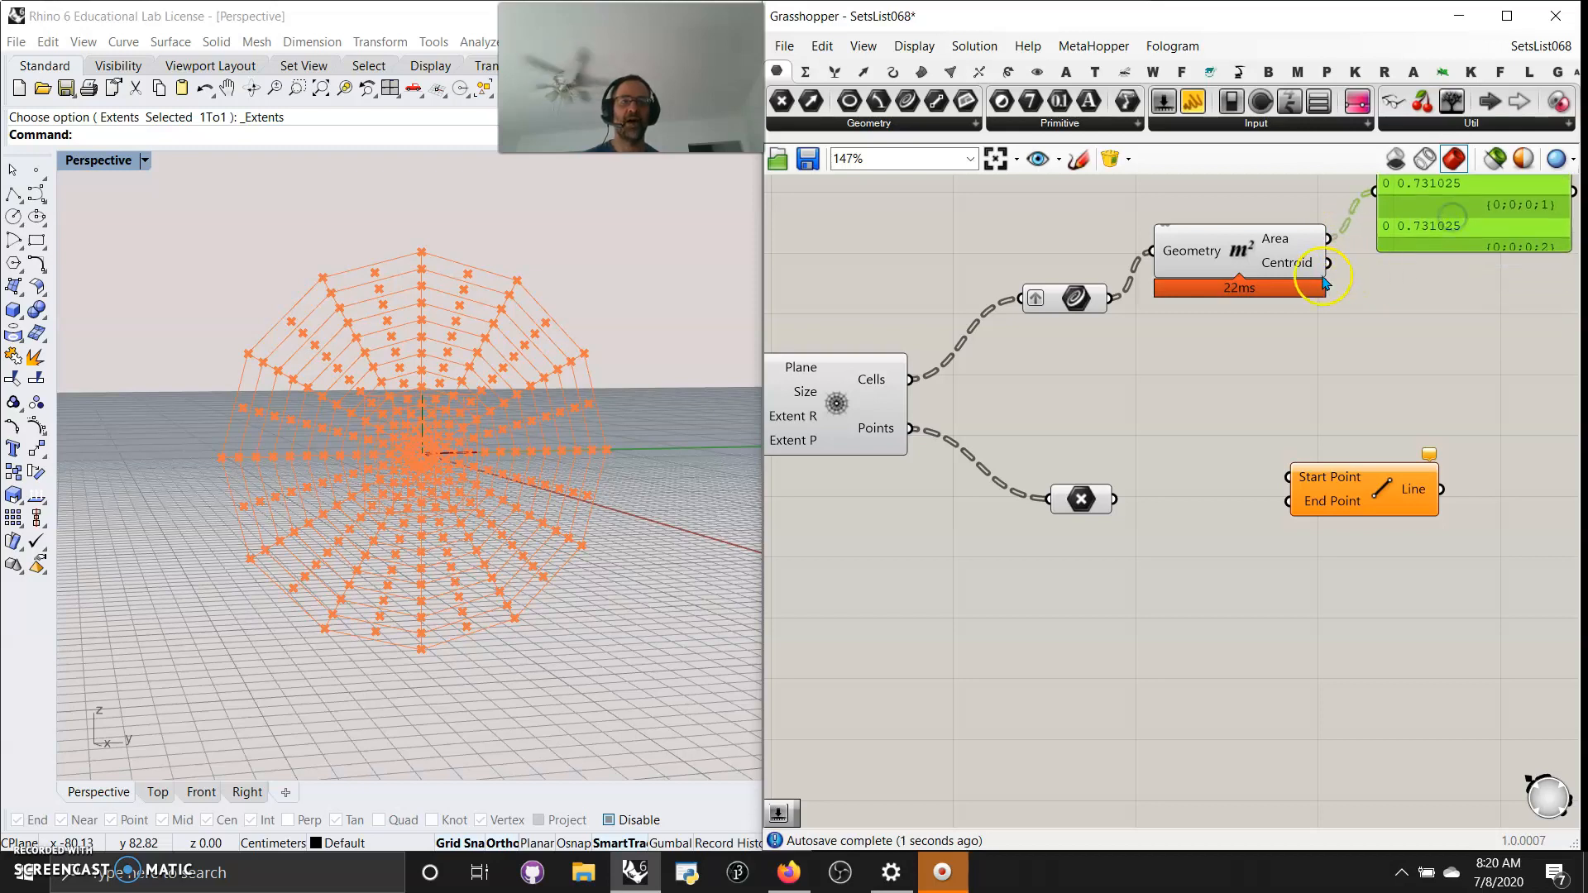
Feed the Centroid output into a new Point parameter, and move the grid's Points parameter and the Line component below it.
left_click(1288, 268)
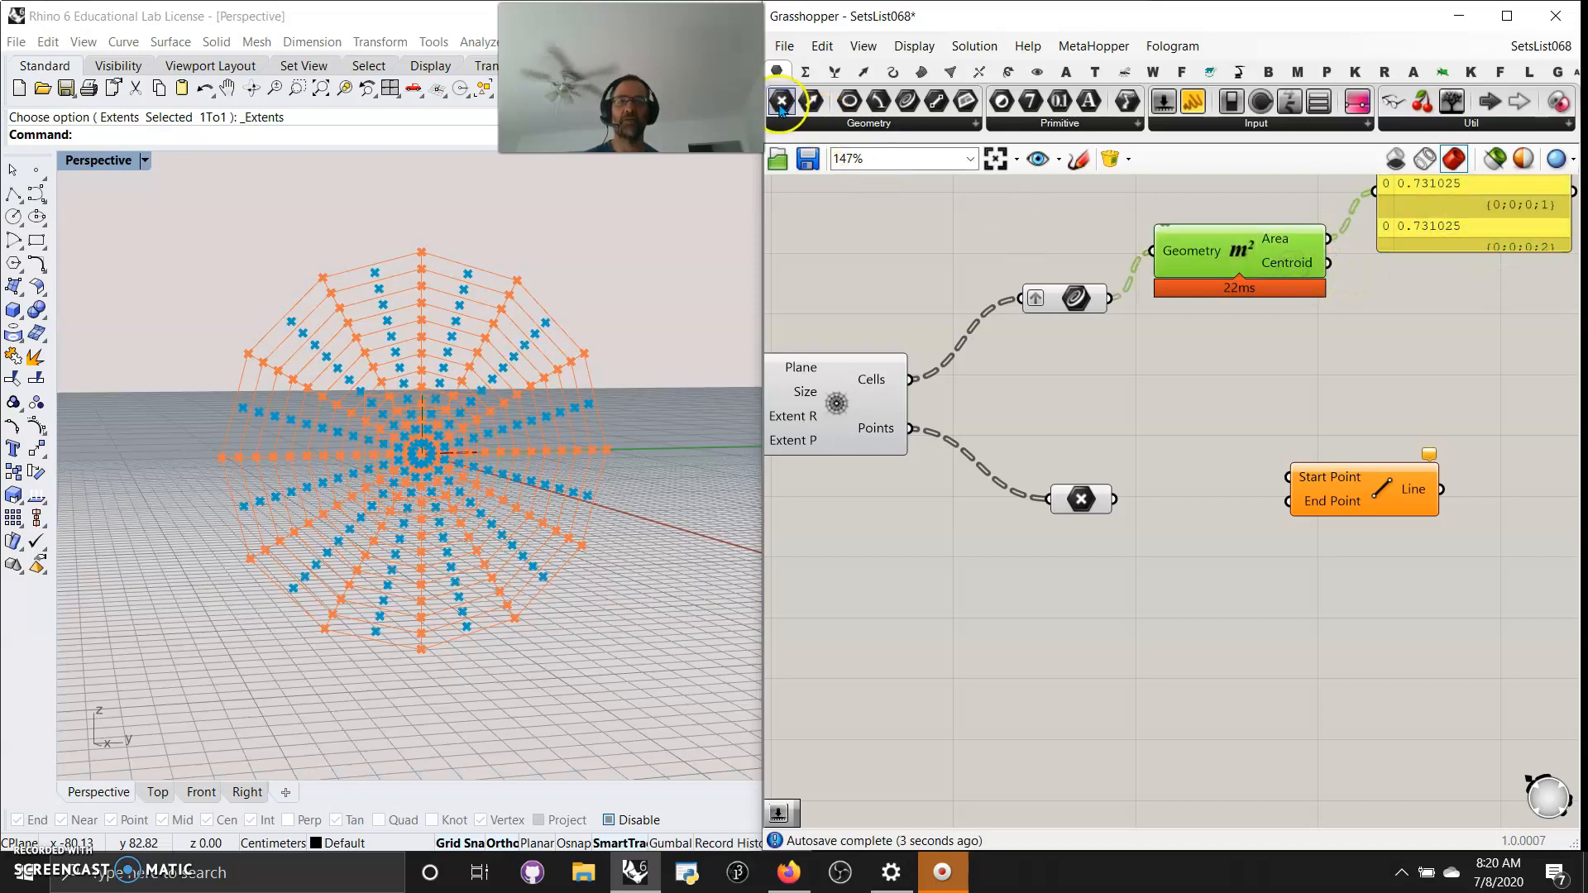
left_click_drag(1369, 297, 1430, 348)
right_click_drag(1197, 427, 1372, 420)
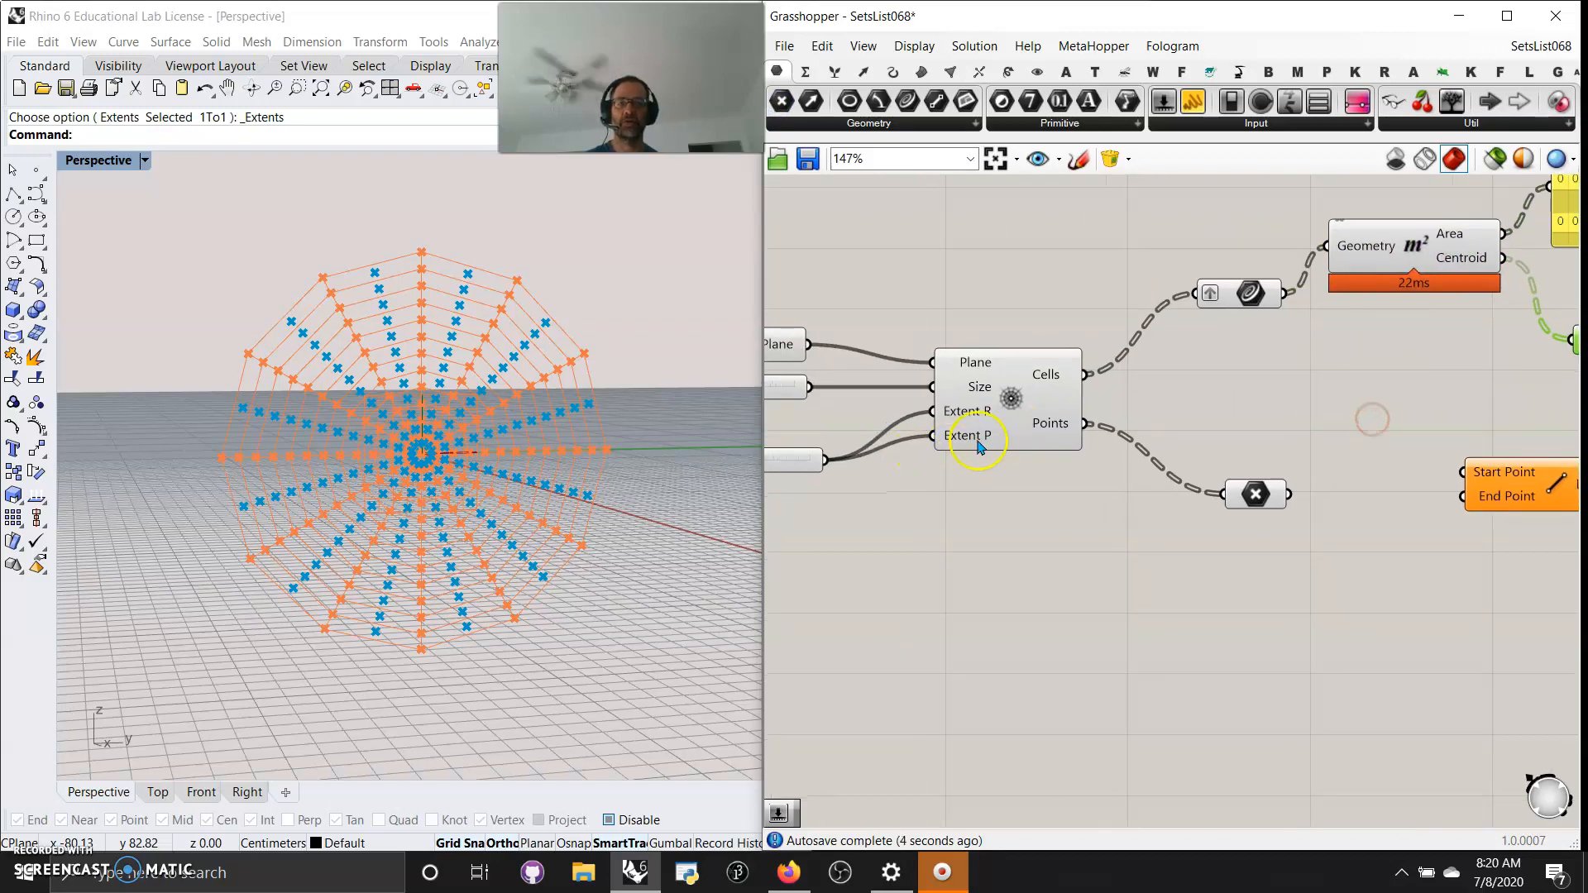
right_click_drag(1324, 600, 1028, 545)
left_click_drag(1255, 447, 1340, 504)
left_click_drag(989, 457, 1330, 441)
Reposition the Panel and feed it from the centroid Point parameter instead of the Area output.
right_click_drag(1403, 364, 1107, 525)
left_click_drag(1100, 314, 1310, 348)
left_click_drag(1045, 439, 1183, 323)
left_click_drag(1274, 359, 1291, 293)
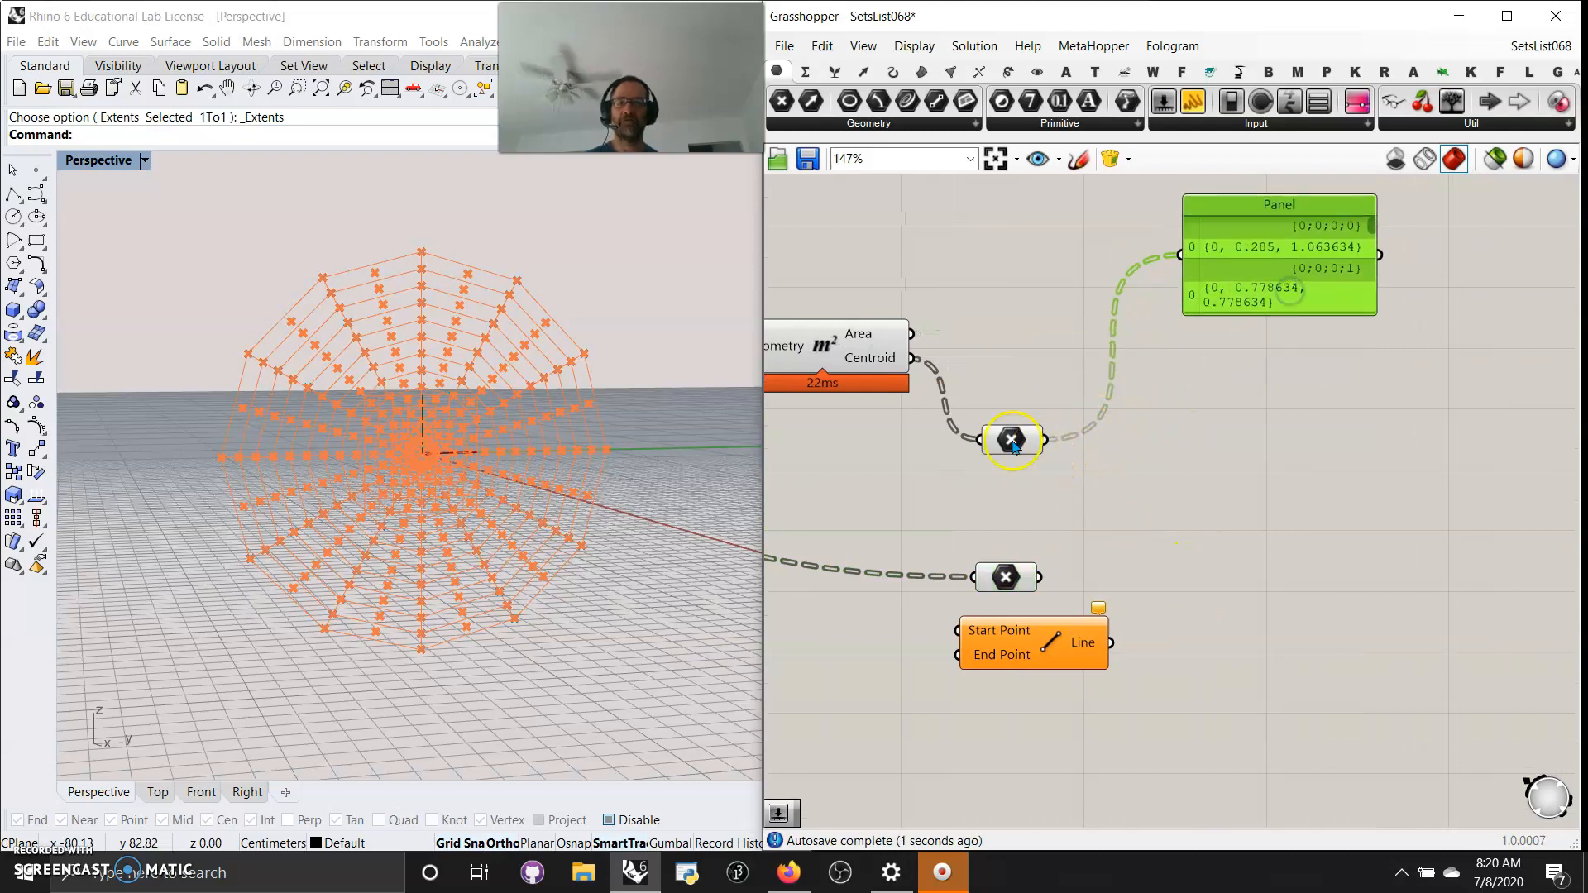
Remove the graft from the Curve parameter that passes the grid cells to the Area component.
right_click(882, 363)
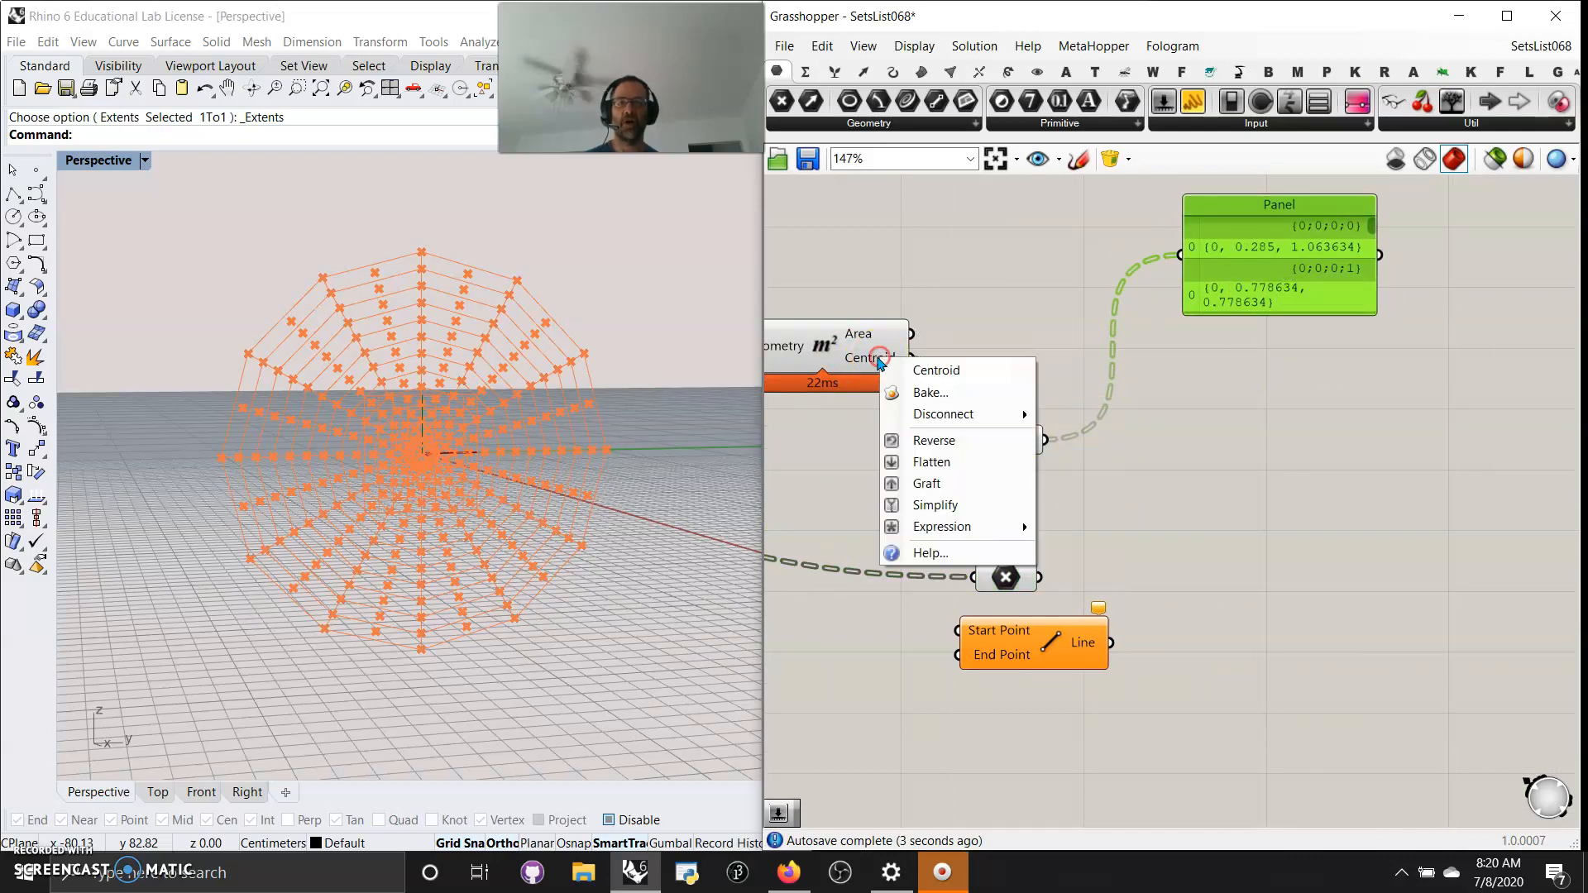
right_click_drag(809, 464, 909, 430)
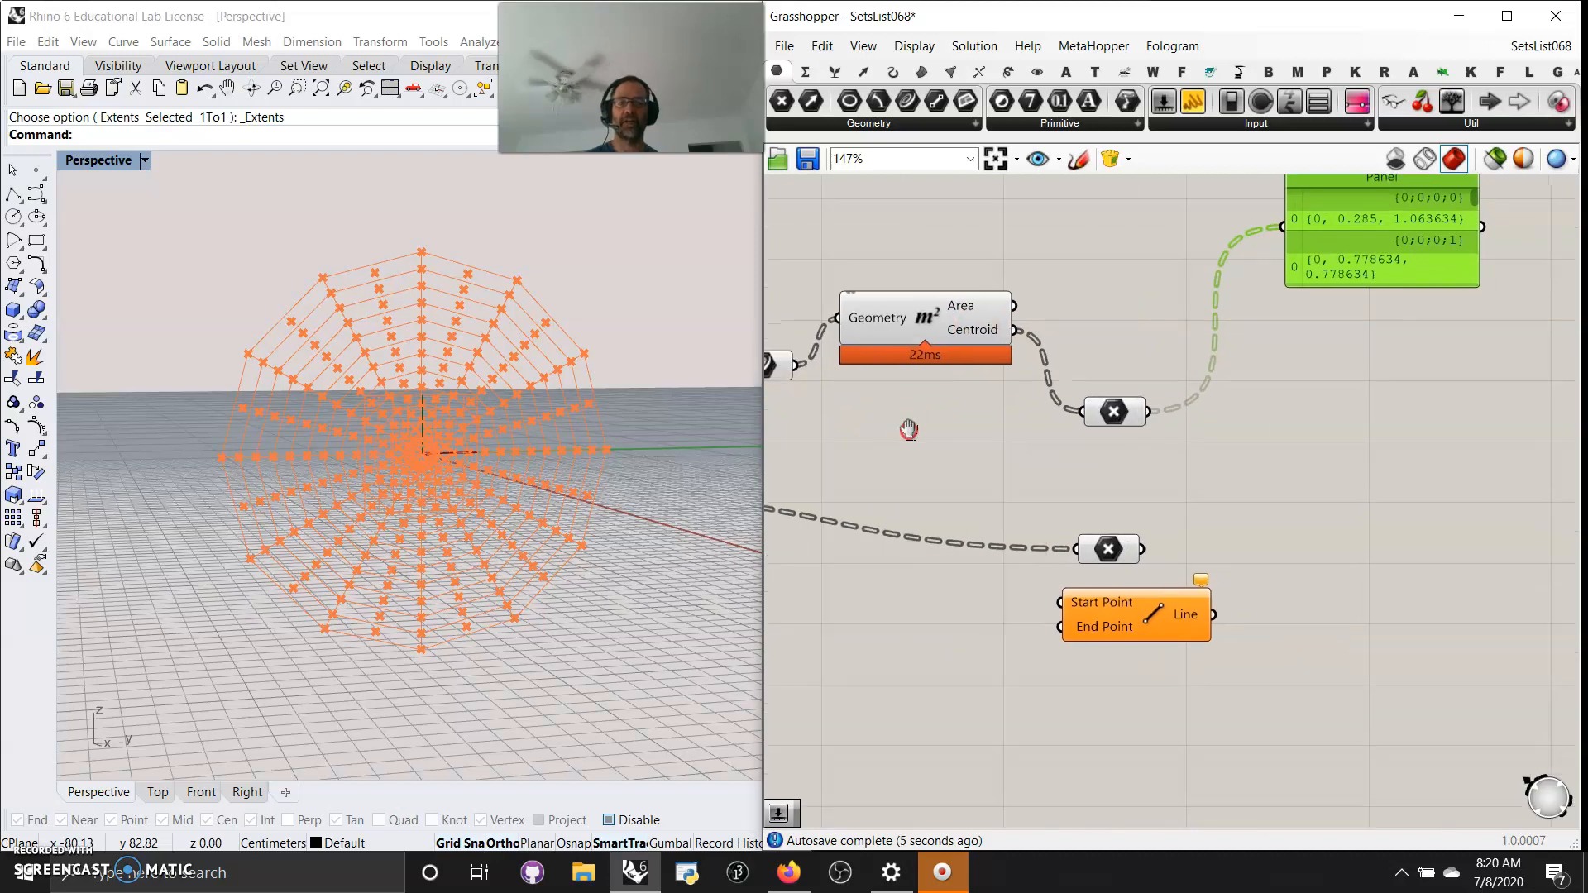
right_click(964, 335)
right_click_drag(817, 471, 1006, 455)
right_click(950, 350)
left_click(1009, 546)
Add a Param Viewer fed by the centroid Point parameter and place it below the Panel.
right_click_drag(1185, 444, 946, 460)
left_click_drag(1357, 284, 1423, 248)
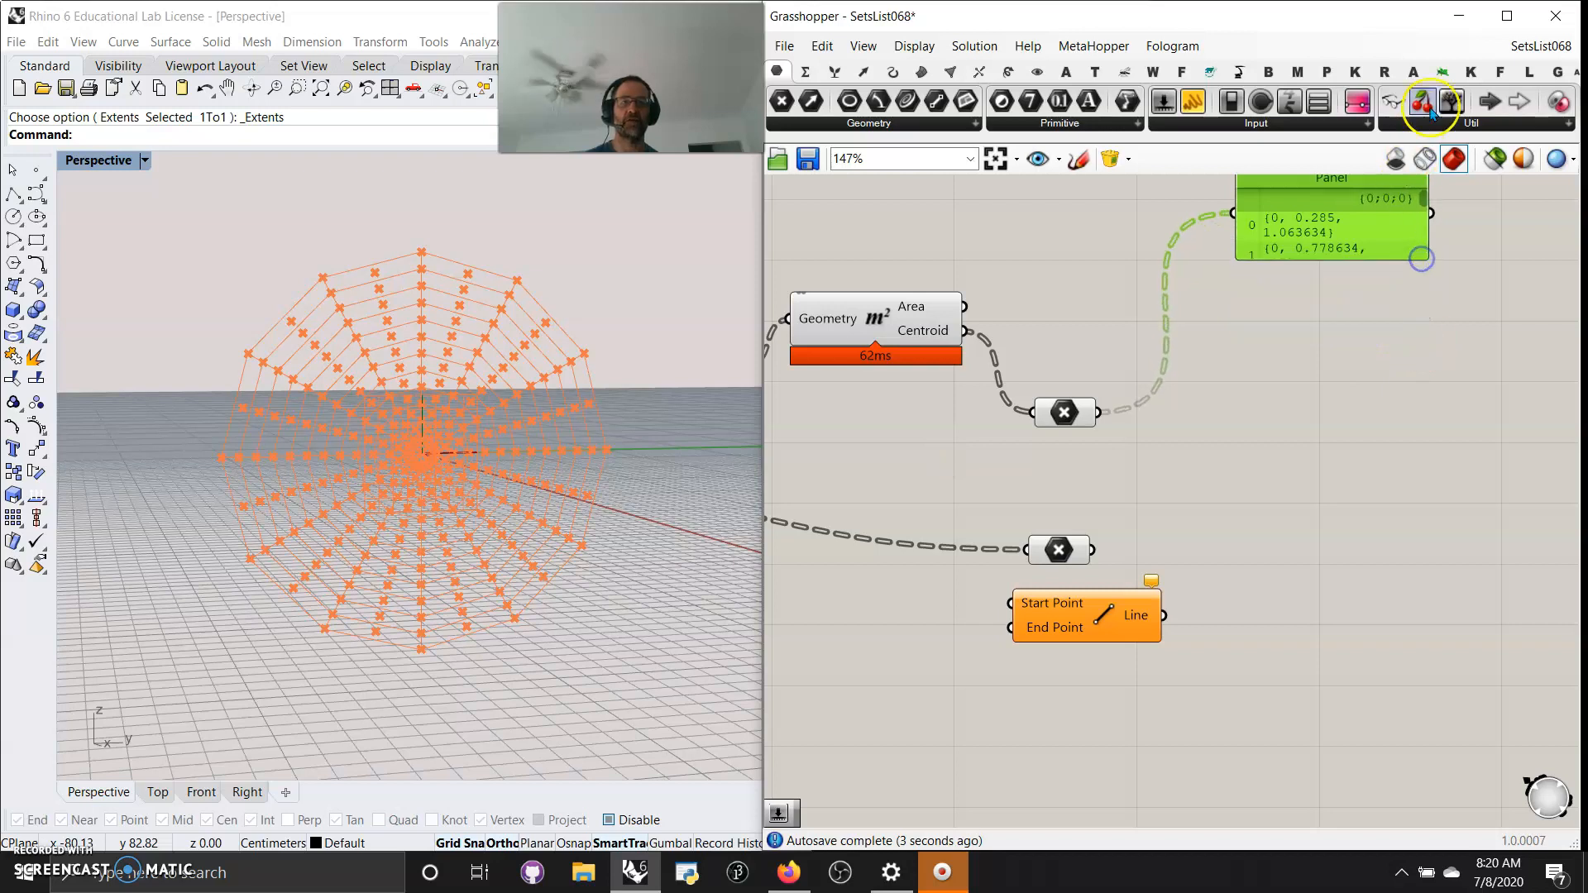
left_click_drag(1451, 101, 1330, 312)
left_click_drag(1073, 411, 1367, 389)
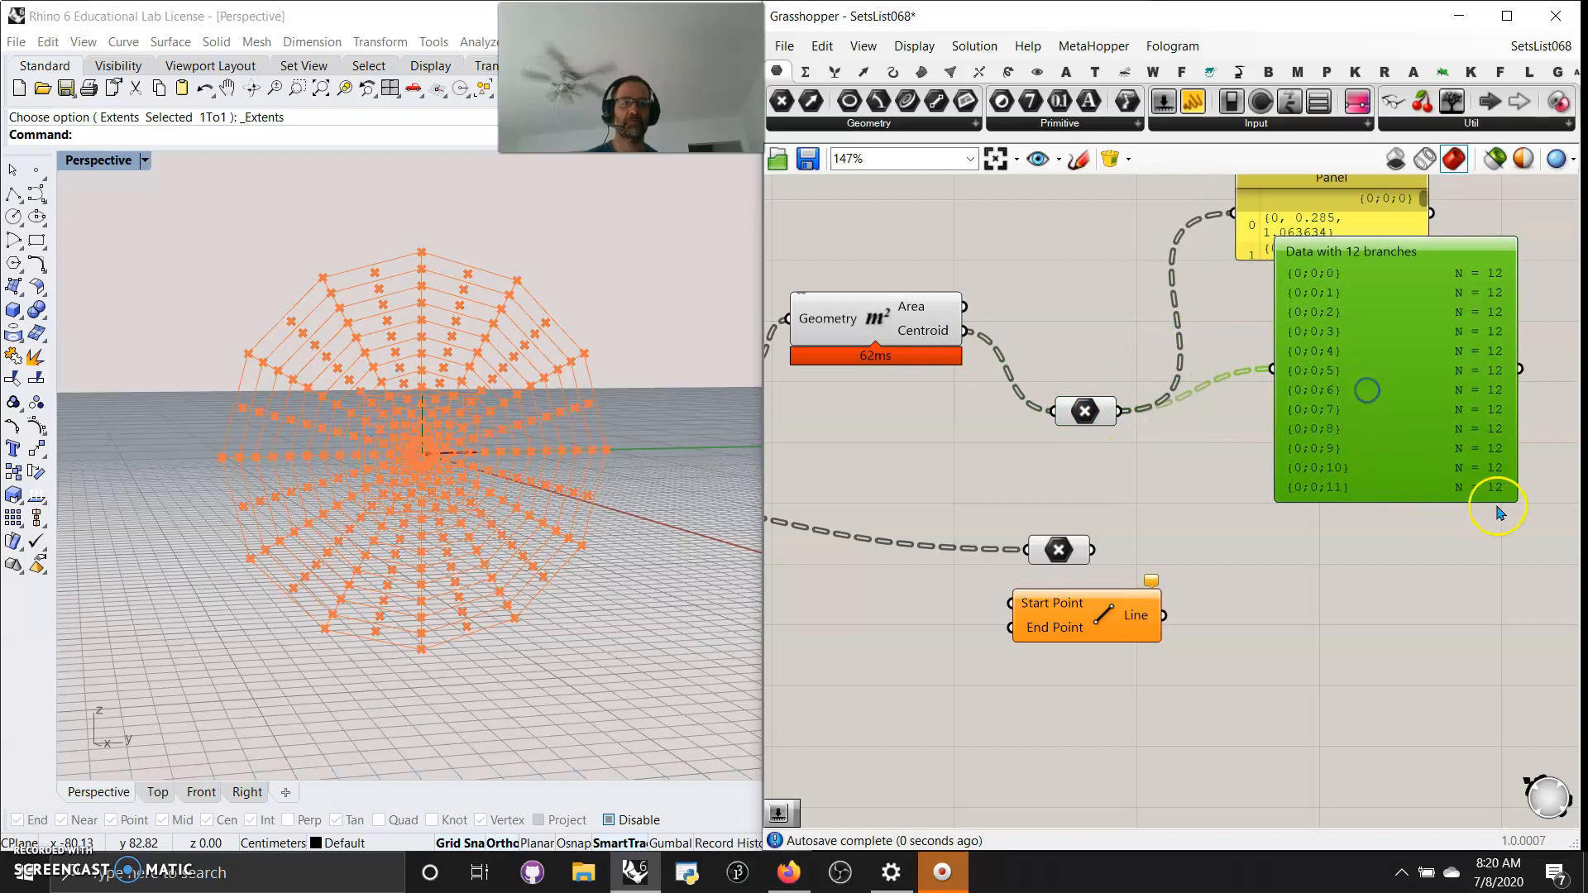
left_click_drag(1516, 499, 1520, 315)
left_click_drag(1417, 286, 1449, 561)
left_click_drag(1329, 486, 1402, 493)
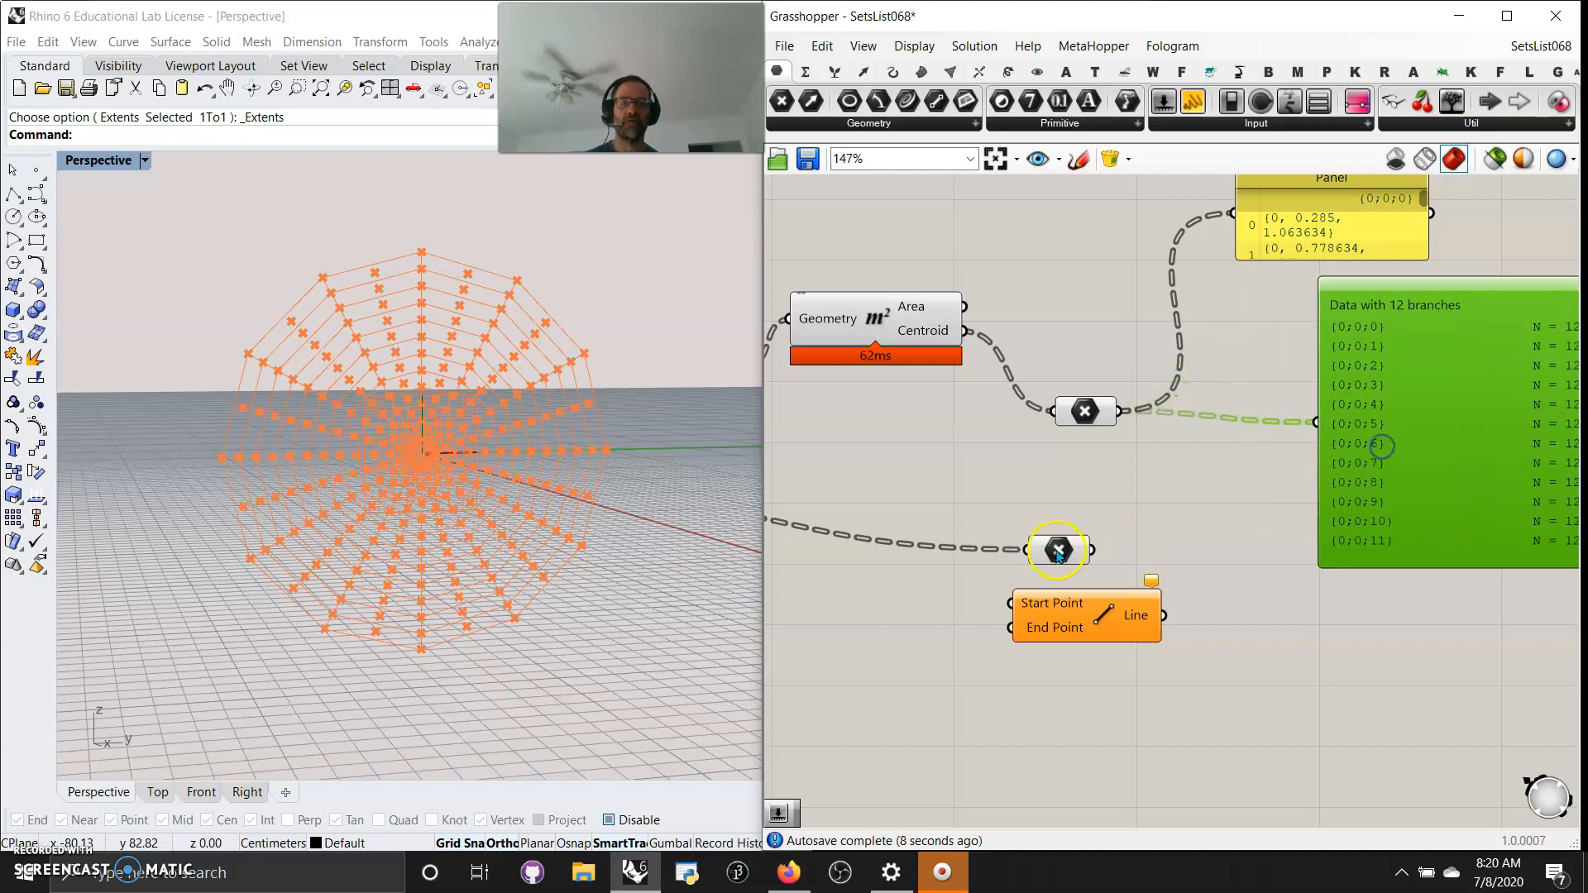
Add a second Param Viewer fed by the grid's Points parameter and shrink it to a shorter height.
left_click(1044, 549)
mouse_move(1046, 551)
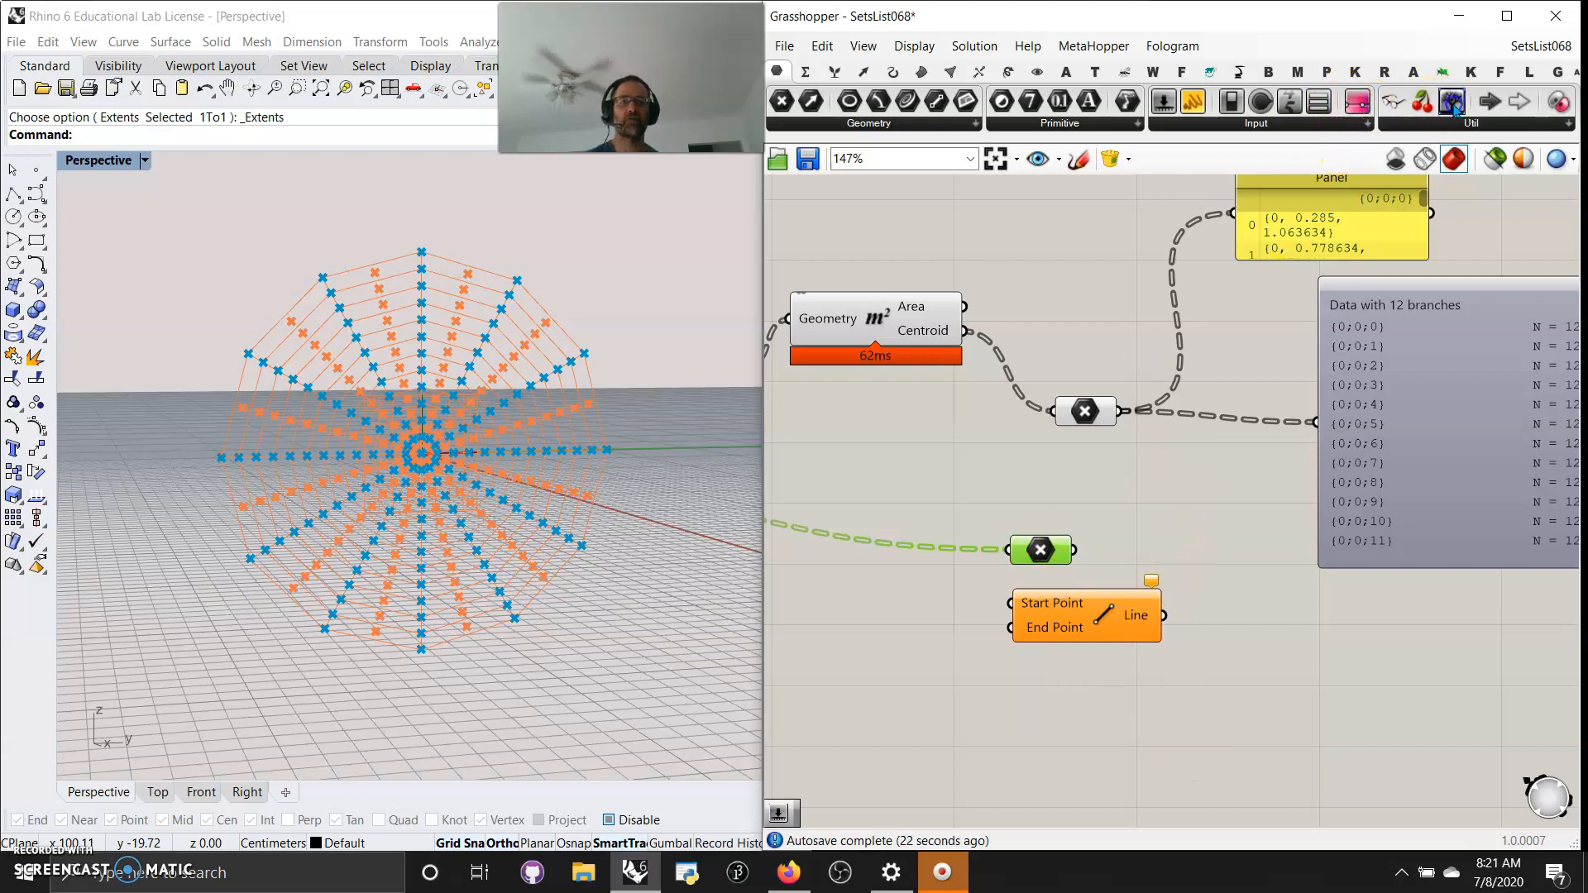
left_click_drag(1453, 103, 1386, 678)
left_click_drag(1076, 550, 1261, 674)
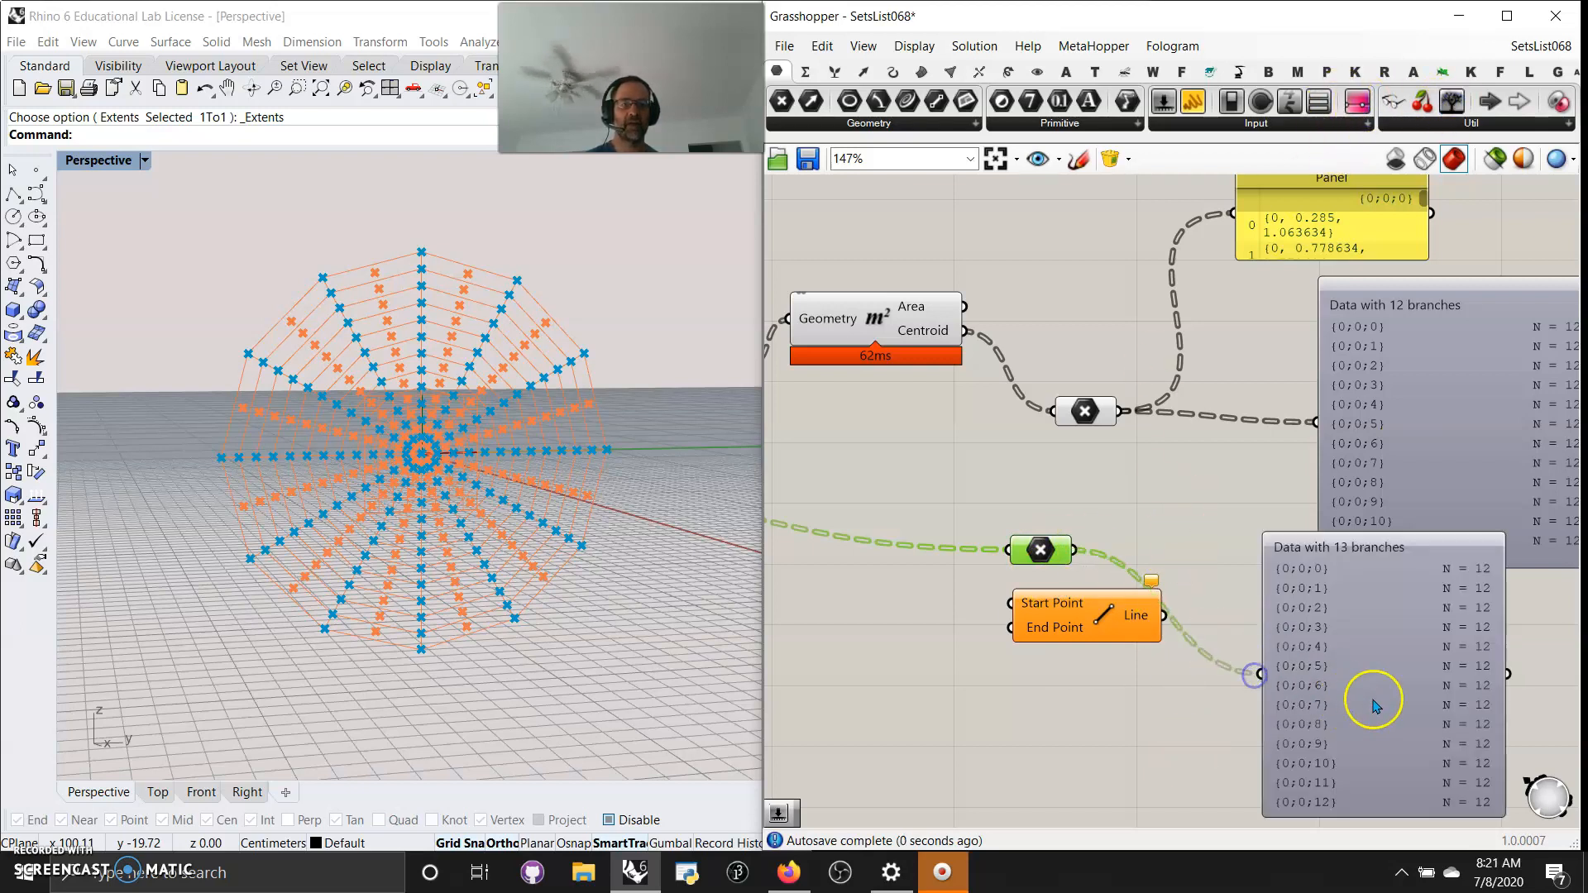
left_click_drag(1410, 817, 1441, 674)
right_click_drag(1247, 711, 1205, 648)
Move the Line component clear below the wires and line up the two Point parameters above it.
left_click_drag(1062, 563, 1075, 793)
right_click_drag(990, 662, 1253, 703)
left_click_drag(1335, 815, 1295, 682)
left_click_drag(1276, 526, 1243, 554)
left_click_drag(1338, 385, 1260, 418)
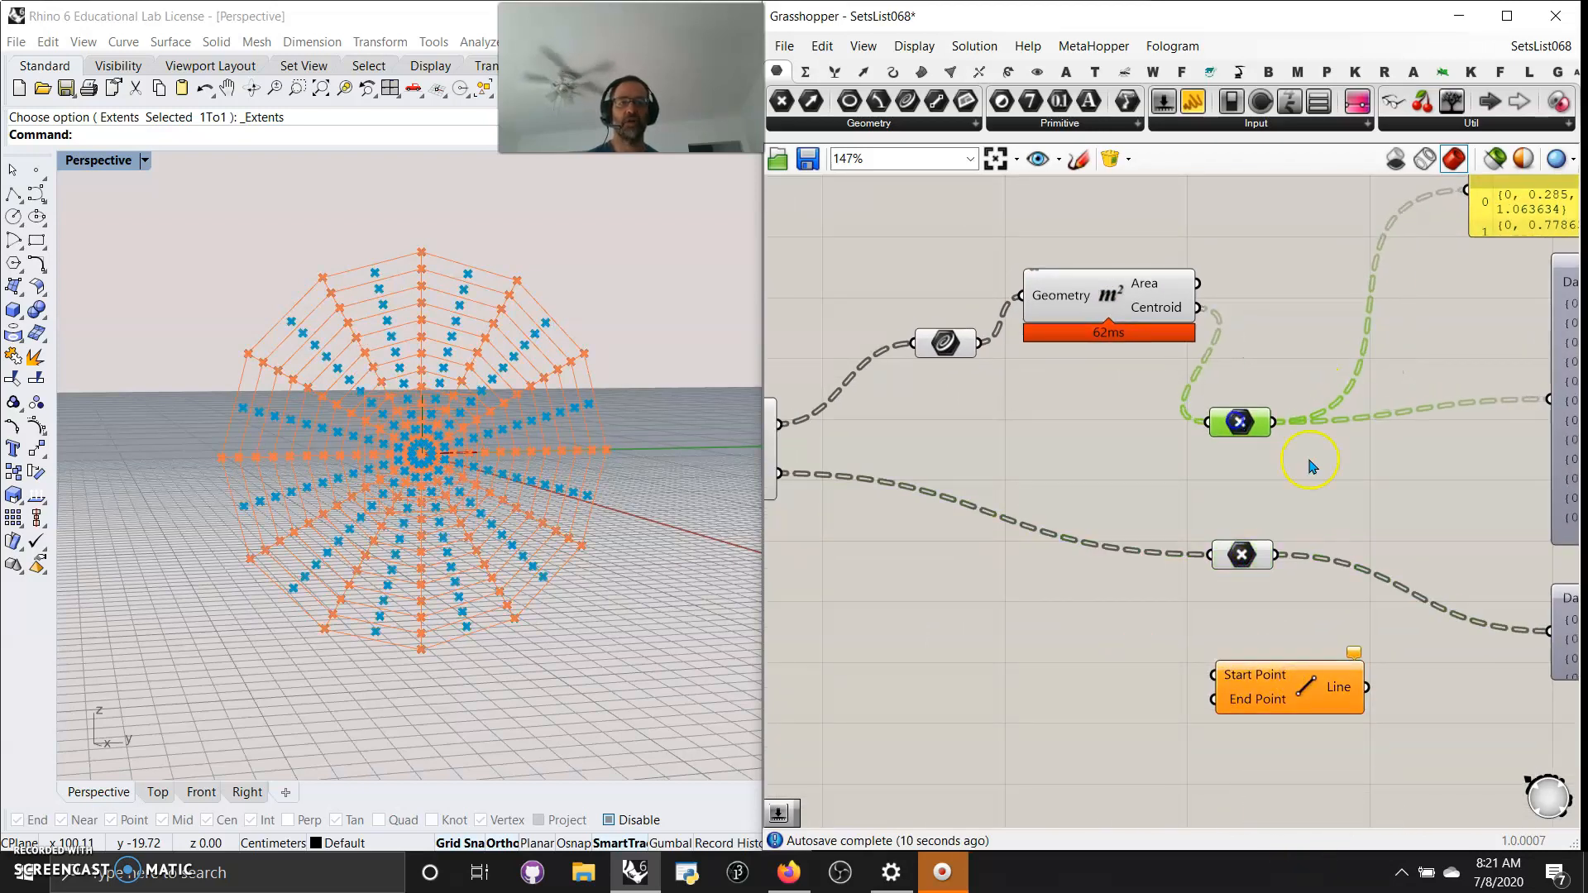
Place the Line component between the two Point parameters, connecting the centroids to Start Point and the grid points to End Point.
right_click_drag(1440, 541, 1211, 569)
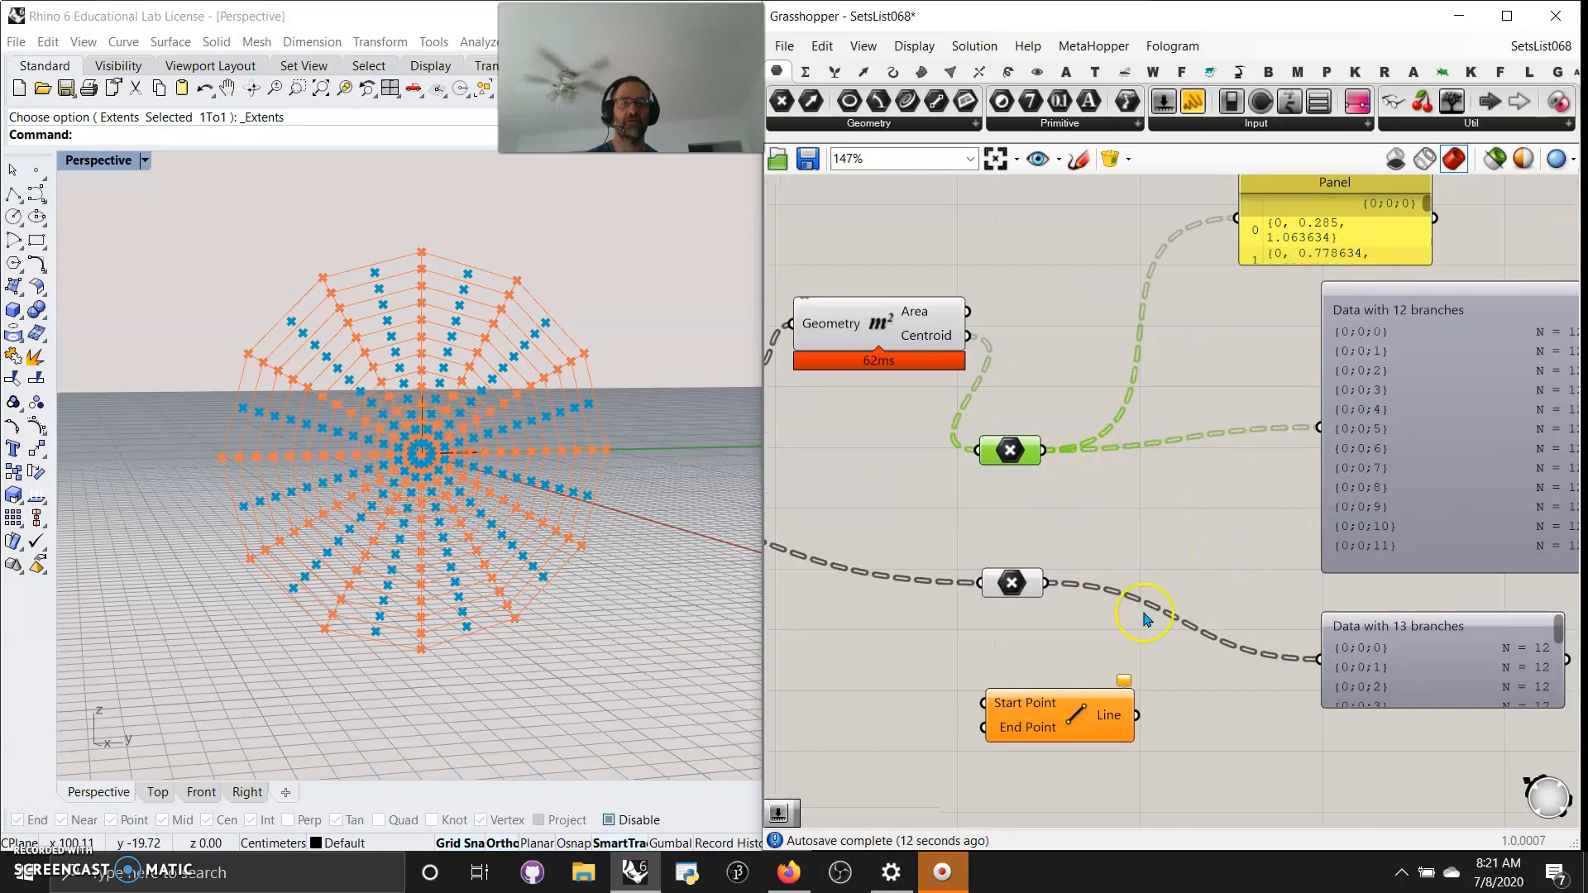
left_click_drag(1081, 722, 1187, 517)
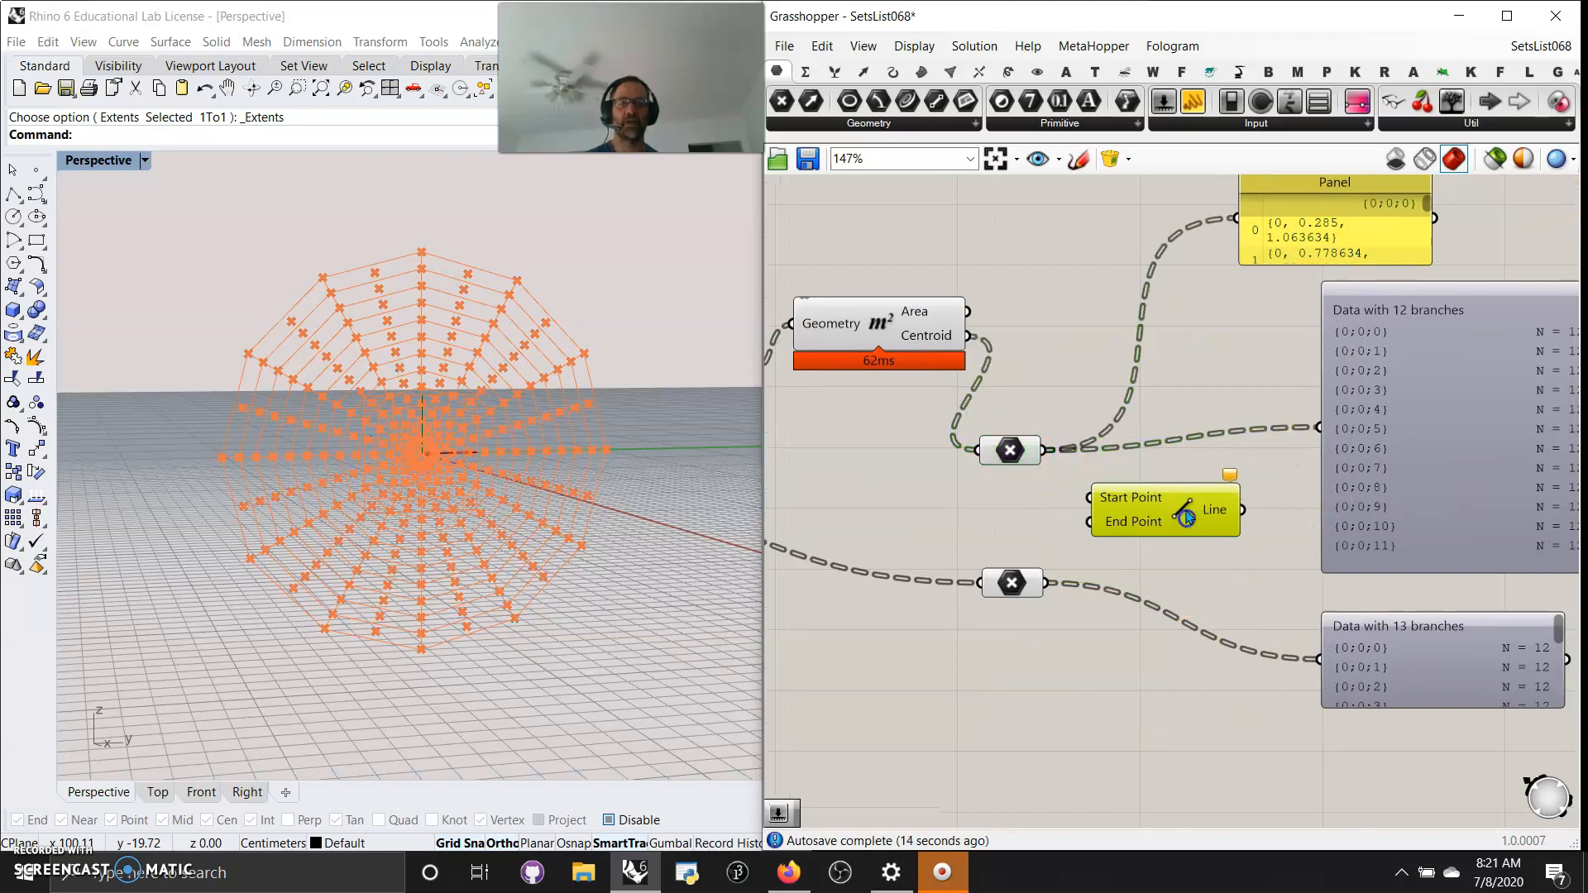
left_click_drag(1046, 451, 1090, 498)
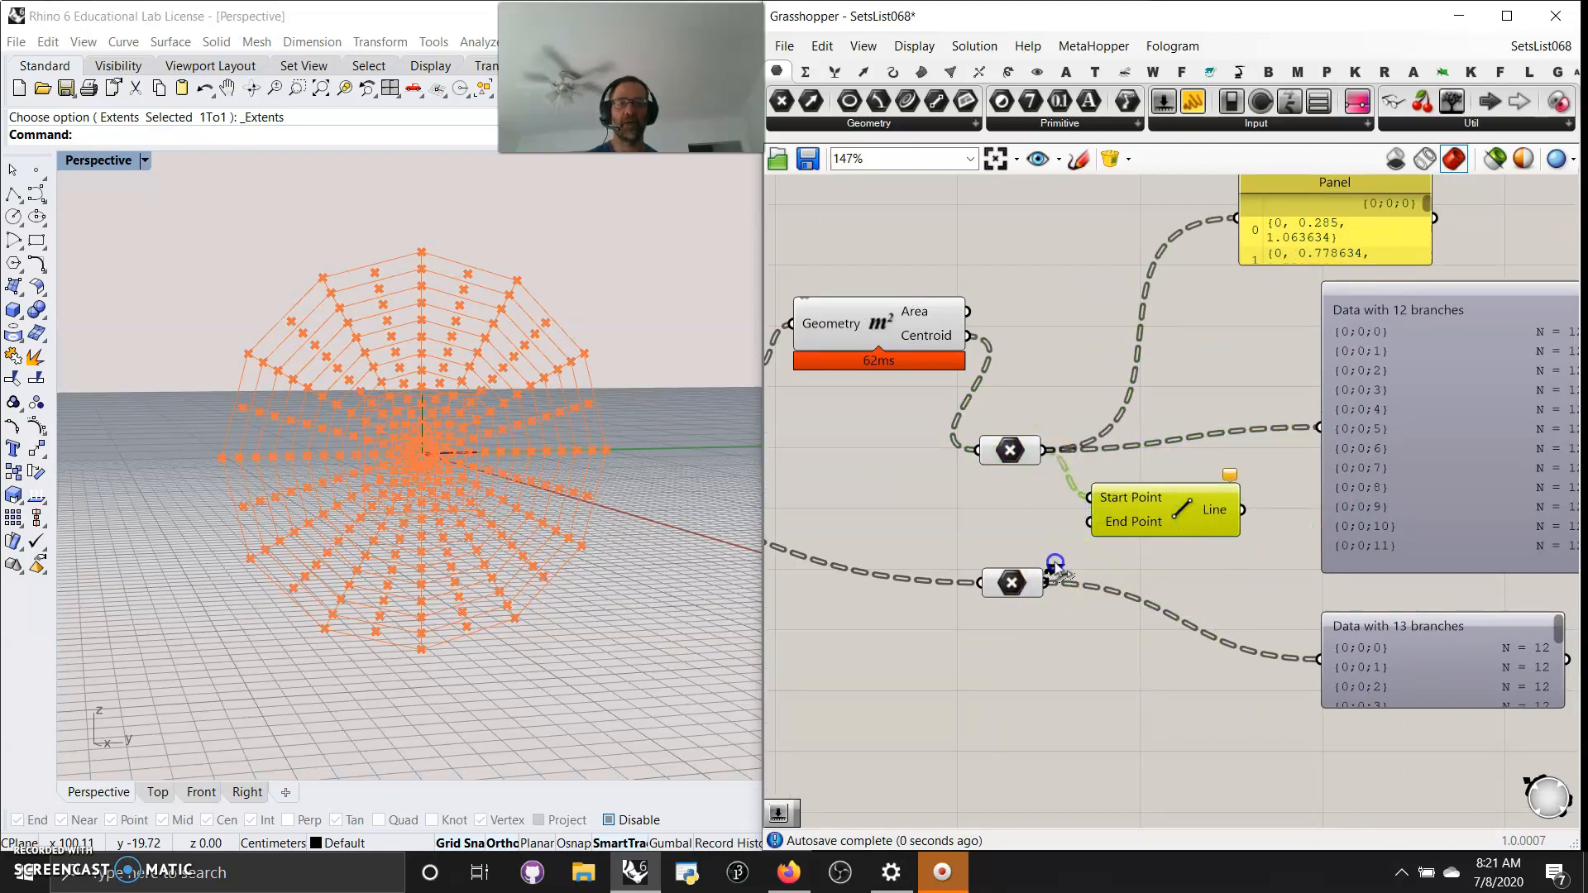
left_click_drag(1056, 570, 1090, 521)
right_click_drag(521, 476, 549, 506)
scroll(372, 556, "up", 6)
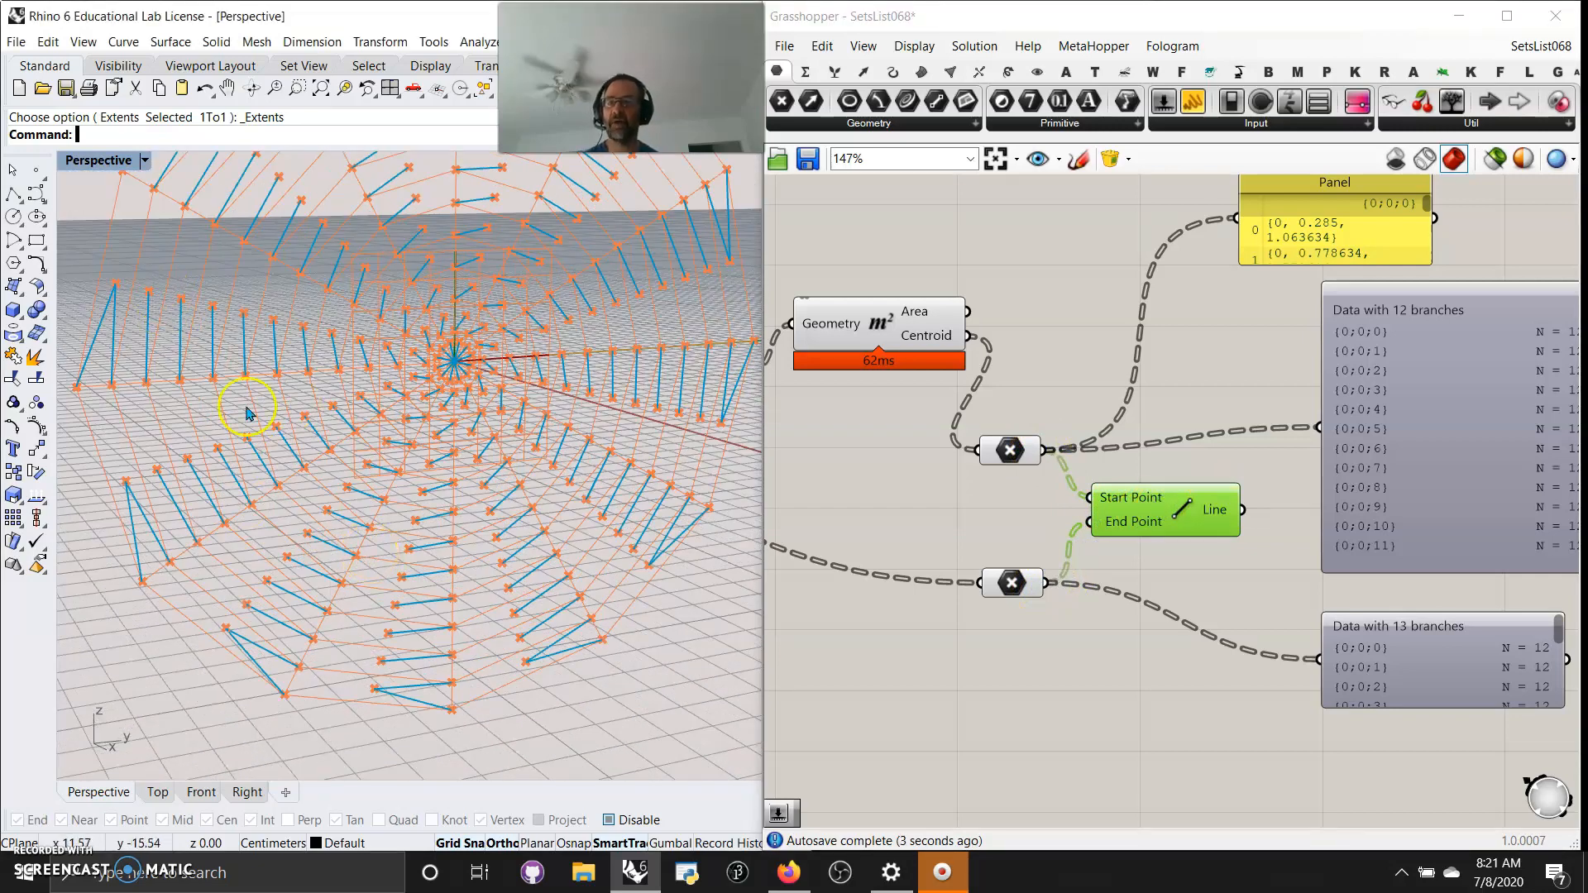
right_click_drag(241, 376, 425, 524)
Add a Panel fed by the grid's Points parameter, enlarge it, and scroll through its point coordinates.
mouse_move(1023, 586)
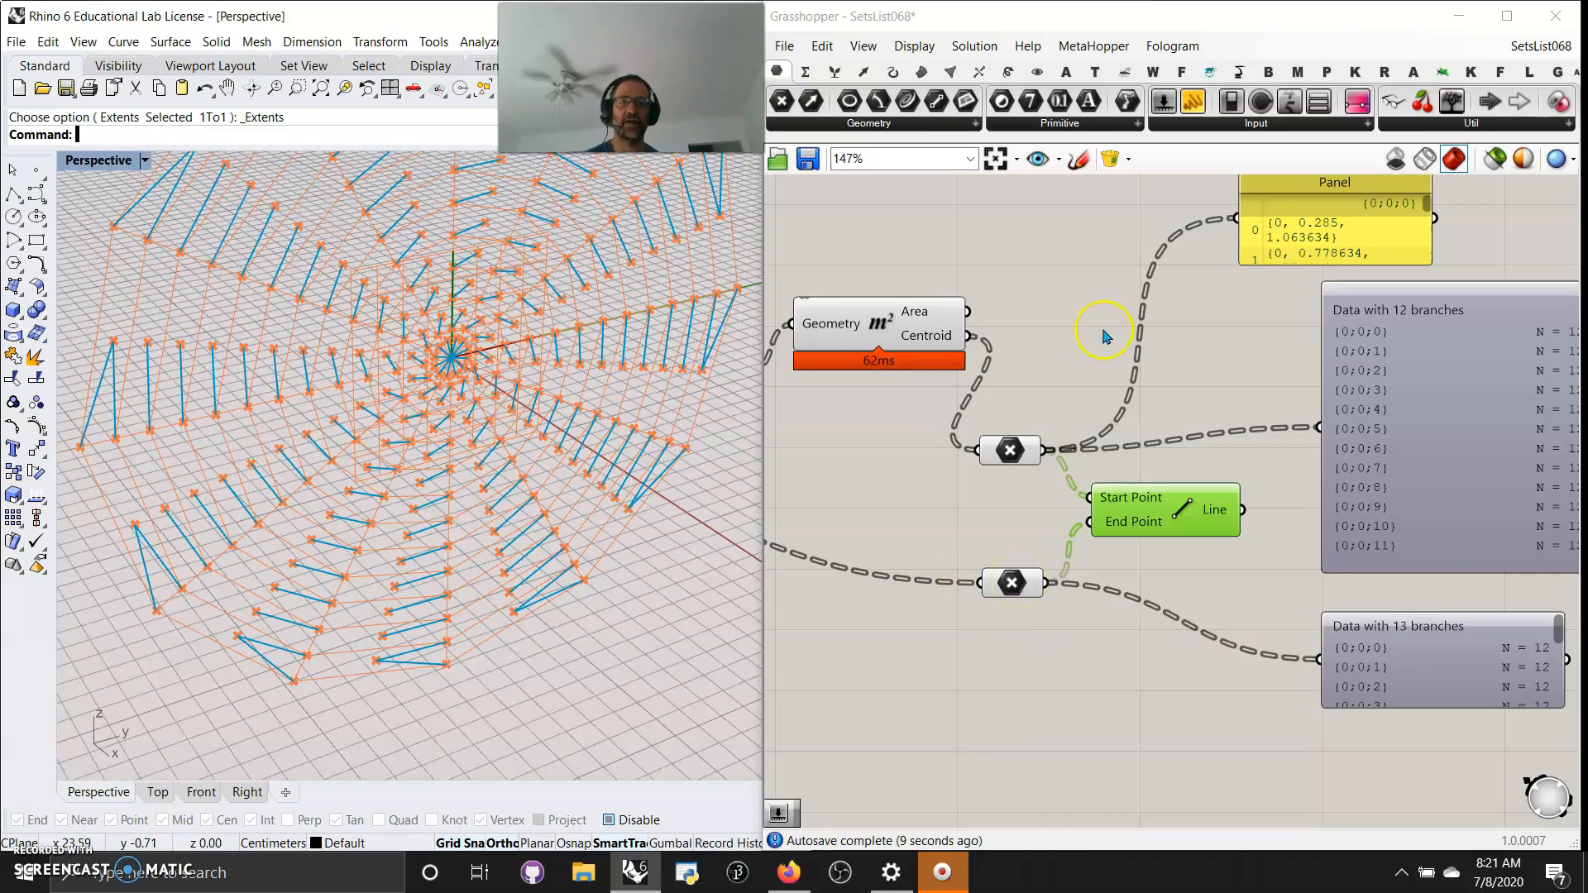
left_click_drag(1191, 91, 1166, 738)
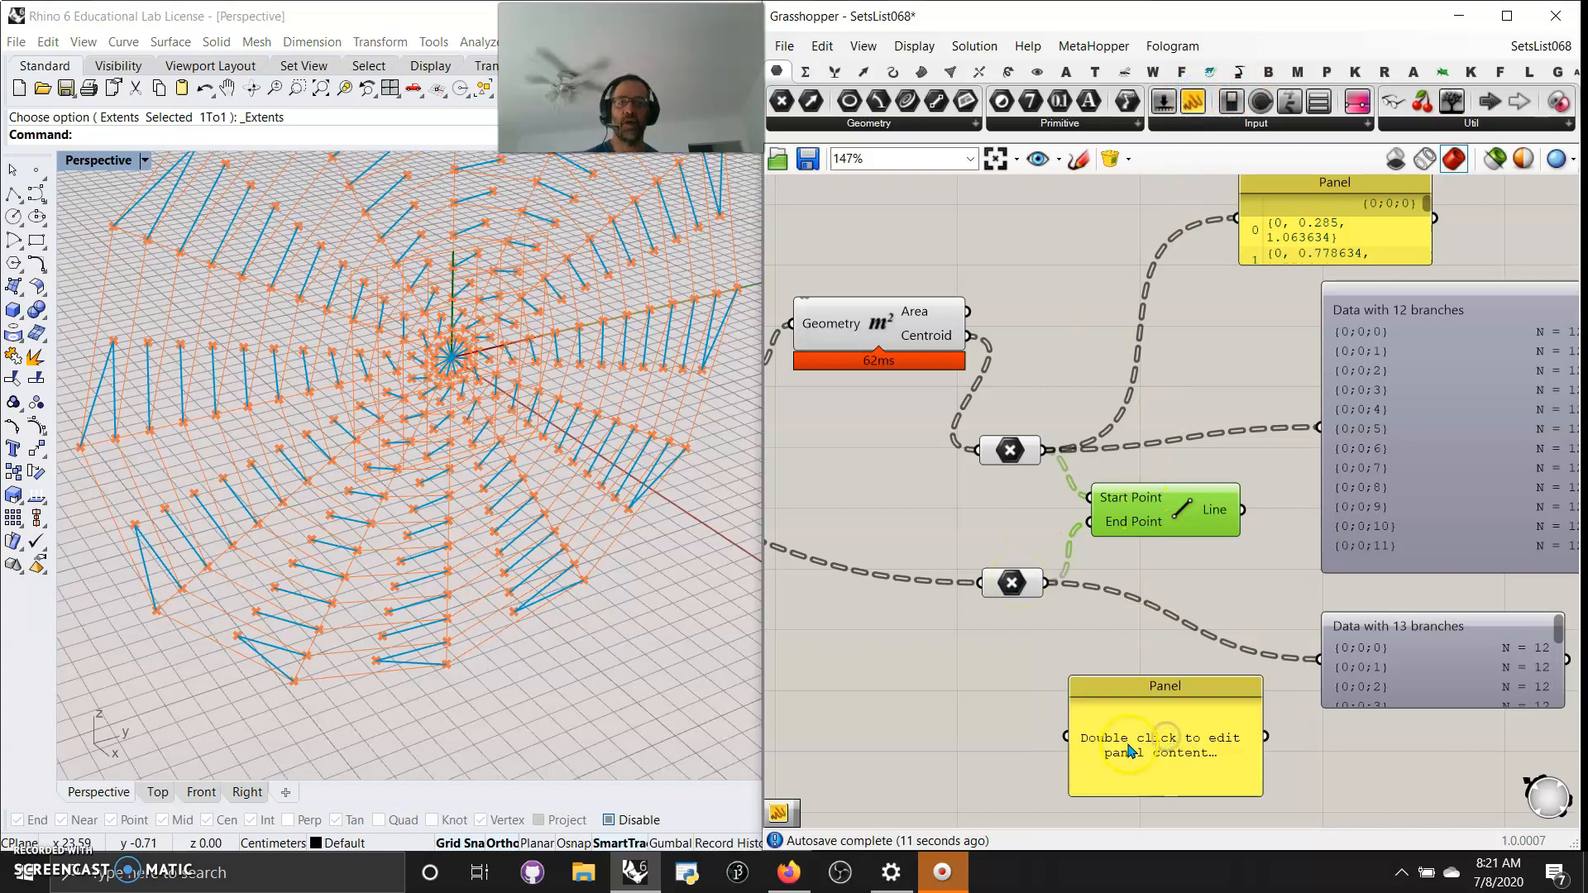
left_click_drag(1048, 580, 1066, 735)
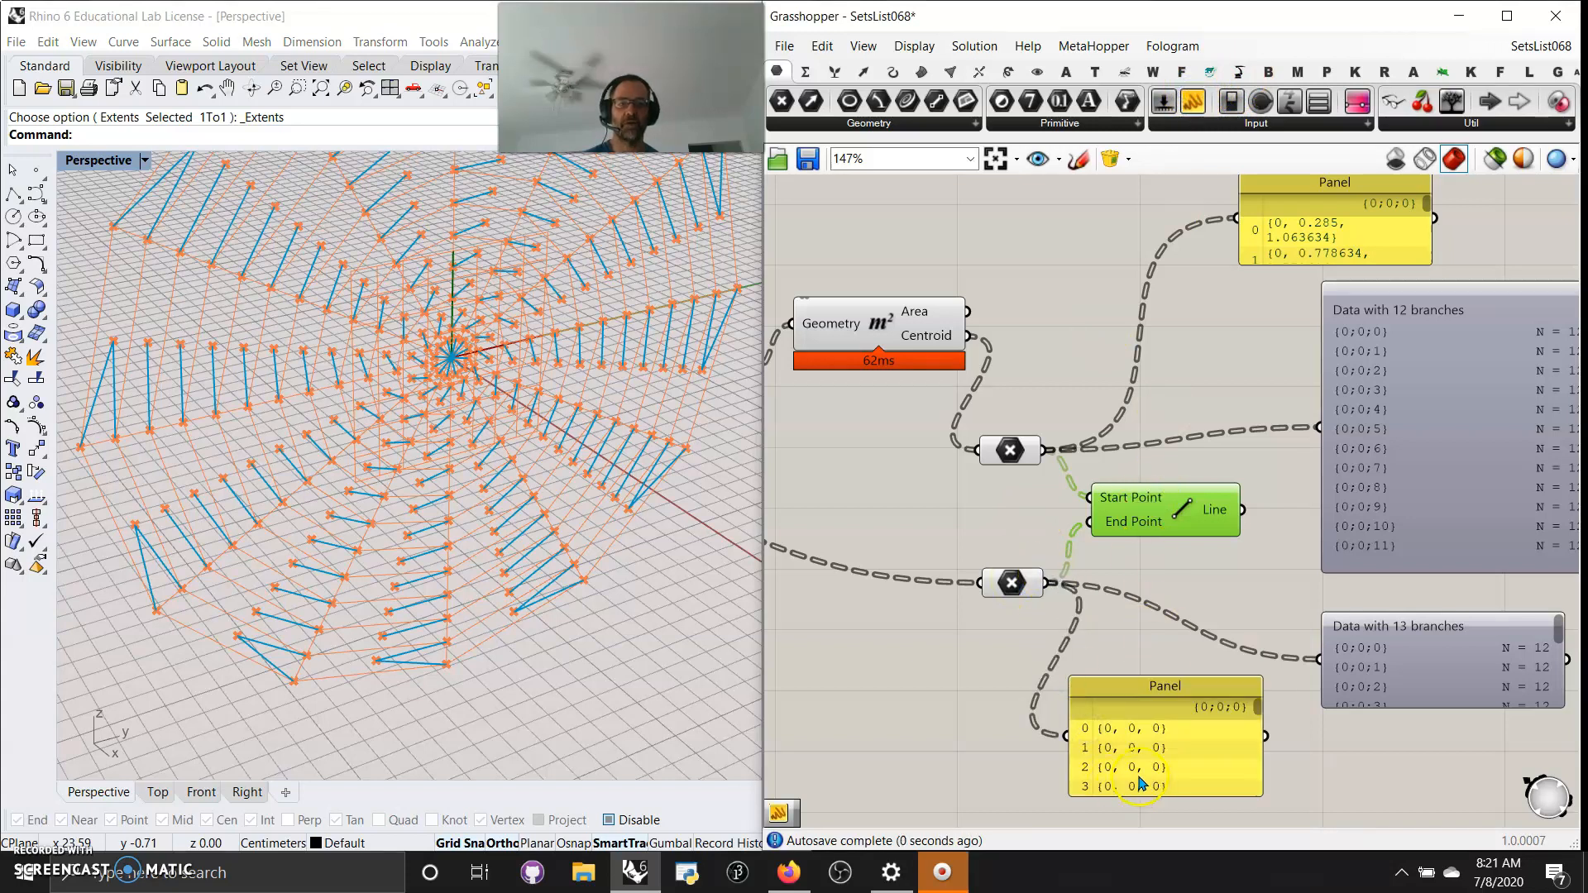
left_click_drag(1140, 776, 1251, 785)
left_click_drag(1285, 630, 1372, 722)
mouse_move(1213, 695)
left_mouse_down()
mouse_move(1213, 736)
mouse_move(1201, 678)
left_mouse_up()
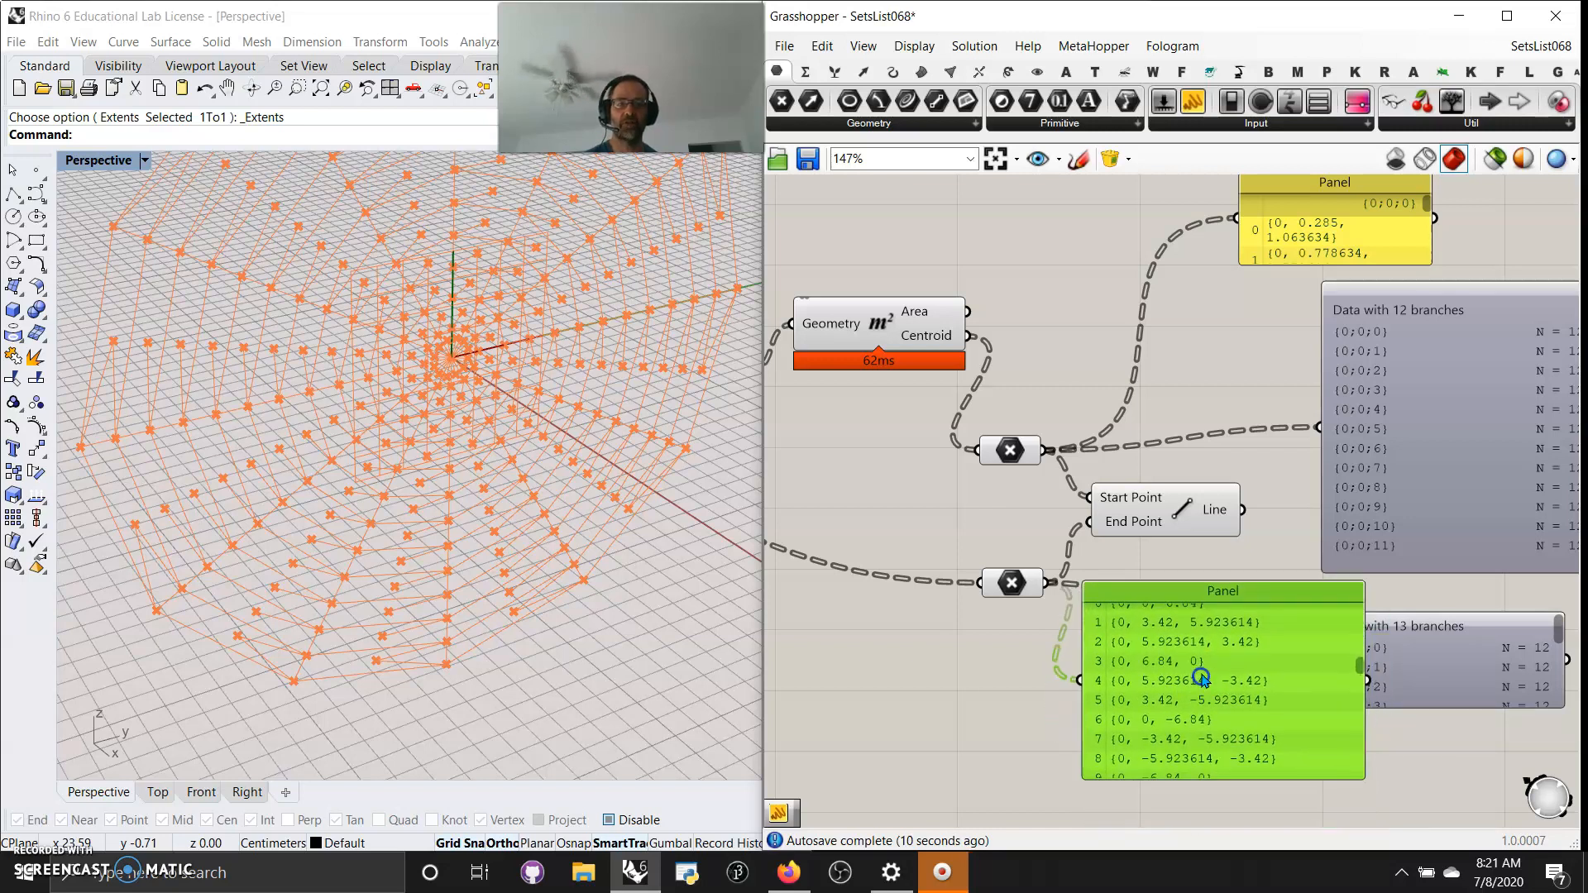
scroll(1200, 678, "up", 3)
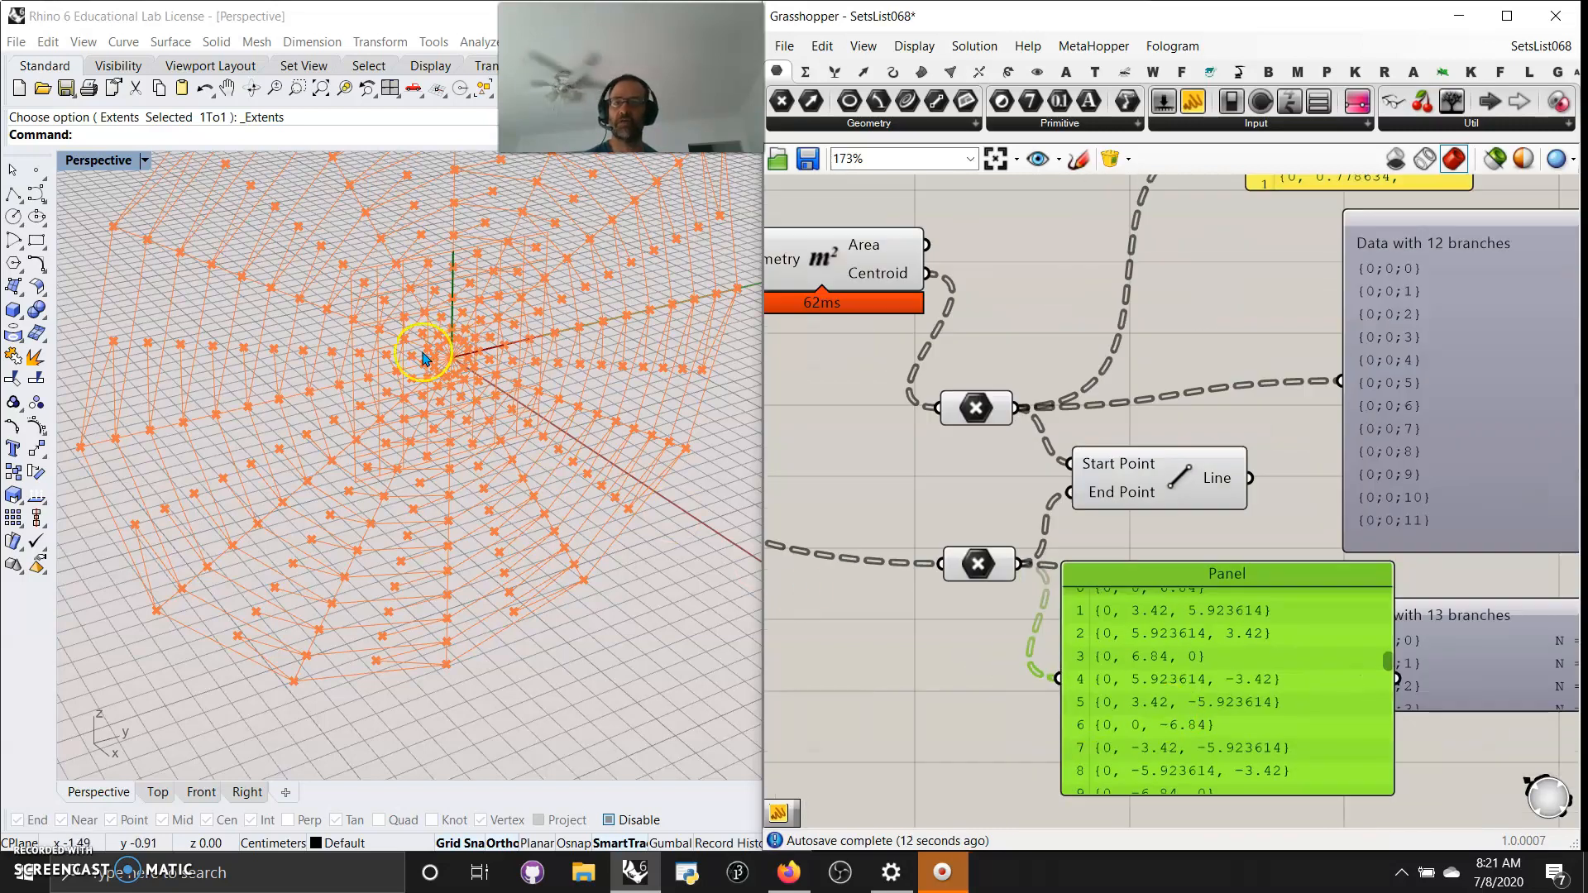
Select the Panels and Param Viewers together and move them well away from the Line component to free up canvas space.
left_click_drag(1204, 655, 1352, 750)
scroll(1255, 668, "down", 5)
right_click_drag(1203, 719, 913, 691)
scroll(879, 416, "up", 2)
scroll(914, 690, "down", 3)
left_click_drag(1173, 765, 1012, 362)
left_click_drag(1048, 523, 1362, 483)
Select the Line component to highlight the lines between the centroids and the grid points.
scroll(944, 611, "up", 4)
scroll(944, 611, "up", 1)
right_click_drag(944, 611, 1119, 639)
right_click_drag(943, 638, 1061, 686)
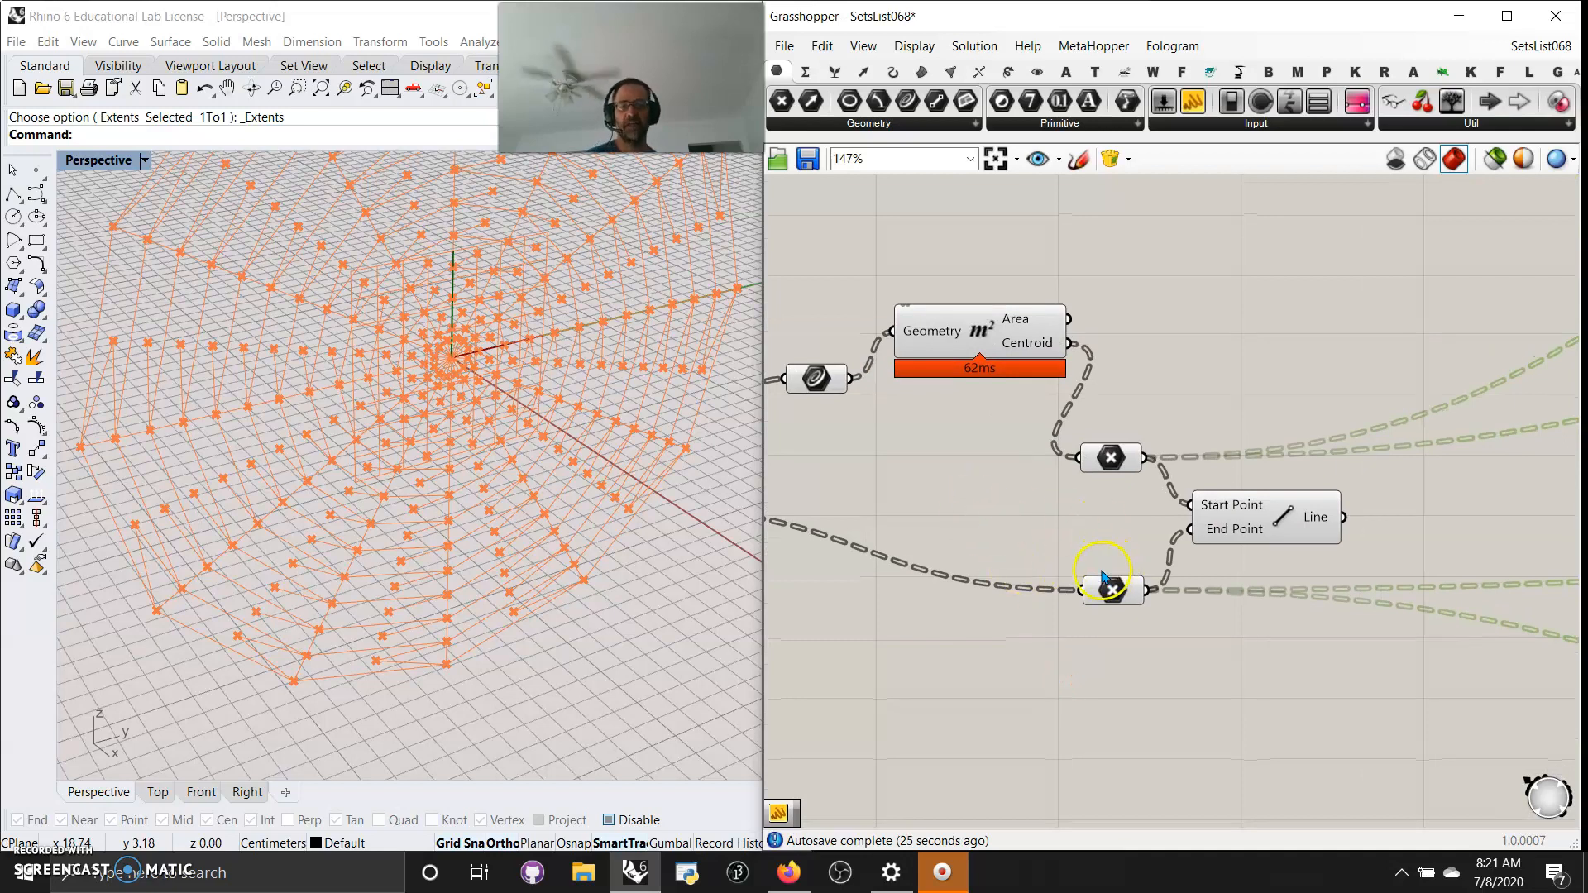
right_click_drag(1227, 722, 1039, 680)
left_click(1100, 503)
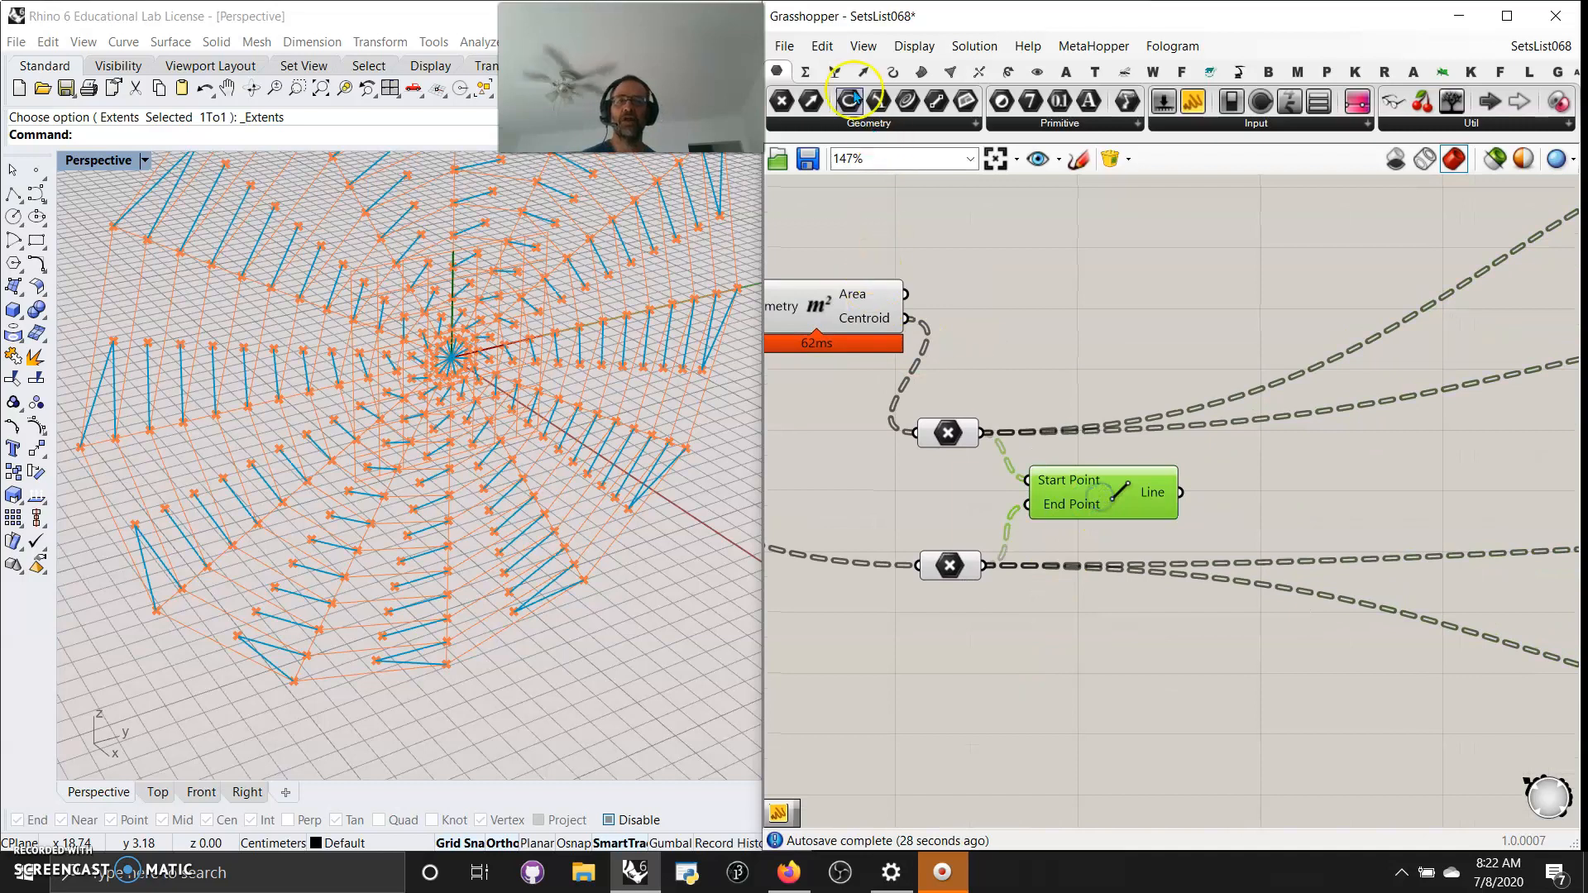
Place a Cull Index component below the Line component.
left_click(835, 72)
left_click(885, 124)
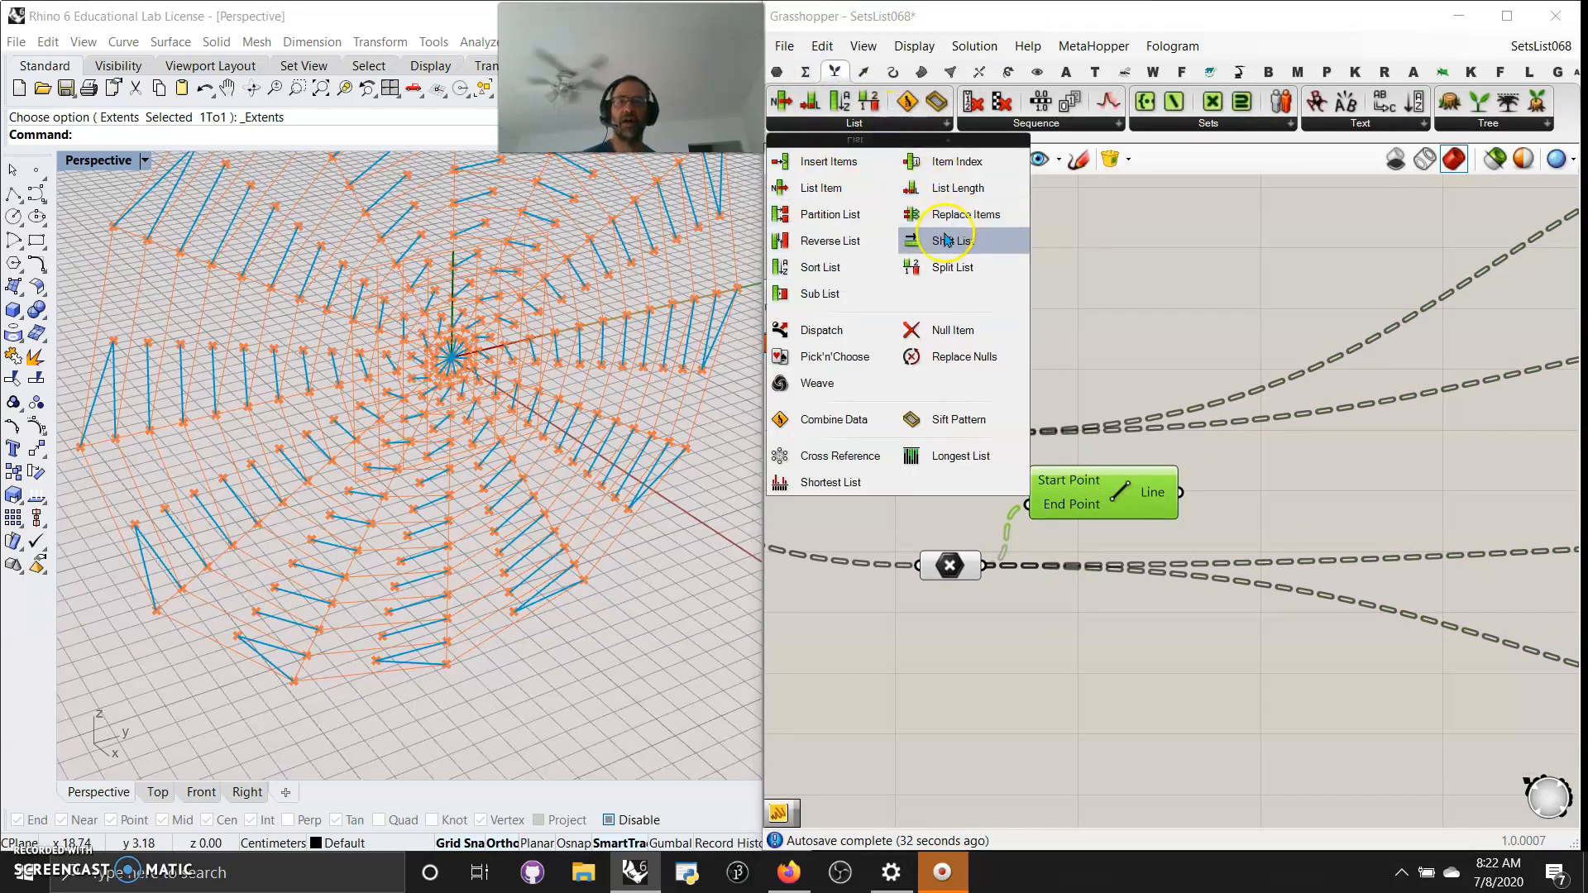
left_click(995, 124)
left_click_drag(988, 163, 1186, 642)
Reposition the Panel with the grid point coordinates, enlarge it, and scroll to its first branch.
right_click_drag(1375, 580, 835, 586)
scroll(1217, 543, "down", 4)
left_click_drag(1520, 679, 1238, 673)
scroll(1158, 674, "up", 6)
left_click_drag(1351, 637, 1382, 449)
left_click_drag(1411, 547, 1439, 762)
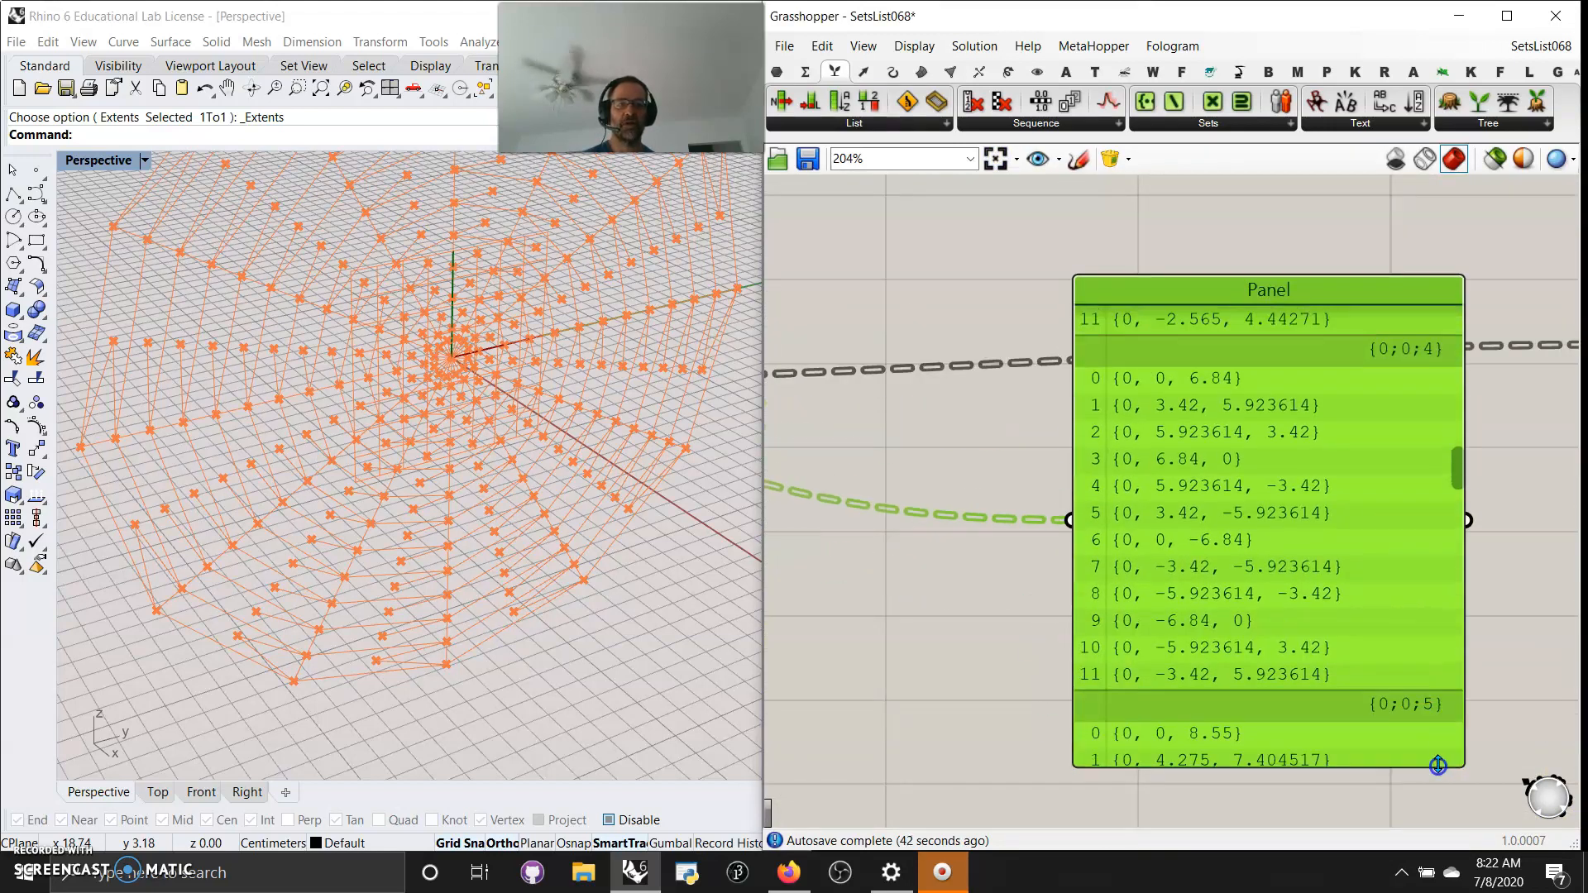
left_click_drag(1453, 486, 1421, 327)
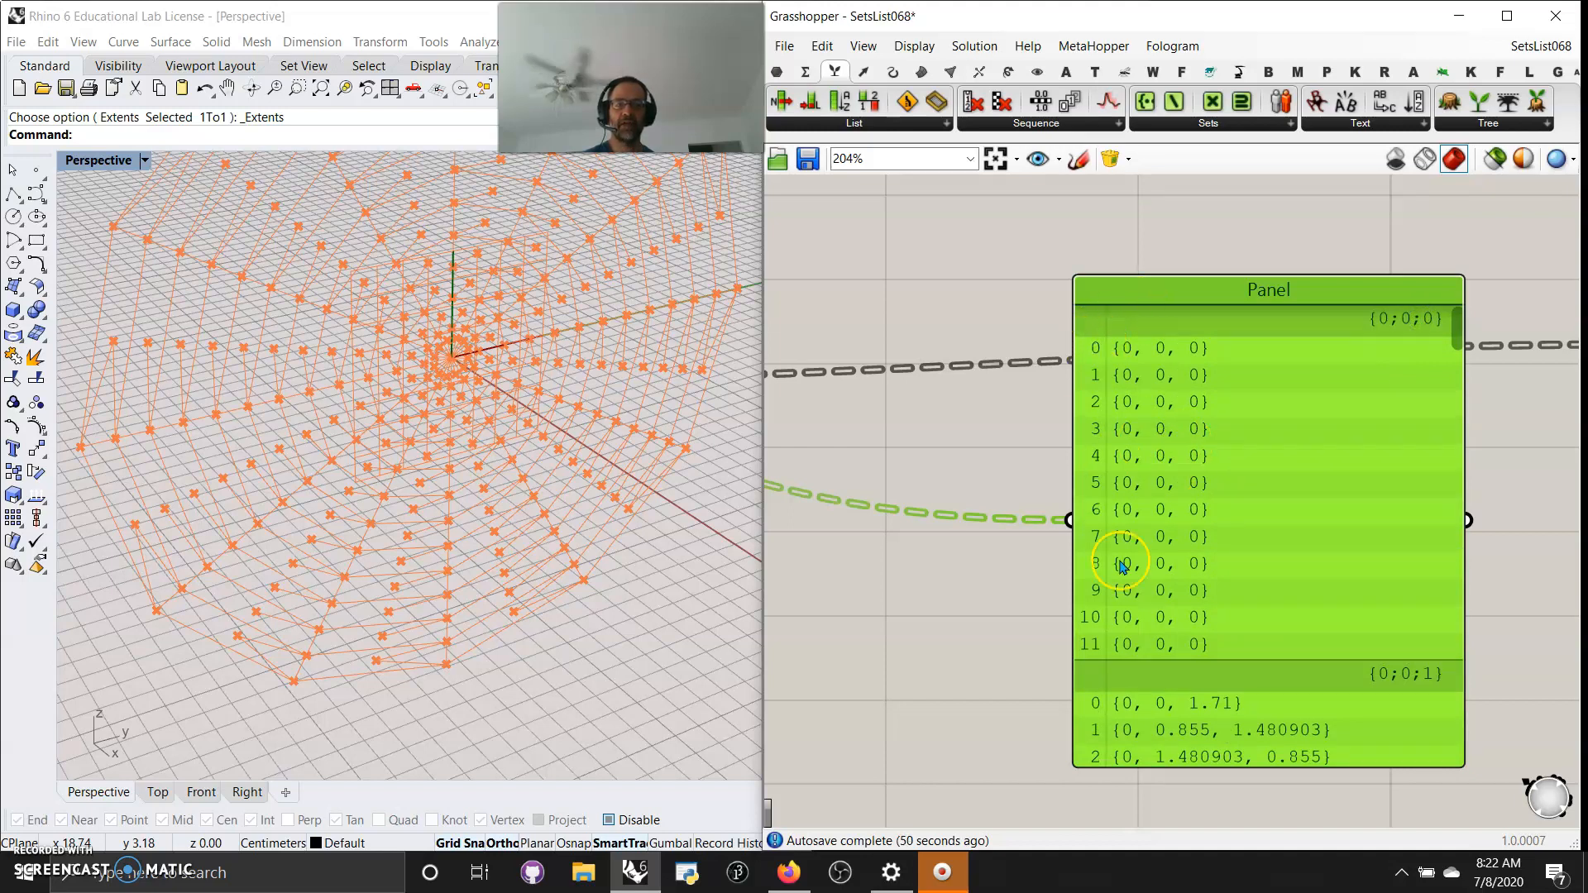
Place a List Item component below the Point parameters and connect the grid points to its List input.
right_click_drag(1012, 676, 1063, 450)
right_click_drag(1434, 407, 1348, 550)
left_click_drag(1433, 255, 1435, 220)
right_click_drag(1259, 505, 1480, 585)
scroll(939, 554, "down", 3)
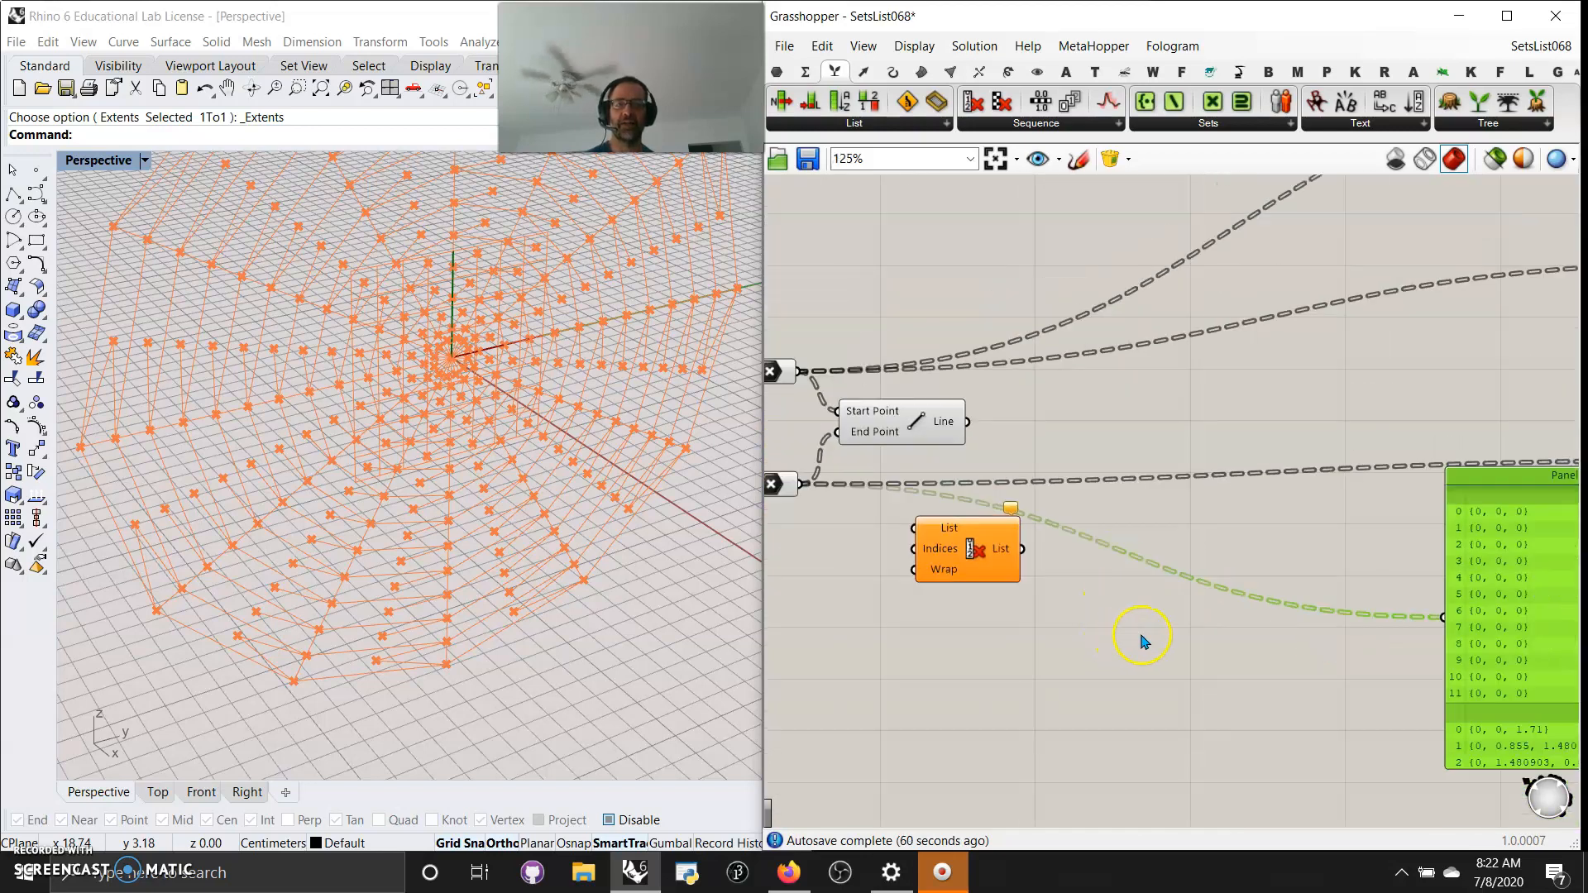
scroll(1100, 653, "down", 1)
right_click_drag(1070, 667, 1202, 631)
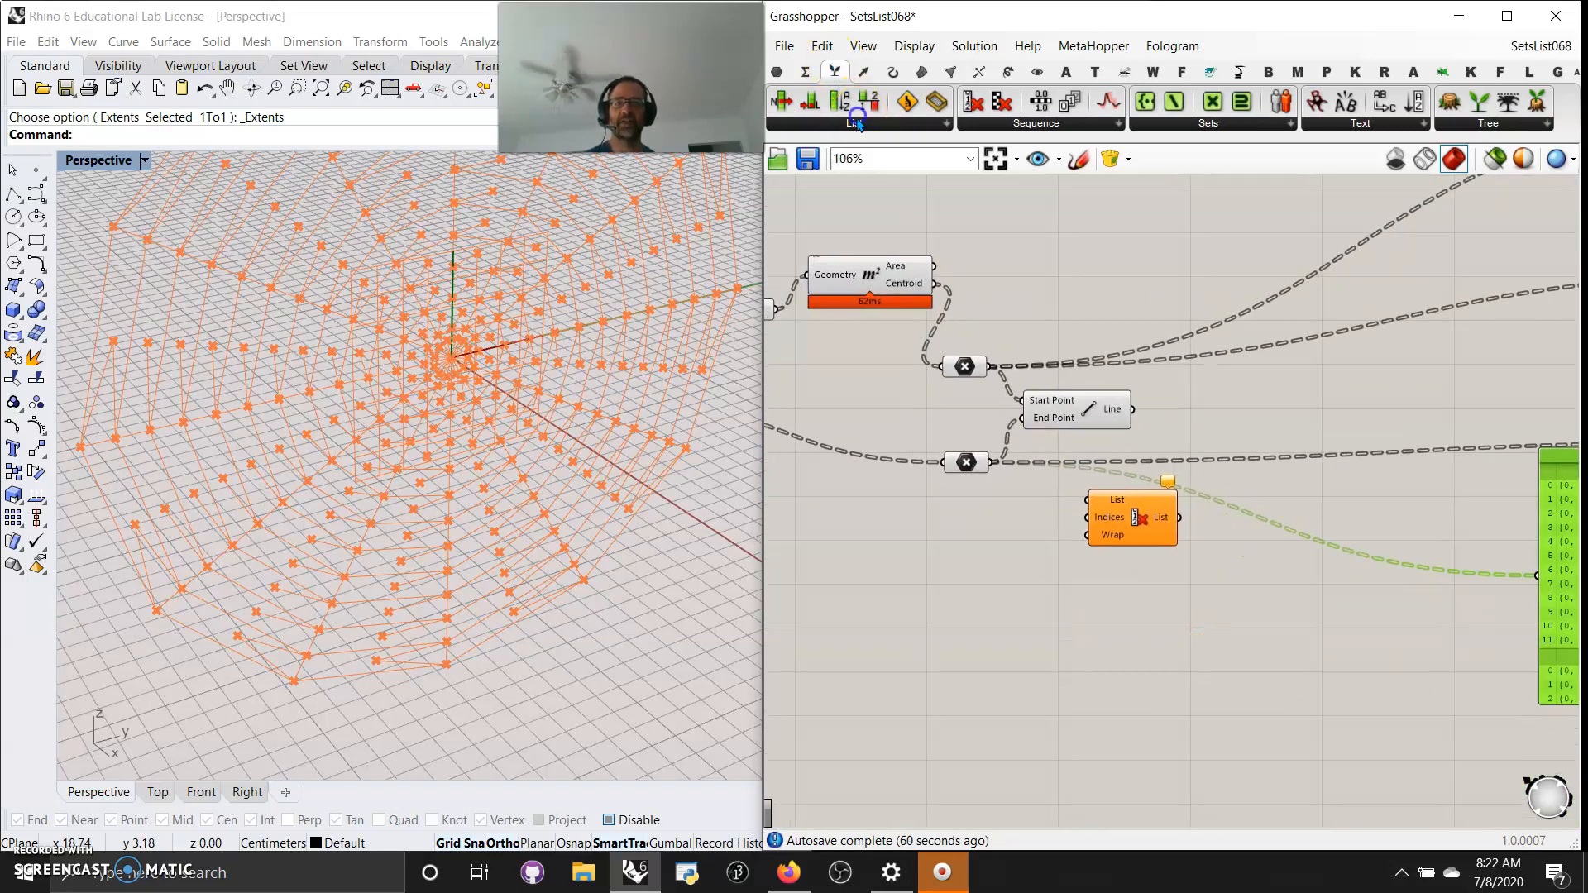
left_click(855, 124)
left_click_drag(808, 186, 1138, 644)
left_click_drag(990, 463, 1166, 633)
Add a number slider set to 13 and connect it to List Item's Index input.
mouse_move(980, 466)
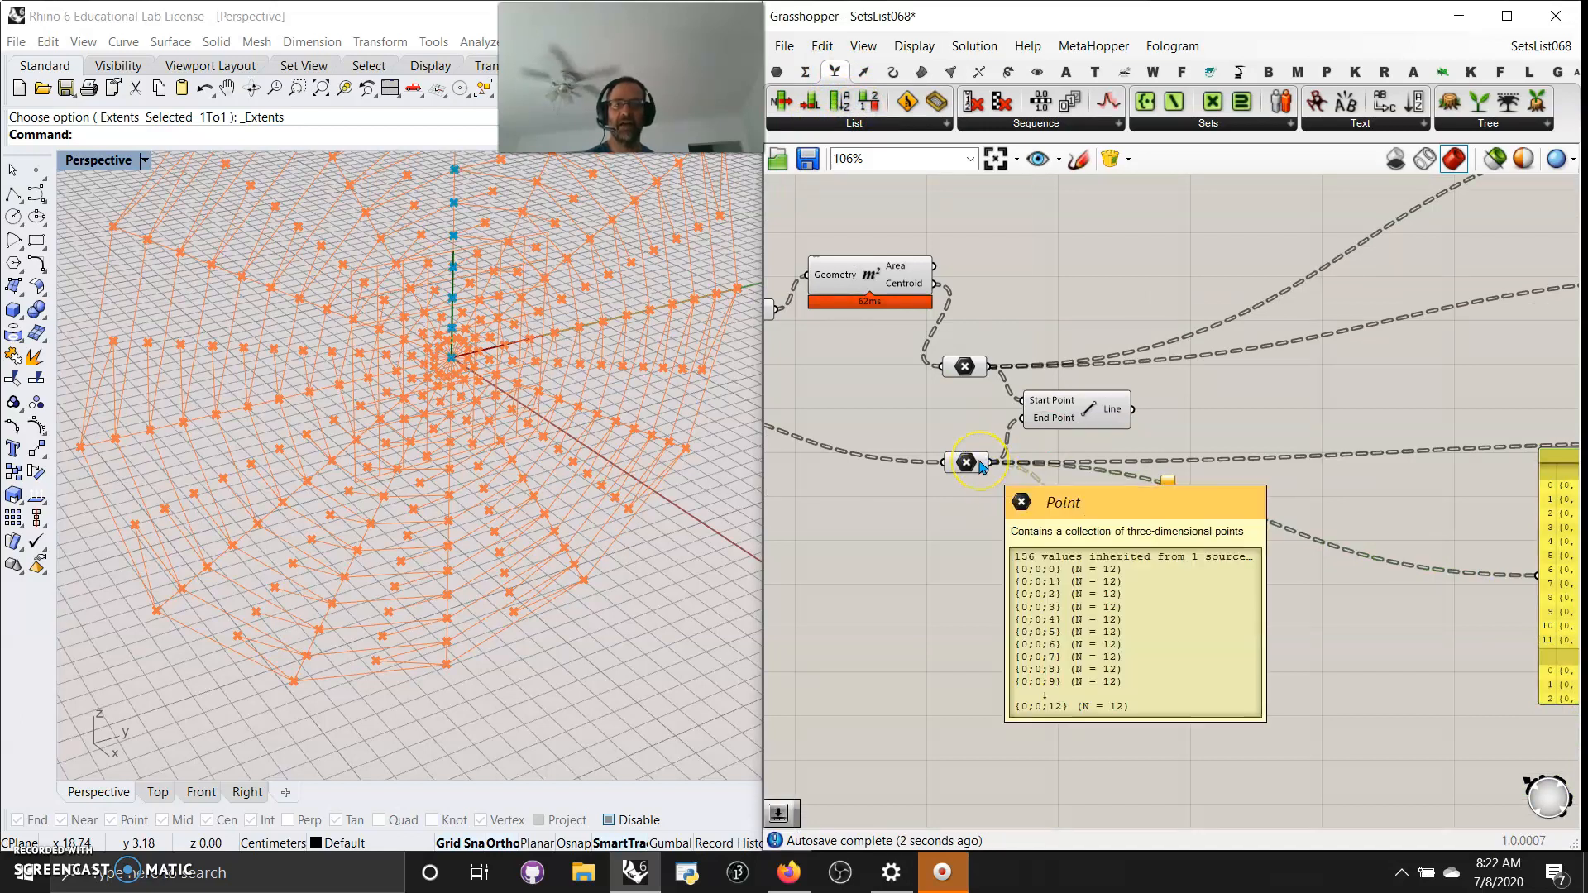
double_click(1001, 620)
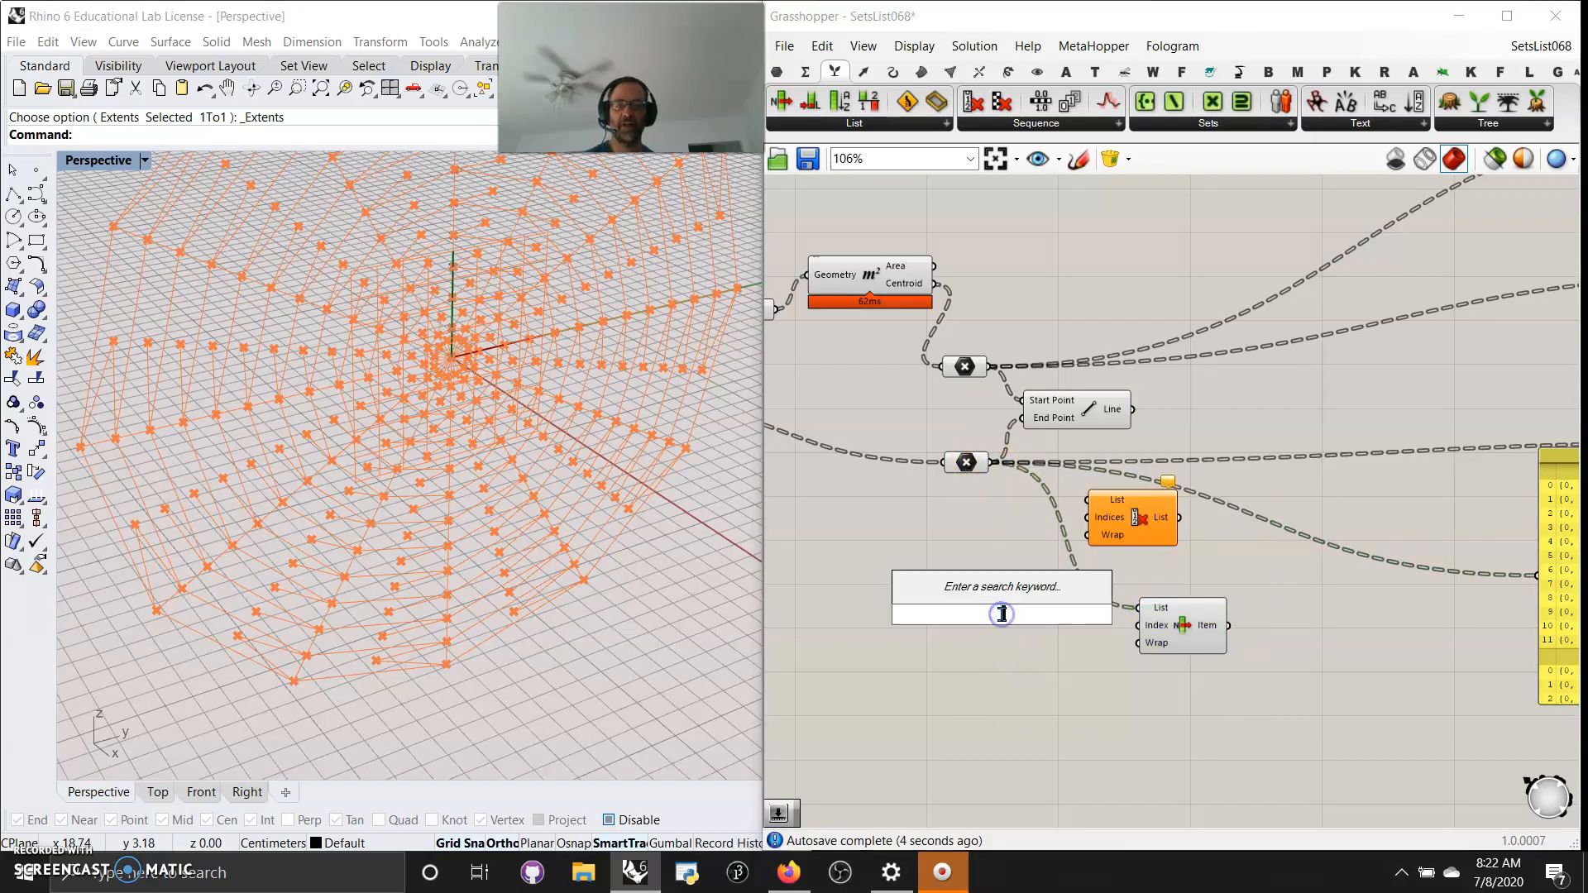
type("13")
key("Return")
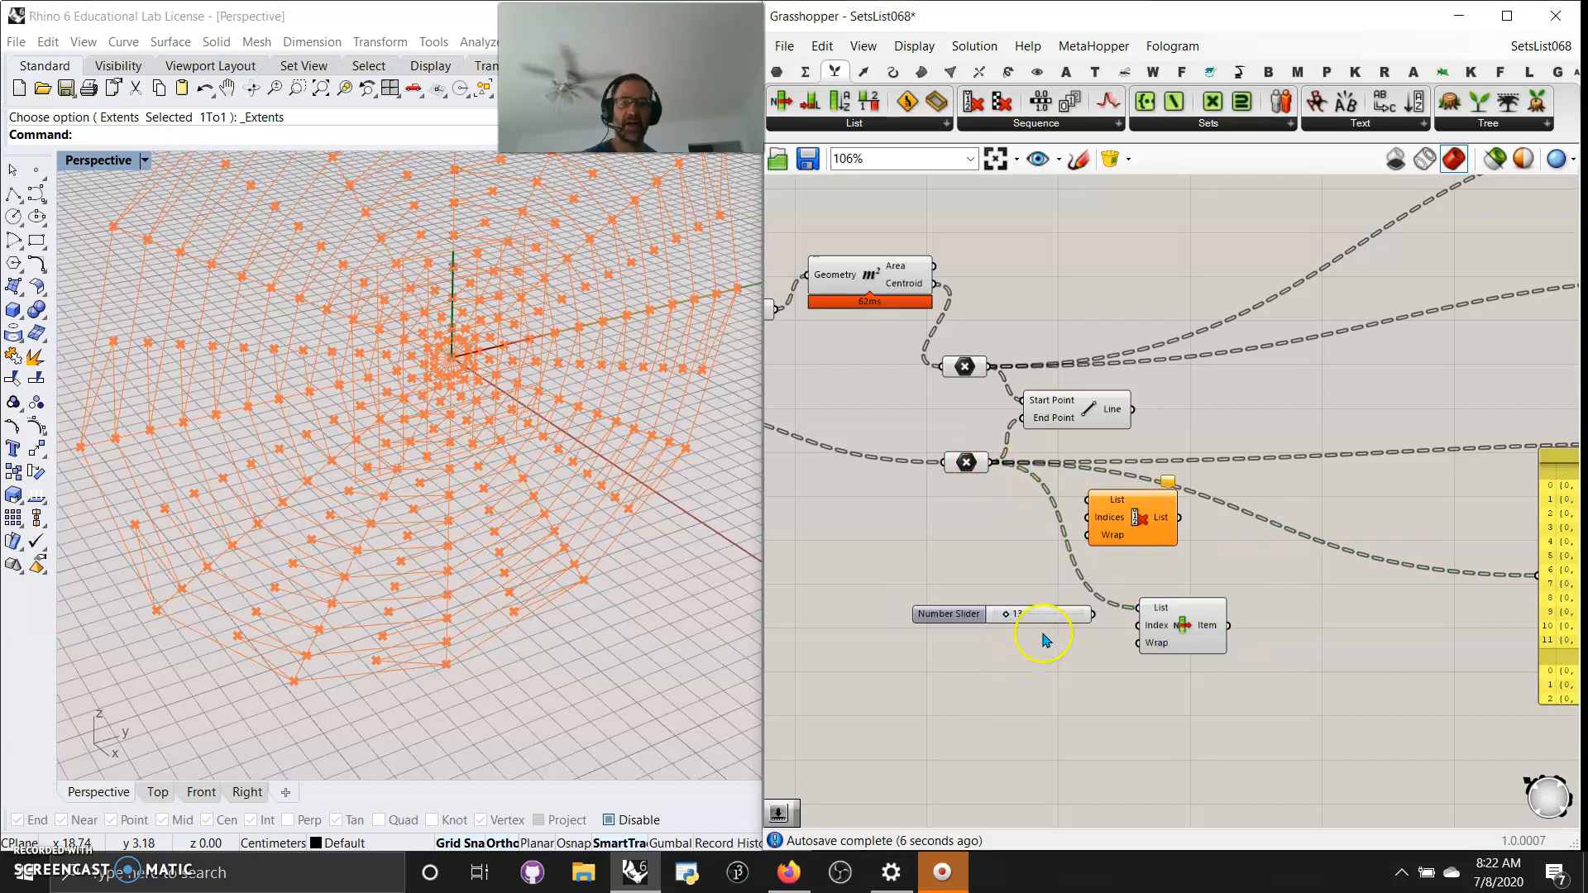
left_click_drag(1030, 616, 1020, 640)
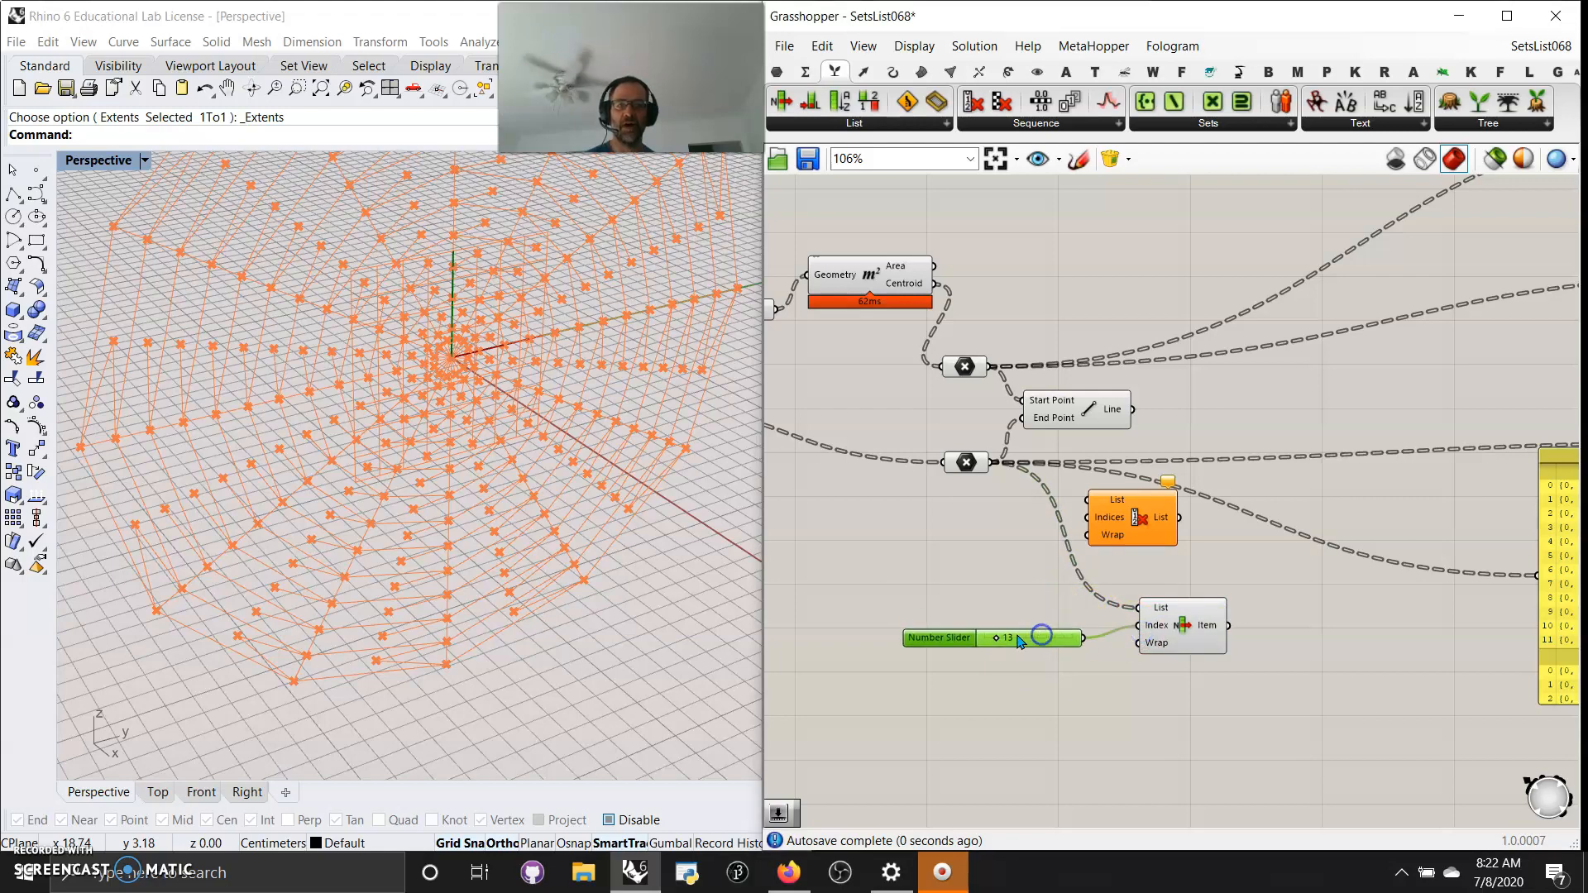
Select the List Item component and examine which grid points it picks in the Rhino viewport.
left_click(1168, 618)
right_click_drag(657, 464, 440, 346)
scroll(475, 366, "down", 7)
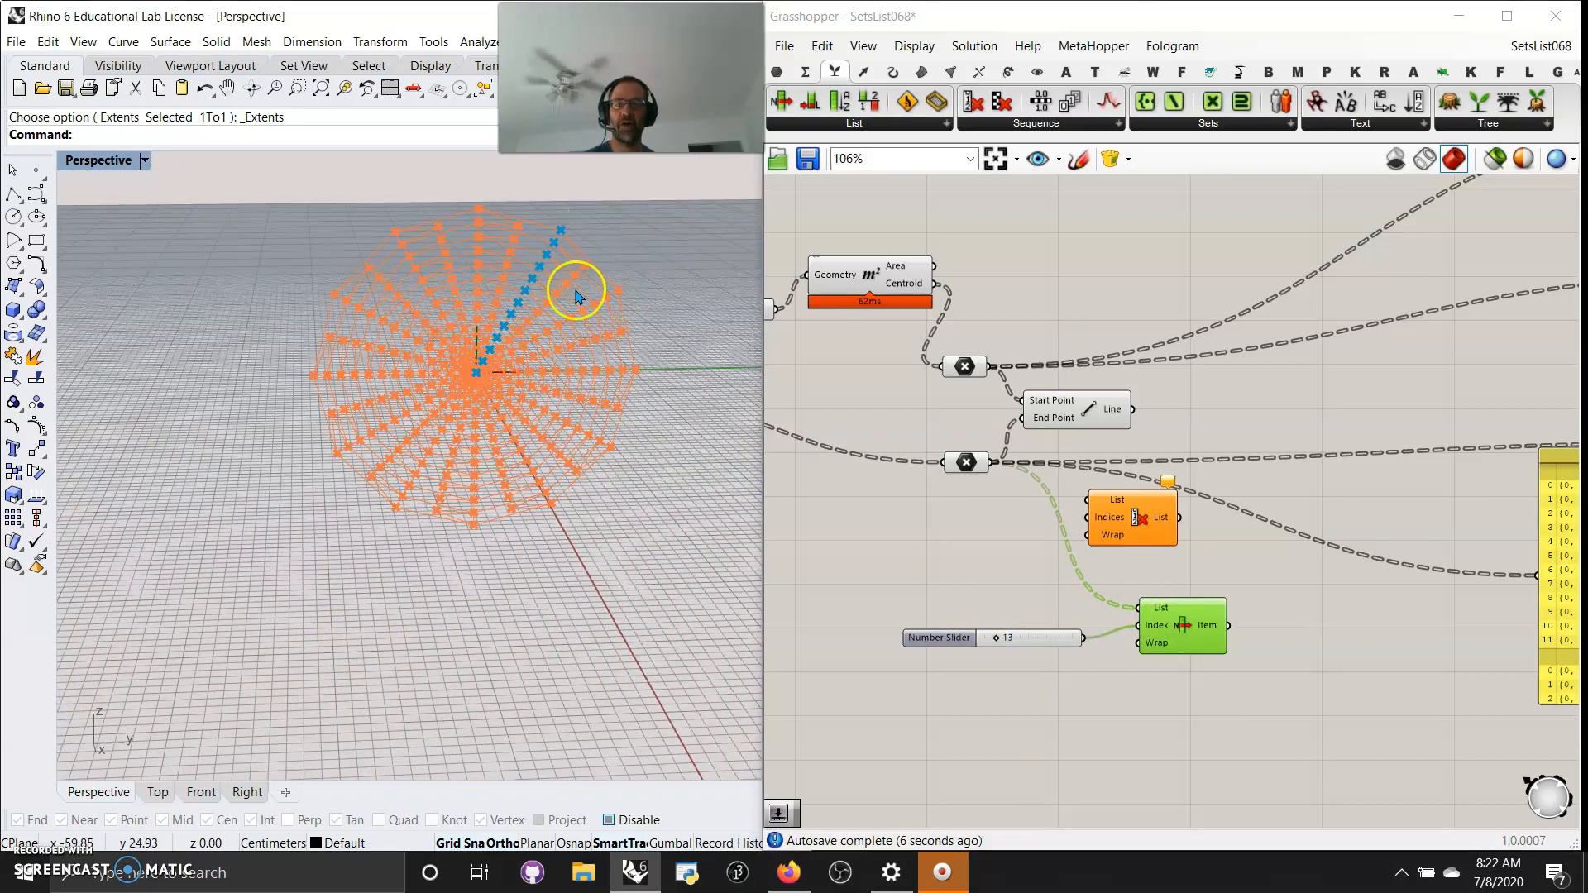
mouse_move(529, 340)
right_mouse_down()
mouse_move(538, 374)
mouse_move(541, 350)
right_mouse_up()
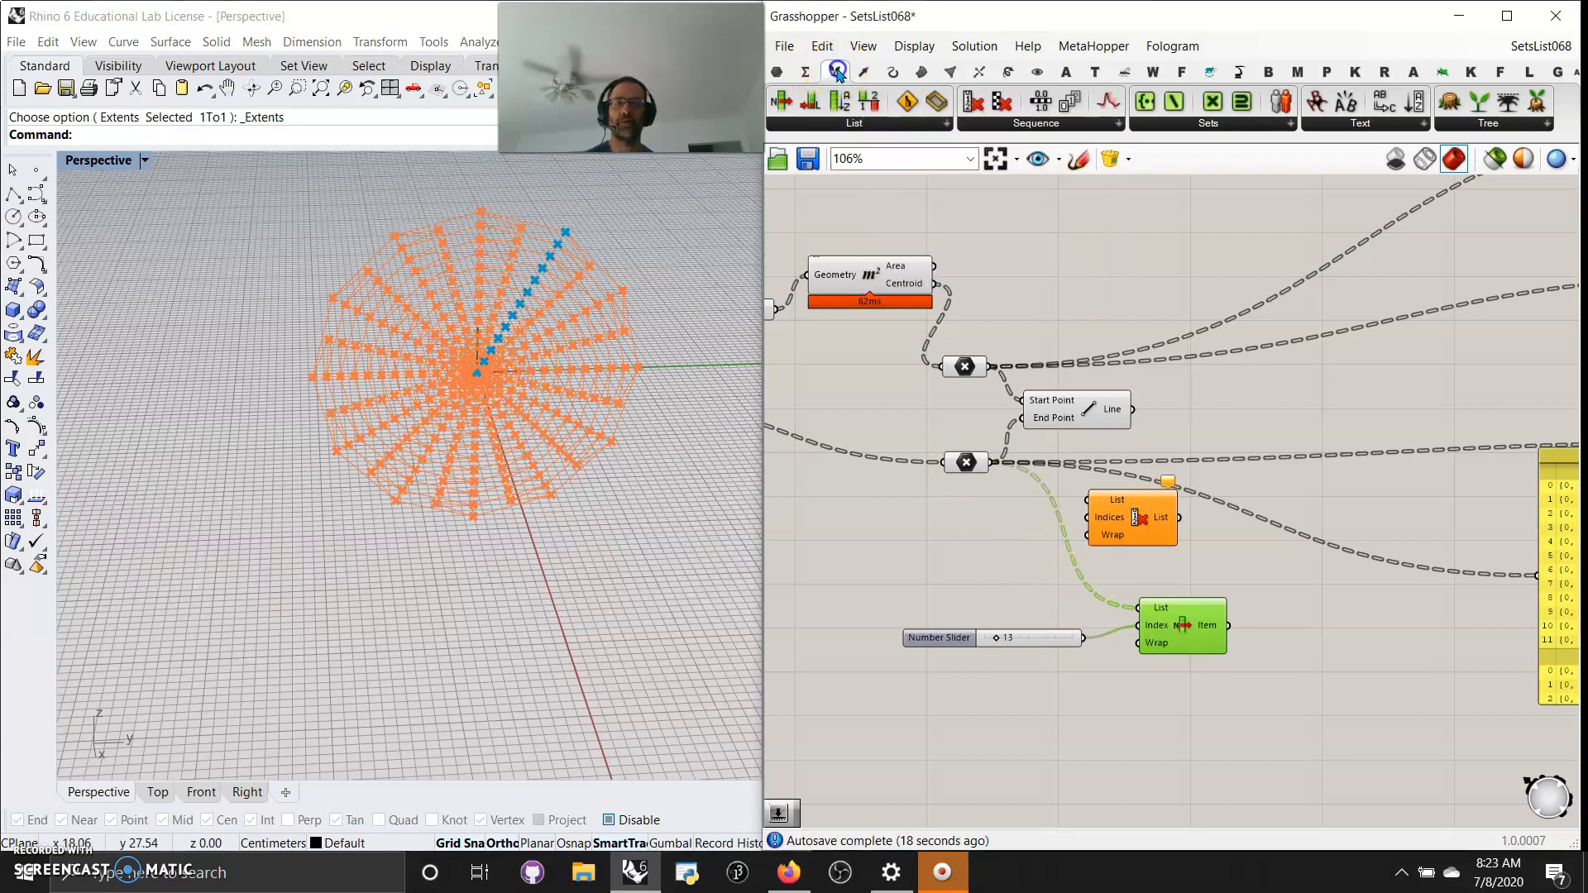
Insert a Flip Matrix component between the grid's Point parameter and List Item's List input, and inspect the picked points.
left_click(1486, 124)
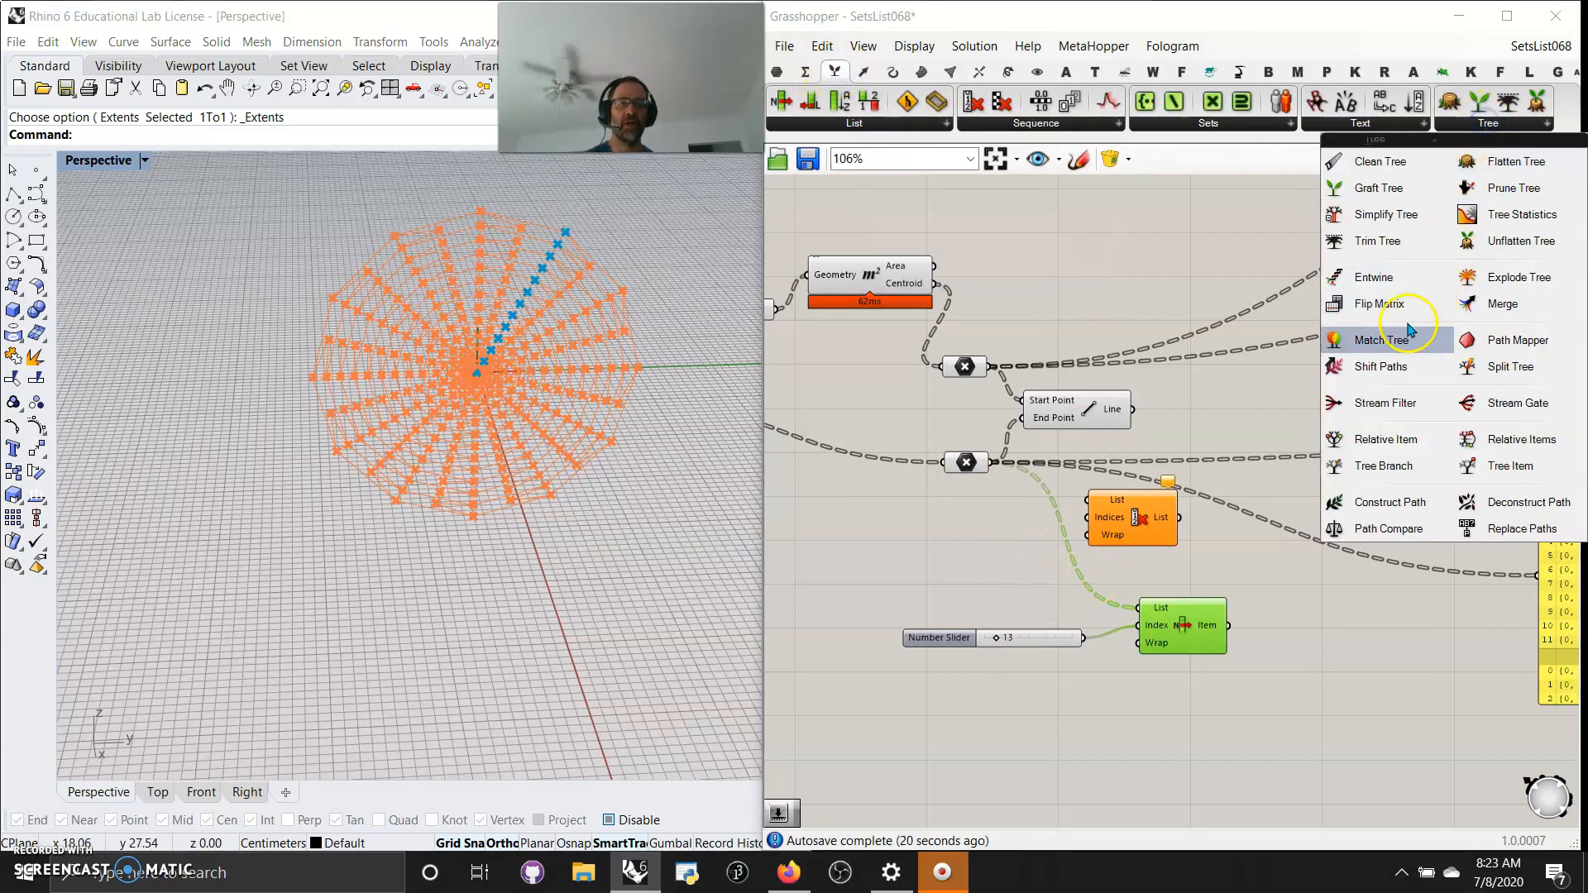
left_click_drag(1369, 304, 1080, 754)
left_click_drag(993, 463, 1128, 609)
left_click(499, 394)
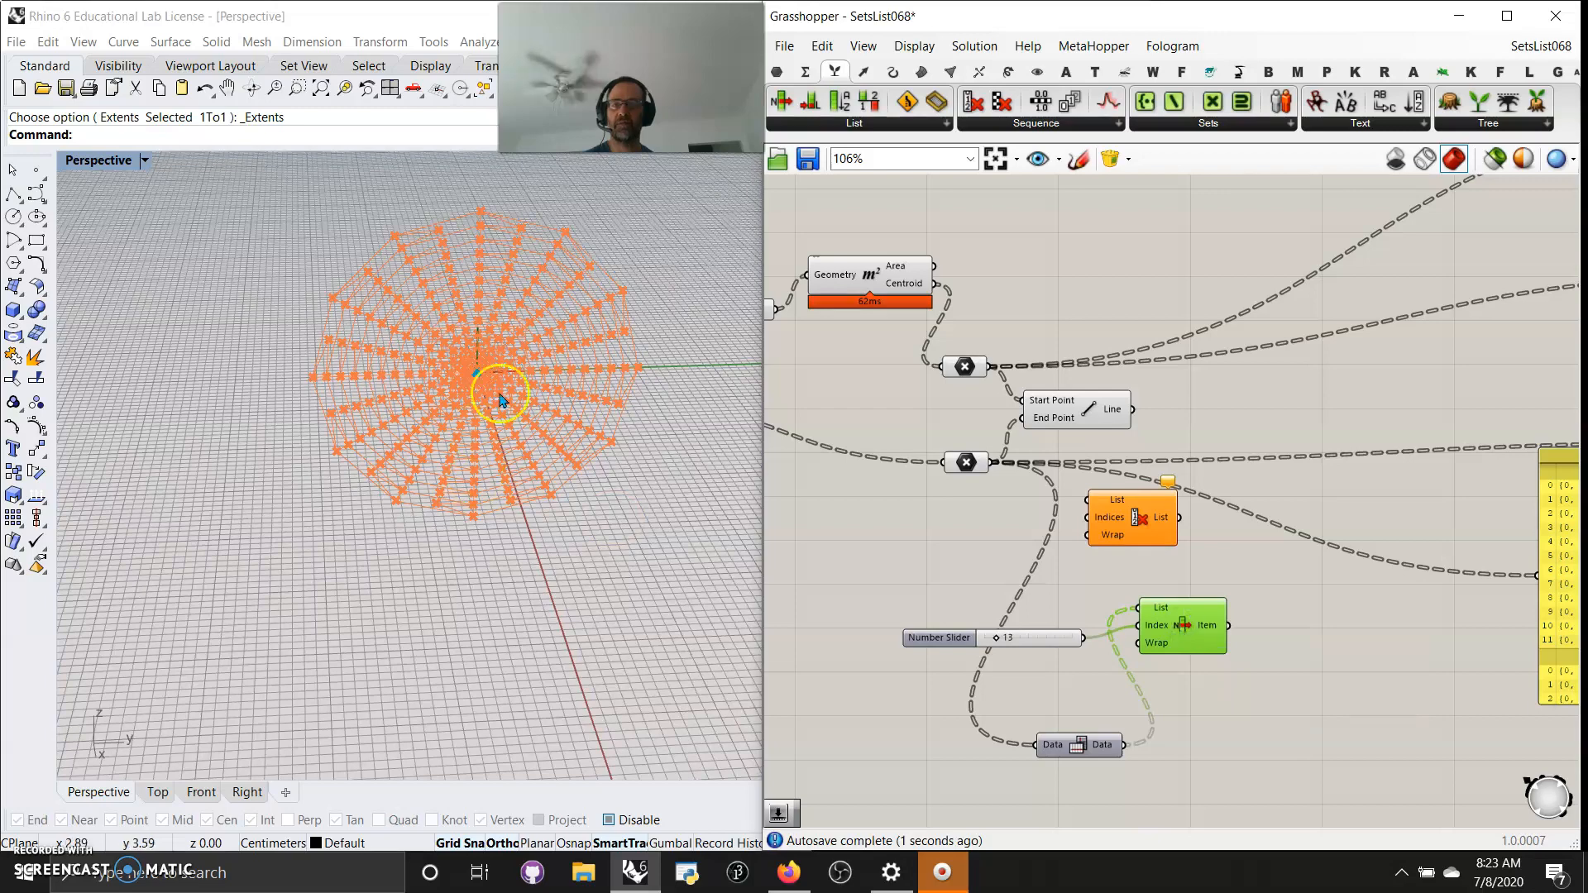
scroll(521, 368, "up", 6)
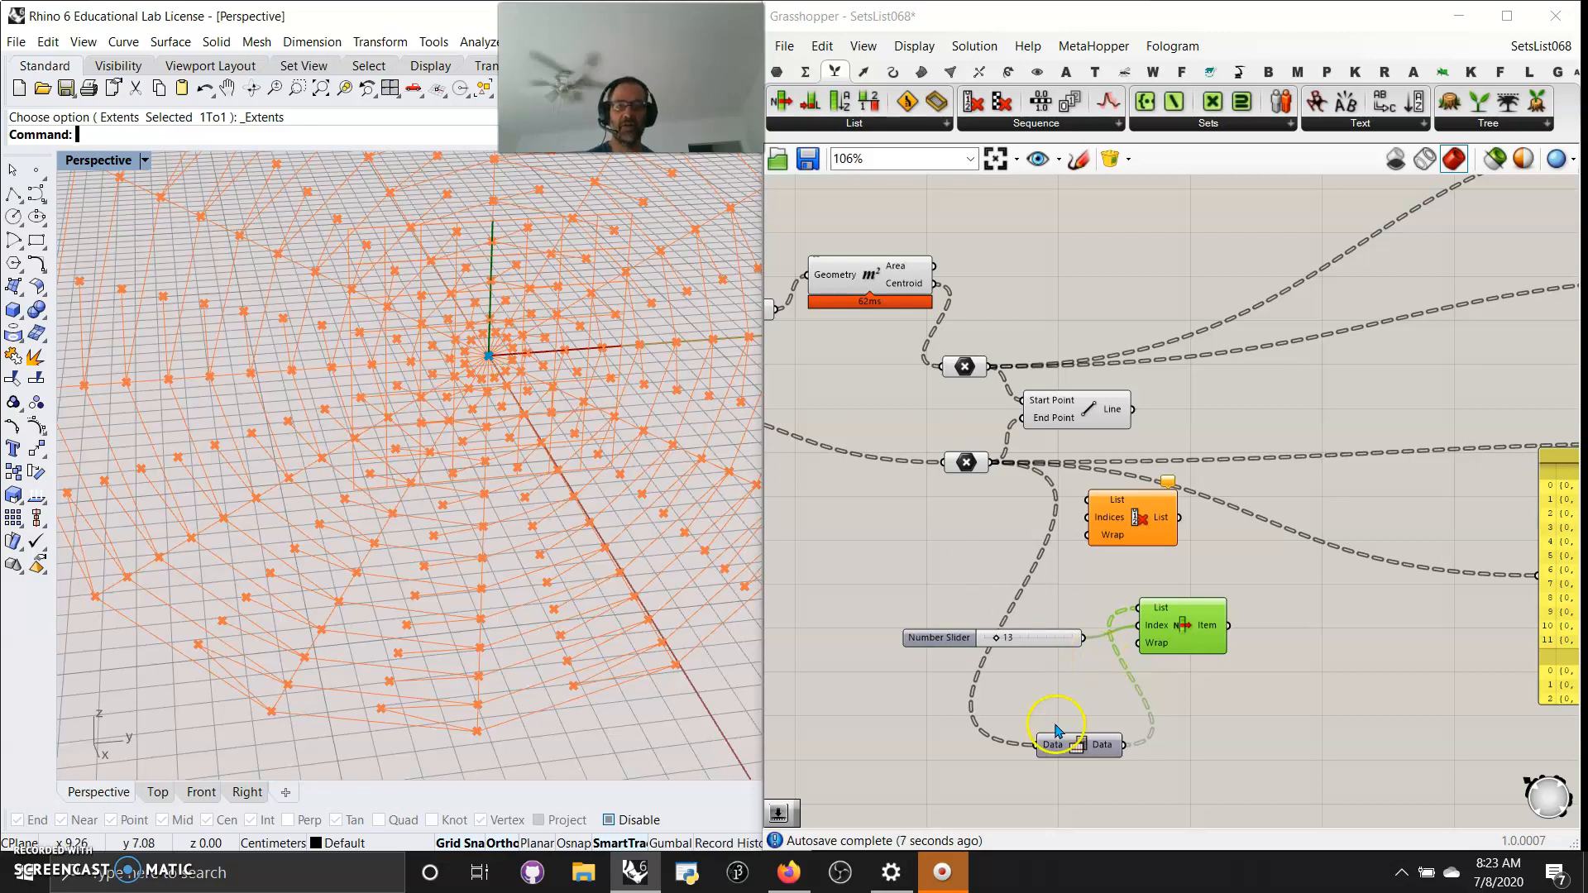
Set the number slider to 0 and move it closer to List Item.
left_click_drag(998, 643, 984, 644)
scroll(580, 576, "down", 6)
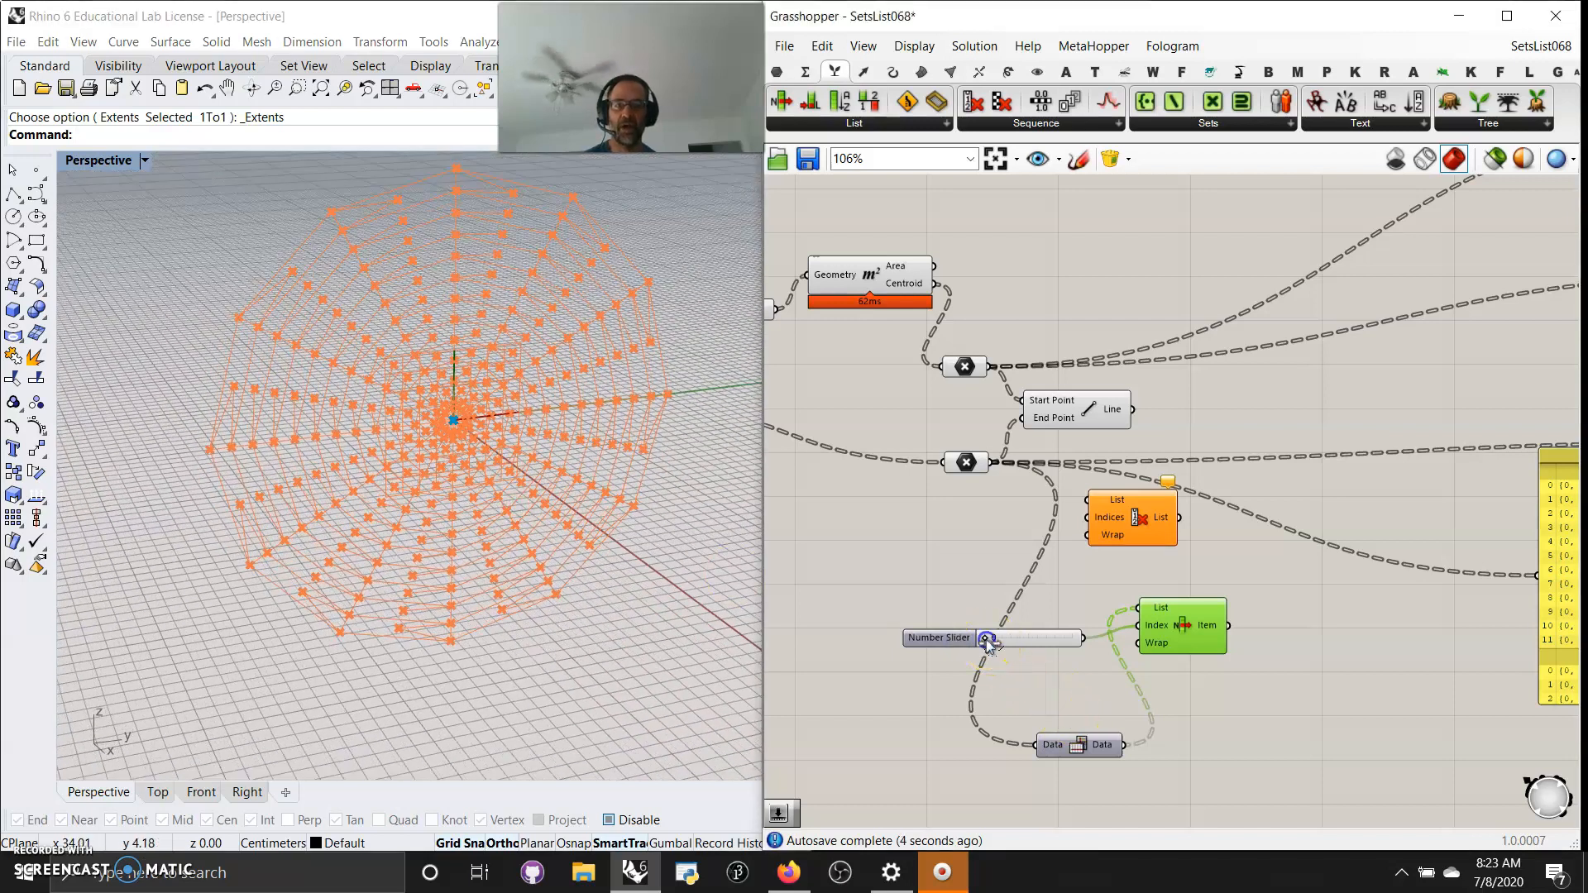
scroll(992, 640, "up", 7)
right_click_drag(915, 546, 1081, 300)
mouse_move(1107, 480)
left_mouse_down()
mouse_move(1164, 487)
mouse_move(1128, 482)
left_mouse_up()
scroll(1199, 532, "down", 8)
left_click(1220, 499)
scroll(1209, 555, "up", 5)
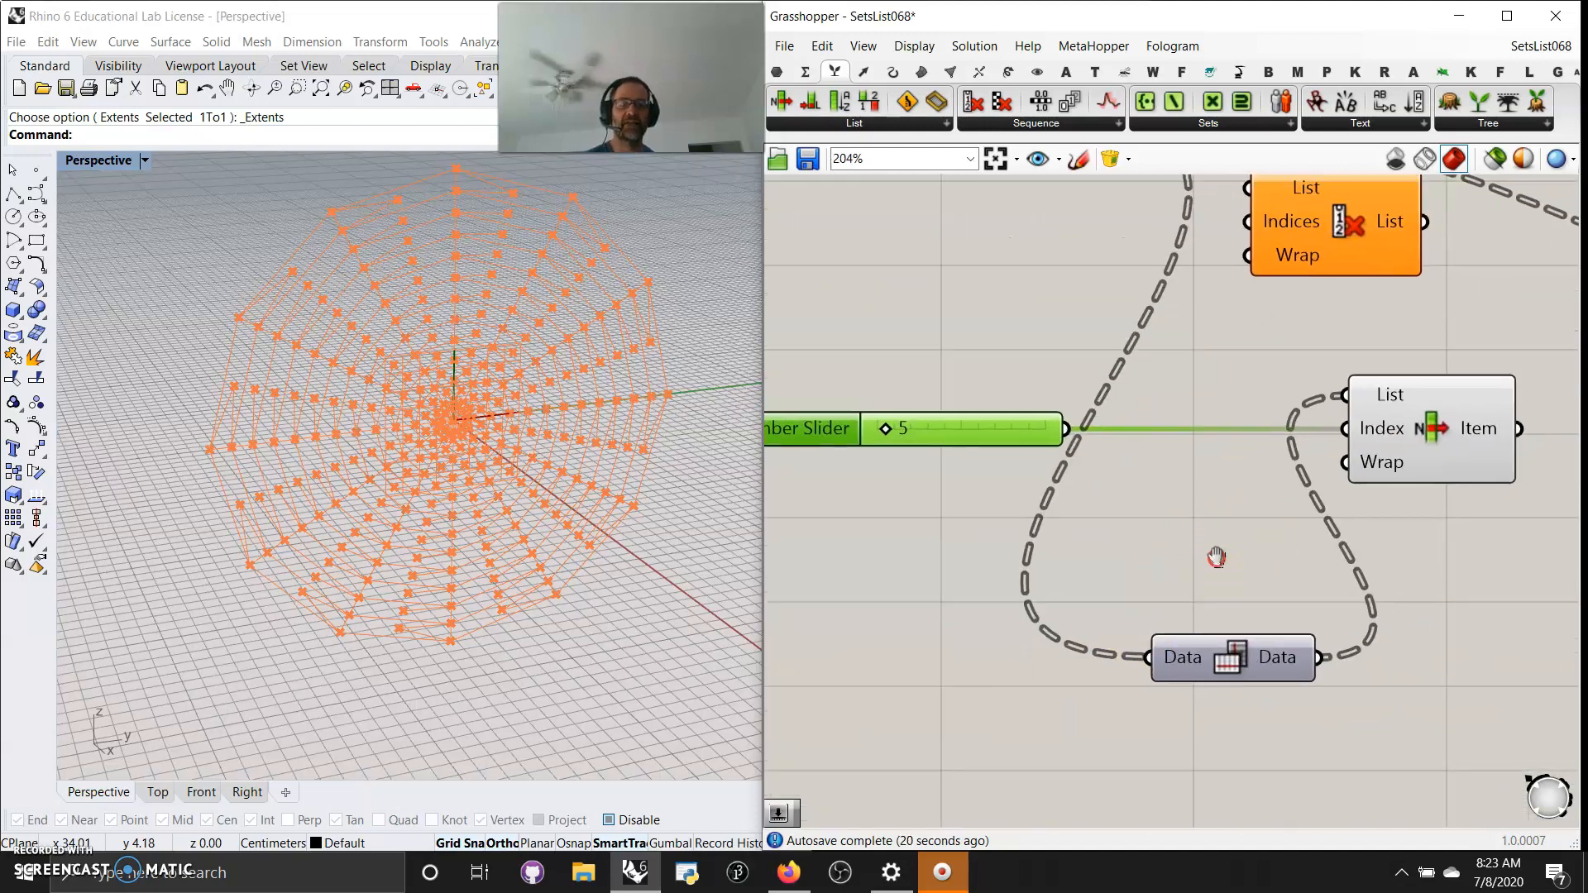
right_click_drag(1216, 556, 1167, 589)
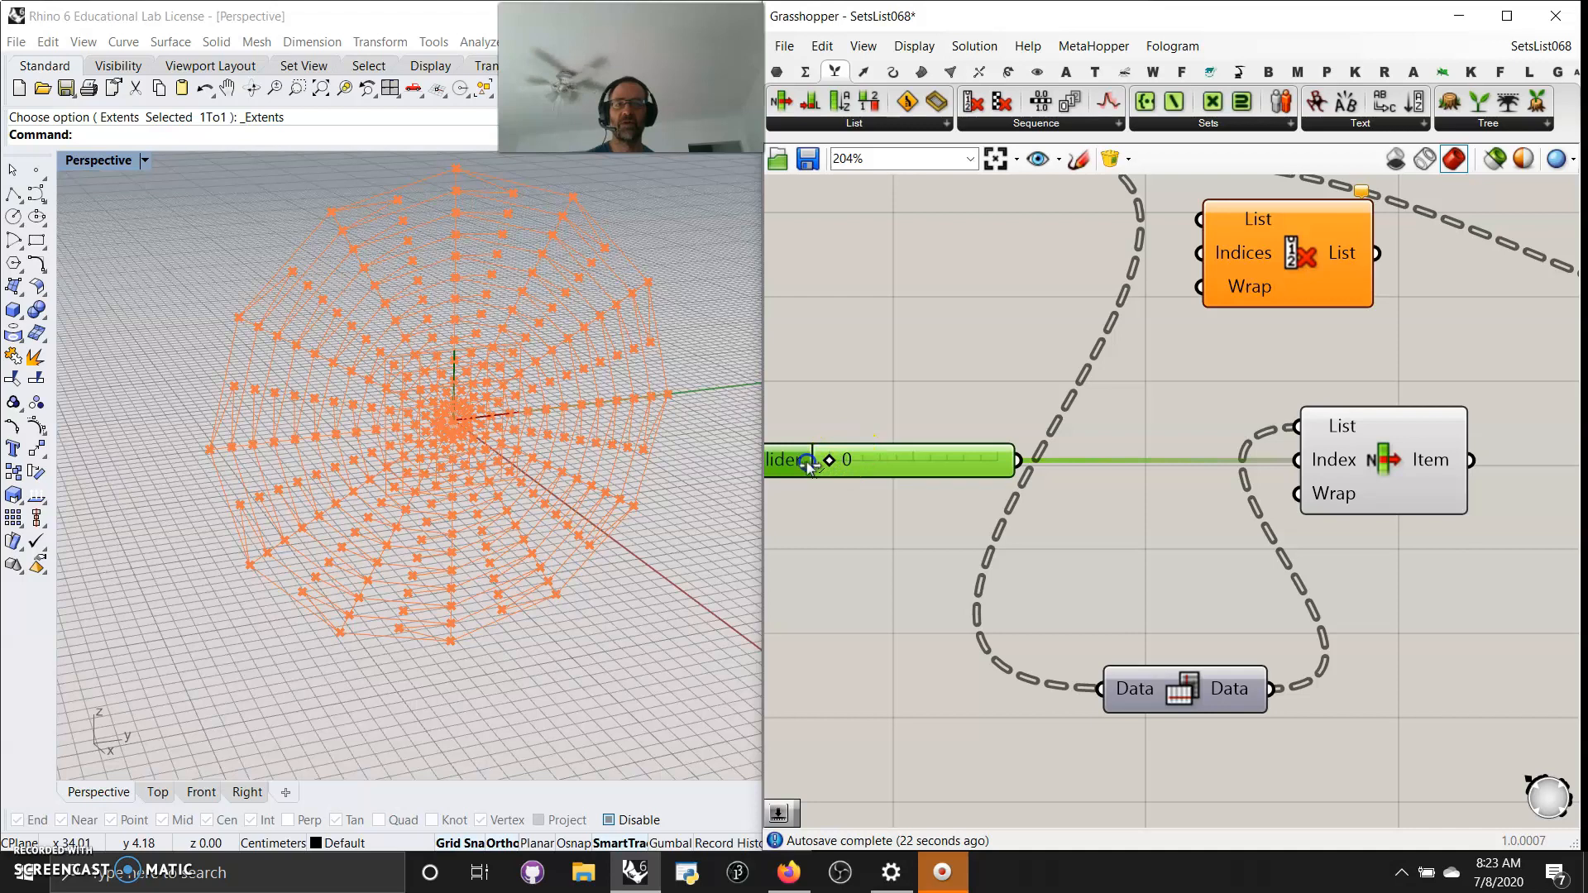
left_click_drag(919, 478, 1085, 485)
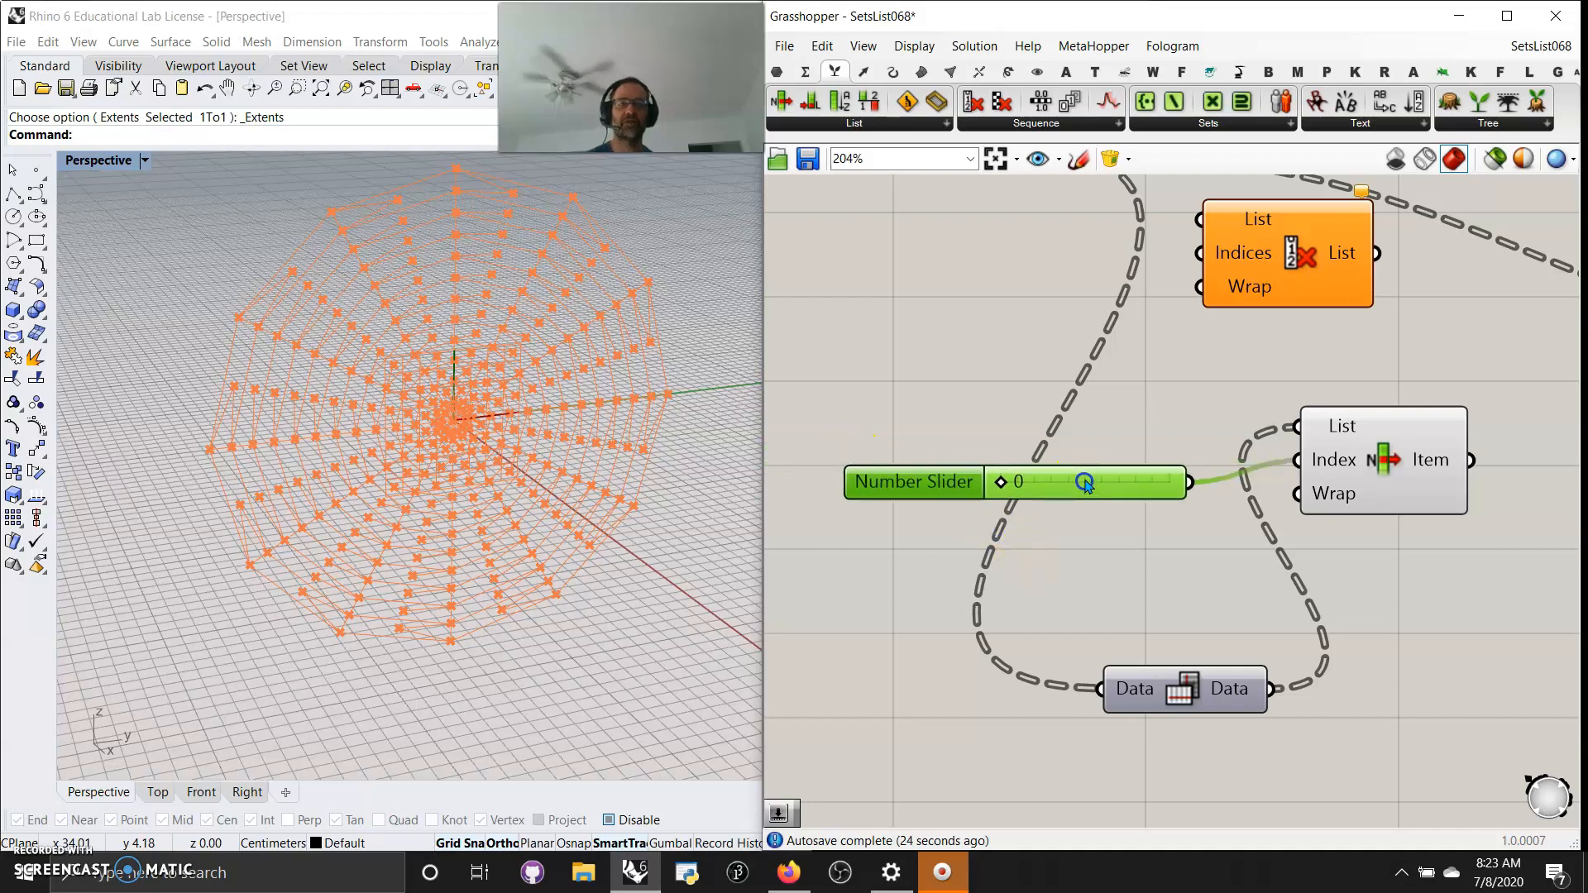
Internalise the slider value in List Item's Index input and delete the number slider.
right_click(1318, 460)
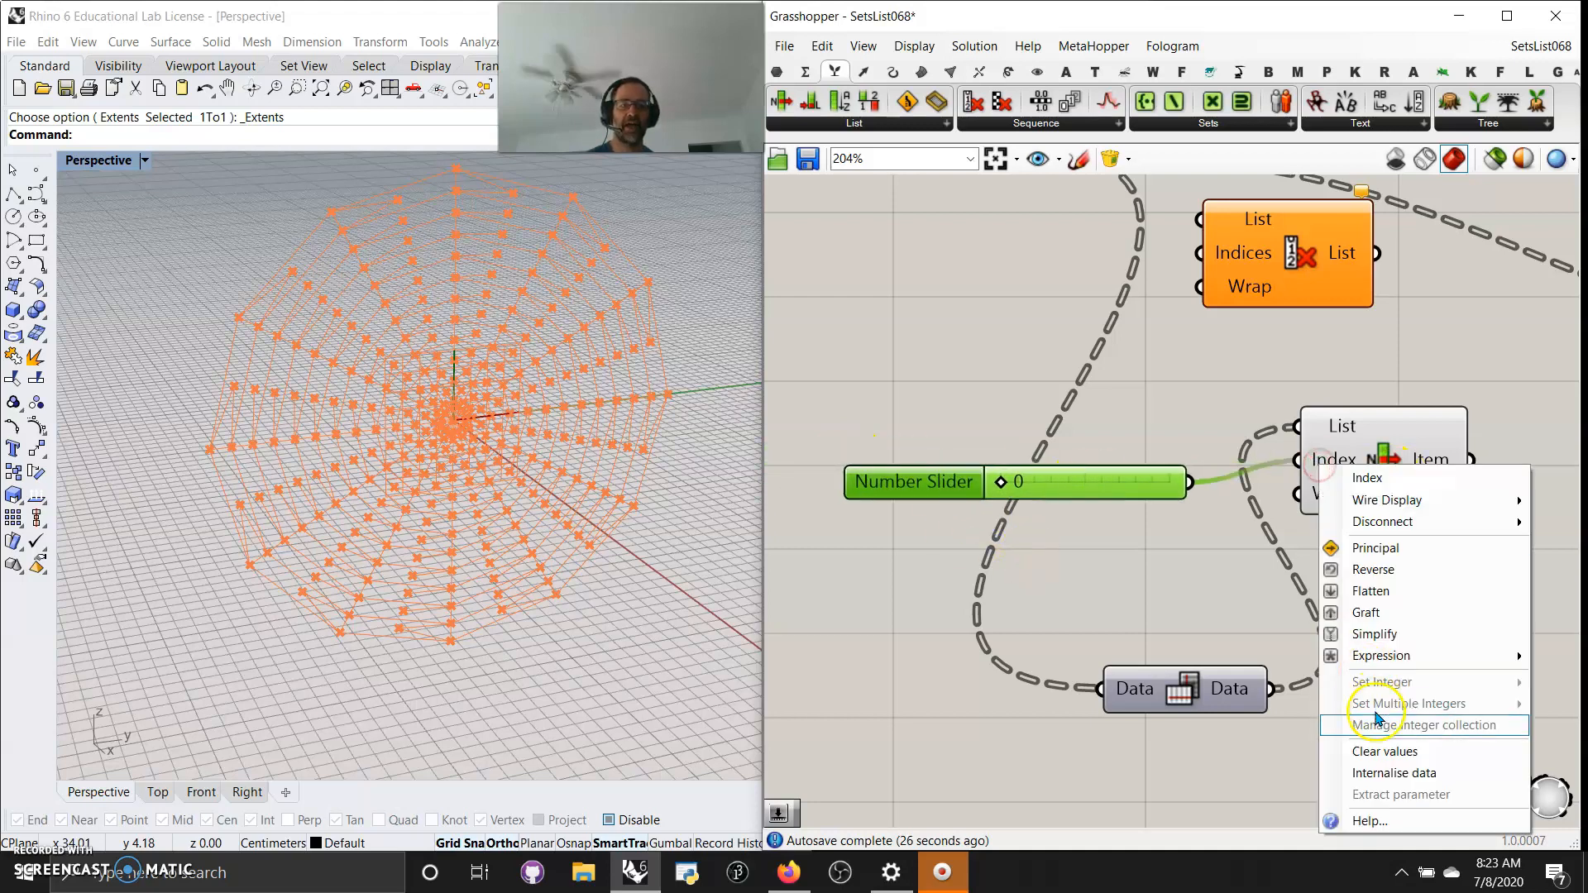
left_click(1382, 768)
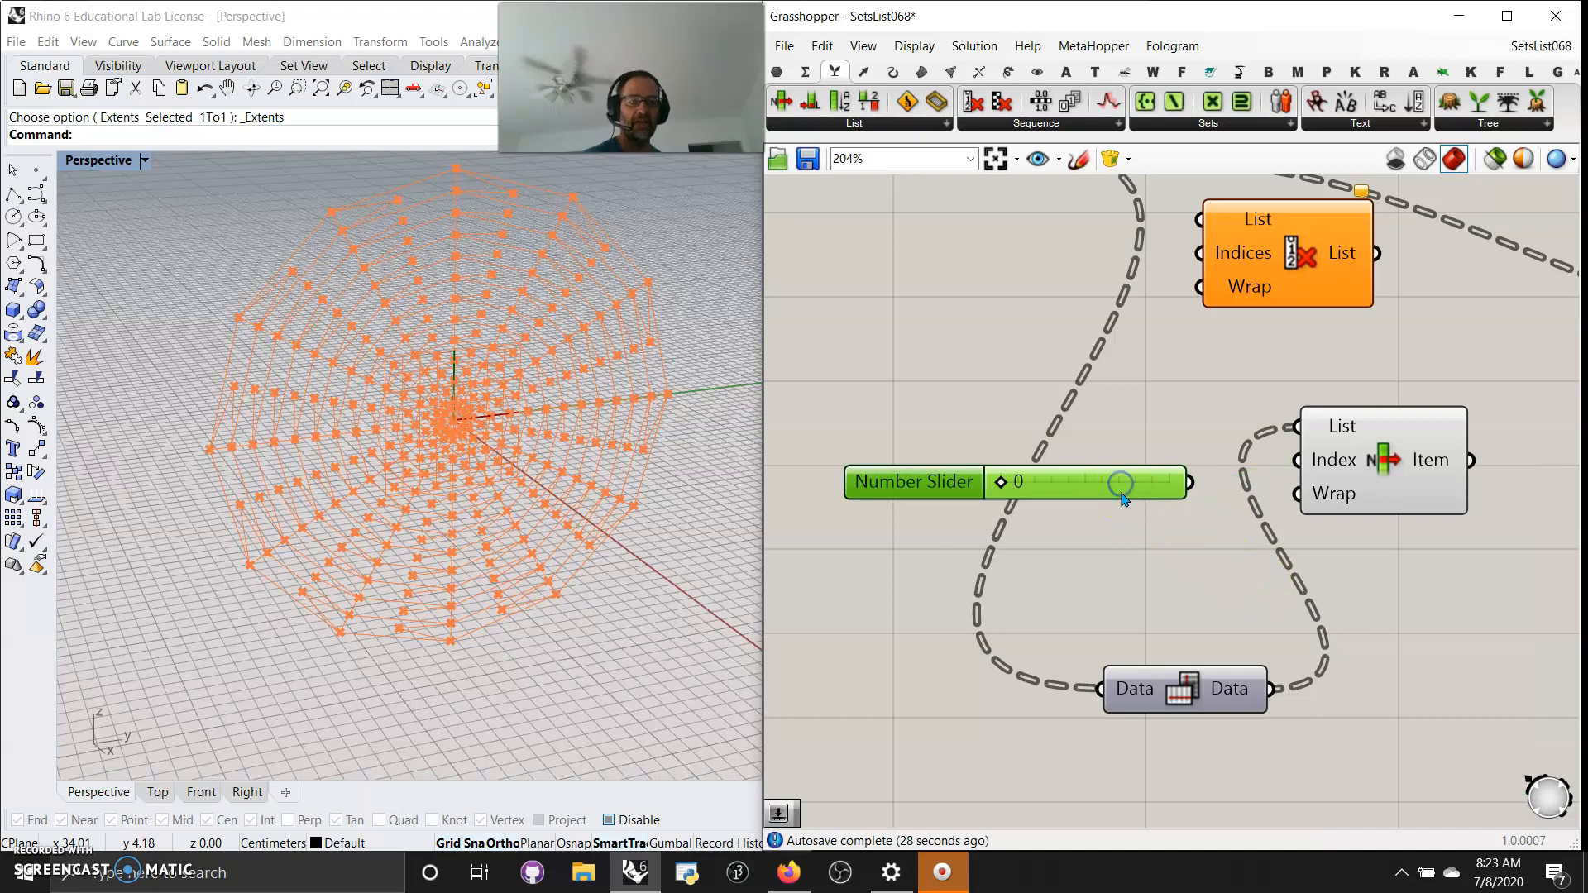
key("Delete")
Move Flip Matrix closer to List Item and delete the unused Cull Index component.
left_click_drag(1211, 674, 1091, 550)
right_click_drag(1114, 497, 992, 778)
left_click_drag(1171, 538, 1162, 583)
key("Delete")
Shift the grid's Point parameter away from the Line component and place List Item just below its wires.
right_click_drag(1118, 631, 1120, 484)
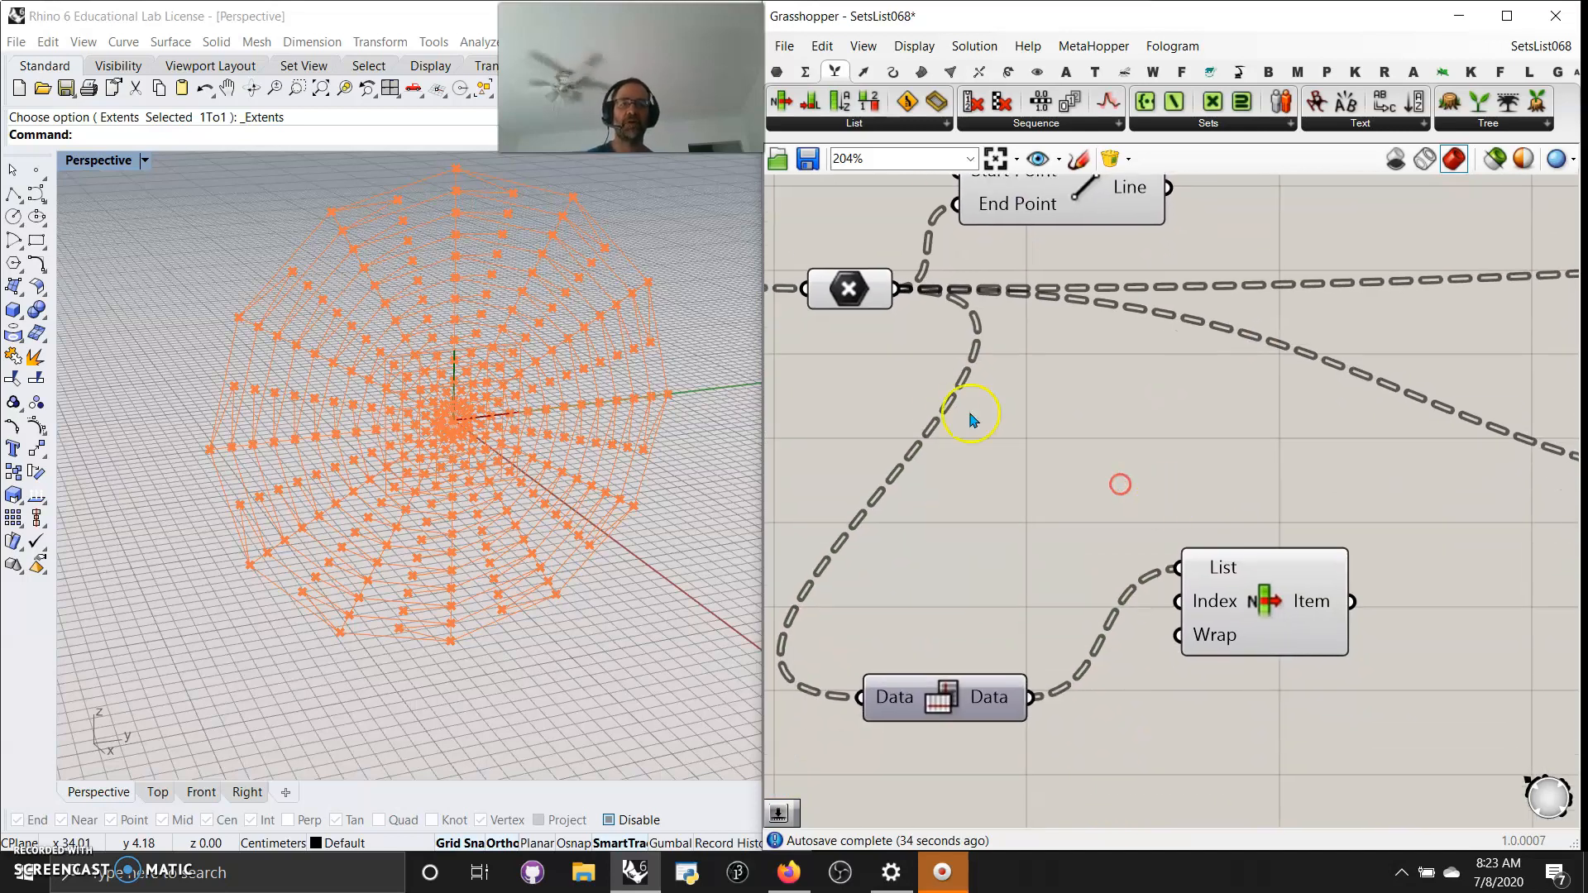
left_click_drag(860, 294, 780, 337)
right_click_drag(996, 427, 1241, 435)
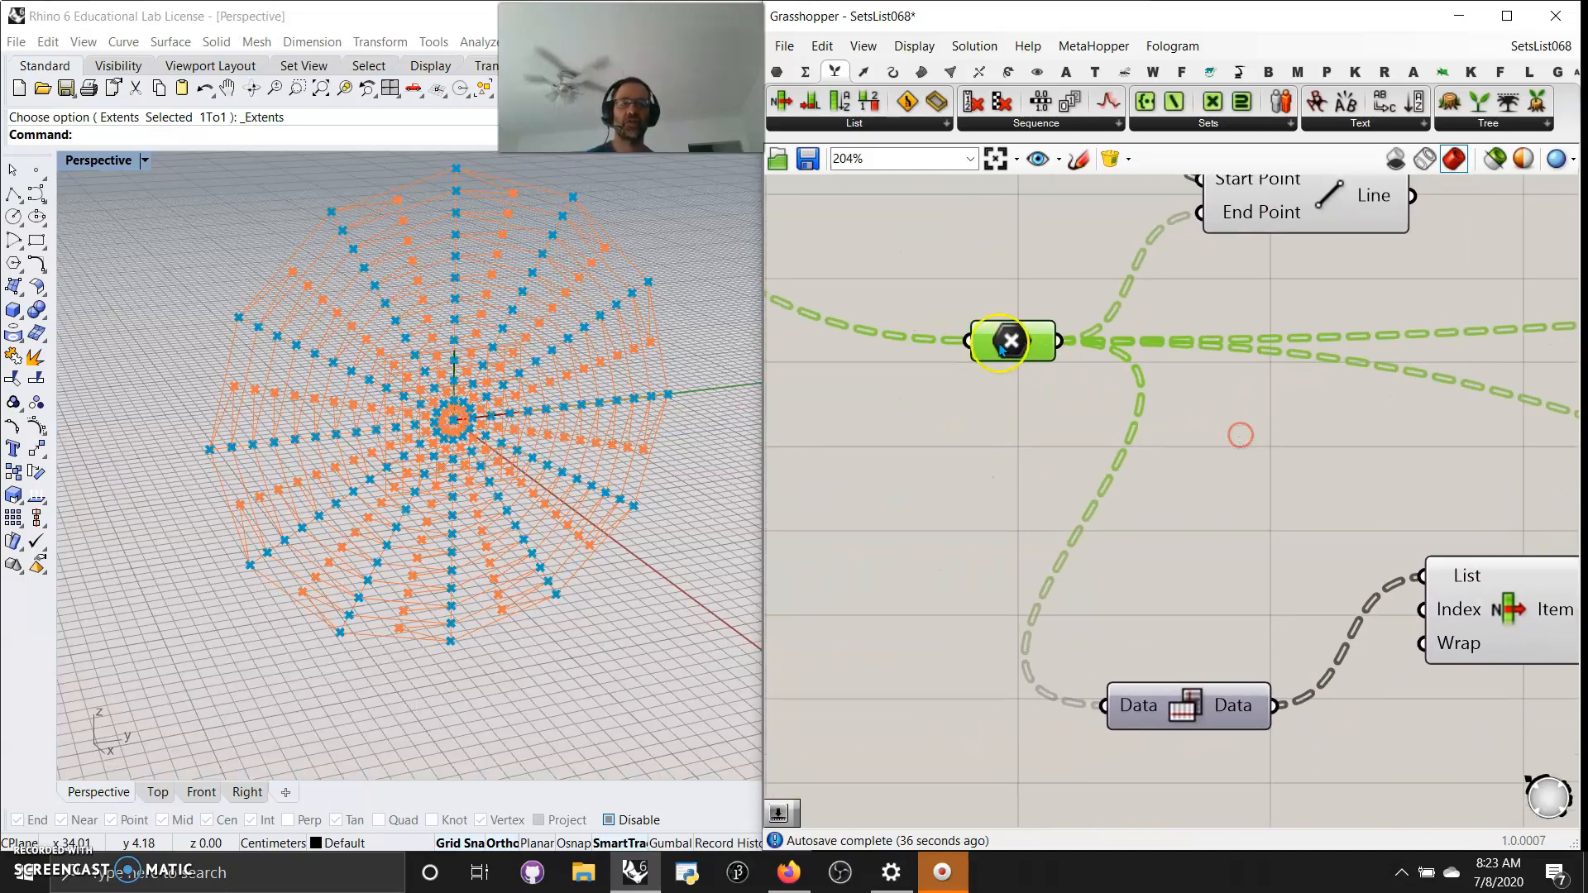
left_click_drag(1012, 340, 875, 304)
left_click_drag(1448, 612, 1085, 406)
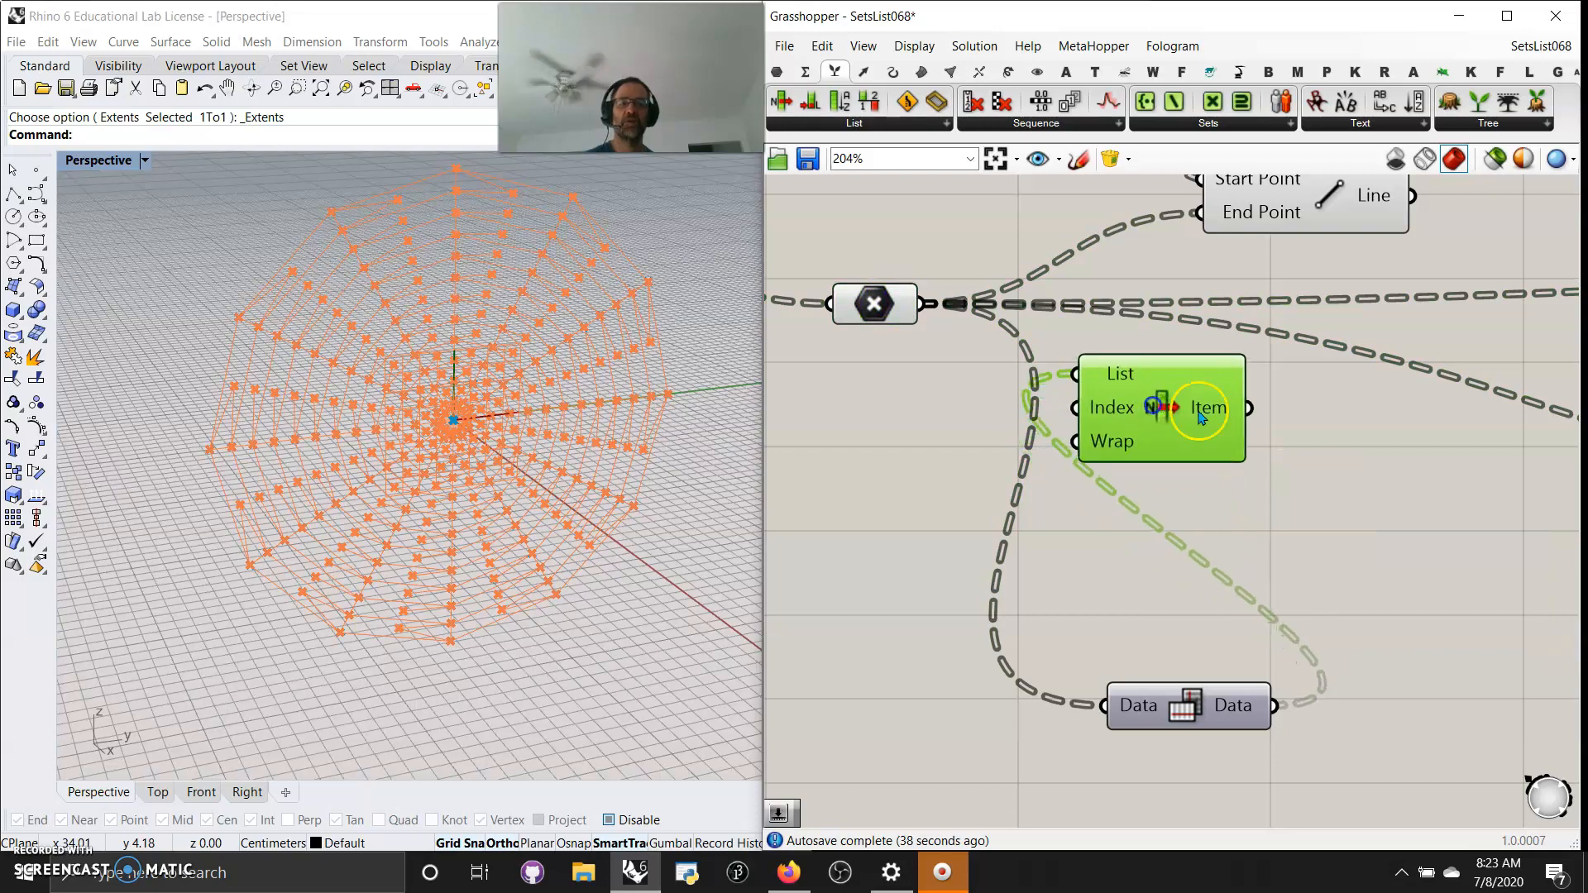
Connect List Item's Item output to Line's End Point and move Flip Matrix in front of List Item.
right_click_drag(1238, 536, 1168, 662)
left_click_drag(1159, 536, 1207, 340)
mouse_move(419, 513)
right_mouse_down()
mouse_move(420, 473)
mouse_move(385, 519)
mouse_move(400, 549)
mouse_move(416, 521)
right_mouse_up()
right_click_drag(1028, 752, 1099, 585)
left_click_drag(1166, 679, 914, 441)
right_click_drag(1008, 571, 922, 767)
Select the Line component and examine the lines between the centroids and the single picked point.
left_click(1199, 387)
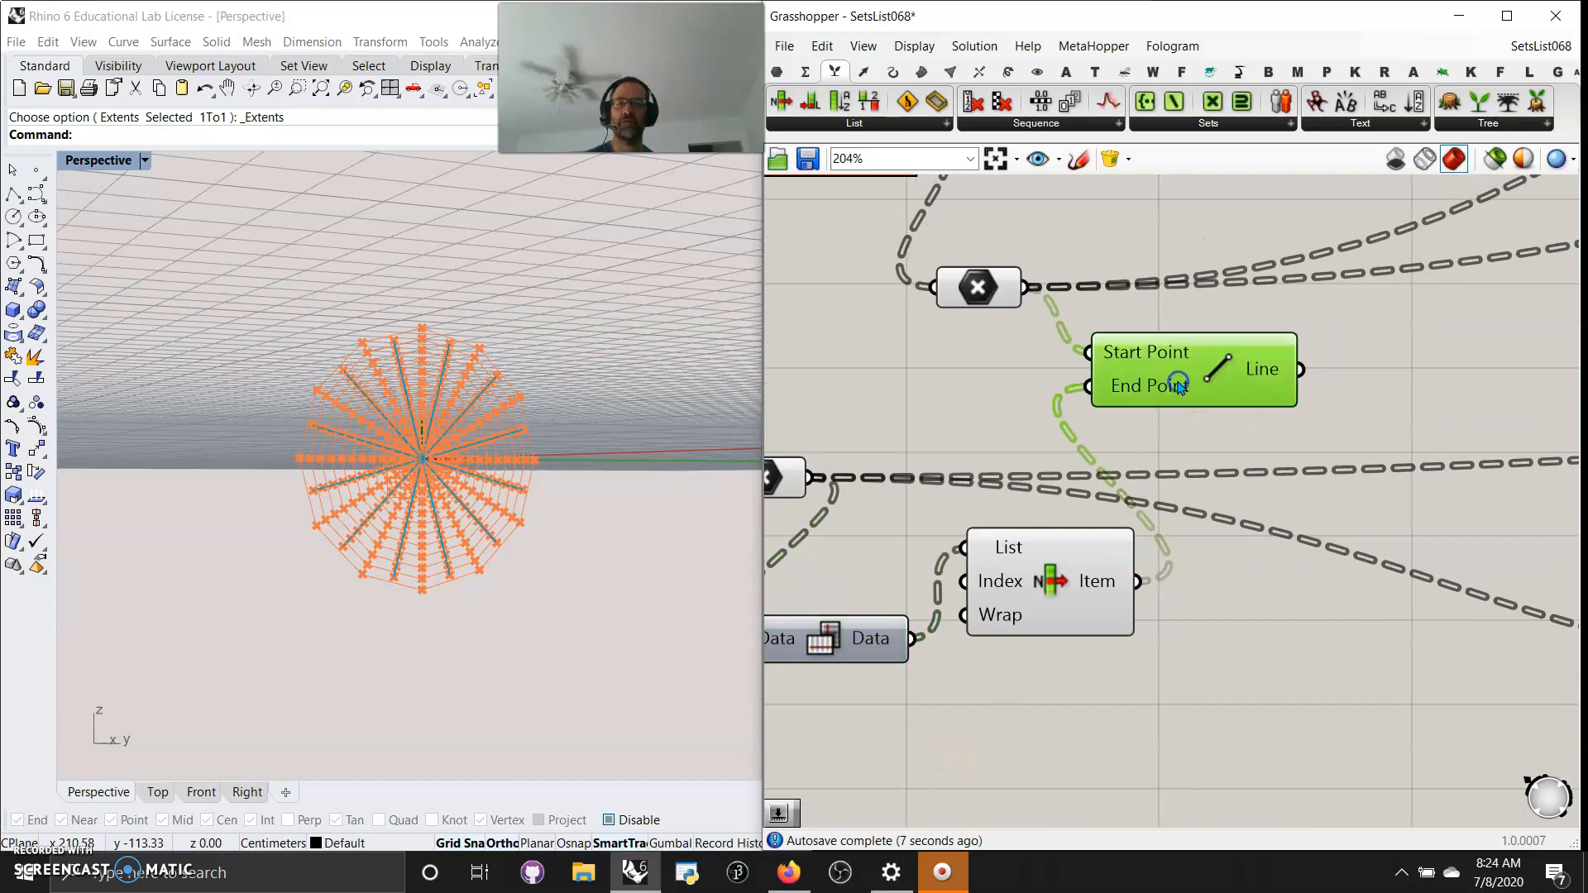
right_click_drag(461, 503, 439, 504)
scroll(420, 543, "up", 8)
scroll(421, 544, "down", 4)
right_click_drag(459, 561, 450, 592)
Move the Line component farther from List Item and the grid point Panel farther from the definition.
right_click_drag(1312, 723, 1115, 691)
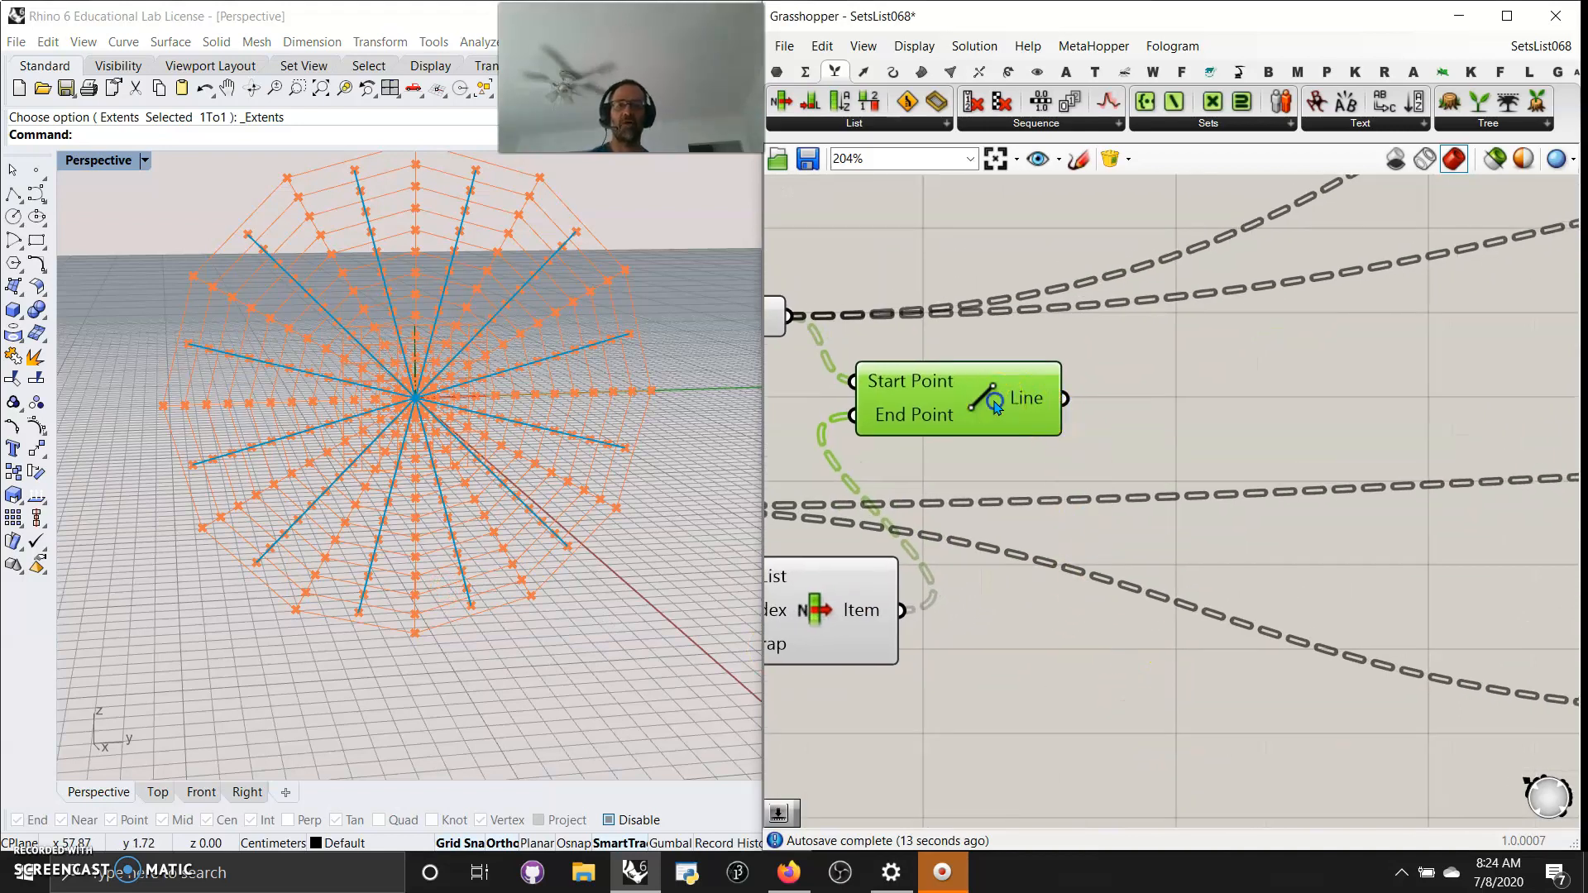
left_click_drag(996, 402, 1148, 407)
scroll(1147, 433, "down", 5)
scroll(1155, 463, "down", 1)
left_click_drag(1392, 519, 1508, 659)
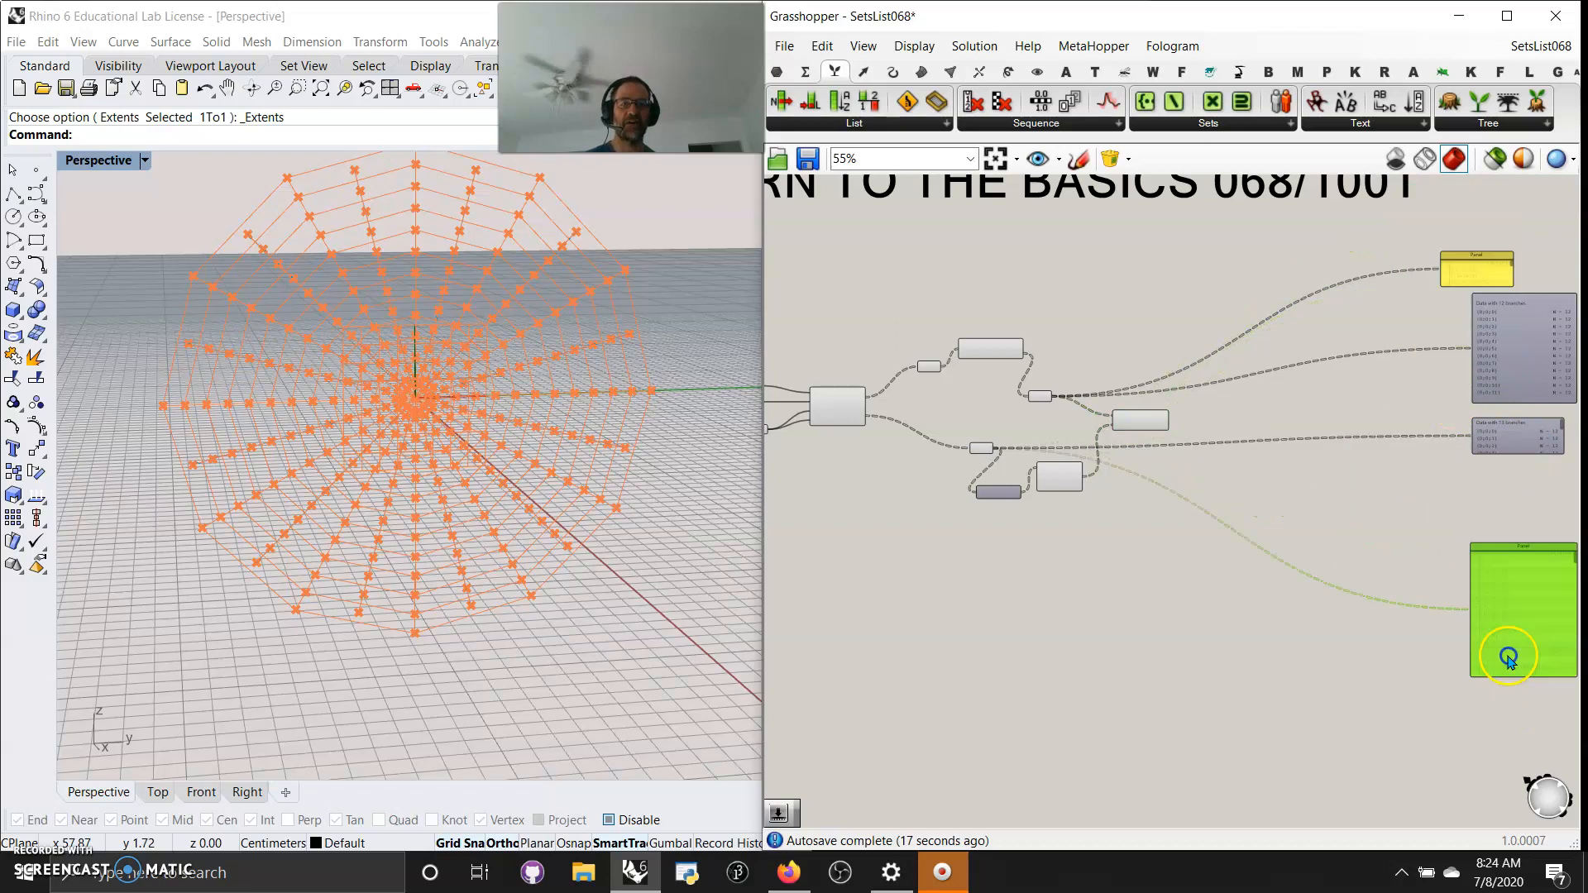
scroll(1137, 430, "up", 5)
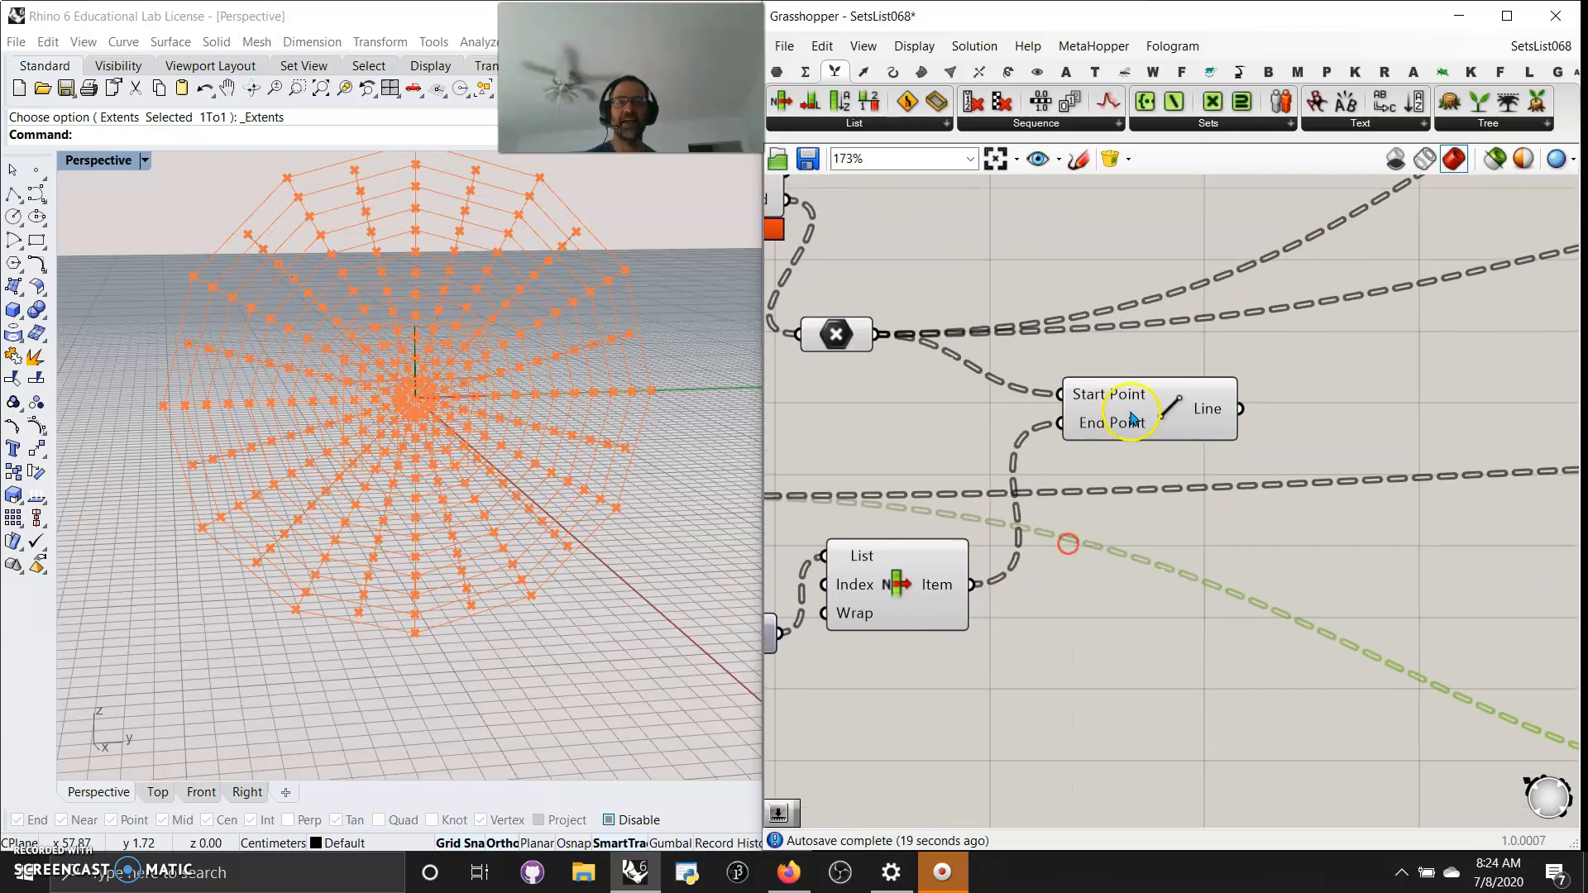
left_click(1158, 409)
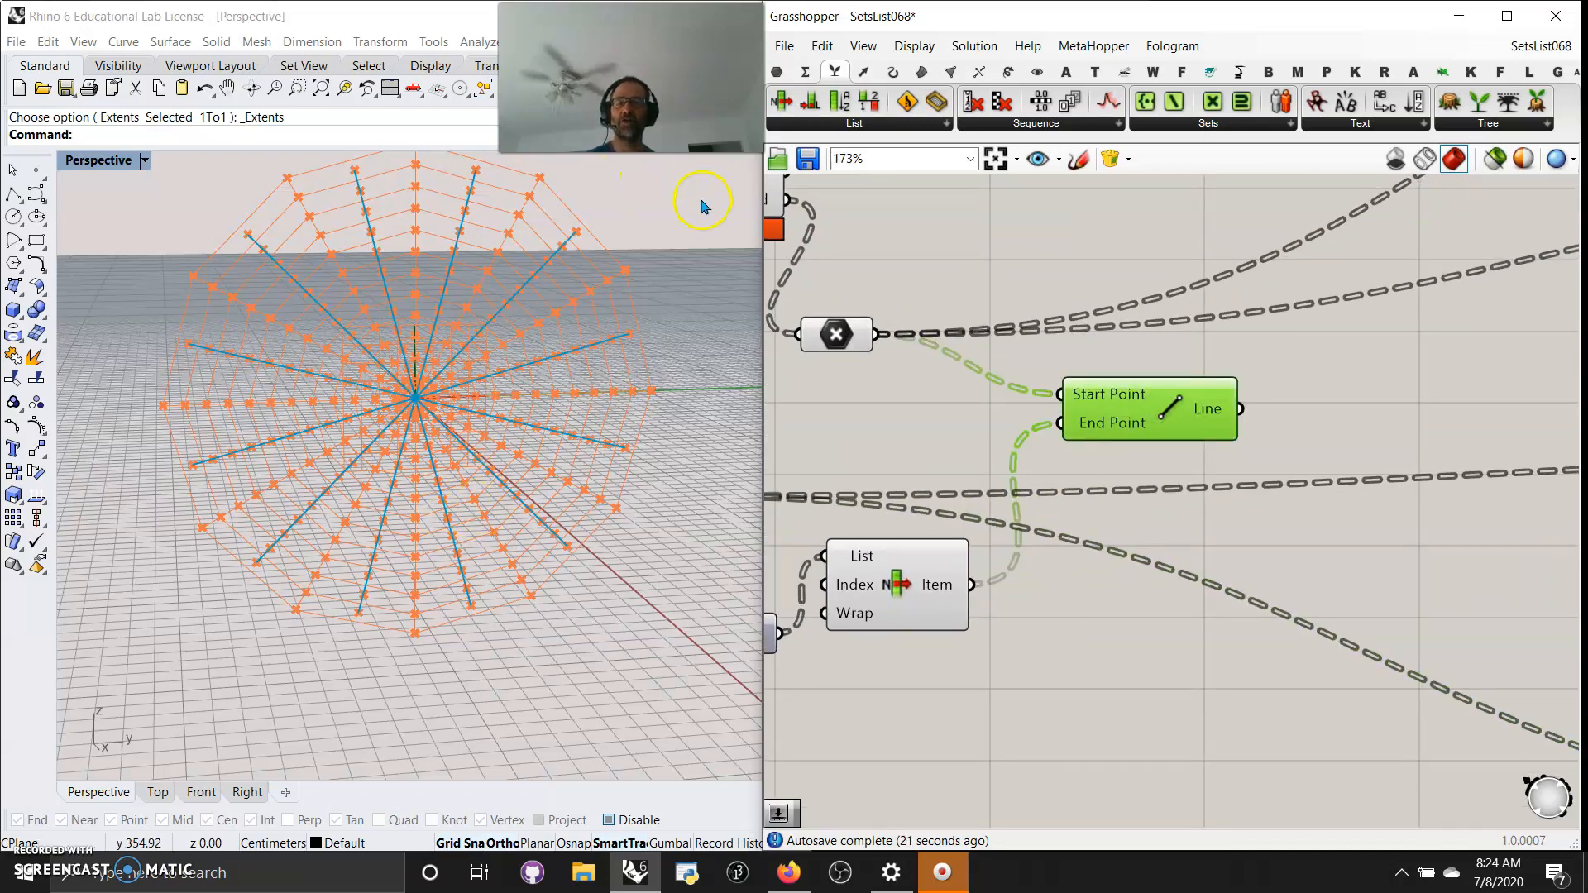
left_click(863, 72)
left_click(941, 124)
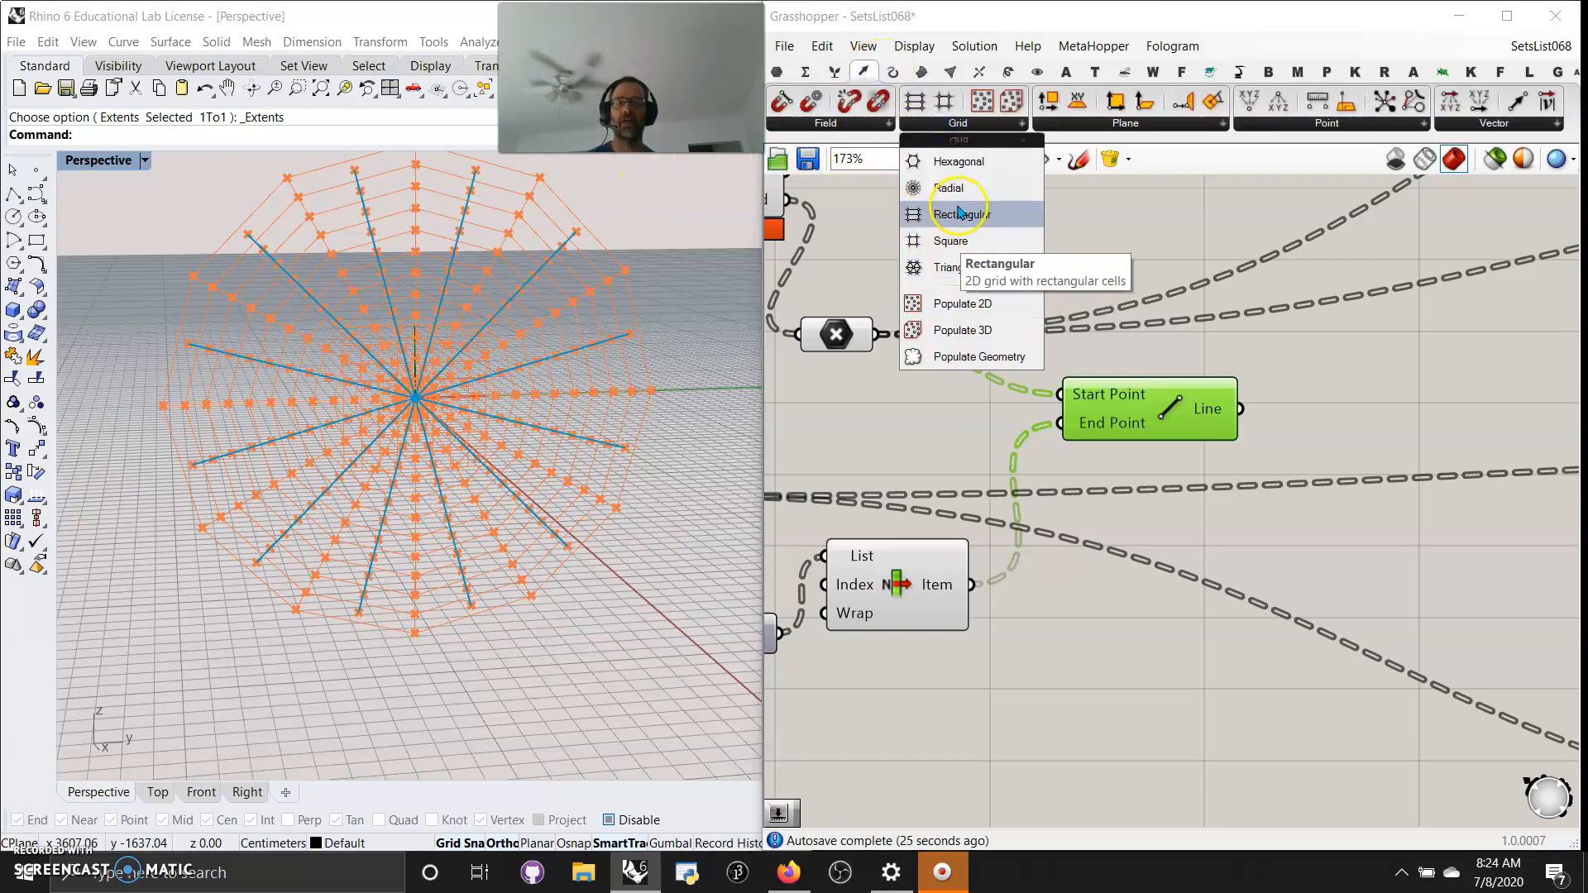
left_click(873, 414)
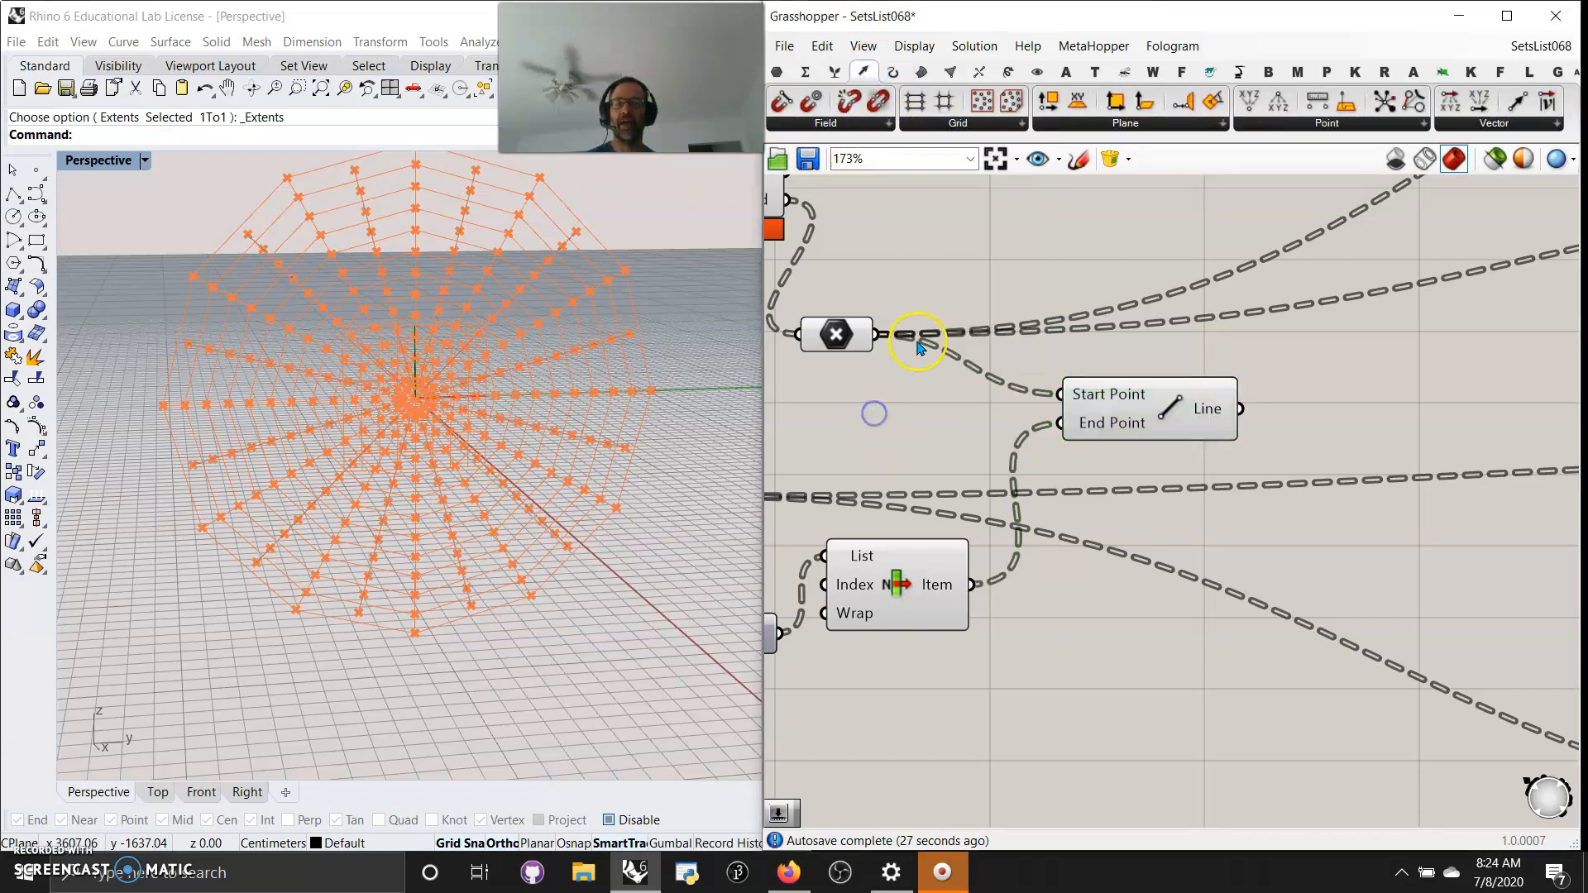
left_click(1160, 426)
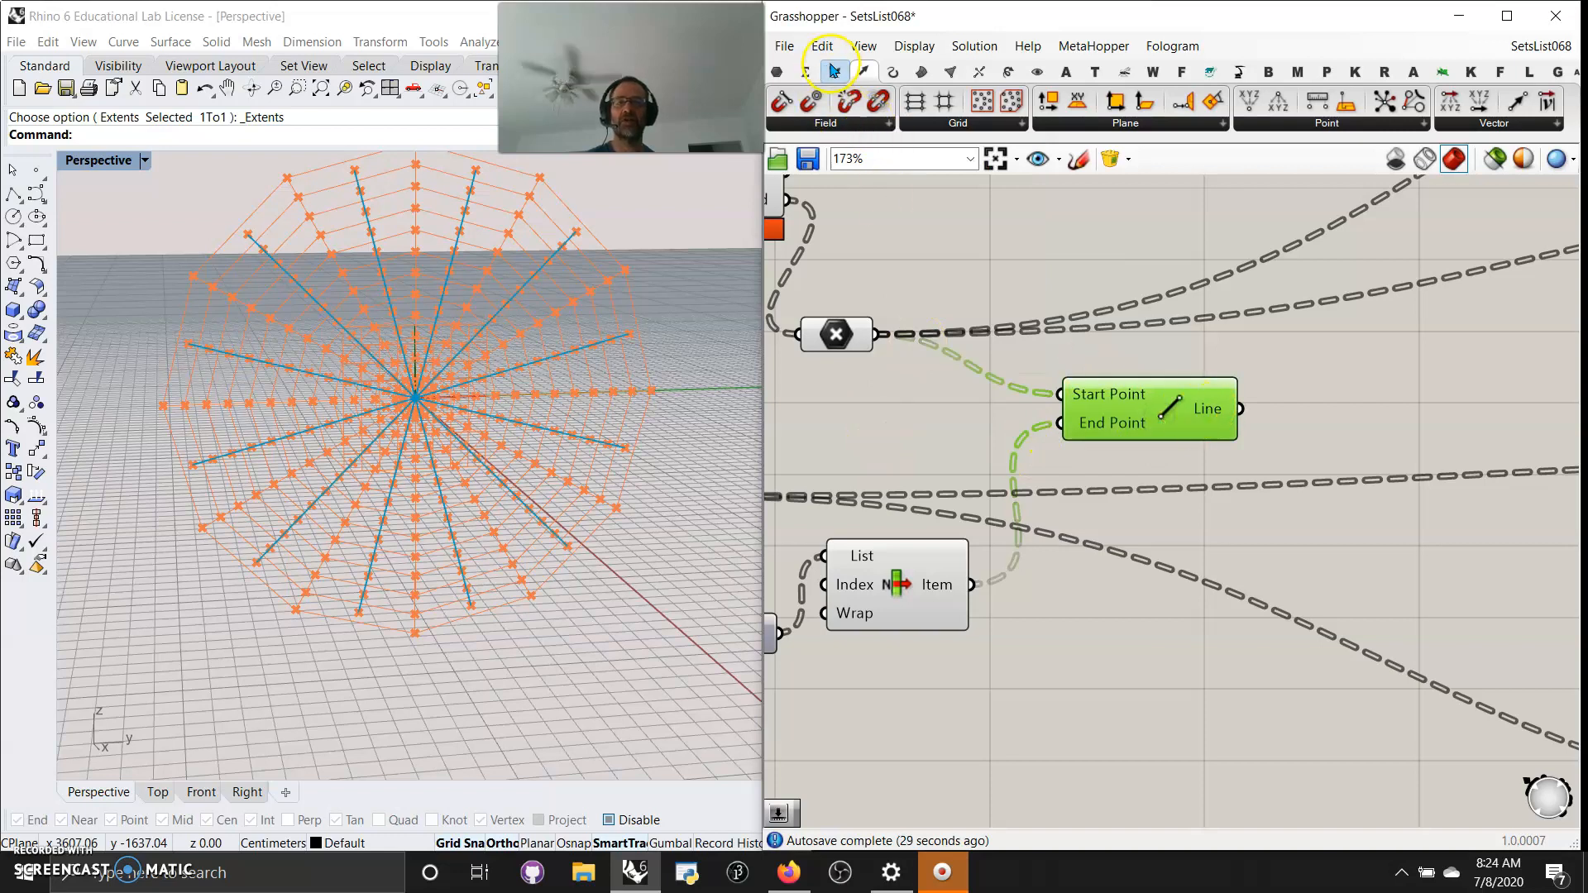
Place a List Length component below the Line component and feed it the Line output.
left_click(834, 71)
left_click_drag(810, 103, 1220, 517)
left_click_drag(1240, 409, 1286, 561)
Add a Panel fed by List Length's Length output, enlarge it, and tidy the components' placement.
left_click(777, 72)
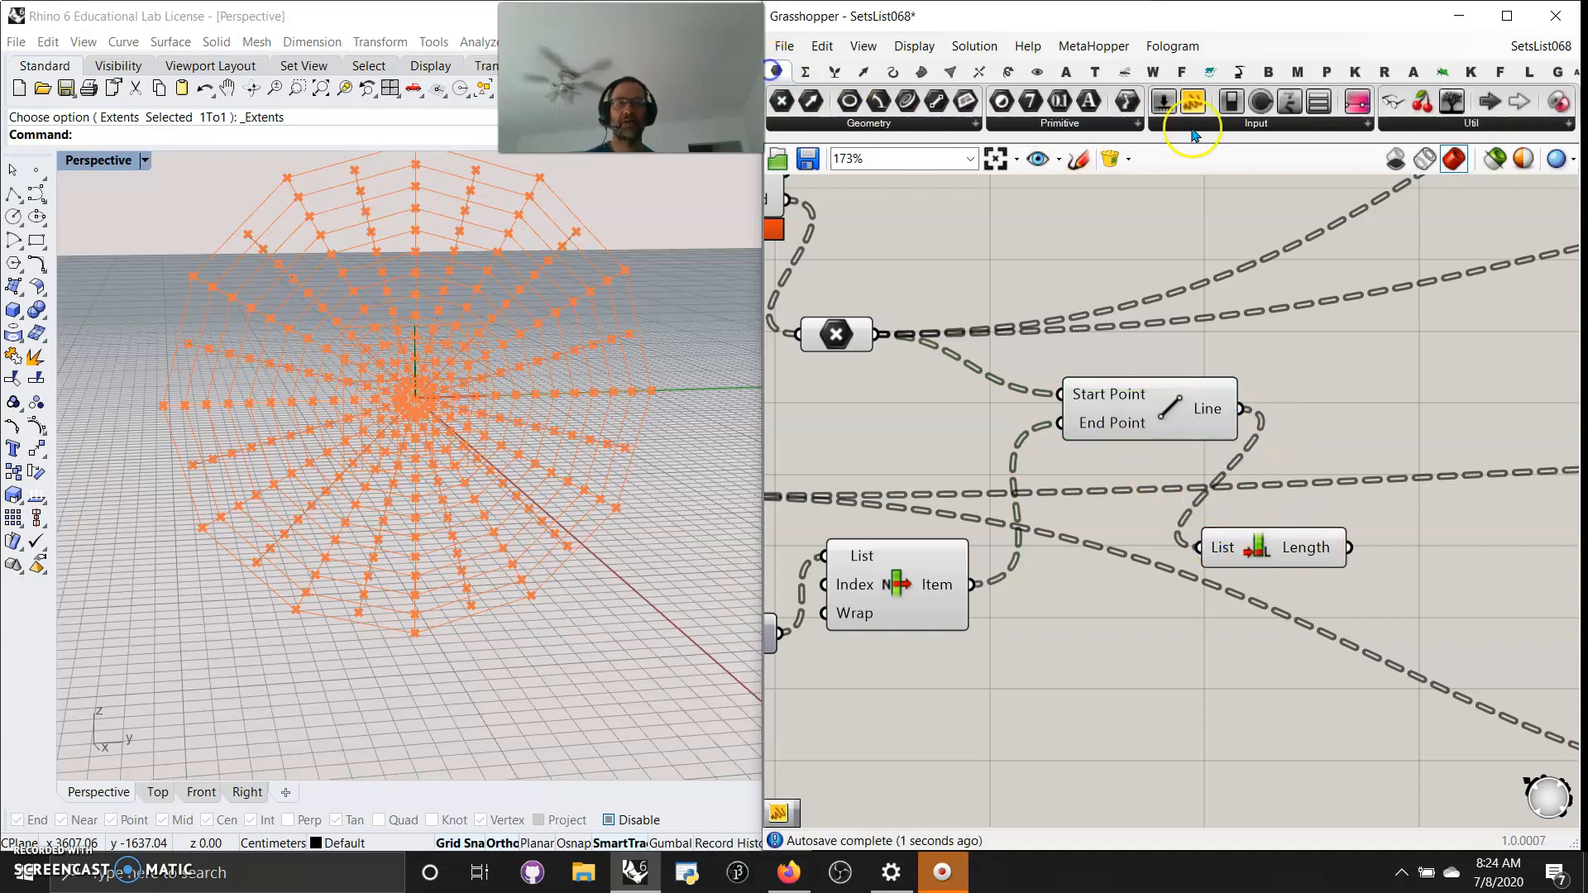
left_click_drag(1192, 101, 1339, 626)
left_click_drag(1349, 547, 1329, 688)
scroll(1397, 706, "down", 3)
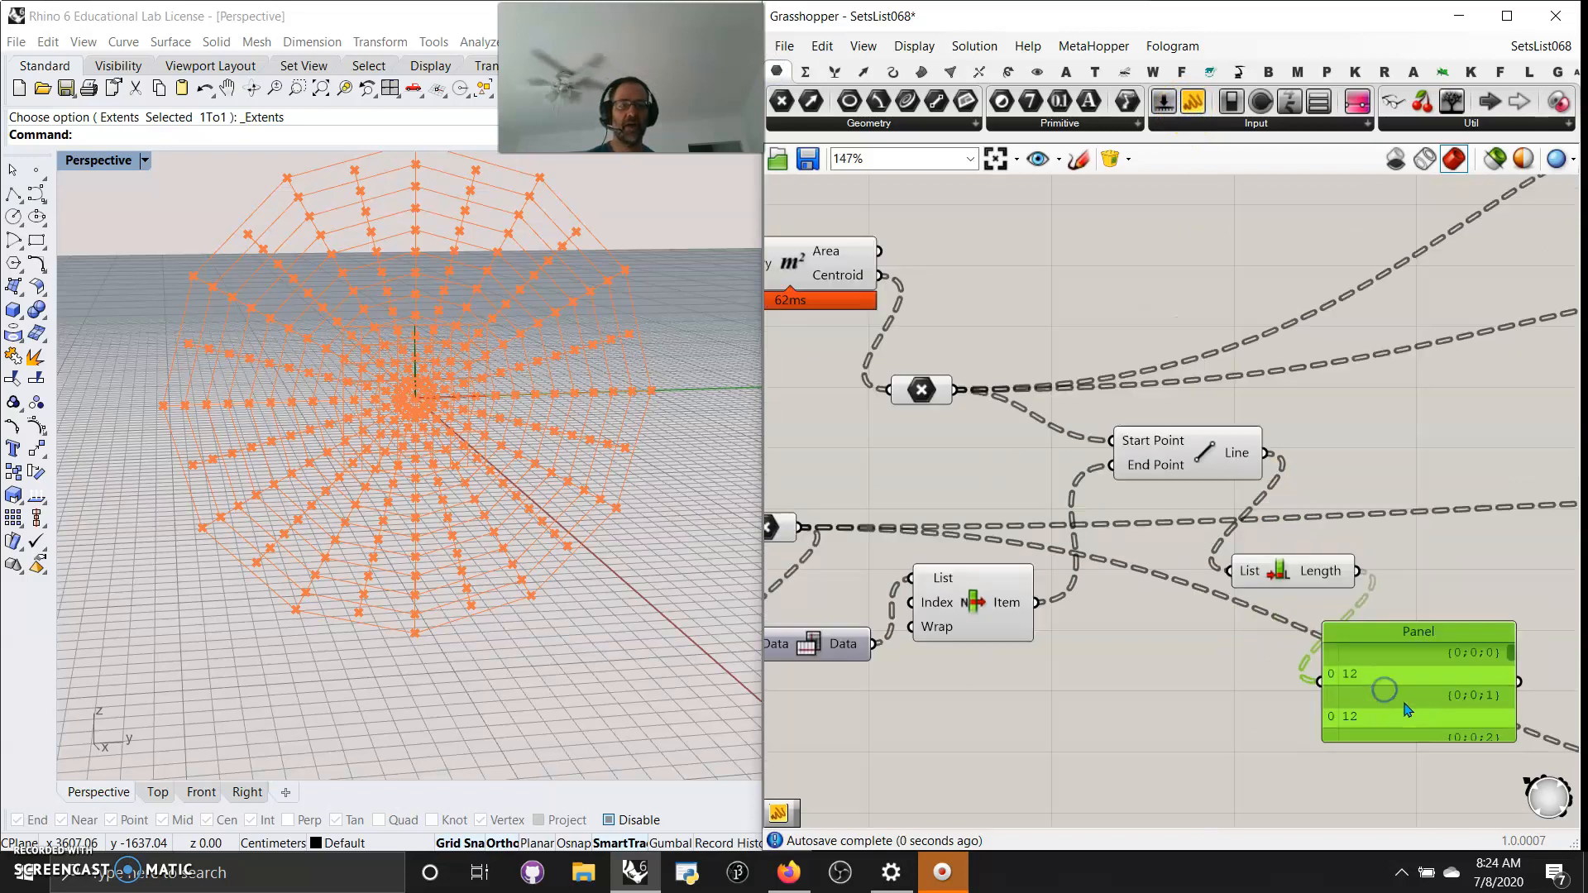
left_click_drag(1498, 733, 1507, 794)
left_click_drag(1322, 602, 1306, 590)
Add a Move component after the Line component, feed its Geometry input from the Line output, and shift it farther along the definition.
right_click_drag(1410, 490, 1036, 446)
left_click(858, 458)
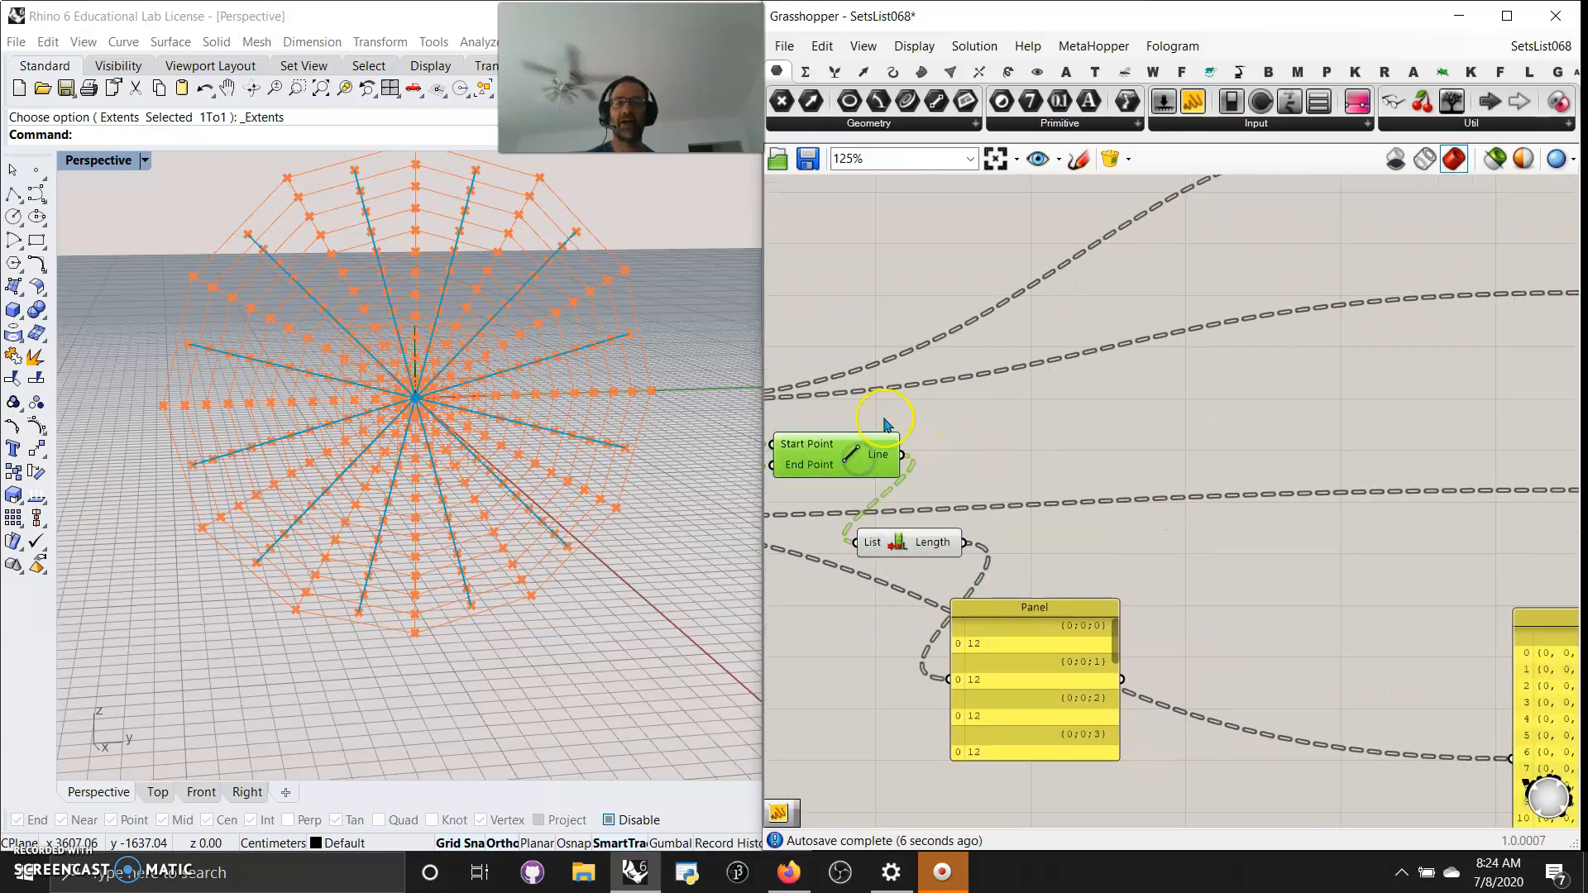
left_click(892, 72)
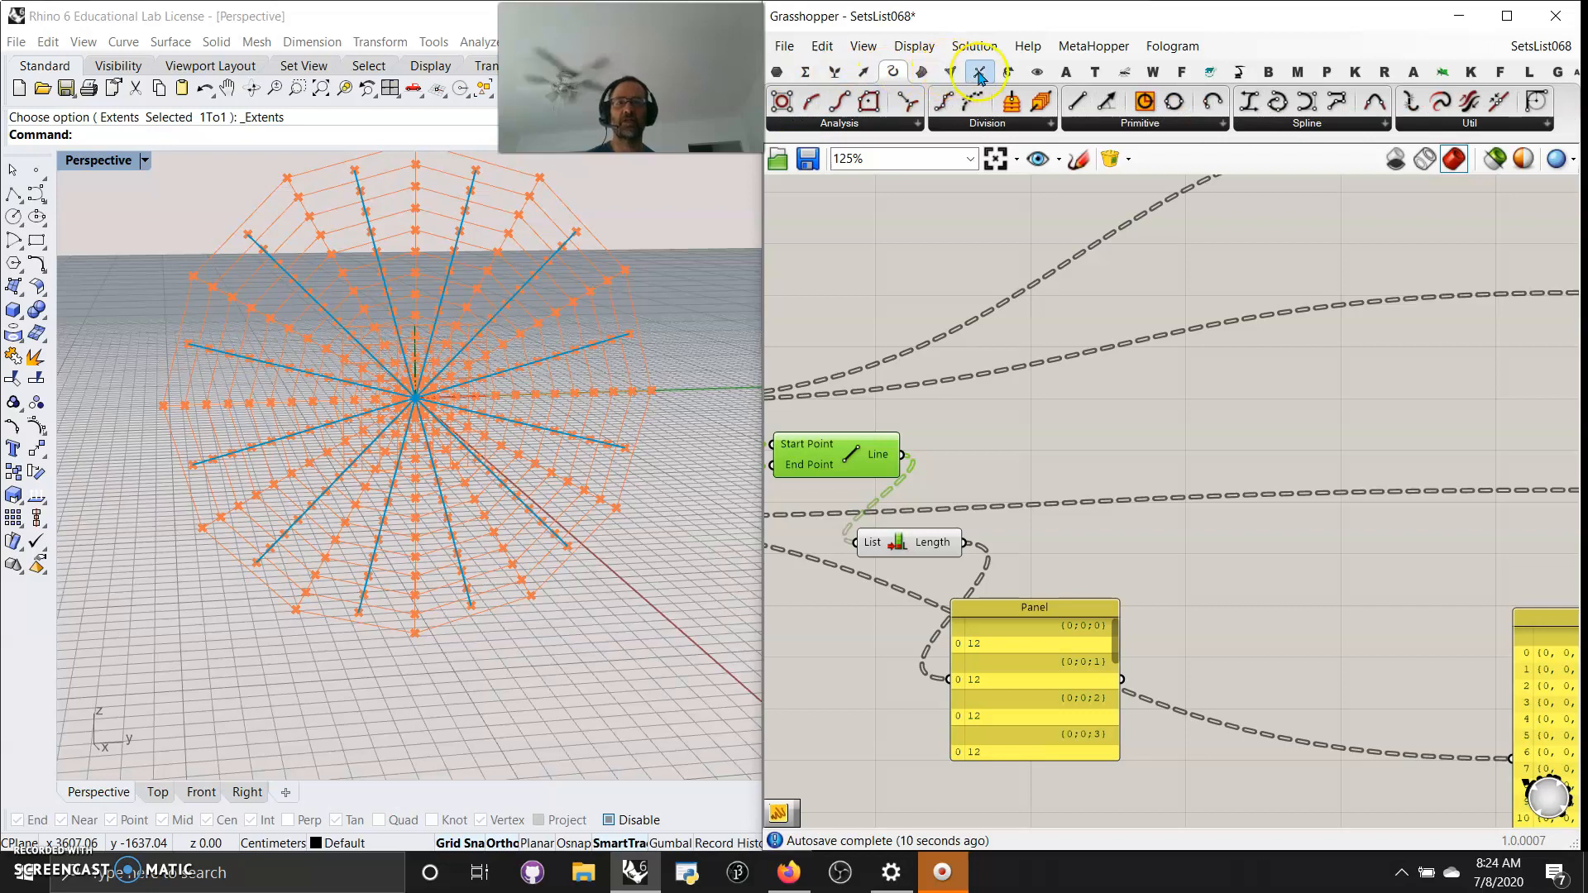
left_click(1007, 72)
left_click(1172, 407)
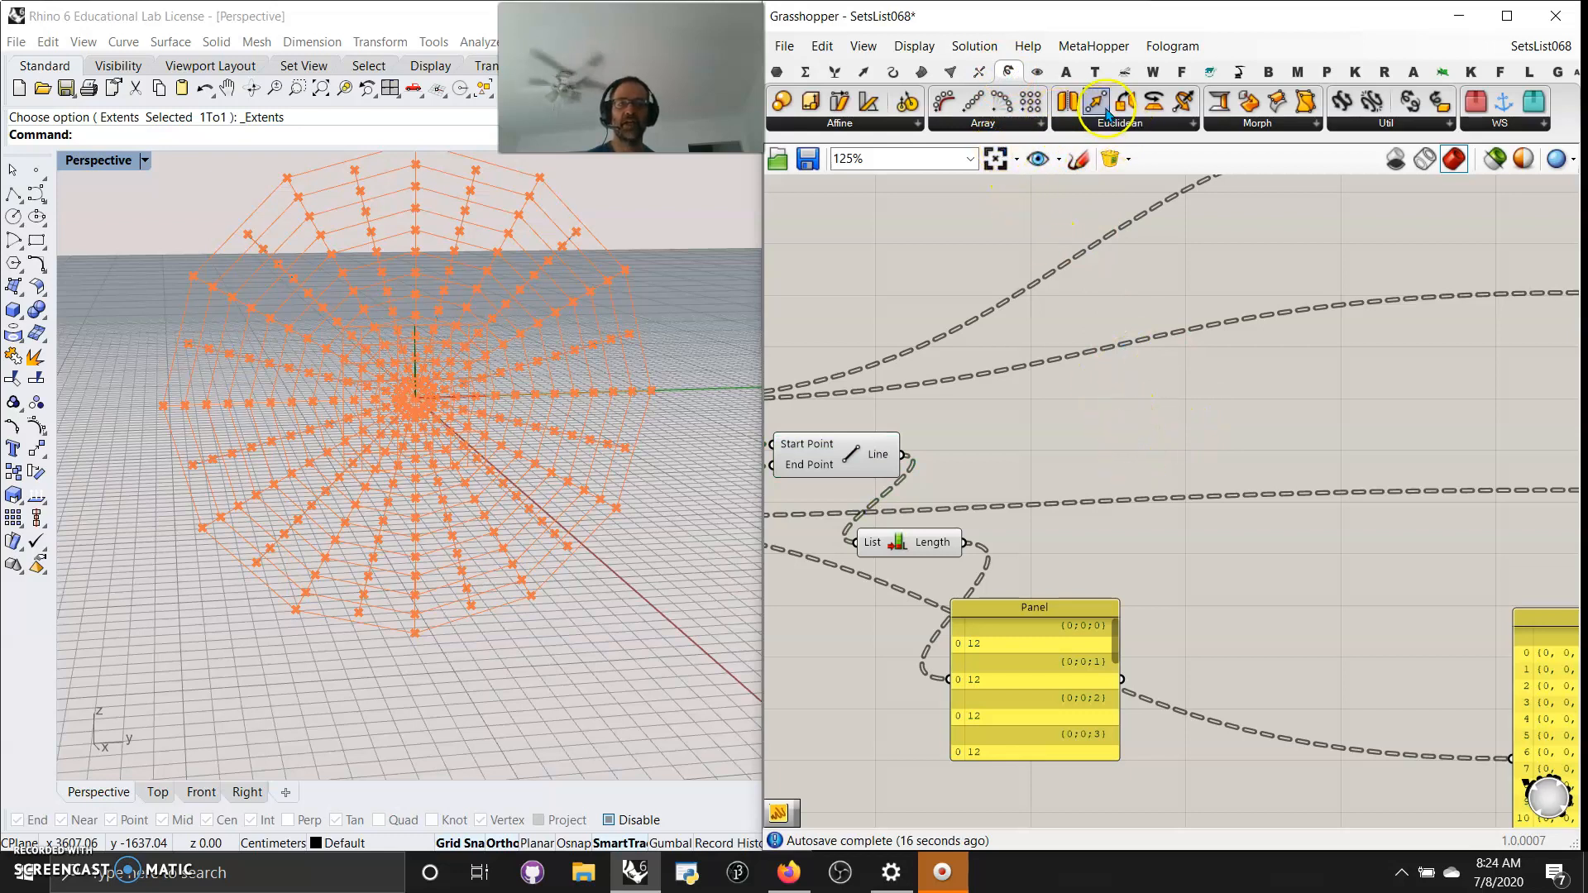
left_click_drag(1204, 406, 1205, 407)
left_click_drag(907, 466, 1228, 391)
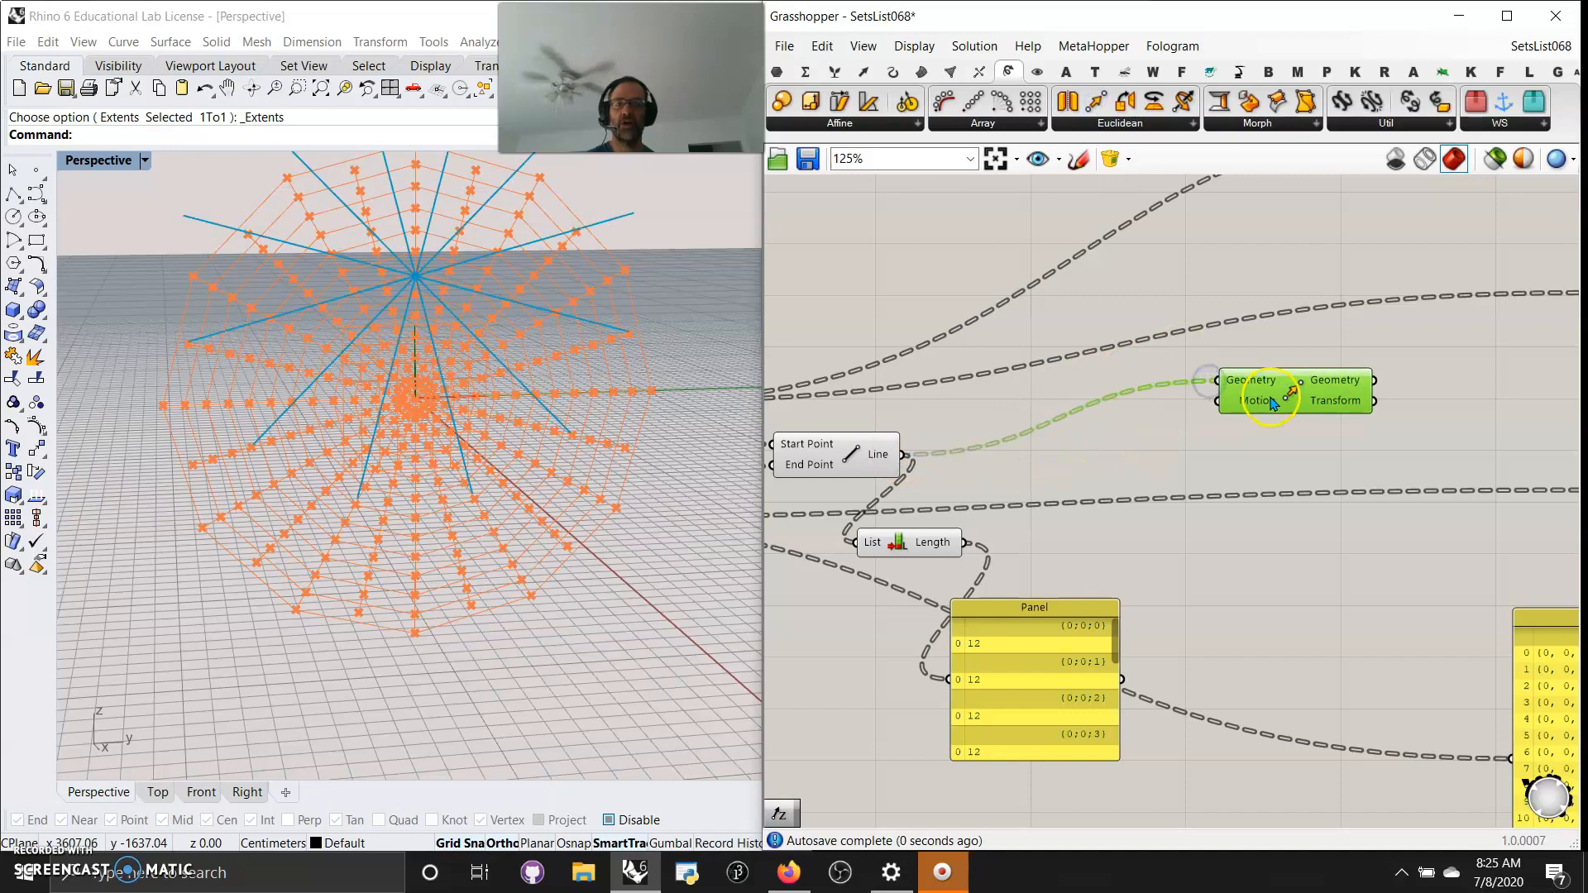
right_click_drag(513, 443, 469, 424)
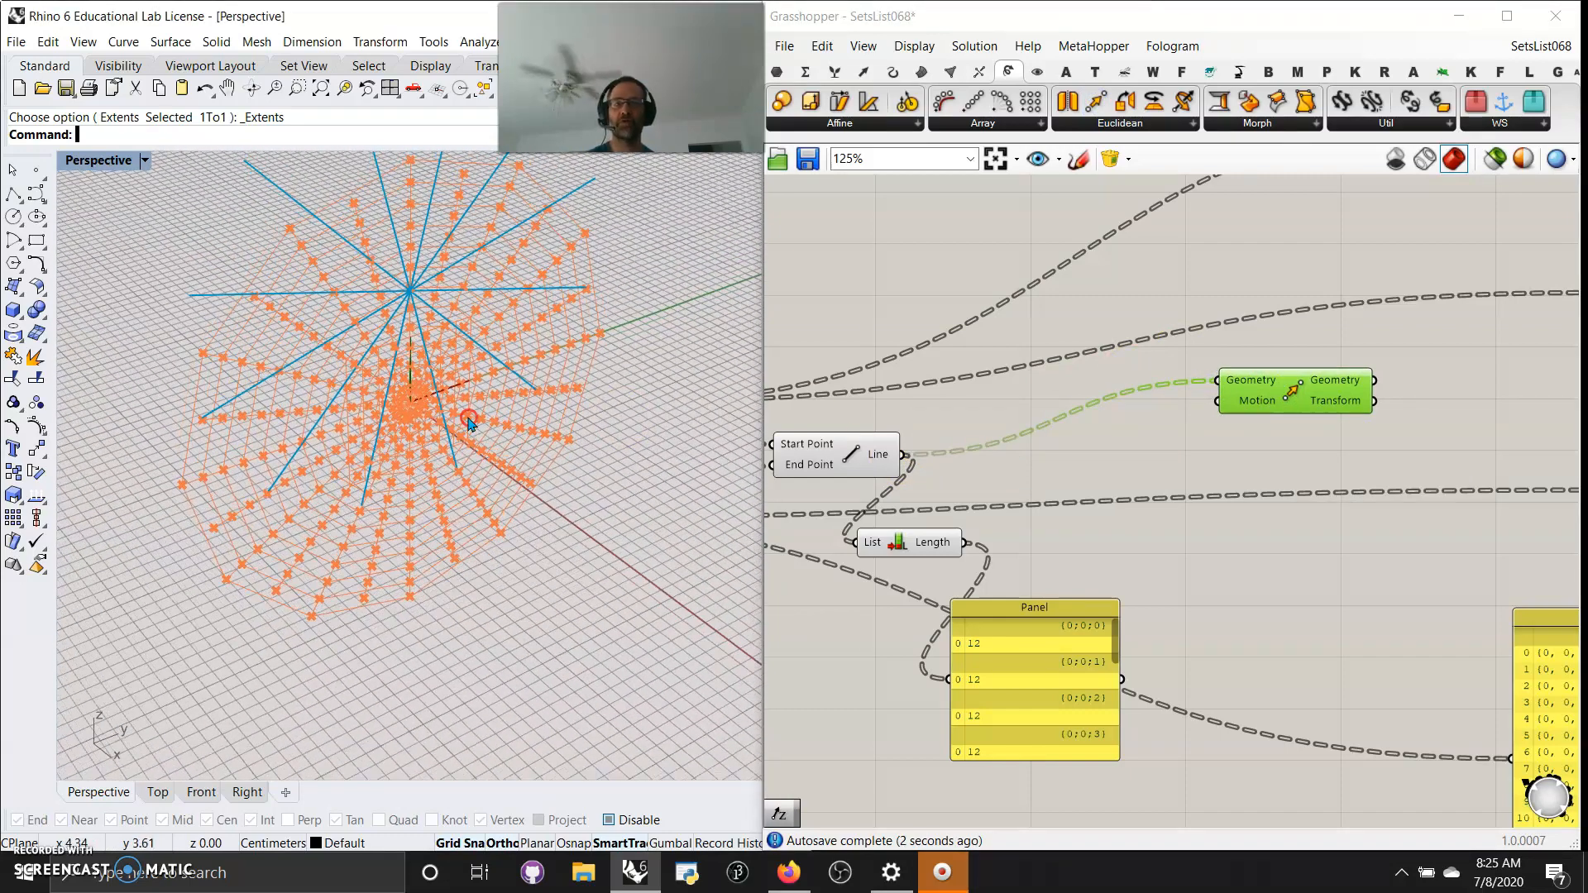
left_click_drag(1260, 409, 1374, 417)
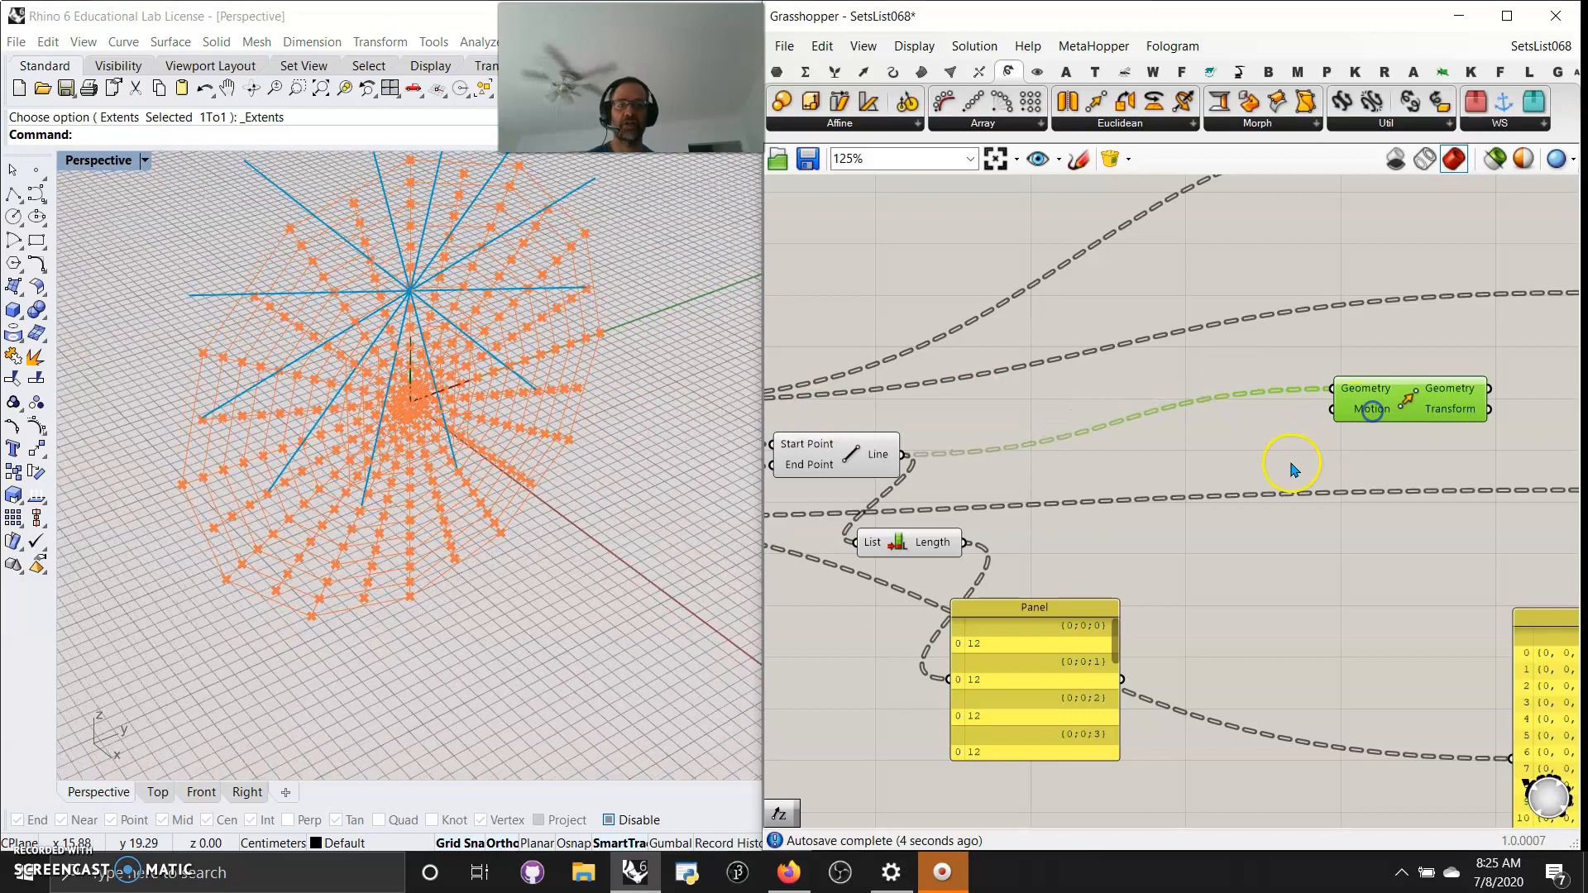
Add a Unit X component feeding Move's Motion input, and shift Move, Unit X and the List Length Panel to make room.
double_click(1232, 465)
type("x")
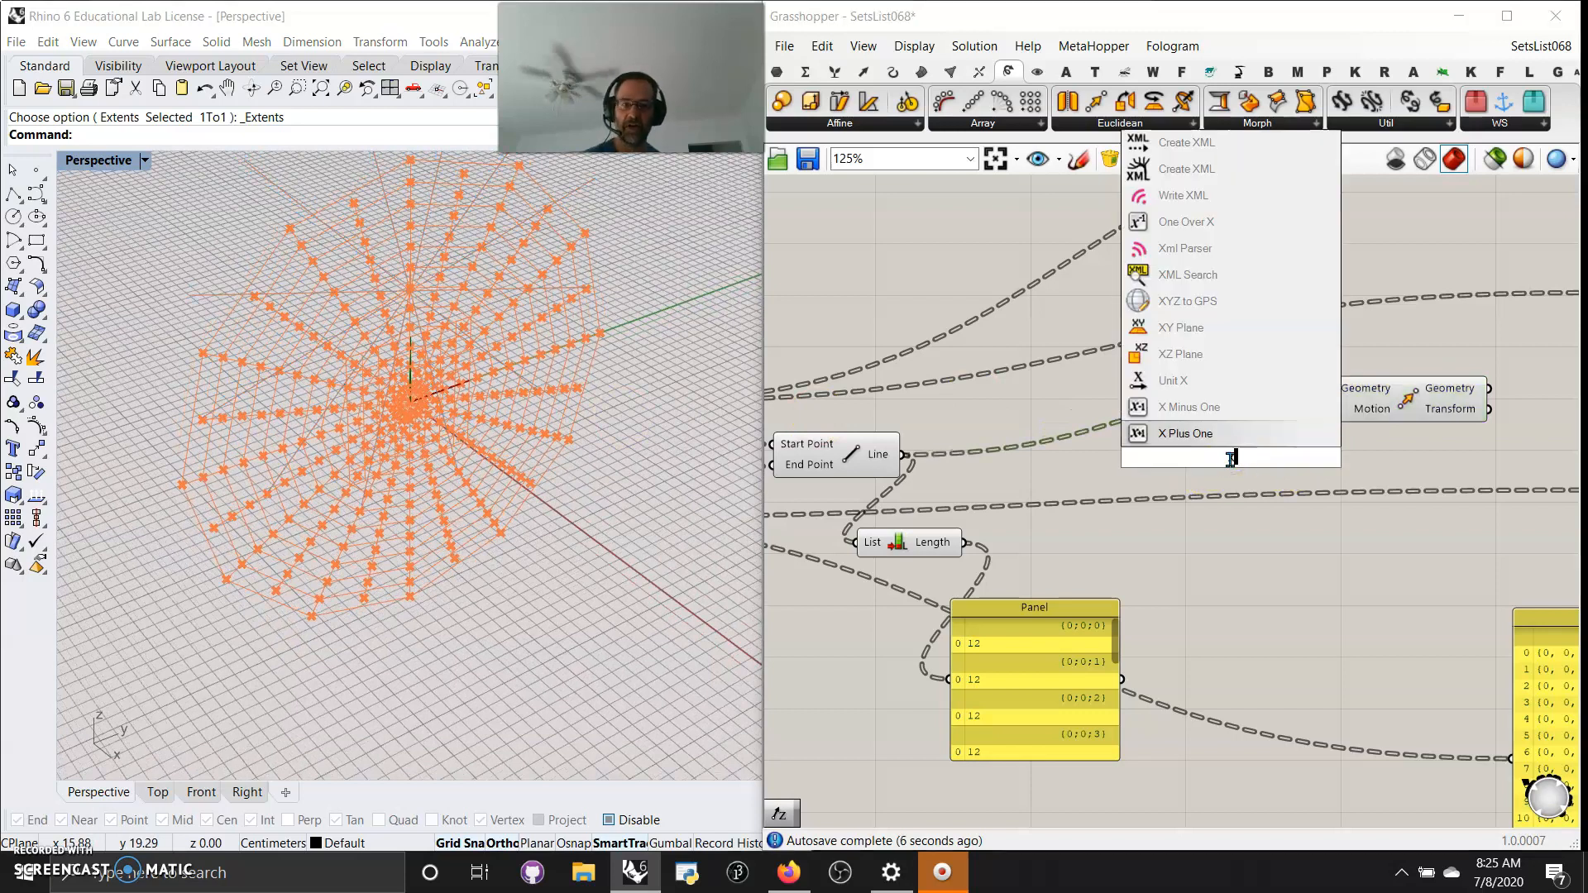
left_click(1184, 383)
left_click_drag(1315, 424, 1465, 400)
left_click_drag(1259, 459, 1376, 452)
left_click_drag(1044, 692, 1118, 683)
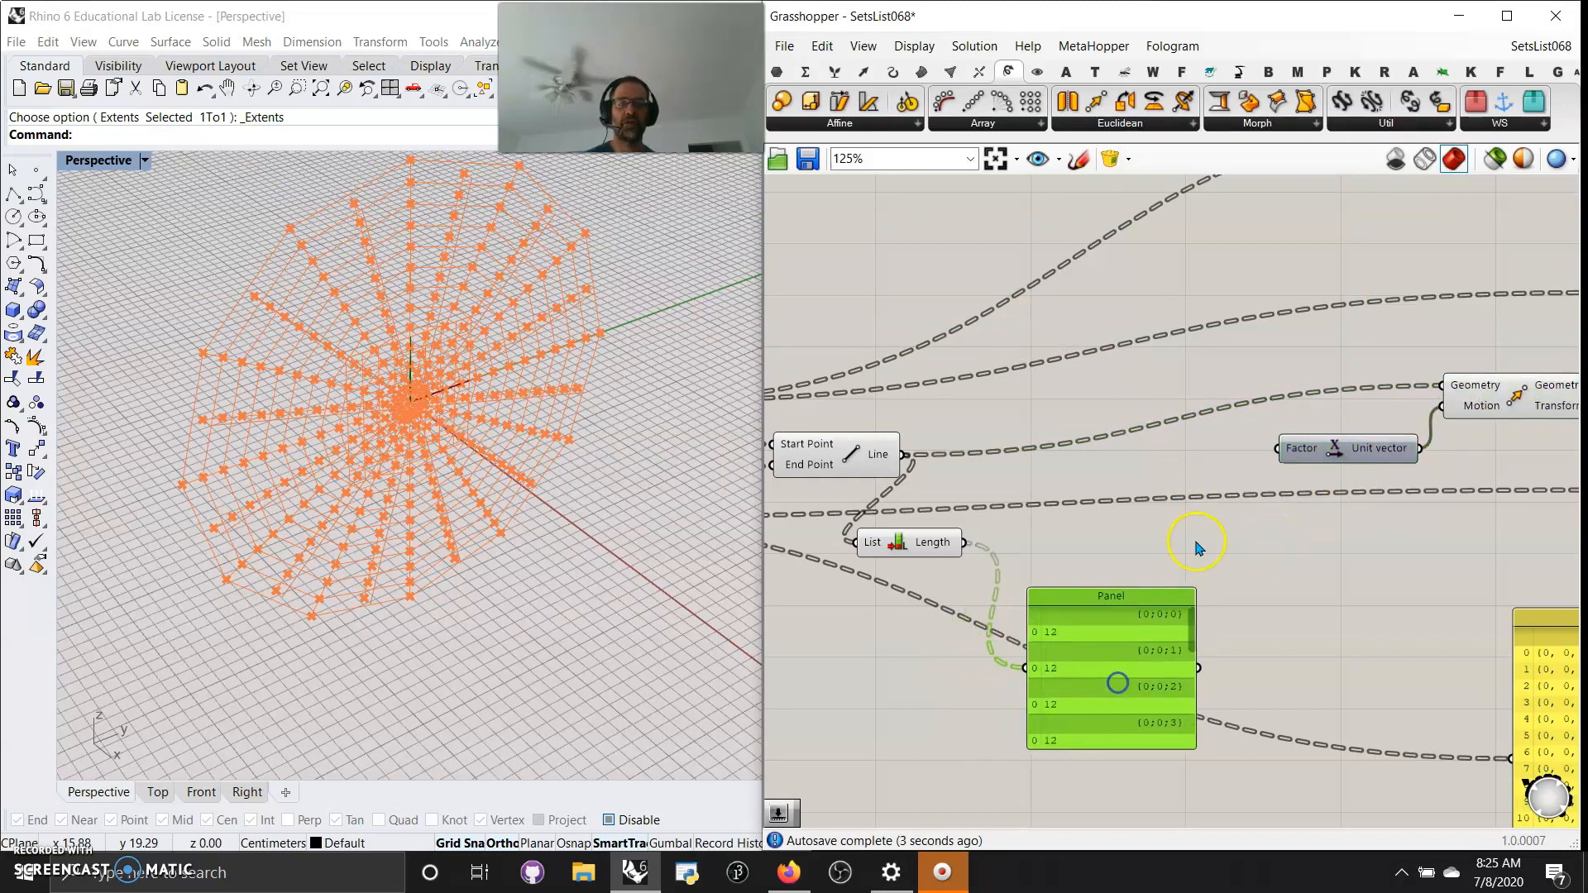
Place a Range component before Unit X and feed its Domain input from a new Construct Domain component.
double_click(1120, 476)
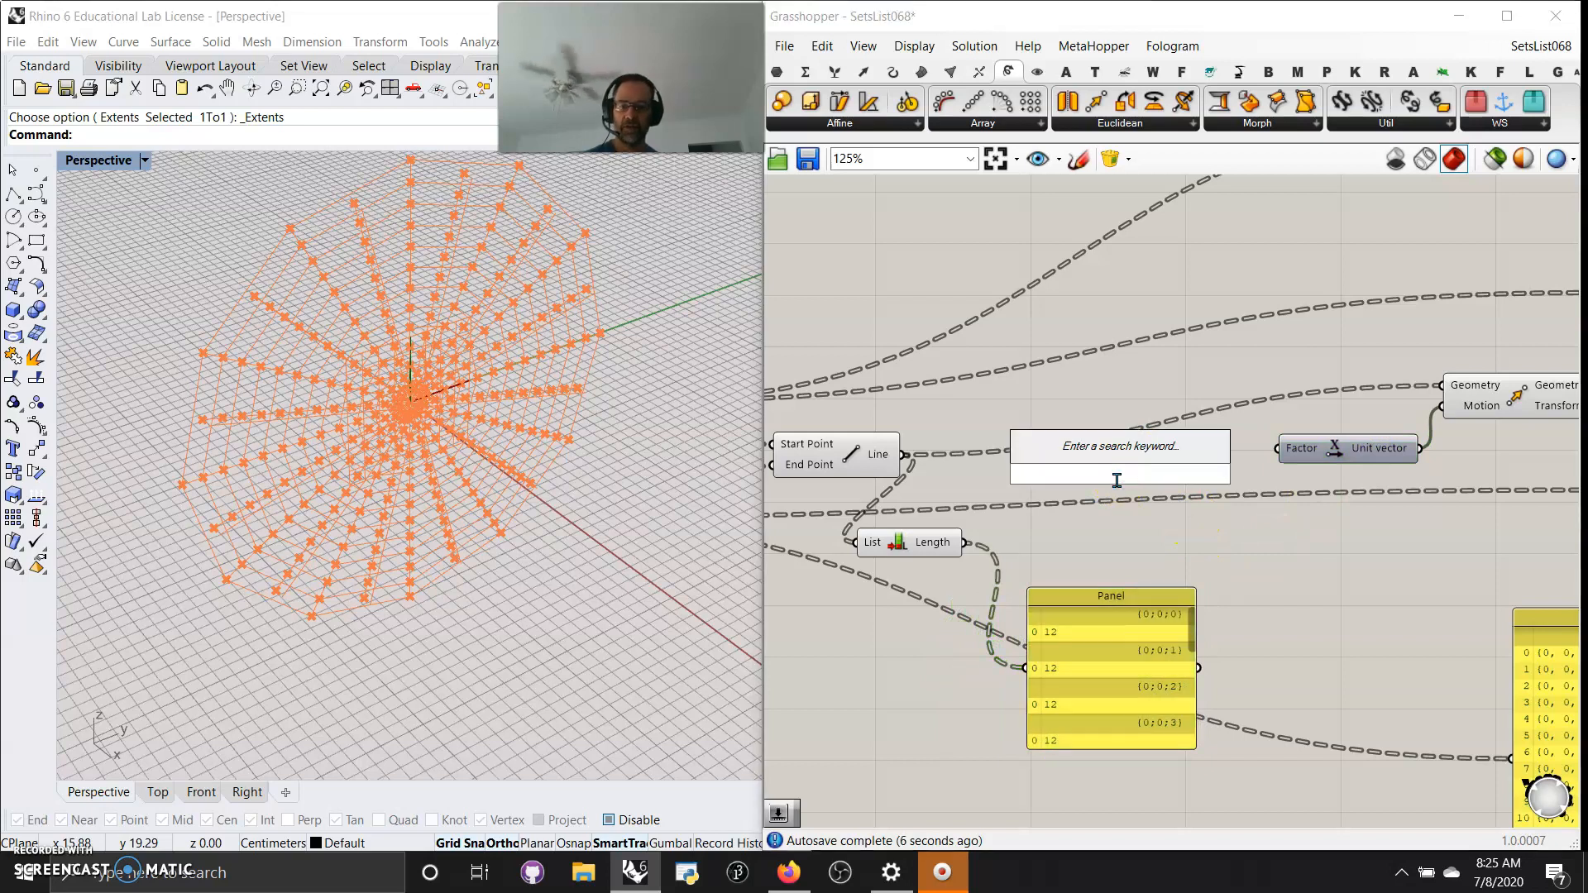
type("range")
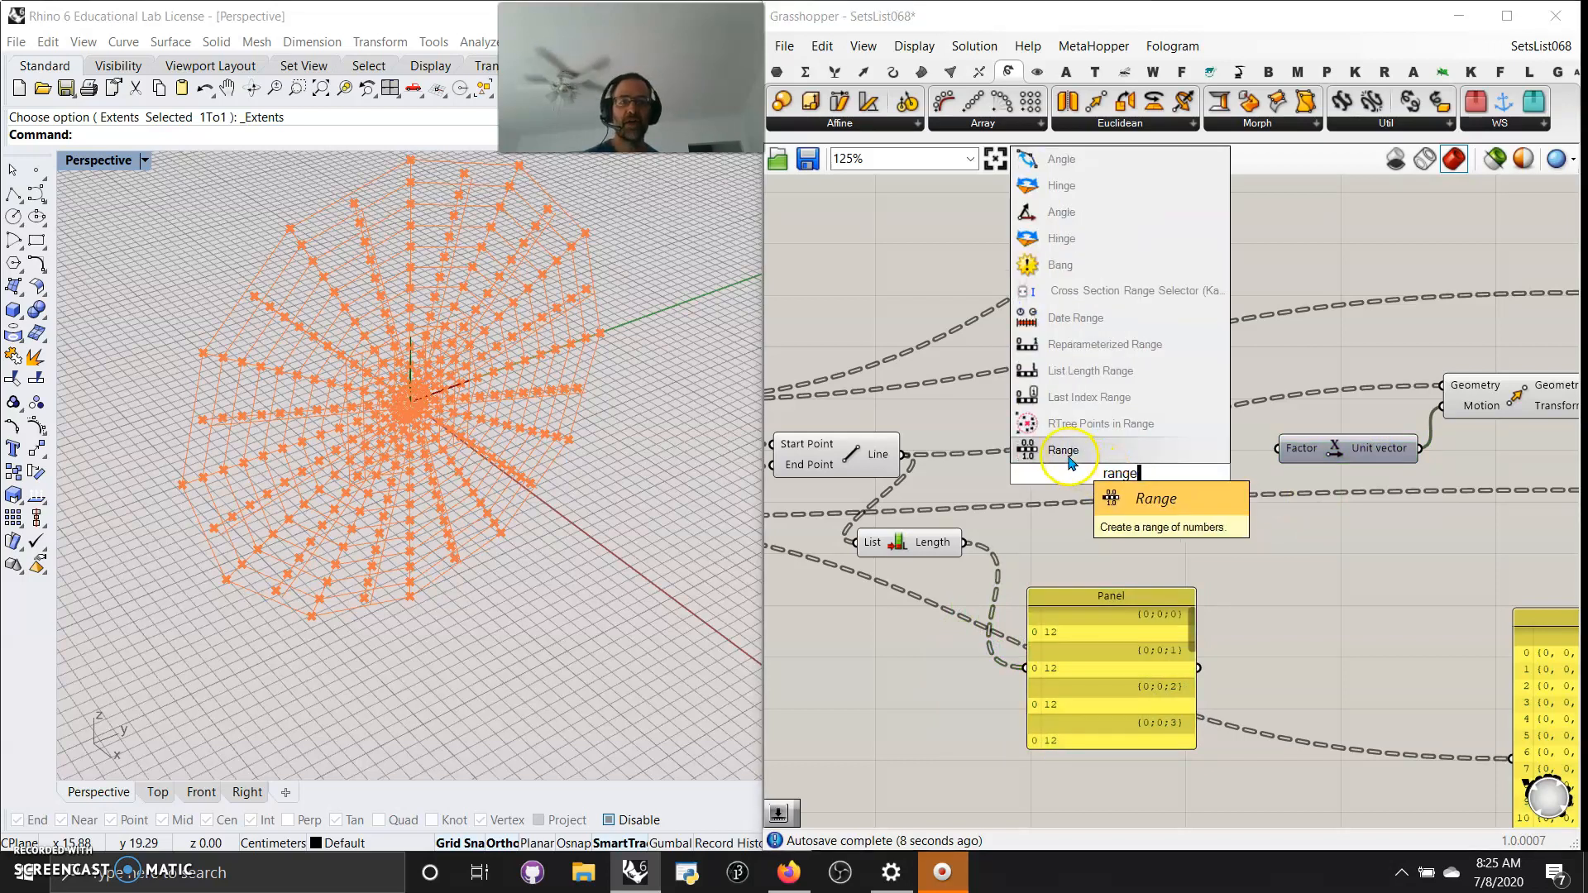
left_click(1067, 452)
left_click_drag(1072, 475, 1143, 475)
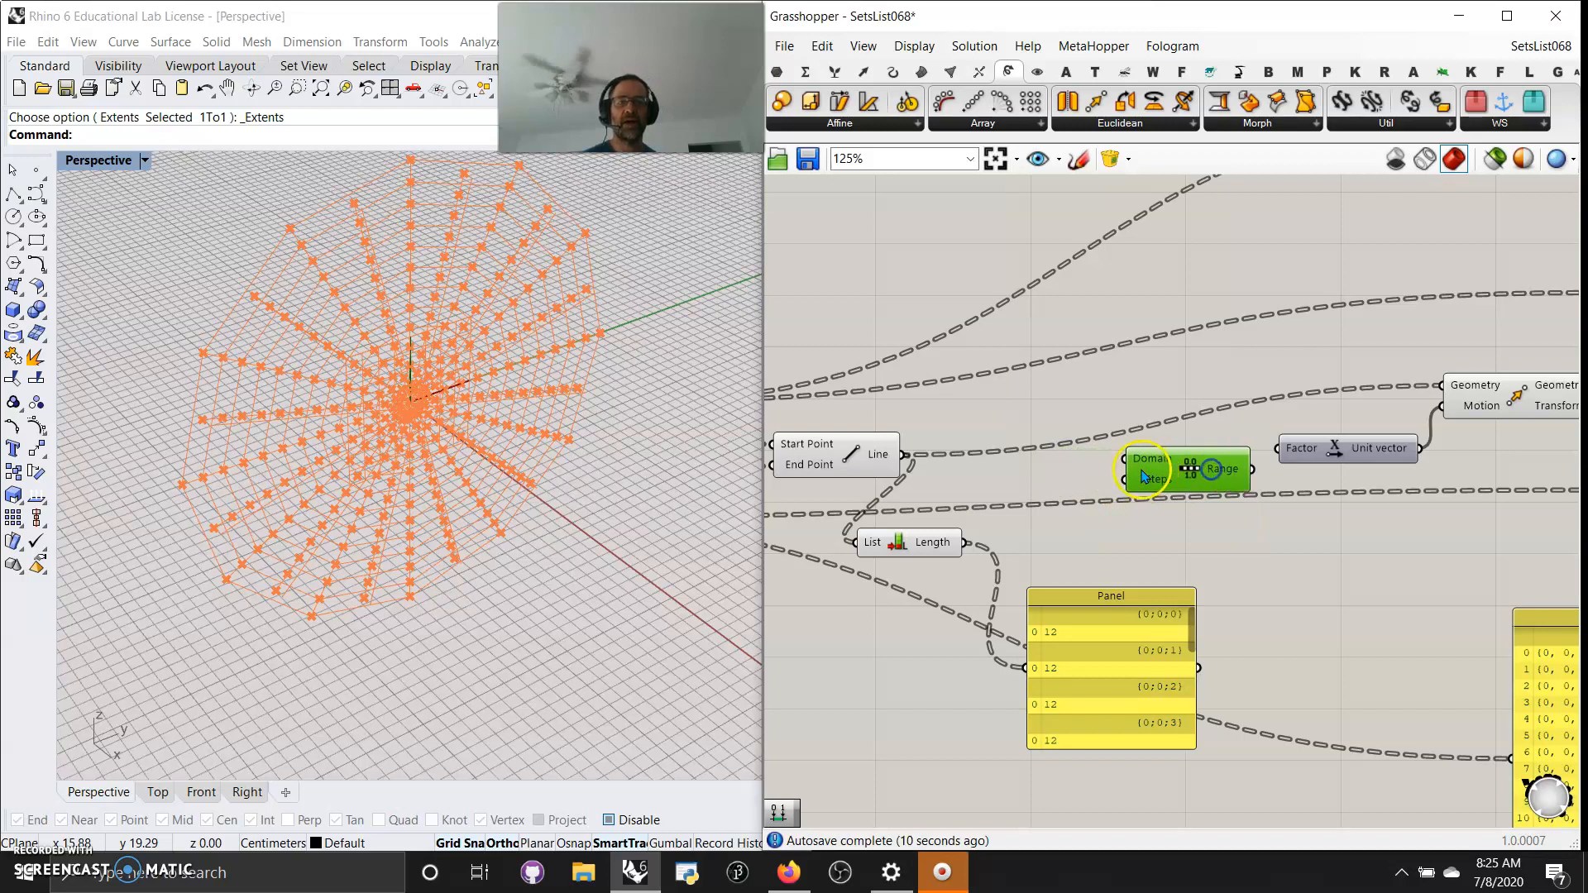
left_click(806, 72)
left_click_drag(945, 311, 1125, 459)
Create Number Sliders of 1 and 12 and connect them to Domain start and Domain end of the Construct Domain component.
right_click_drag(1028, 411, 1296, 447)
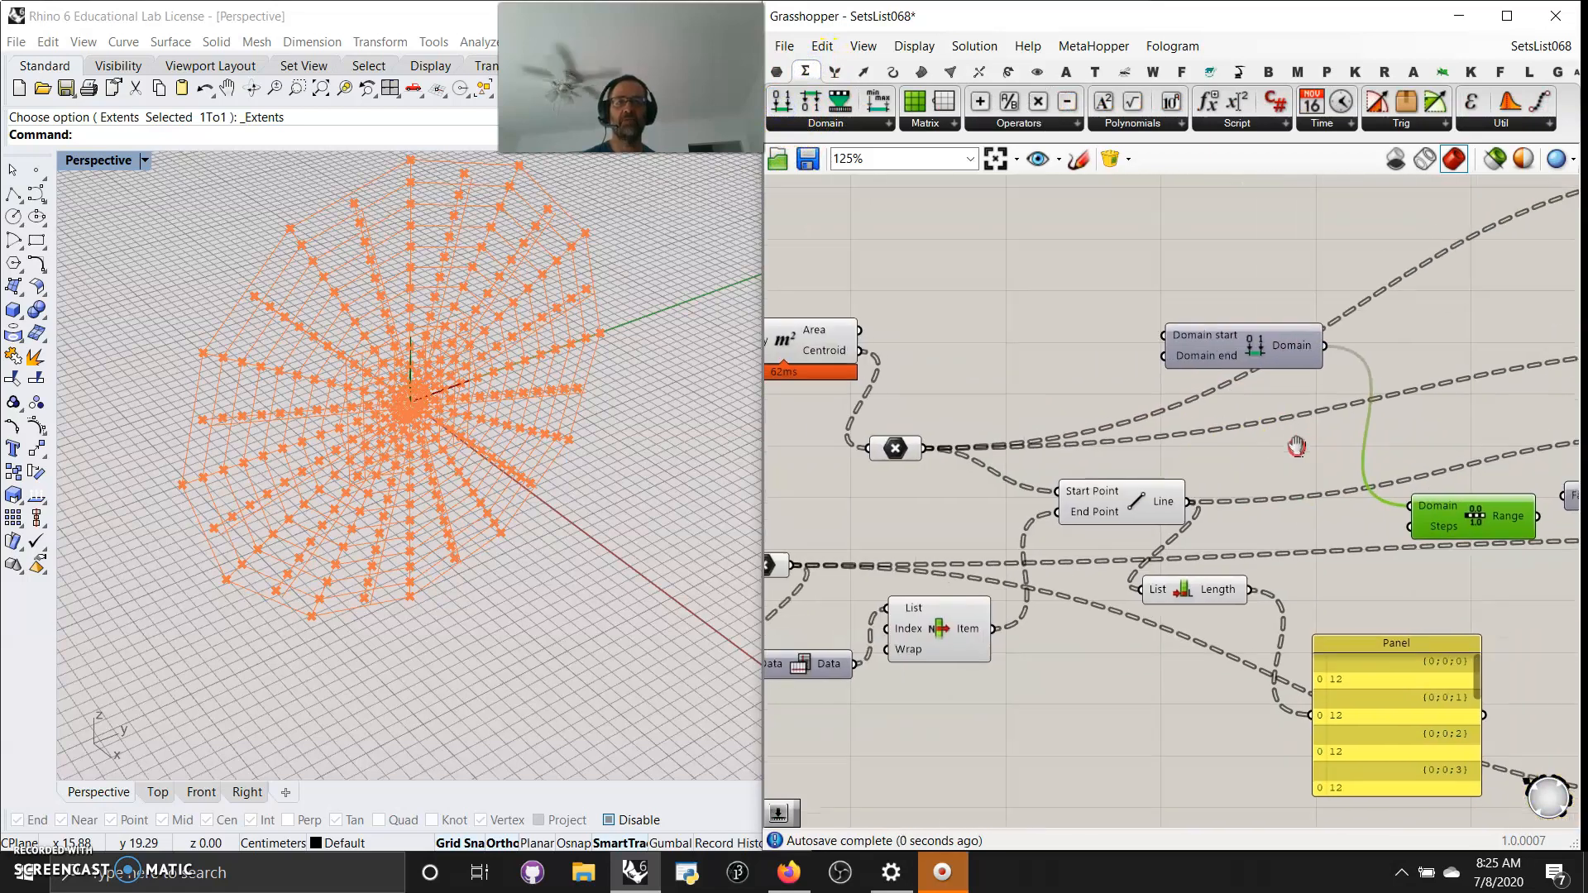
double_click(1032, 266)
type("1")
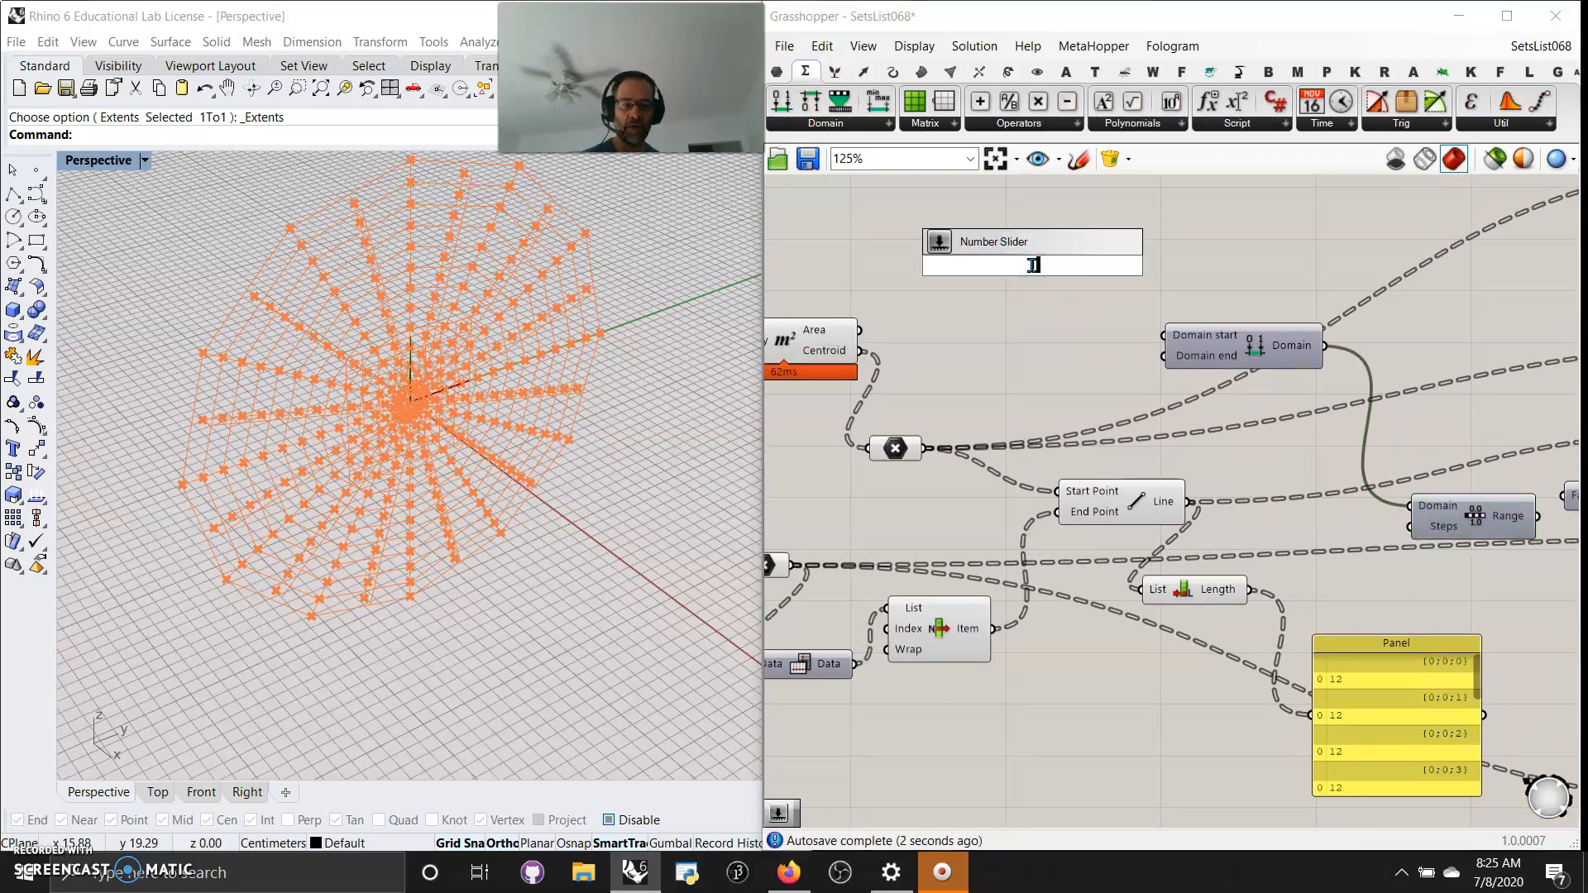
key("Return")
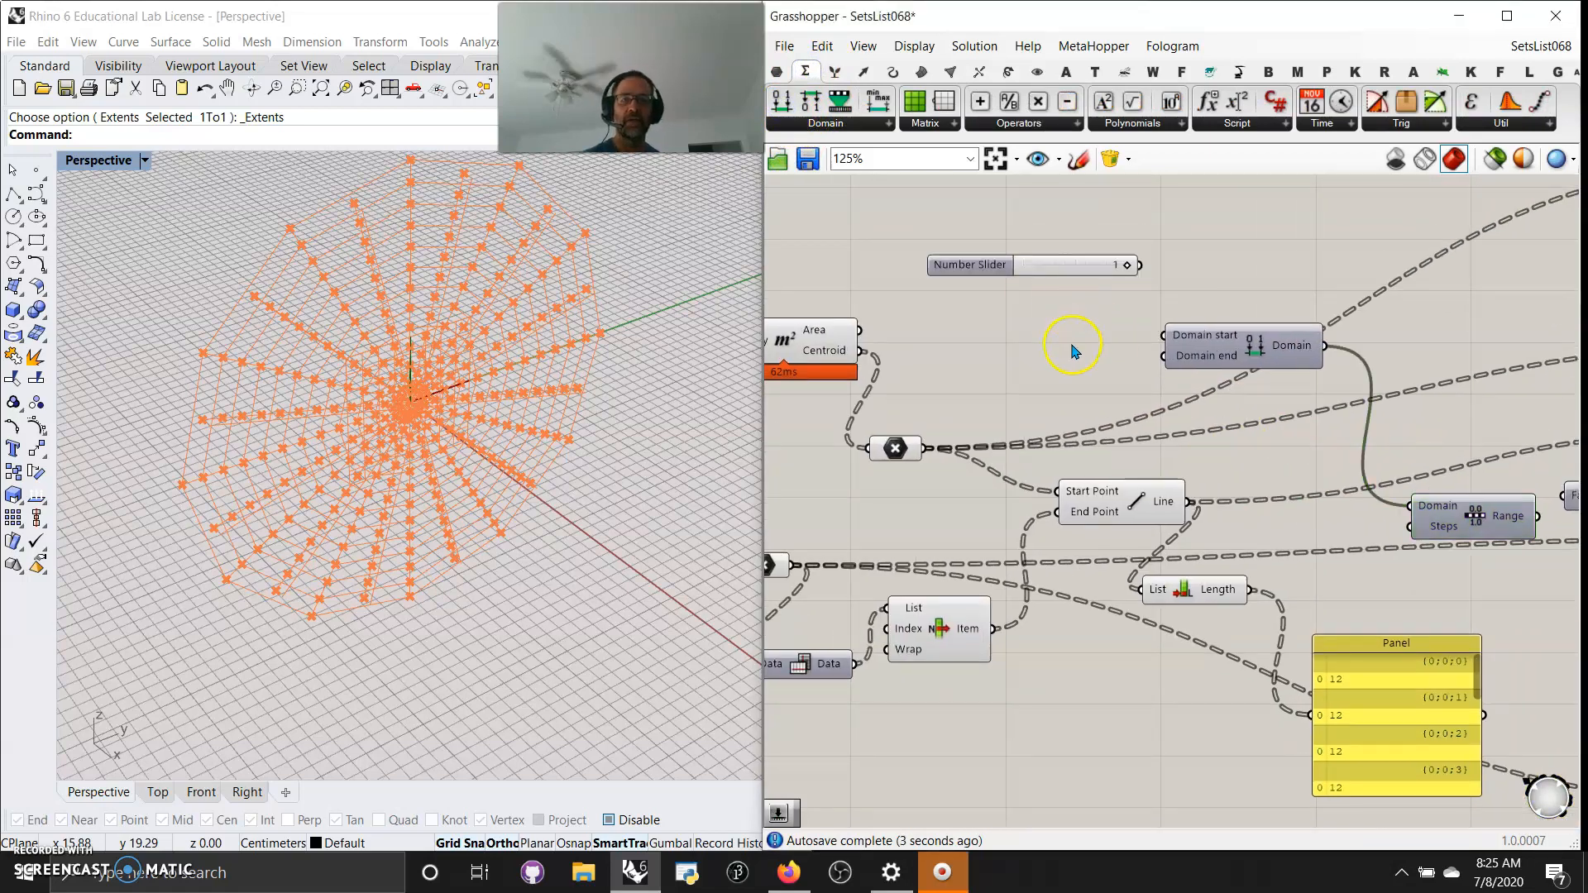
double_click(1016, 333)
type("12")
key("Return")
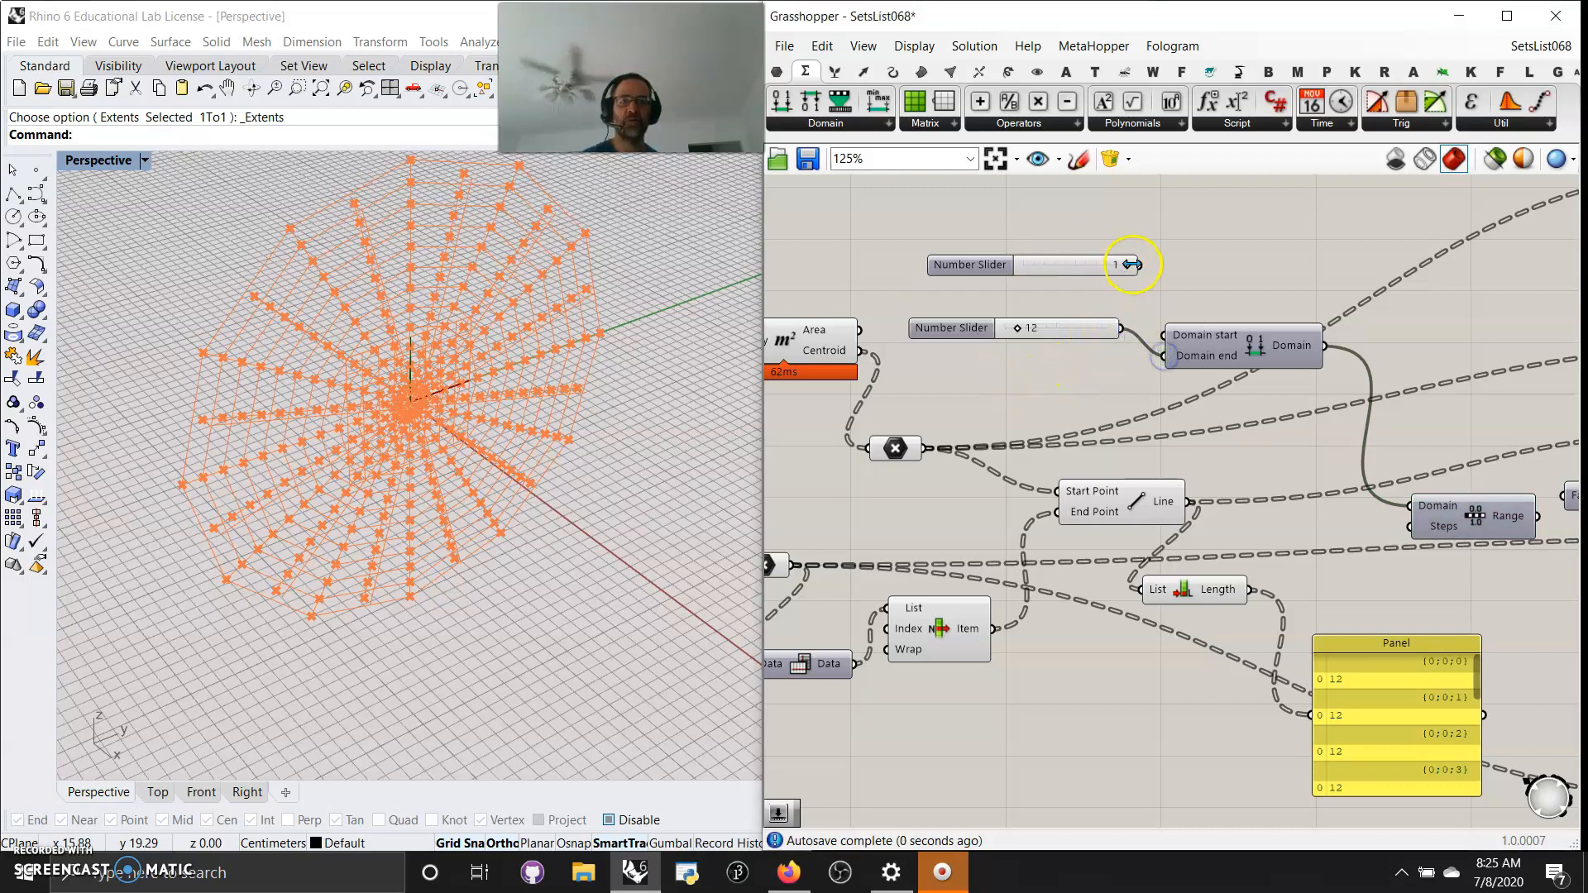
left_click_drag(1163, 323, 1164, 327)
Feed List Length's Length output into the Range's Steps input, and the Range output into Unit X's Factor.
right_click_drag(1323, 491, 1106, 315)
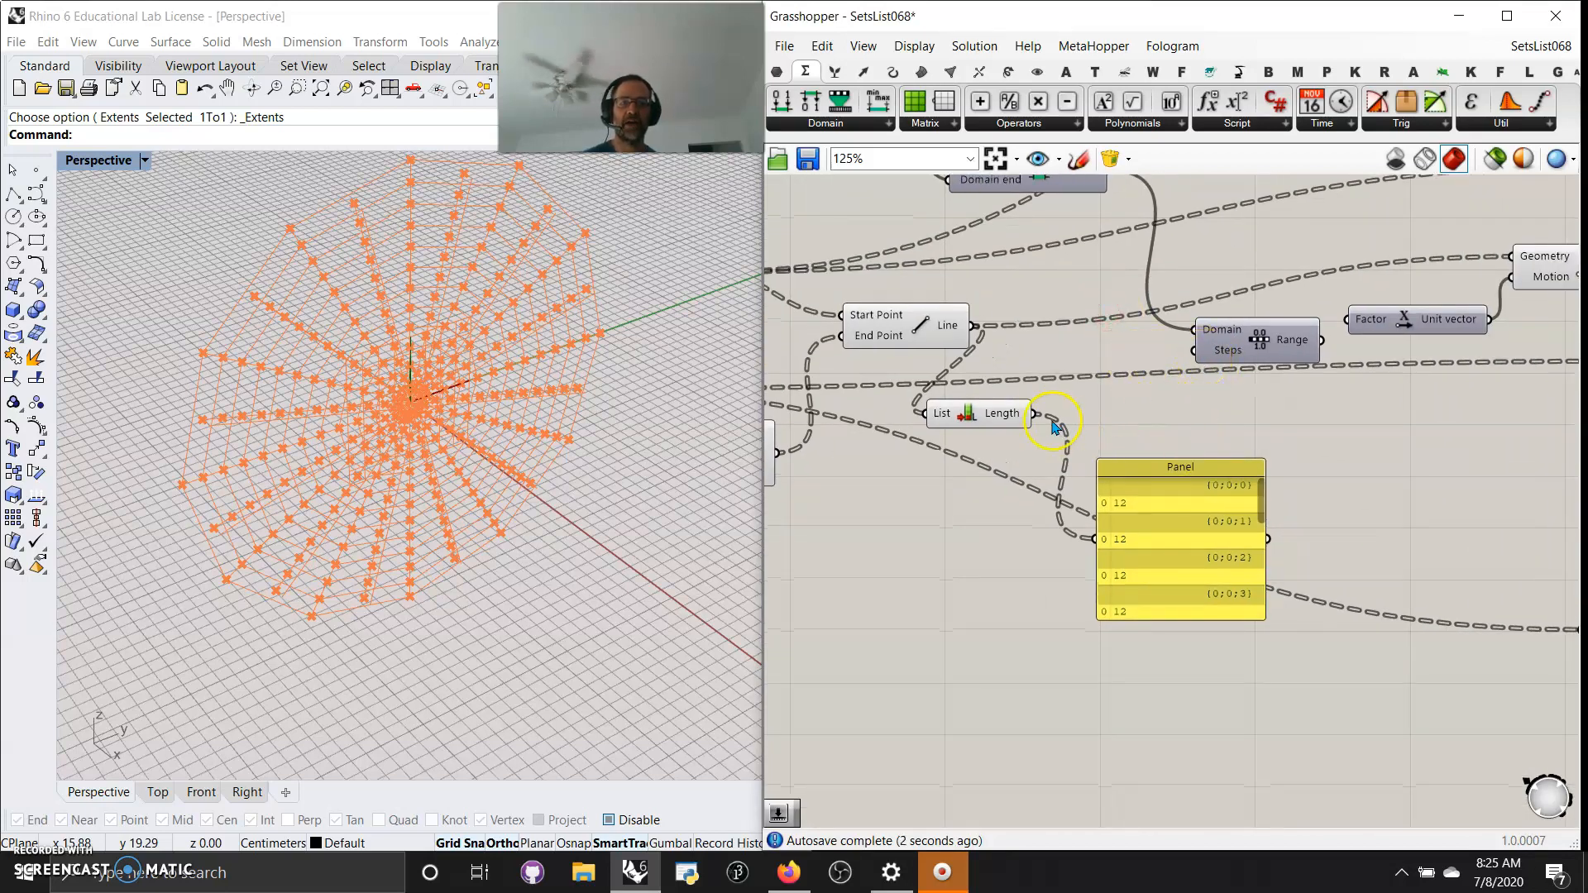
left_click_drag(1035, 413, 1193, 350)
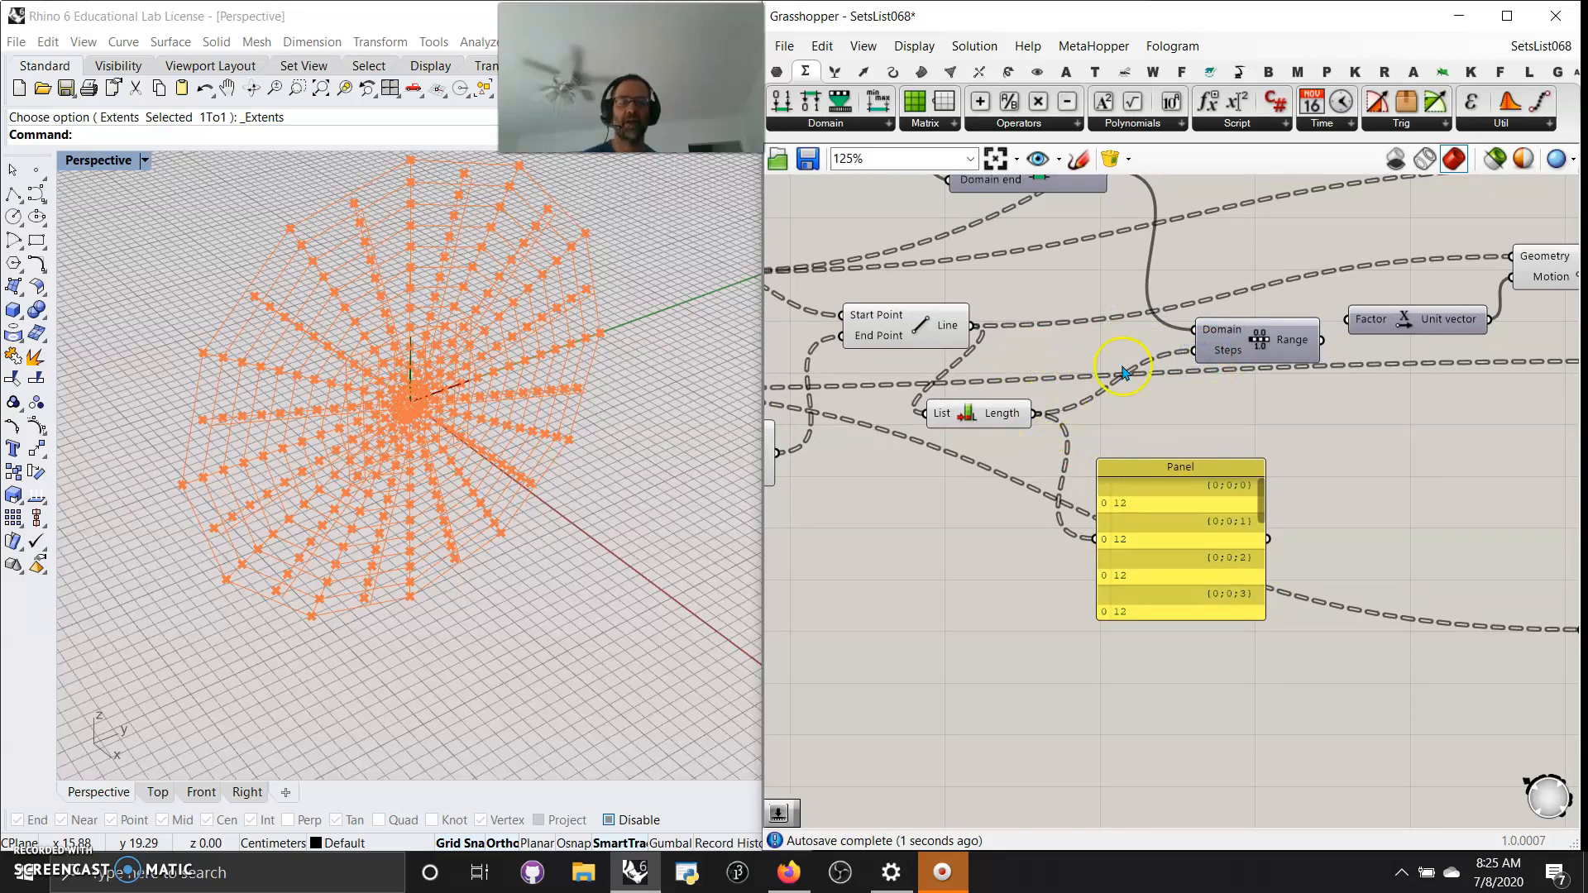
right_click_drag(1300, 429, 1003, 514)
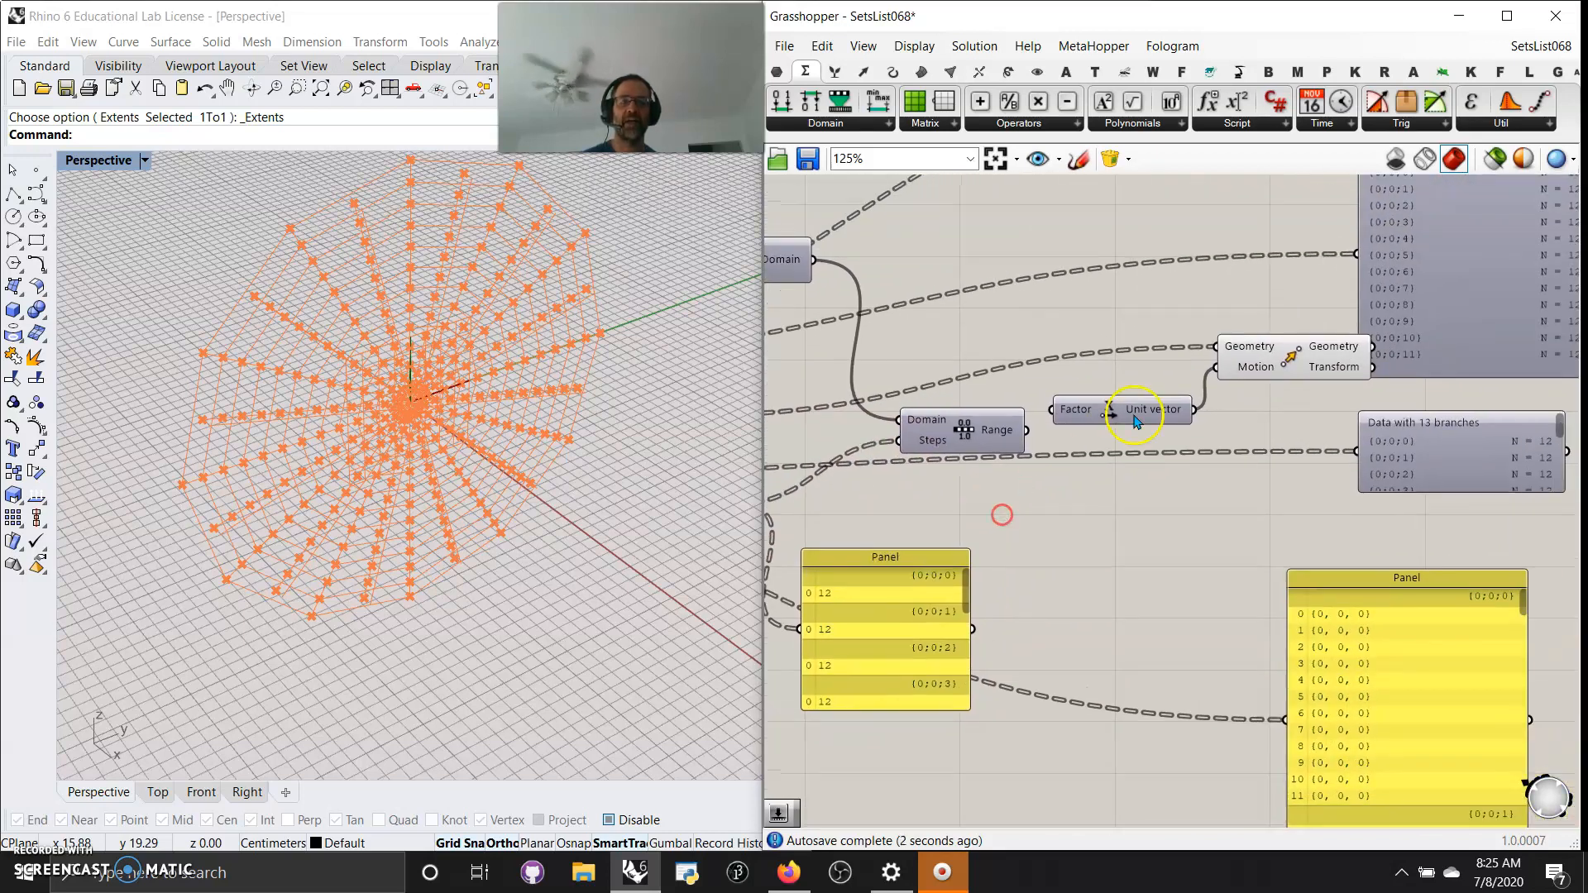
left_click(1287, 368)
Raise the Domain end slider to 28 and check the moved lines in the viewport.
right_click_drag(532, 461, 224, 536)
right_click_drag(830, 359, 1304, 447)
left_click_drag(986, 332, 999, 335)
right_click_drag(383, 429, 416, 443)
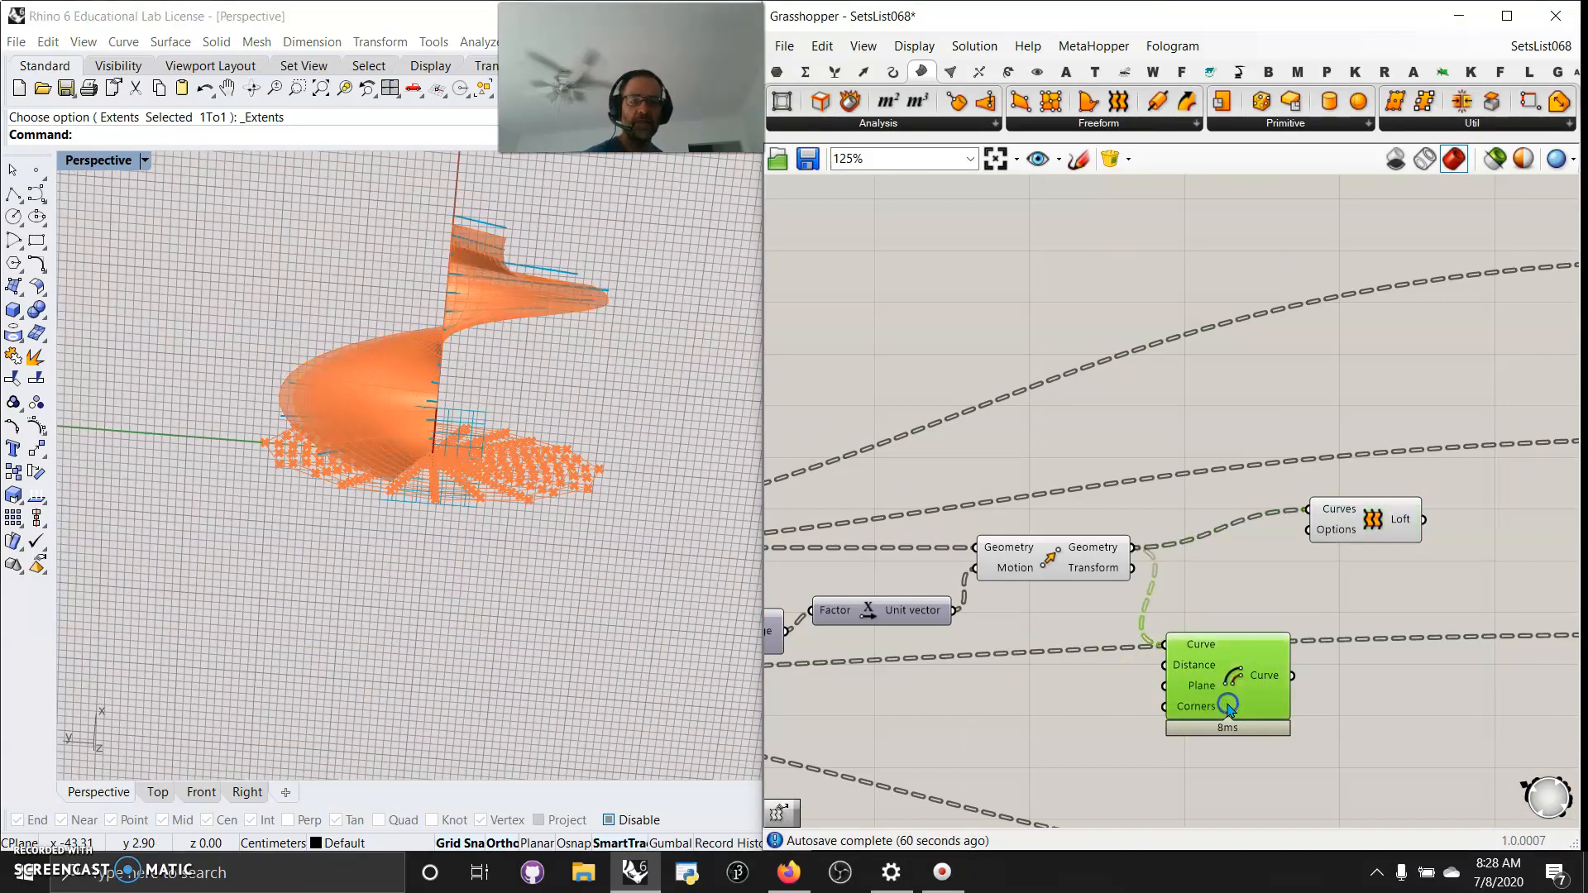
Delete the curve offset component fed by Move's Geometry output, and nudge the Move component slightly.
key("Delete")
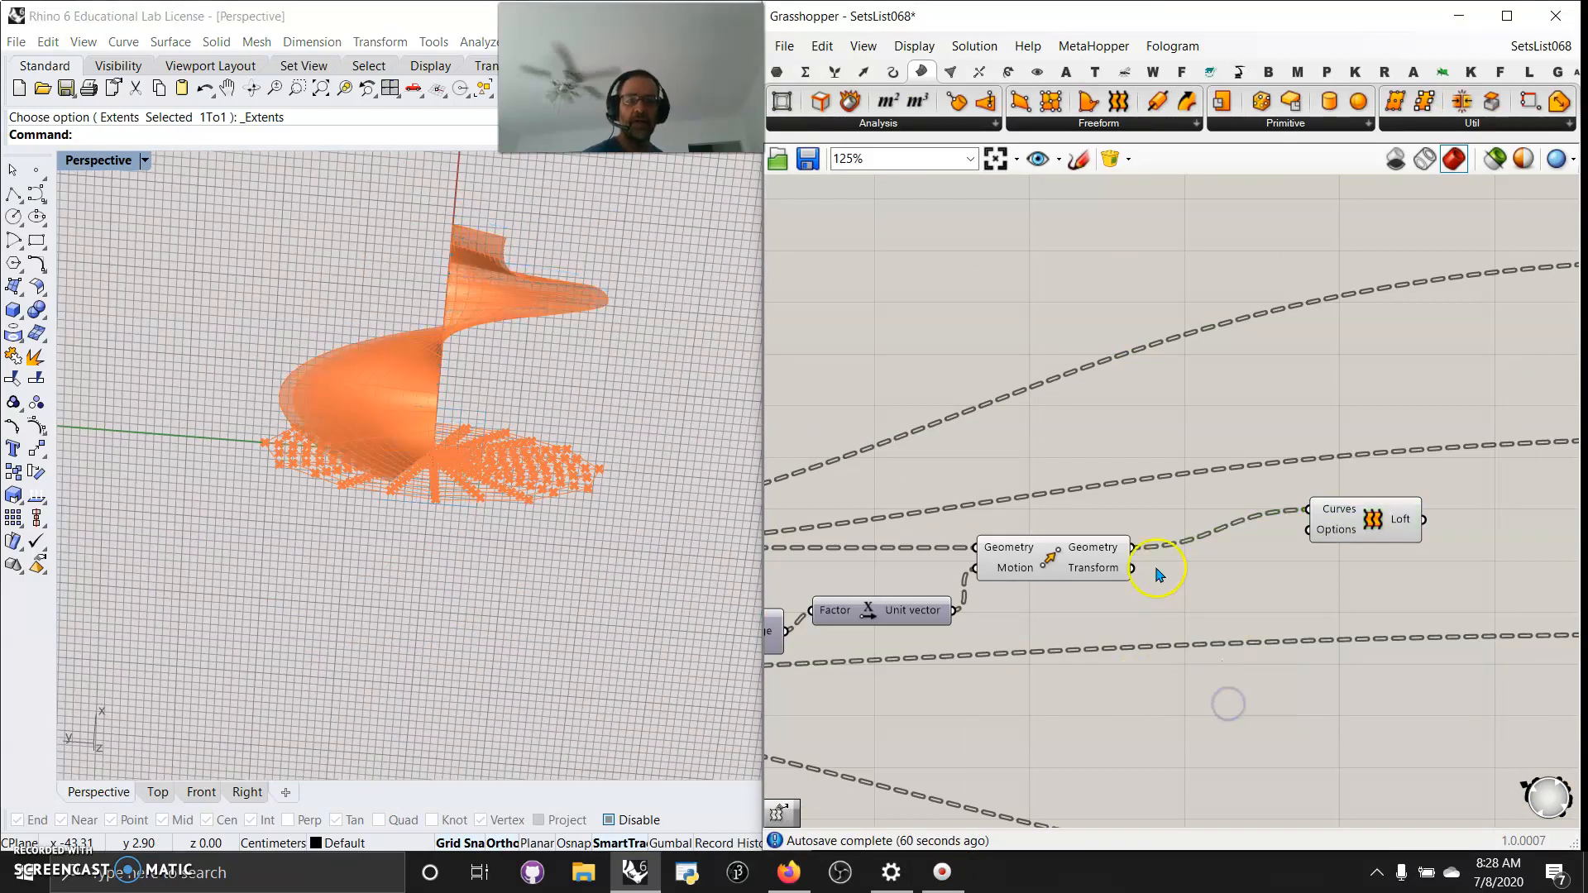
left_click(1075, 570)
left_click_drag(1076, 556, 1076, 547)
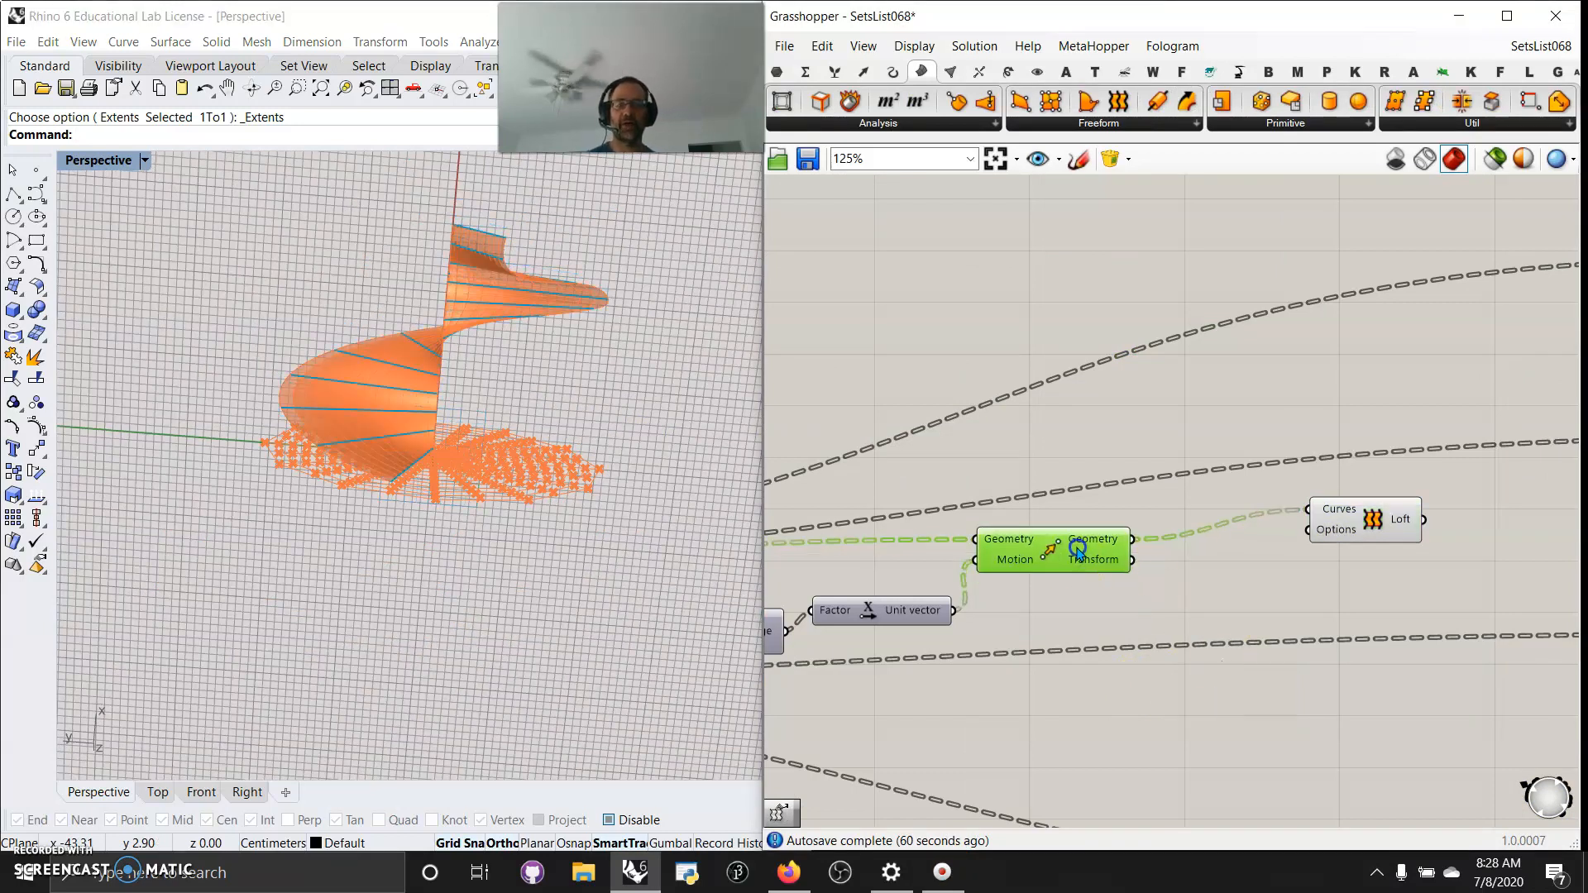
Add a Panel fed by Move's Transform output and enlarge it.
left_click(781, 77)
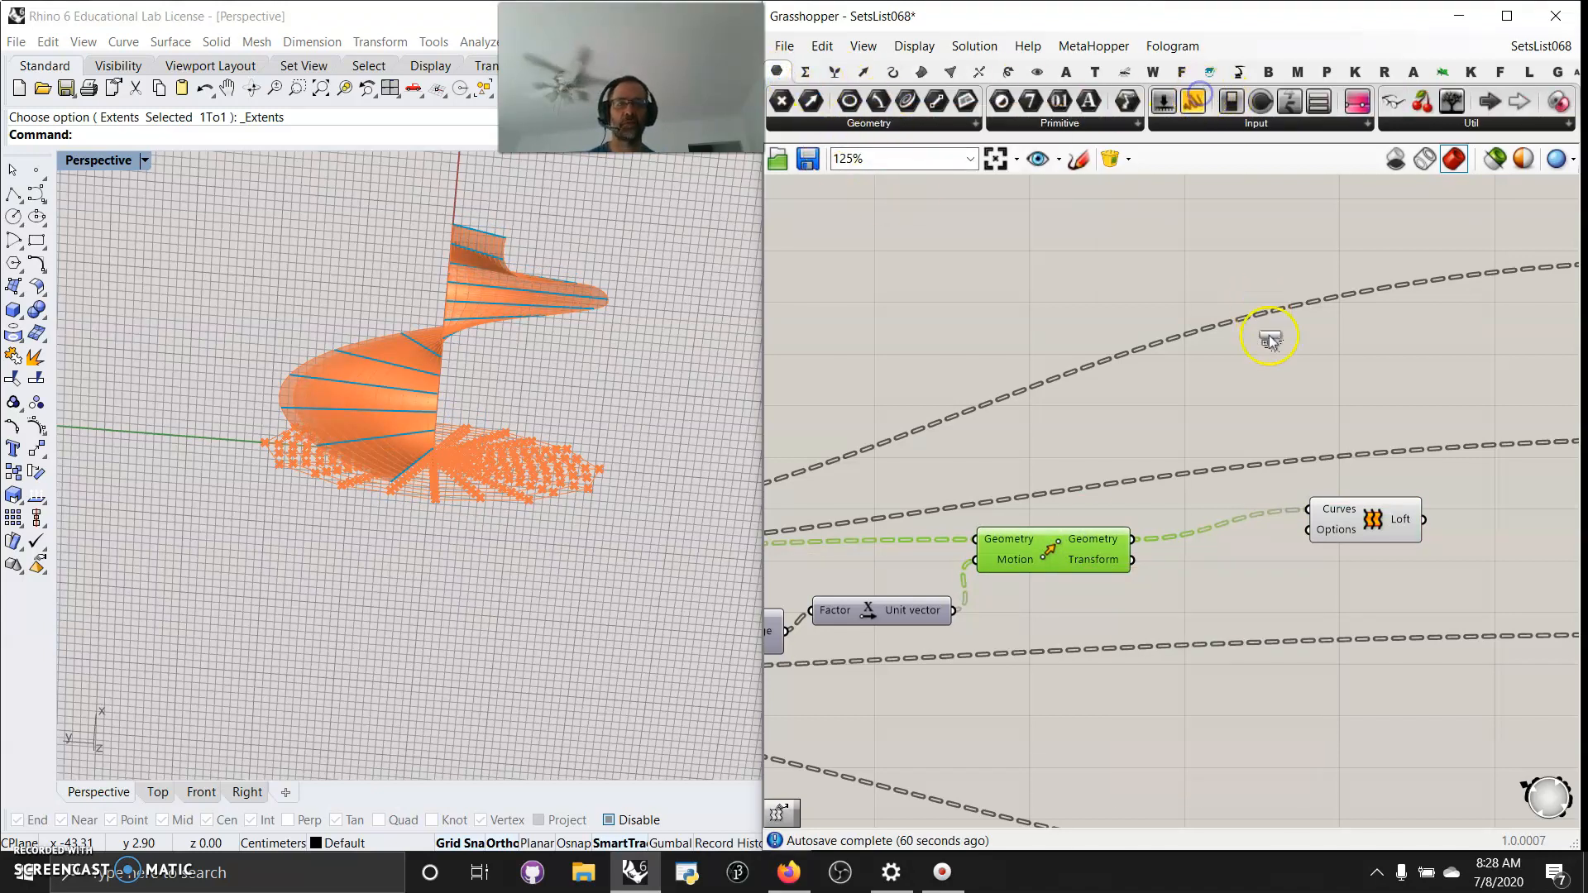
left_click_drag(1269, 339, 1269, 339)
left_click_drag(1133, 562, 1185, 339)
left_click_drag(1282, 358, 1403, 438)
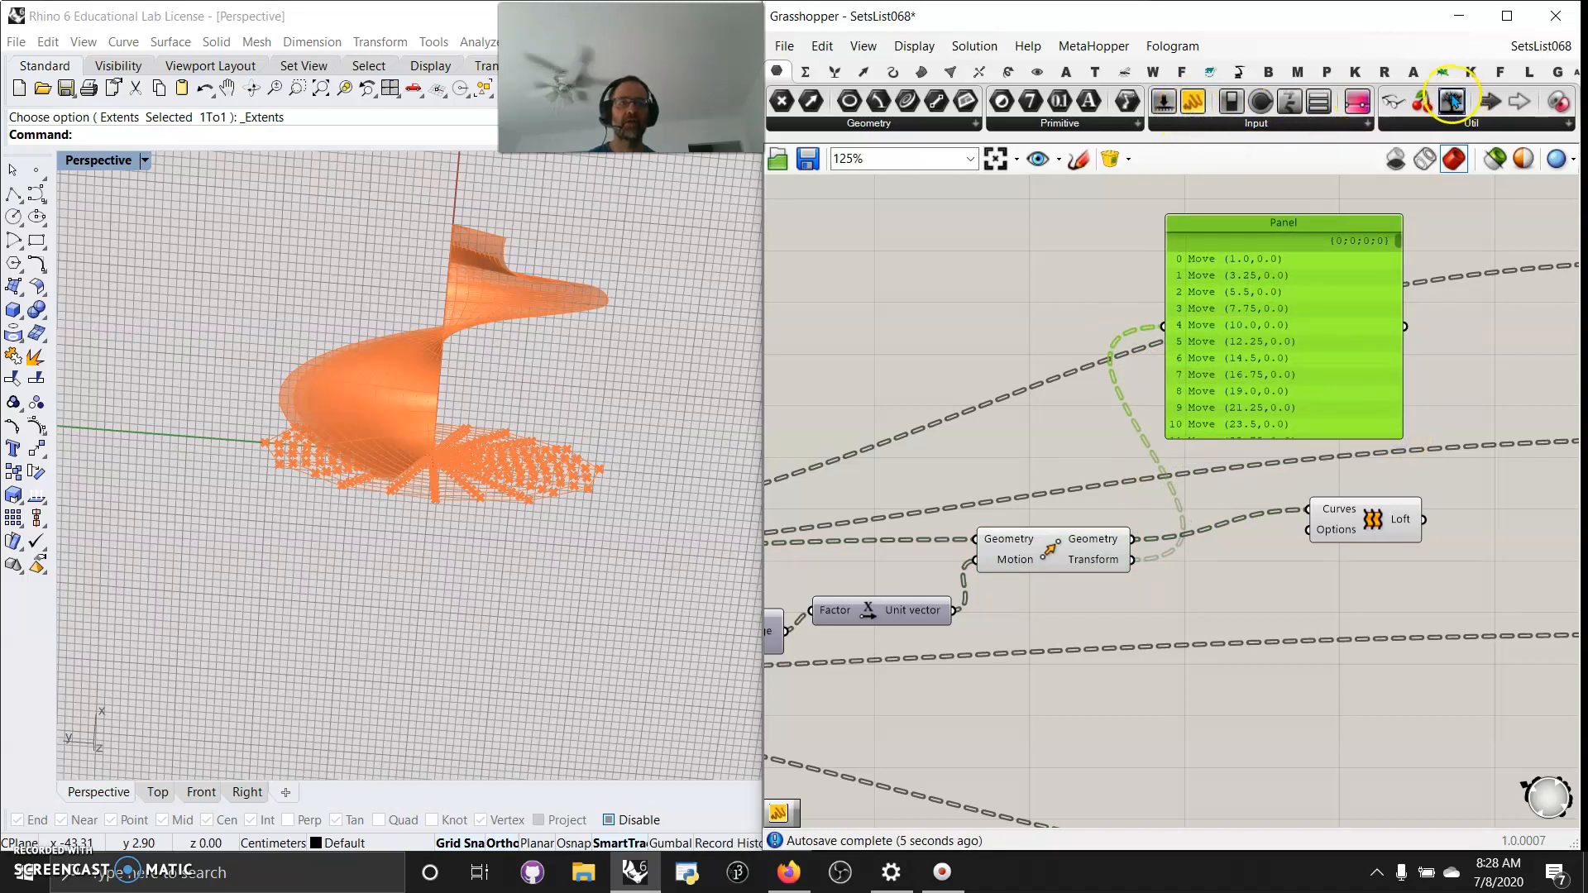
Add an enlarged Param Viewer fed by Move's Geometry output, and rewire the Panel to that same output.
left_click_drag(1110, 296, 1110, 298)
left_click_drag(1135, 542, 894, 307)
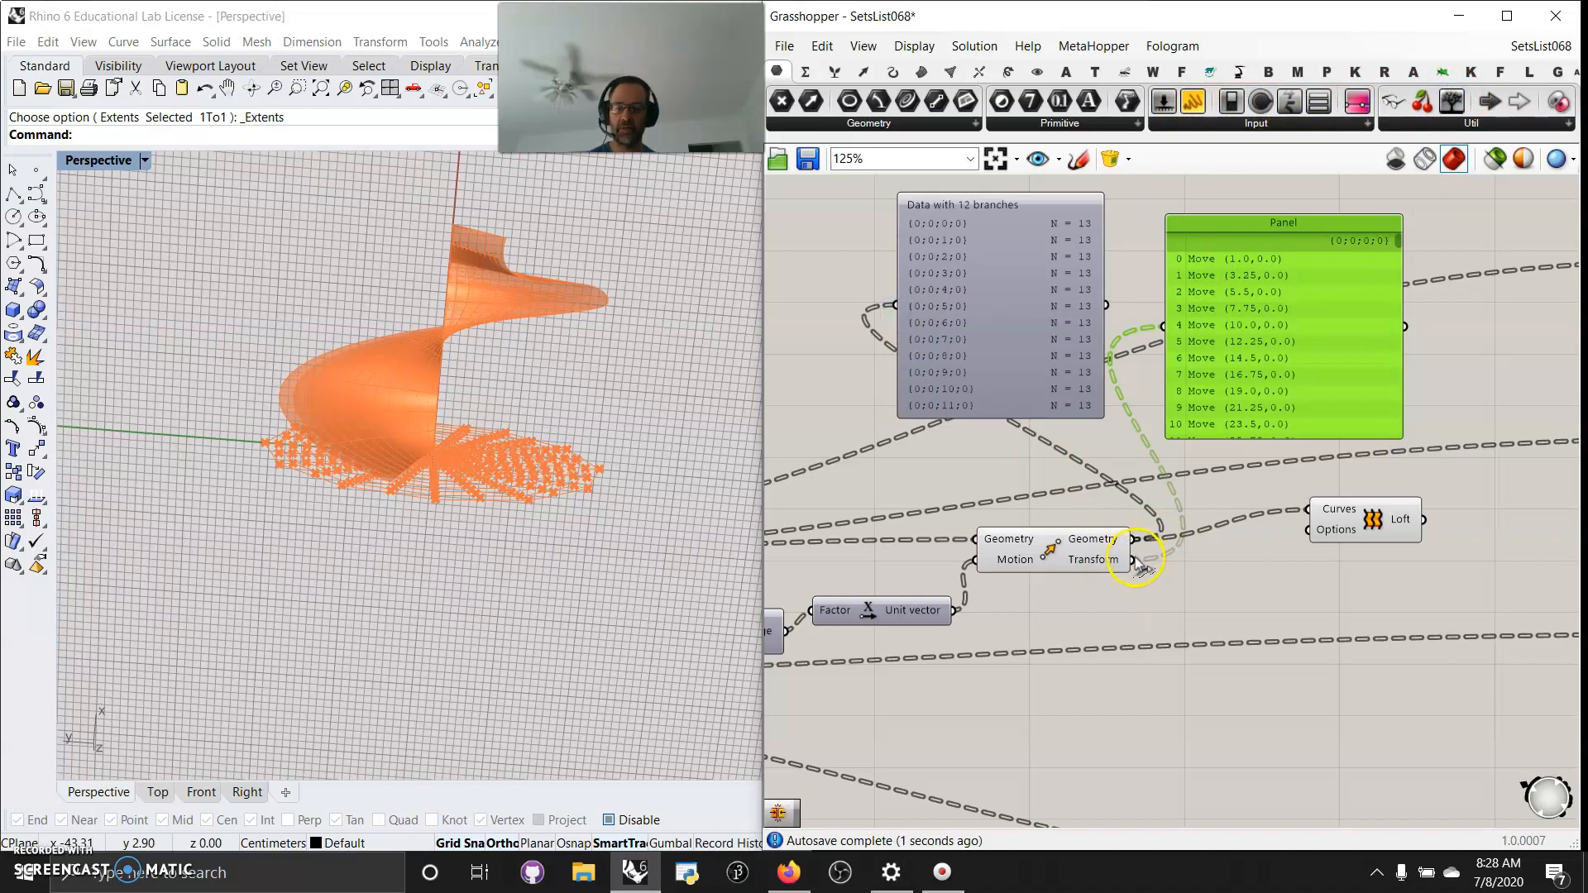
left_click_drag(1134, 539, 1163, 326)
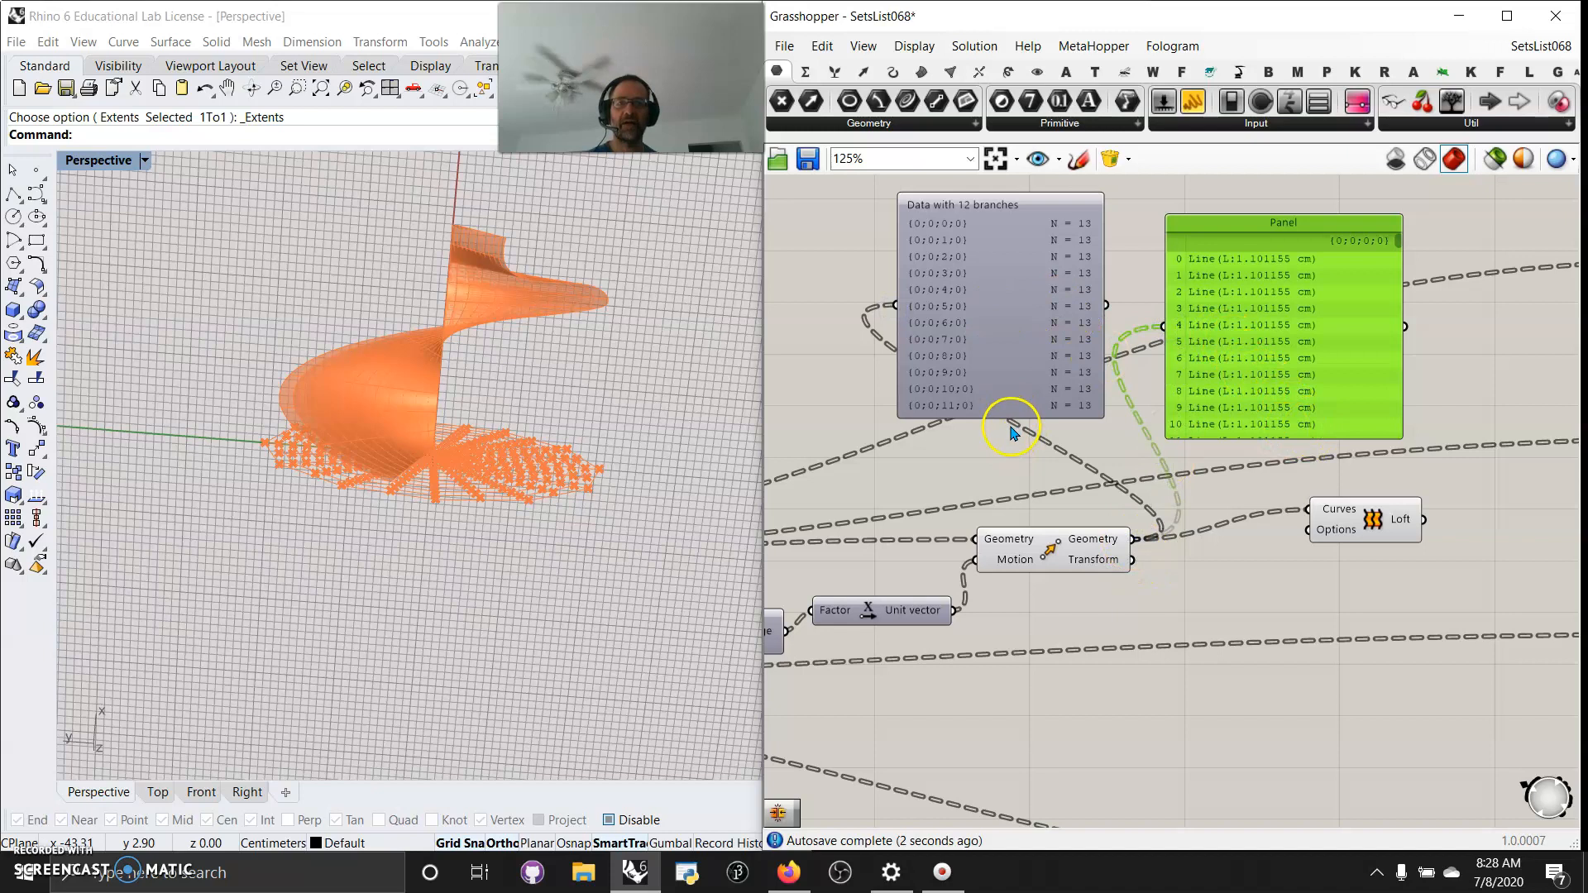
left_click_drag(1001, 417, 1000, 431)
Select the Loft component and examine its lofted surfaces against the radial grid in the viewport.
scroll(330, 419, "up", 5)
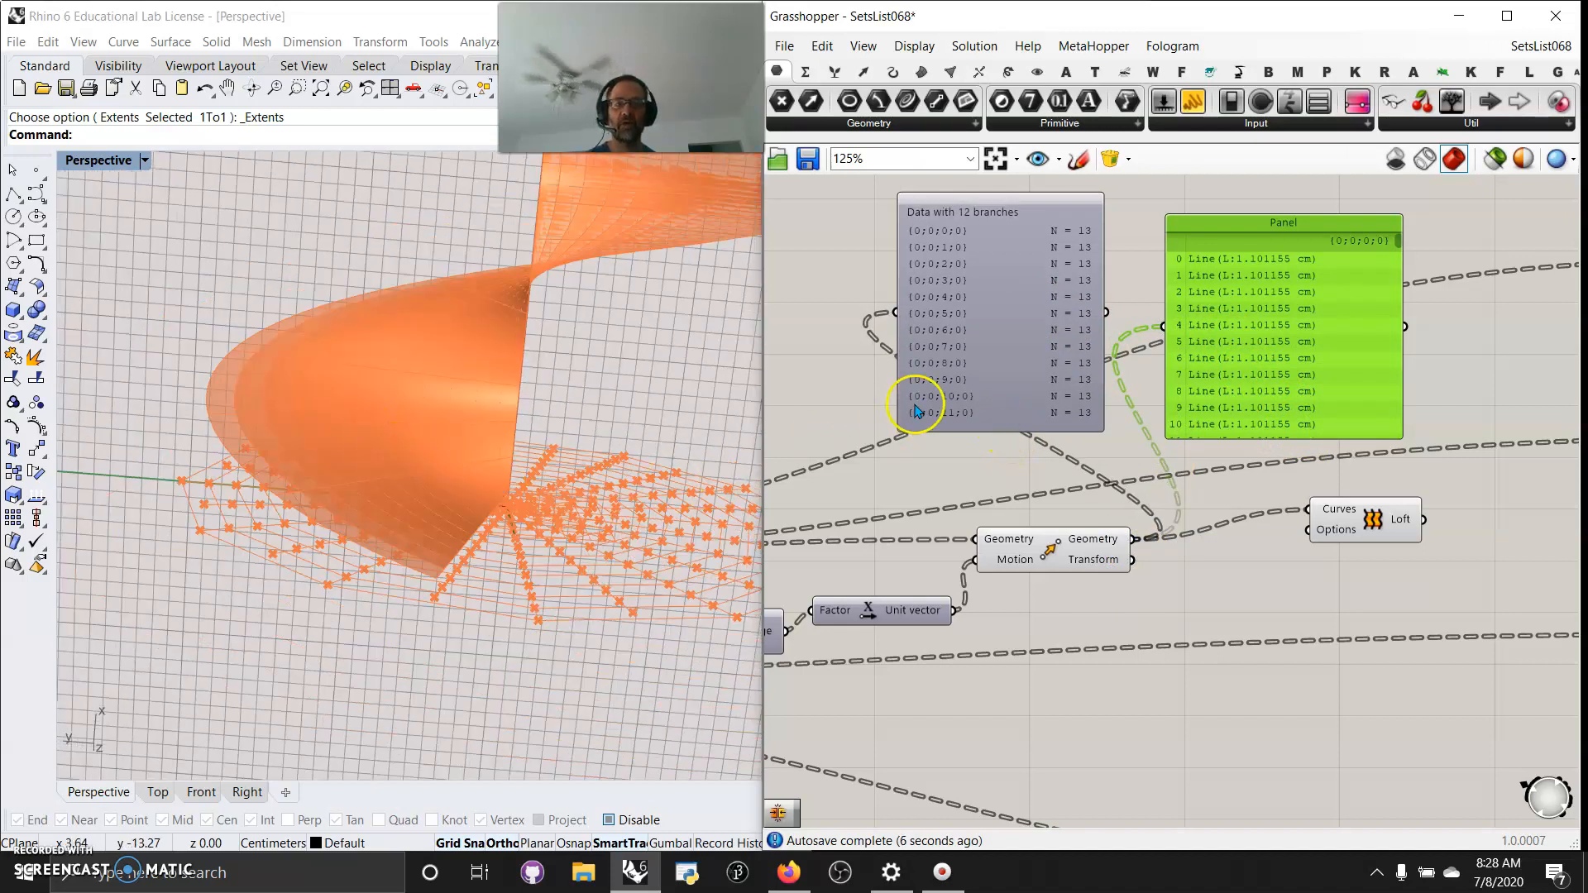
left_click(1357, 528)
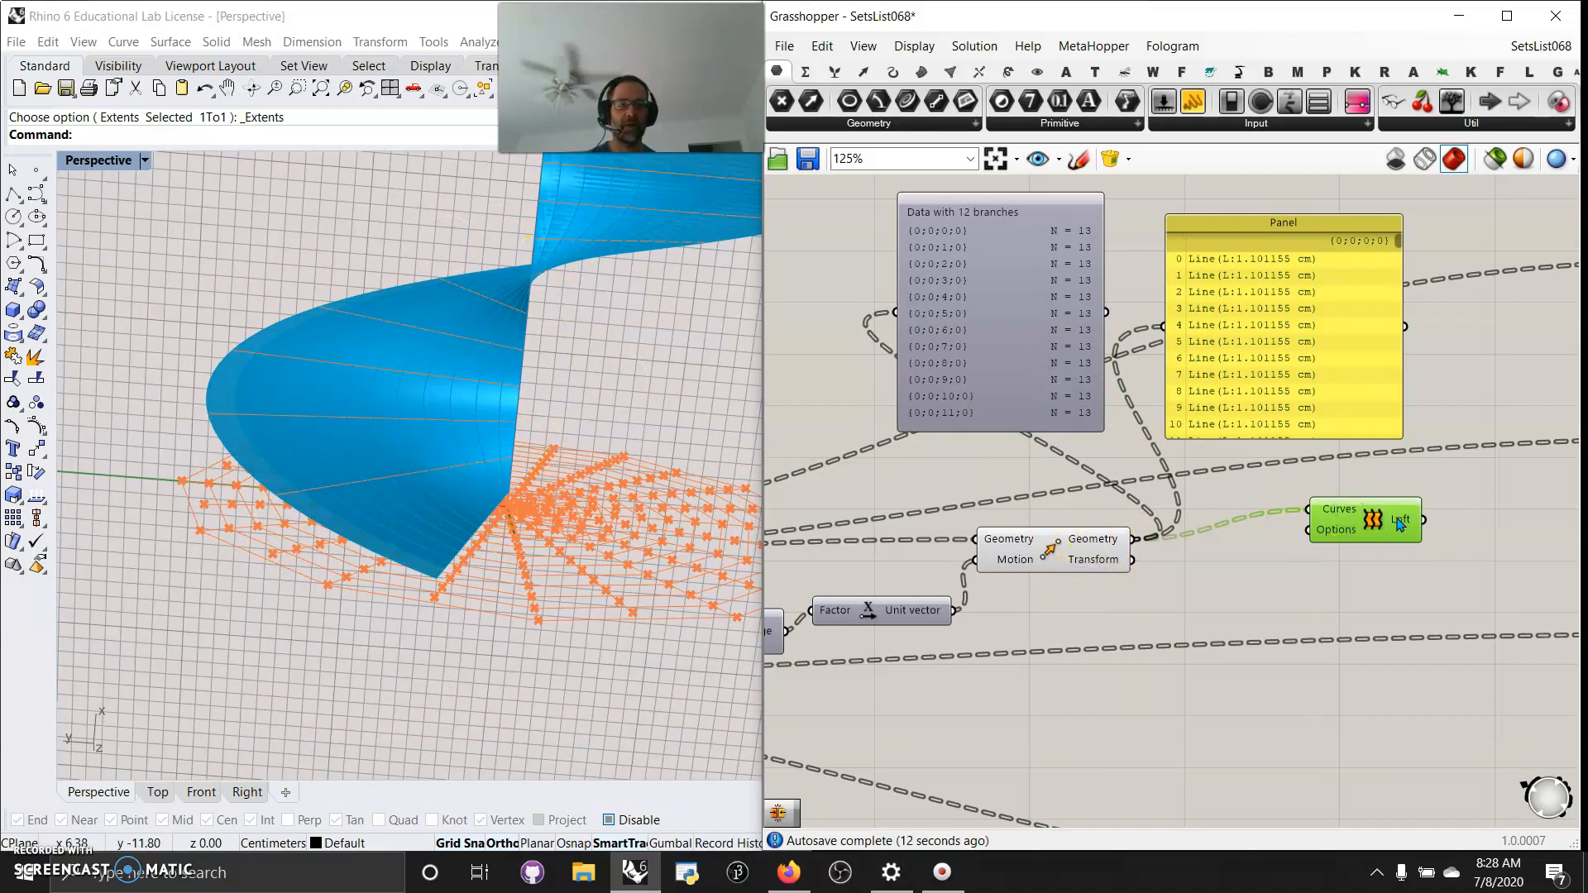
mouse_move(1401, 525)
right_click_drag(452, 484, 512, 488)
scroll(461, 372, "down", 8)
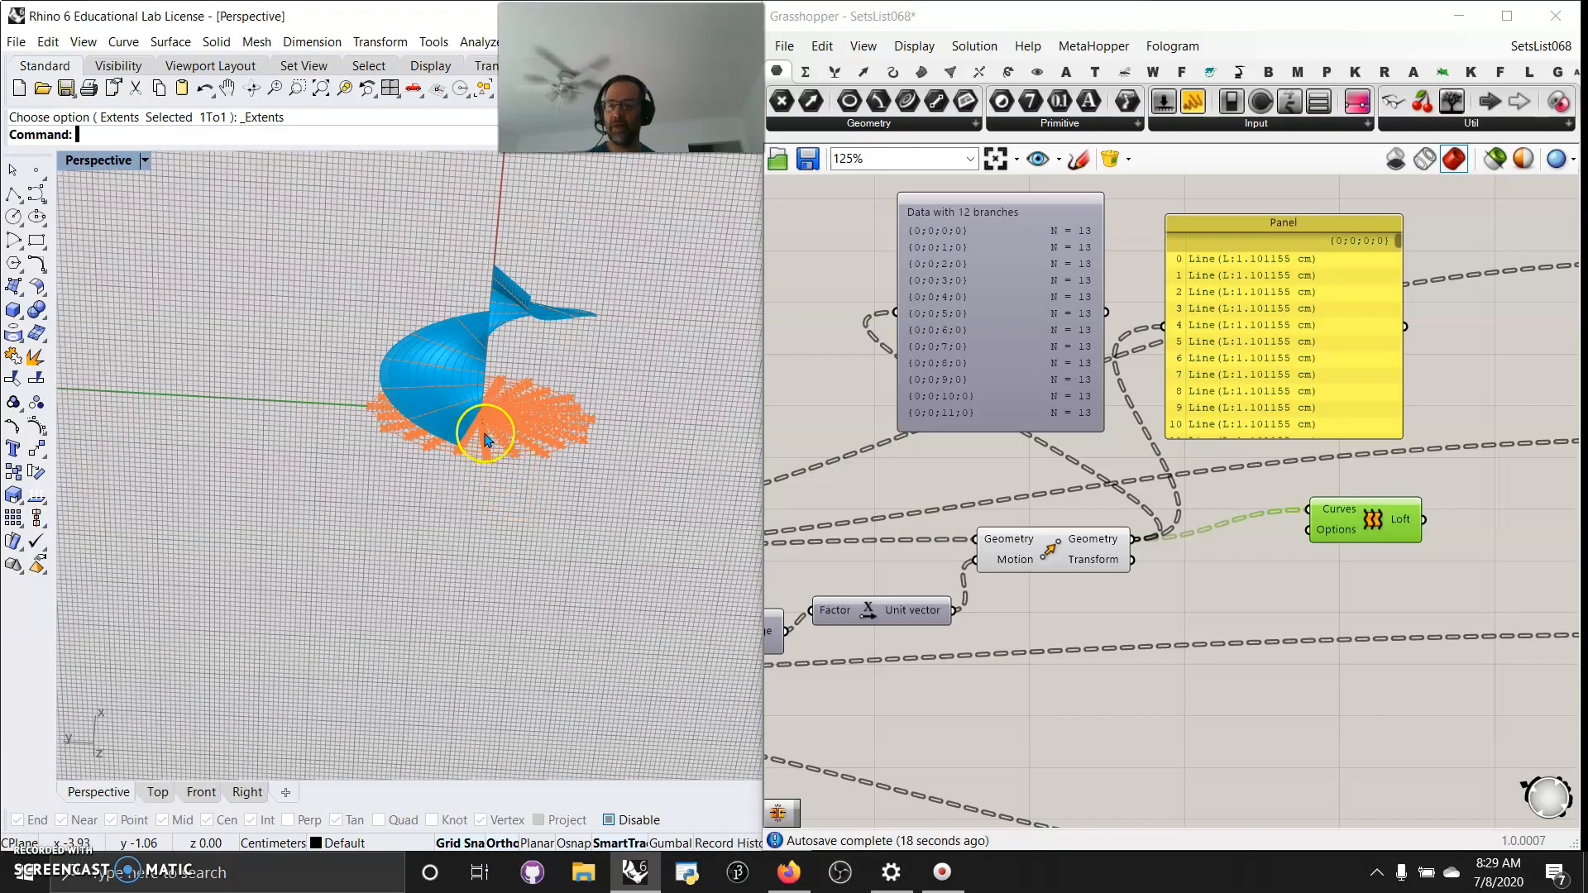
Move the Radial grid component slightly lower and place a Hexagonal grid component beneath it.
right_click_drag(941, 642, 1447, 546)
right_click_drag(958, 493, 1209, 495)
scroll(1206, 482, "down", 6)
right_click_drag(901, 533, 1304, 513)
scroll(1223, 450, "up", 3)
right_click_drag(1423, 556, 1257, 476)
left_click_drag(1137, 376, 1137, 429)
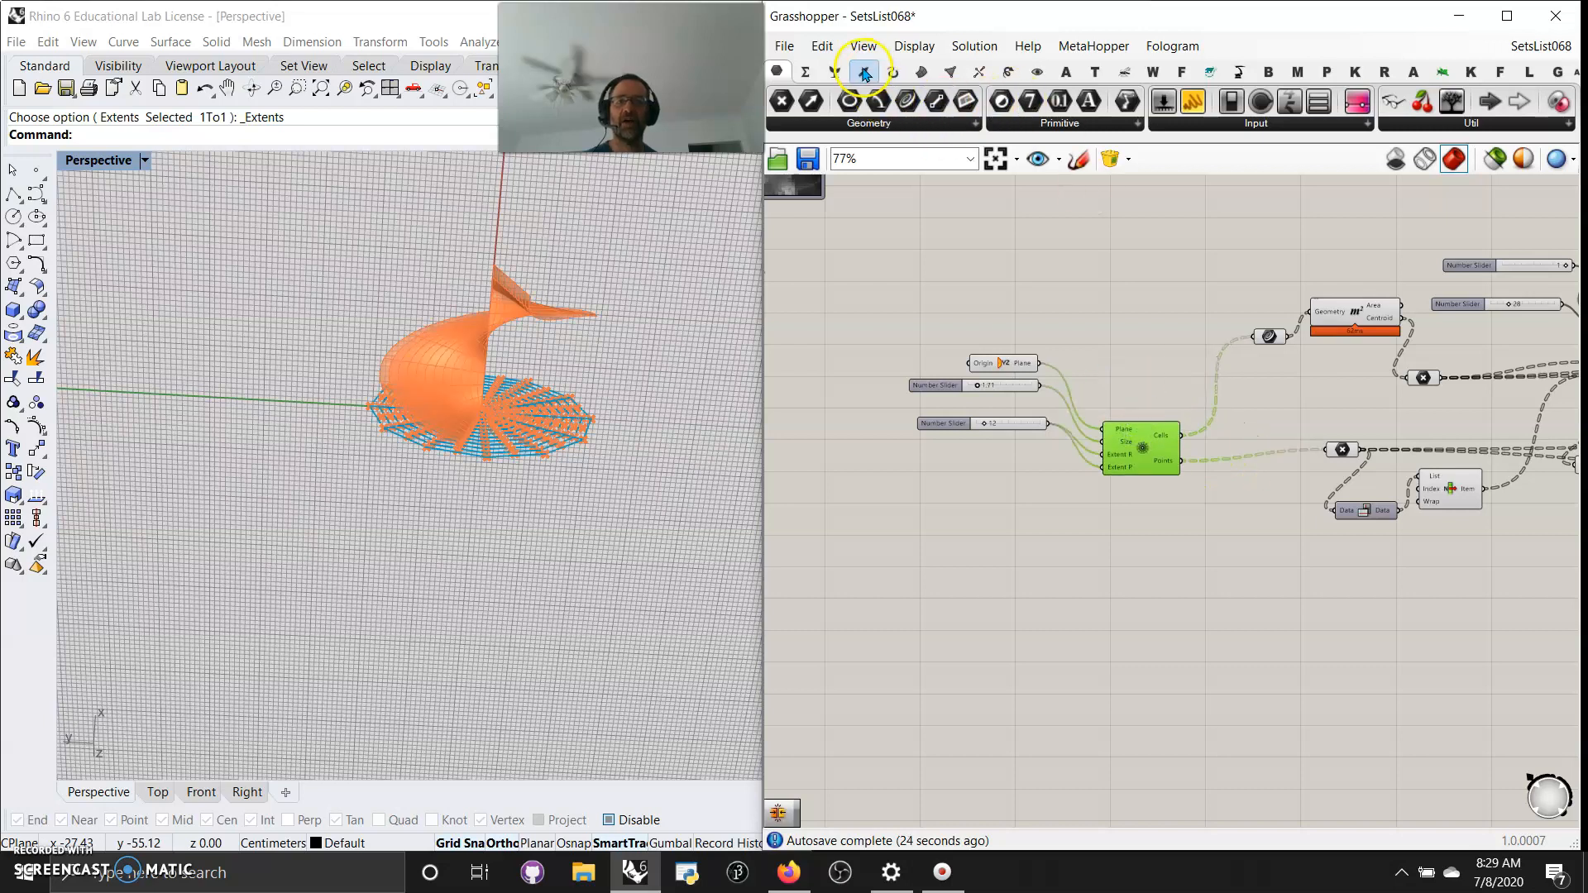
left_click(863, 71)
left_click(950, 120)
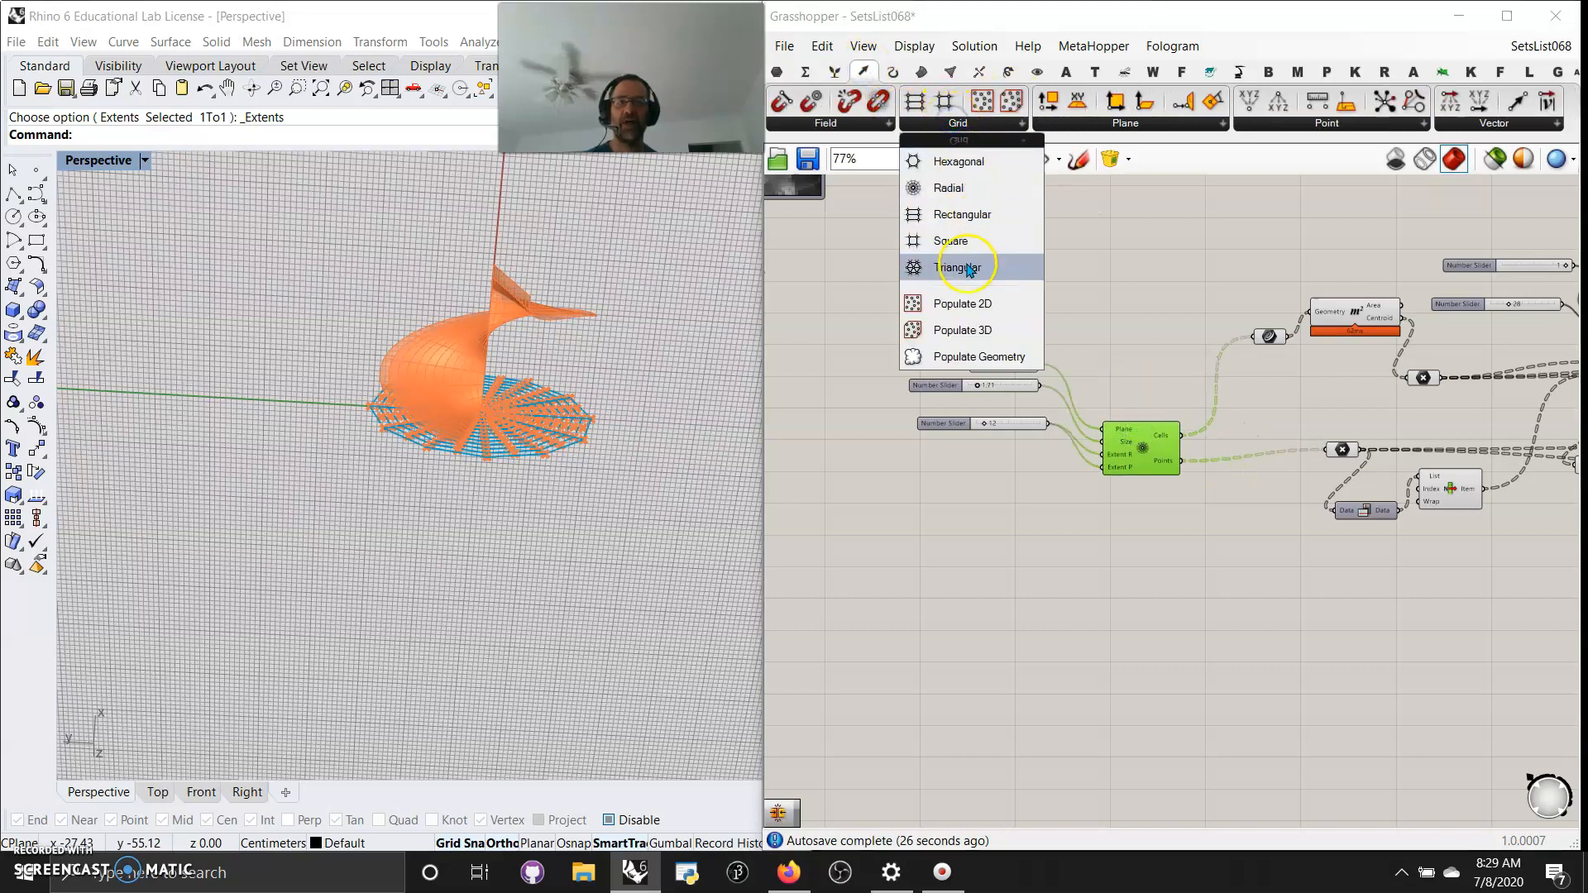
left_click(959, 161)
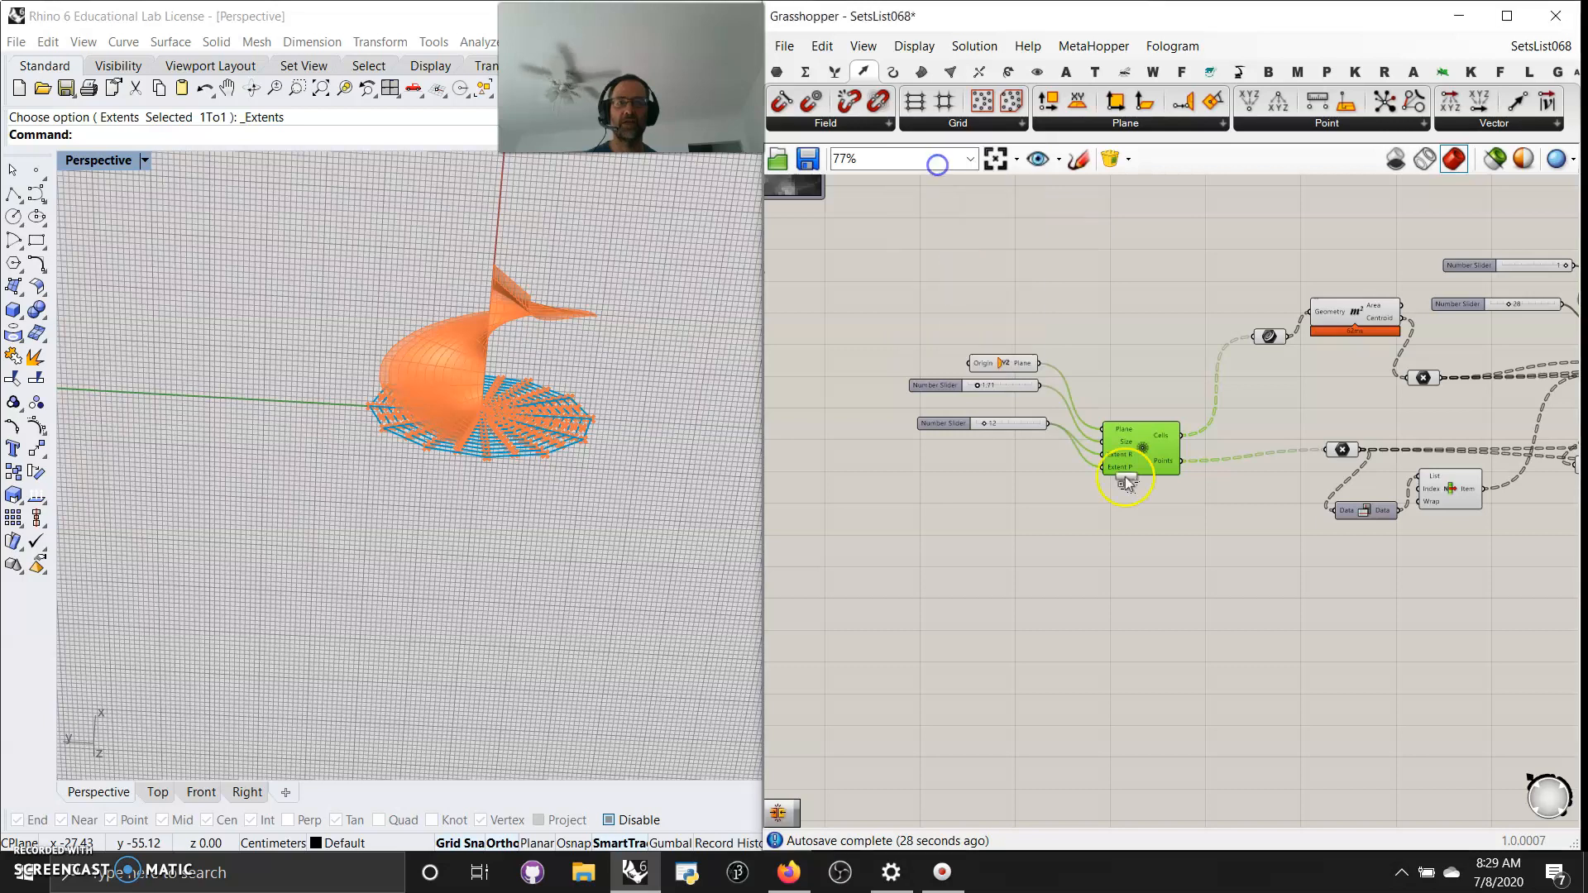
left_click(1158, 562)
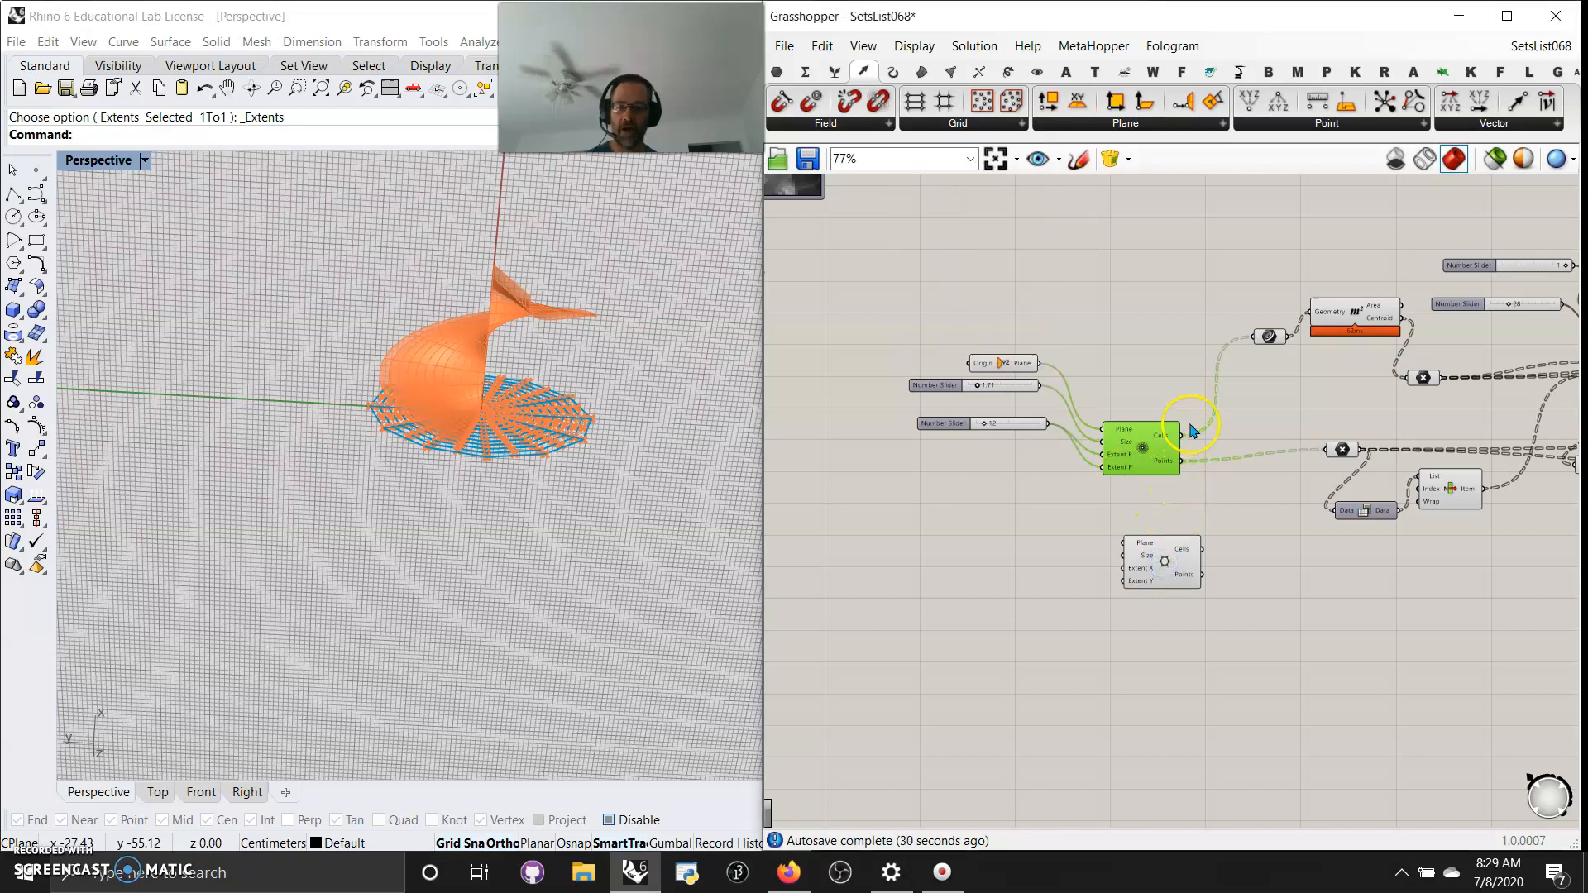
Try transferring the Cells and Points wires from the Radial grid to the Hexagonal grid, and check the loft.
left_click_drag(1184, 436, 1202, 549, "ctrl+shift")
left_click_drag(1188, 470, 1198, 587, "ctrl+shift")
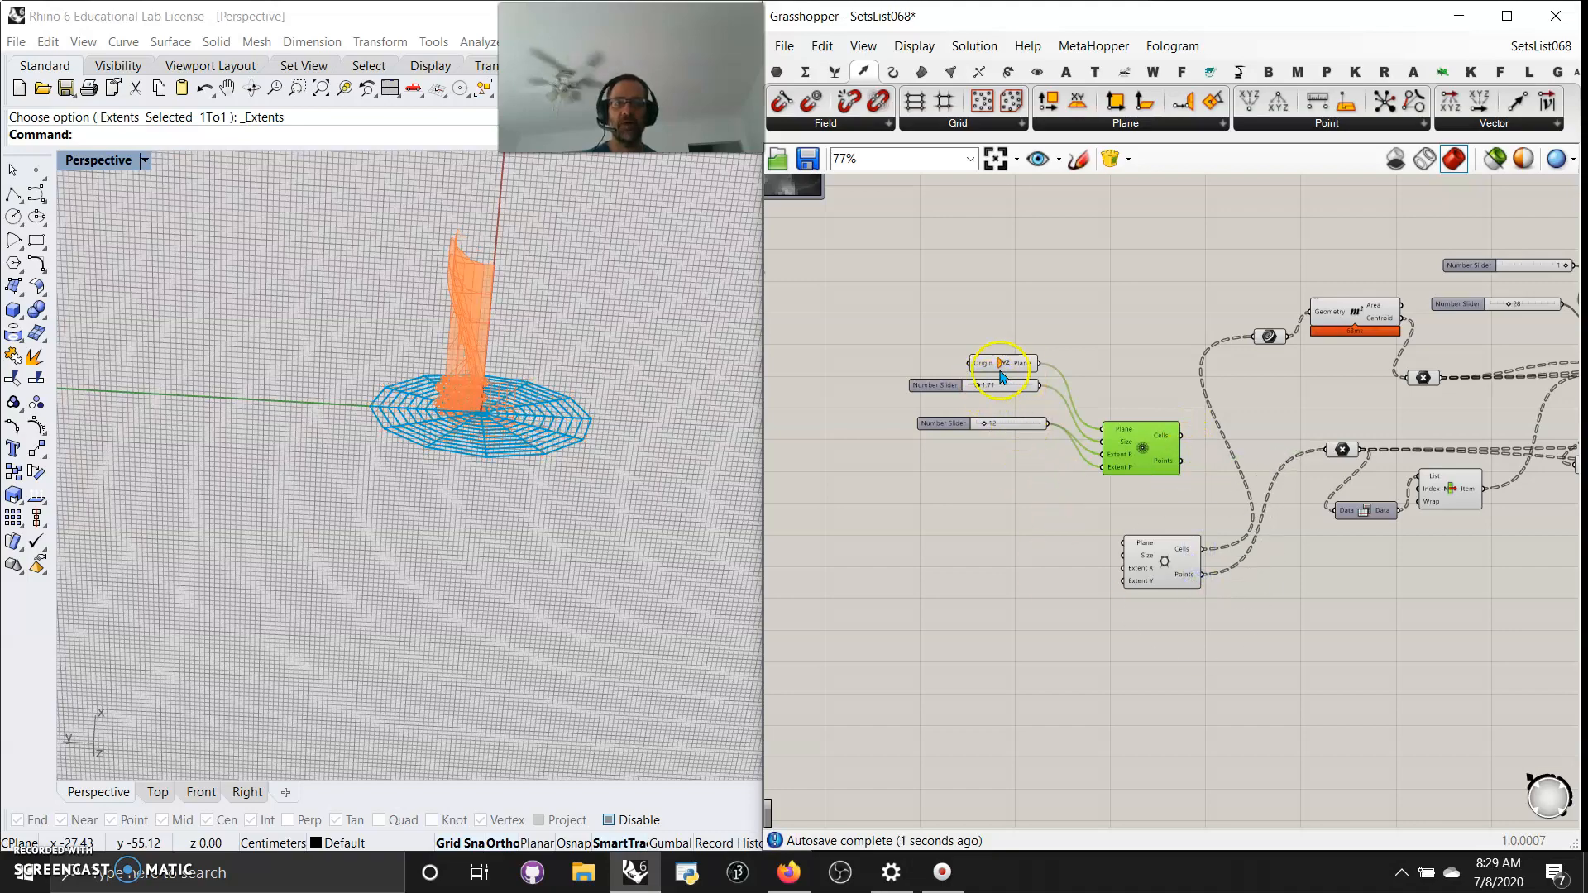
right_click_drag(367, 430, 369, 486)
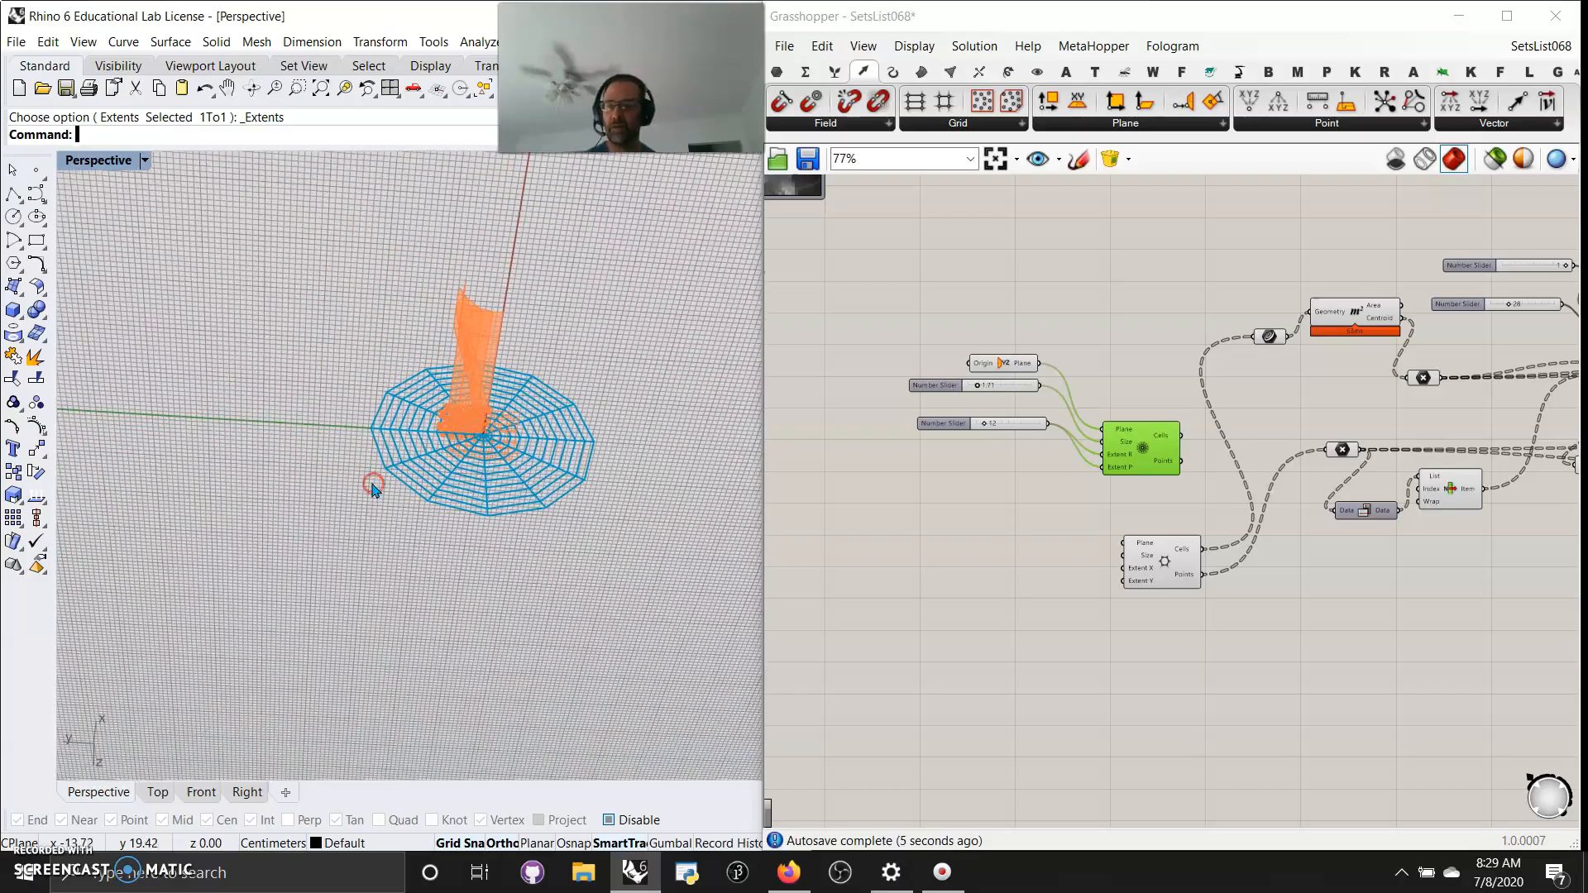
Transfer the Points and Cells wires from the Hexagonal grid back to the Radial grid.
left_click_drag(1202, 574, 1186, 464, "ctrl+shift")
left_click_drag(1204, 549, 1181, 435, "ctrl+shift")
scroll(520, 471, "up", 3)
right_click_drag(519, 471, 457, 437)
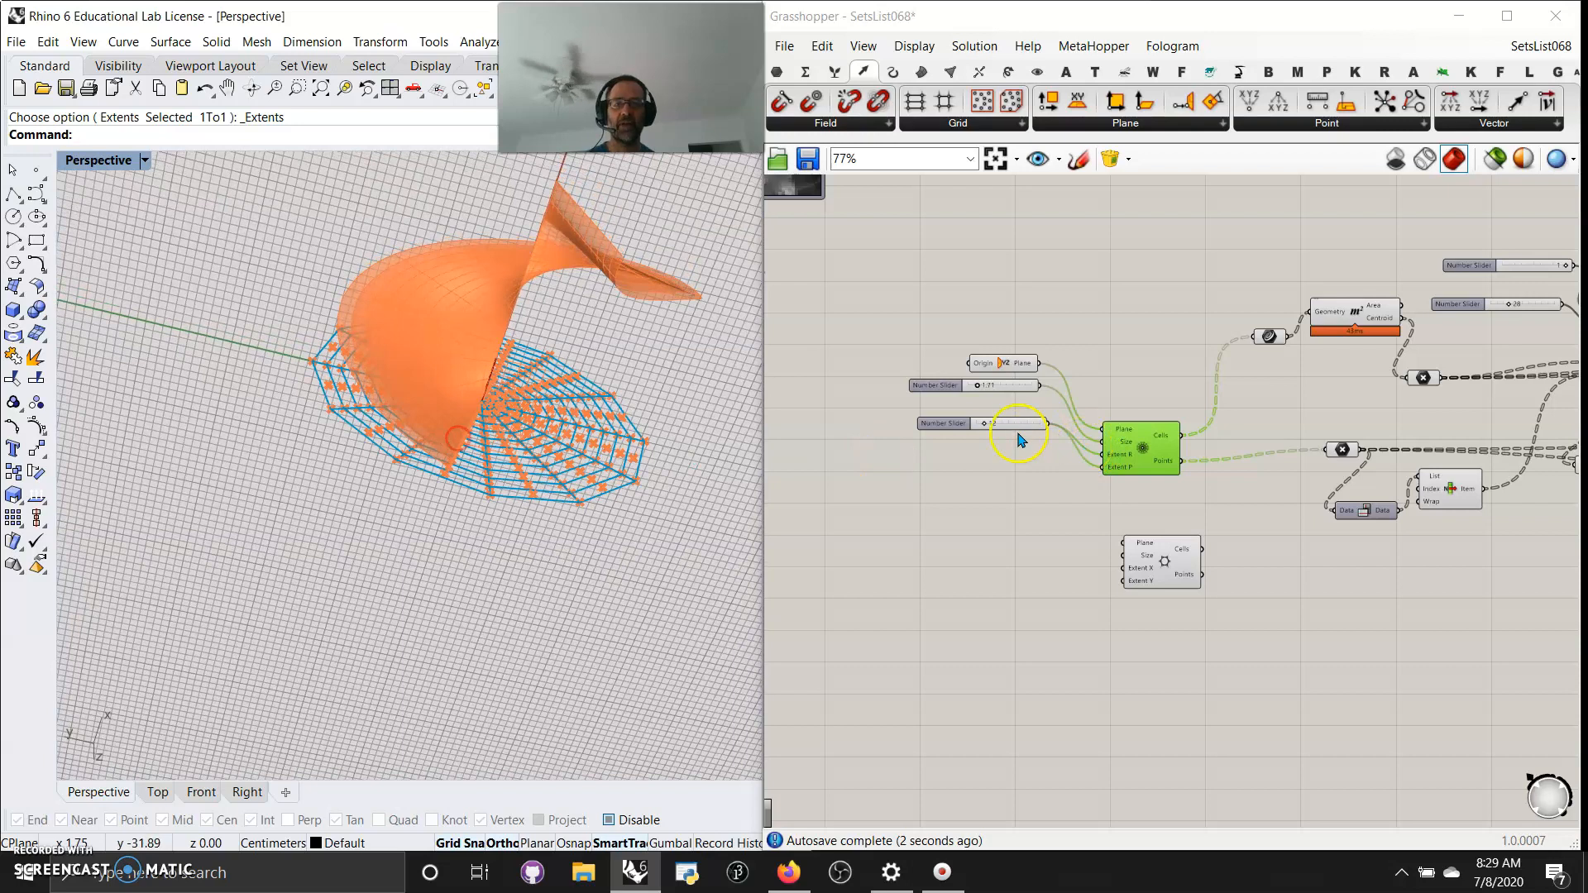
Lower the Radial grid's Size slider to 0.62 and its extents slider to 11, and move the Plane component clear of the sliders.
left_click_drag(984, 436, 974, 397)
right_click_drag(1006, 462, 999, 485)
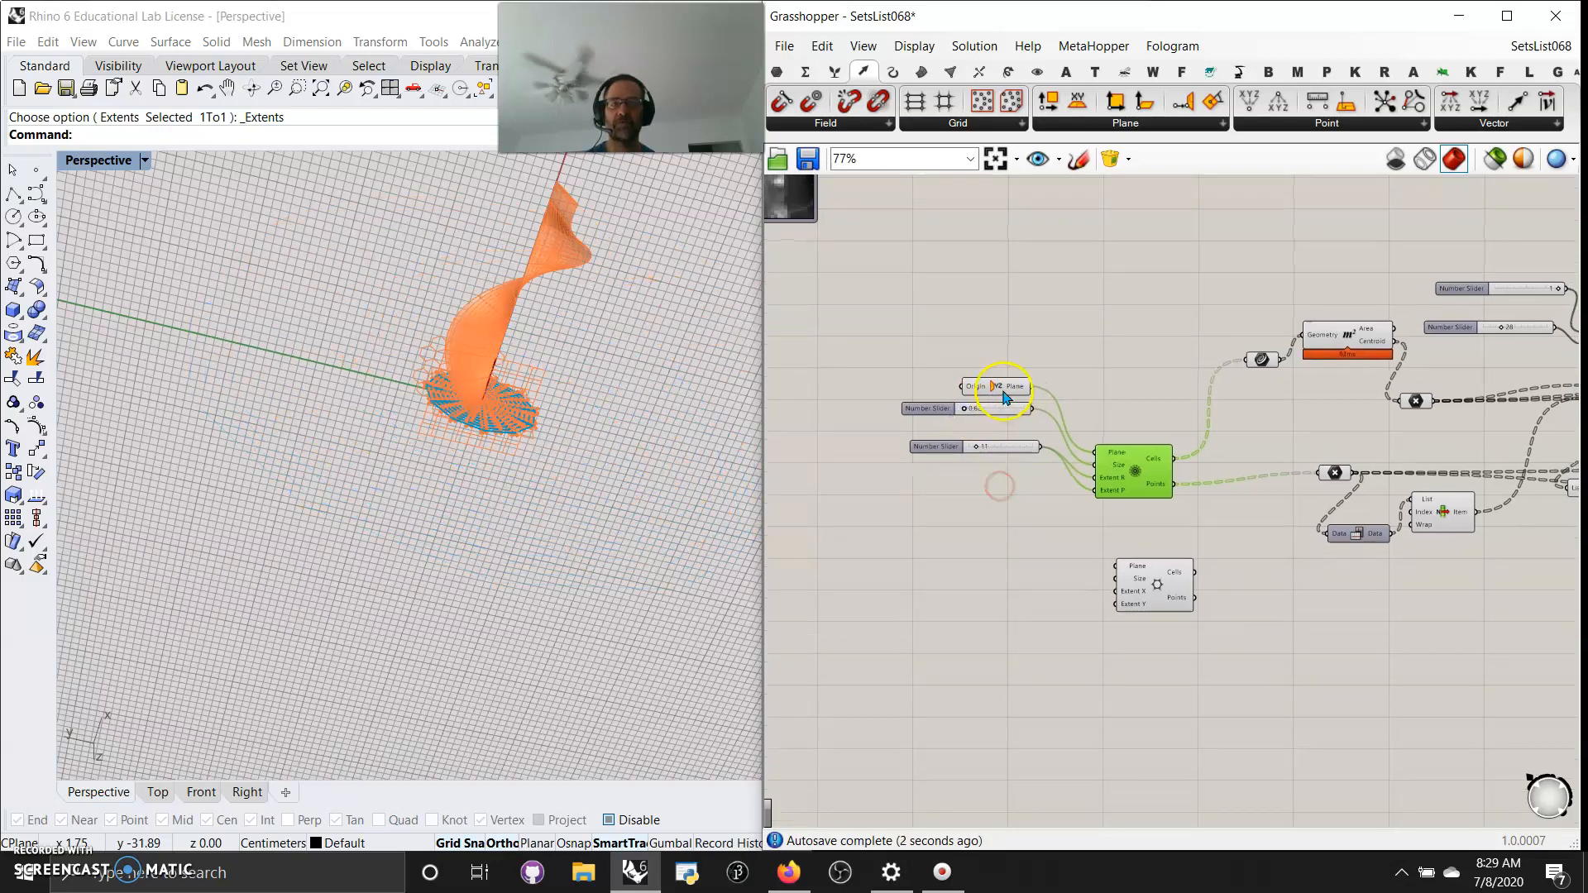
left_click_drag(1003, 397, 1001, 370)
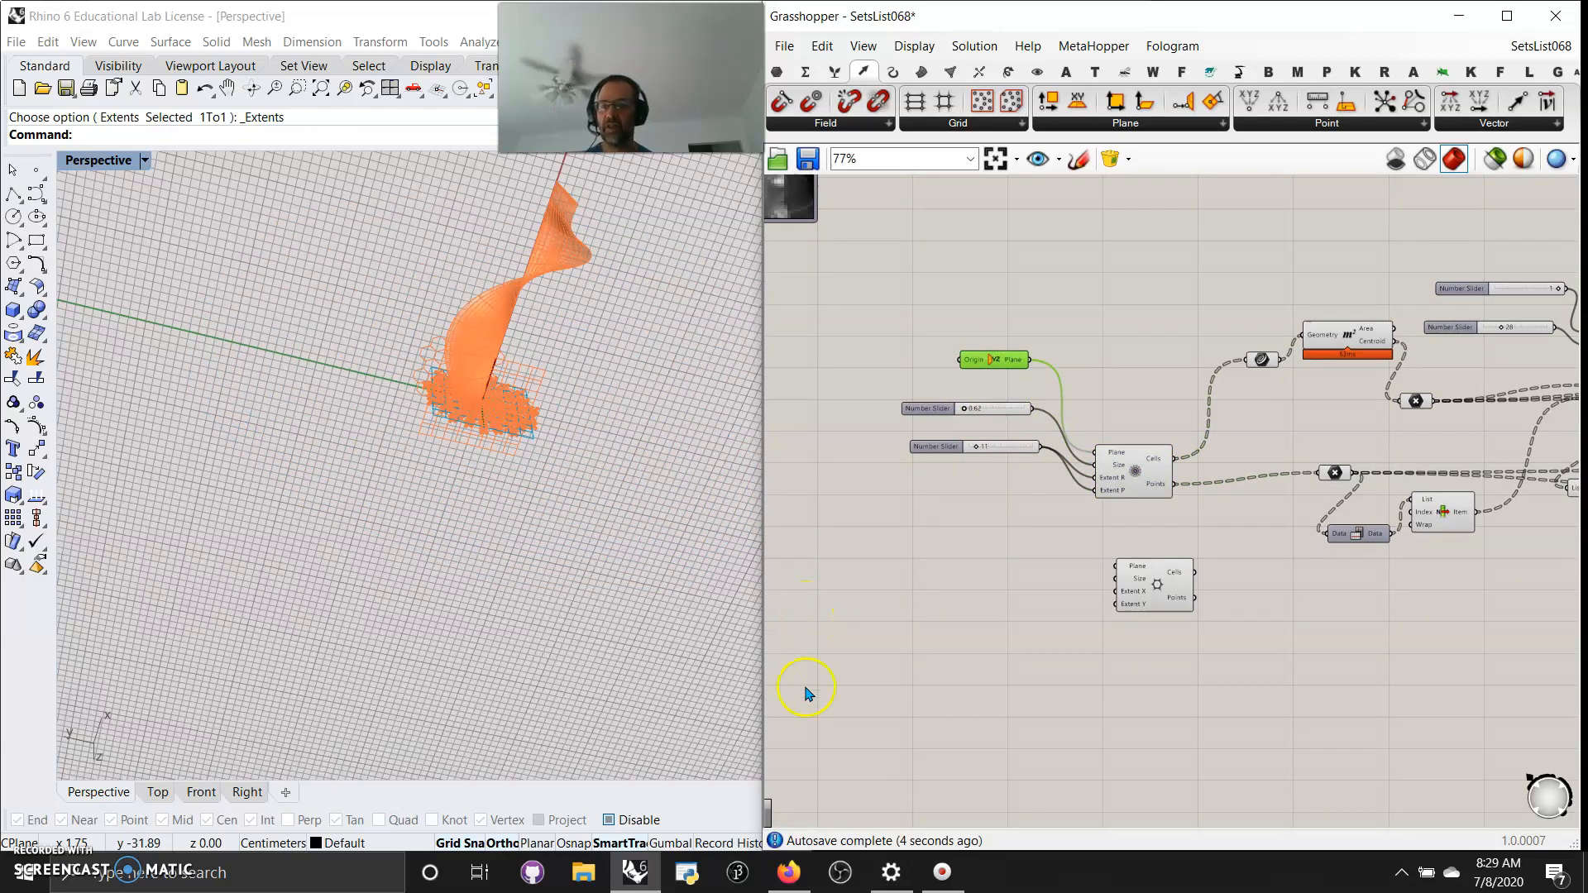
scroll(575, 355, "up", 3)
mouse_move(482, 339)
right_mouse_down()
mouse_move(524, 397)
mouse_move(524, 443)
right_mouse_up()
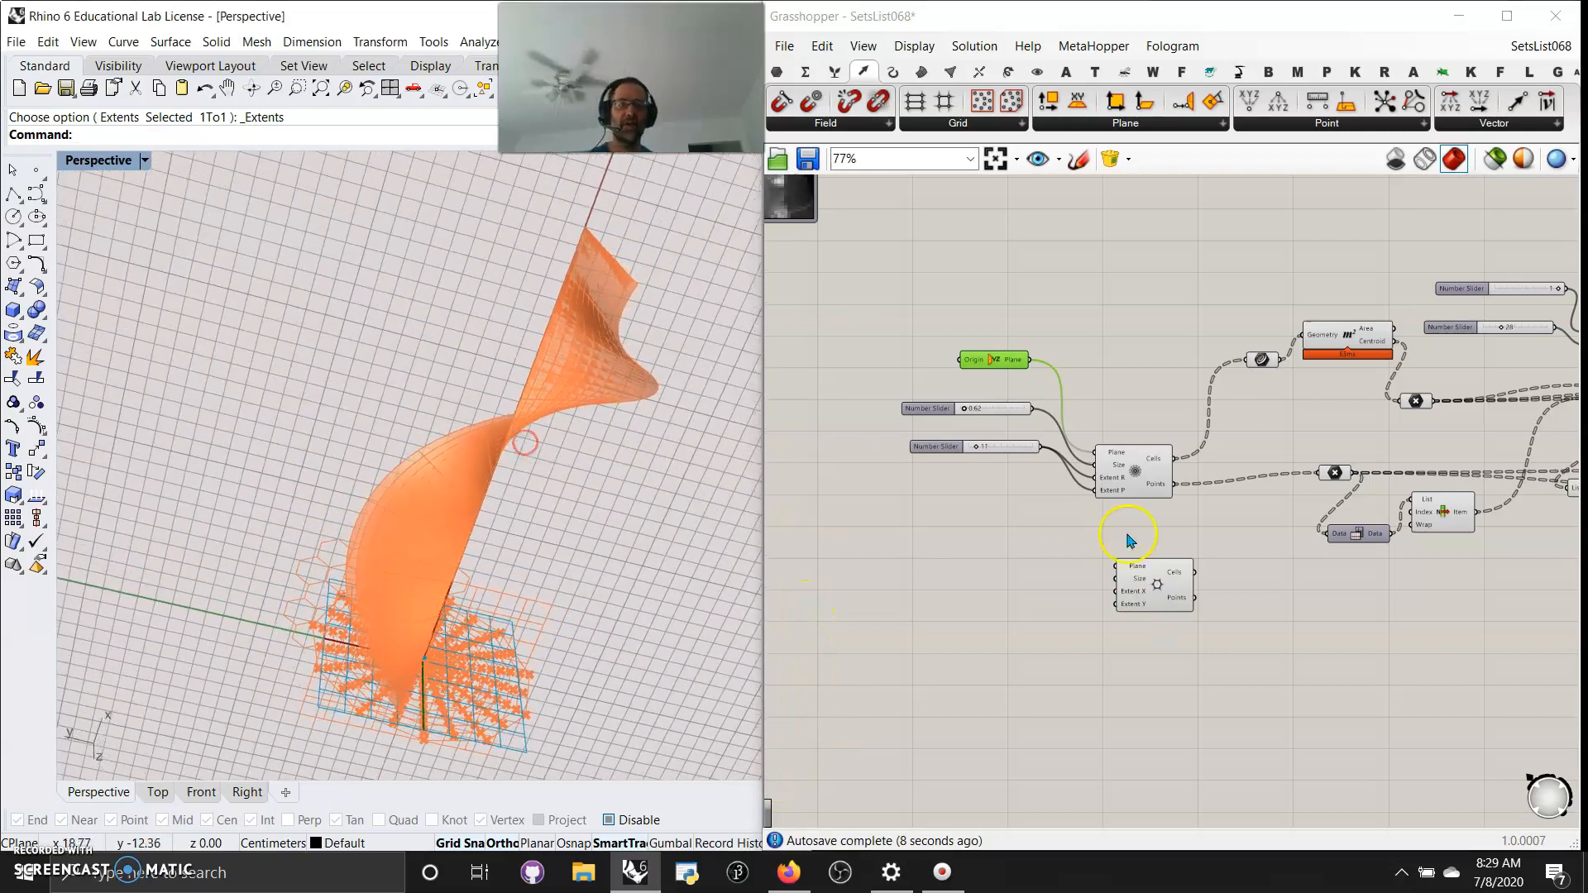